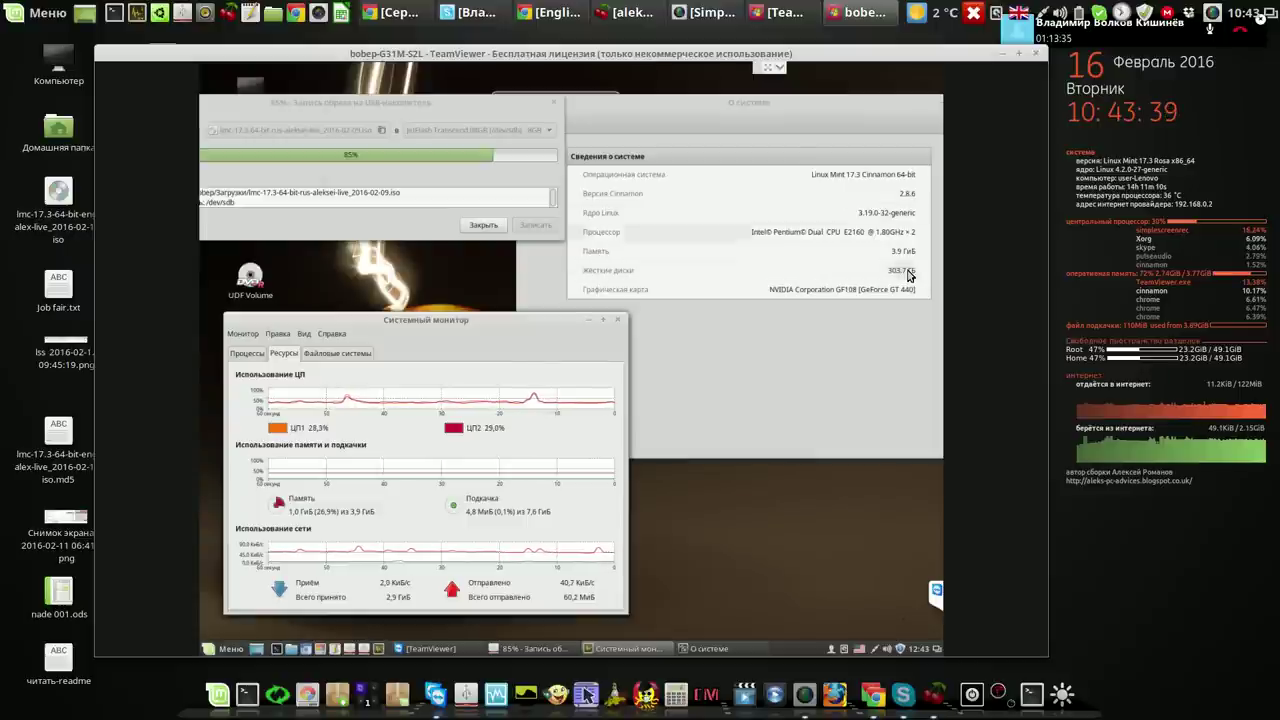
Step: Open the remote Menu, move the System Info window aside, and let the USB image write reach 100%
key(super)
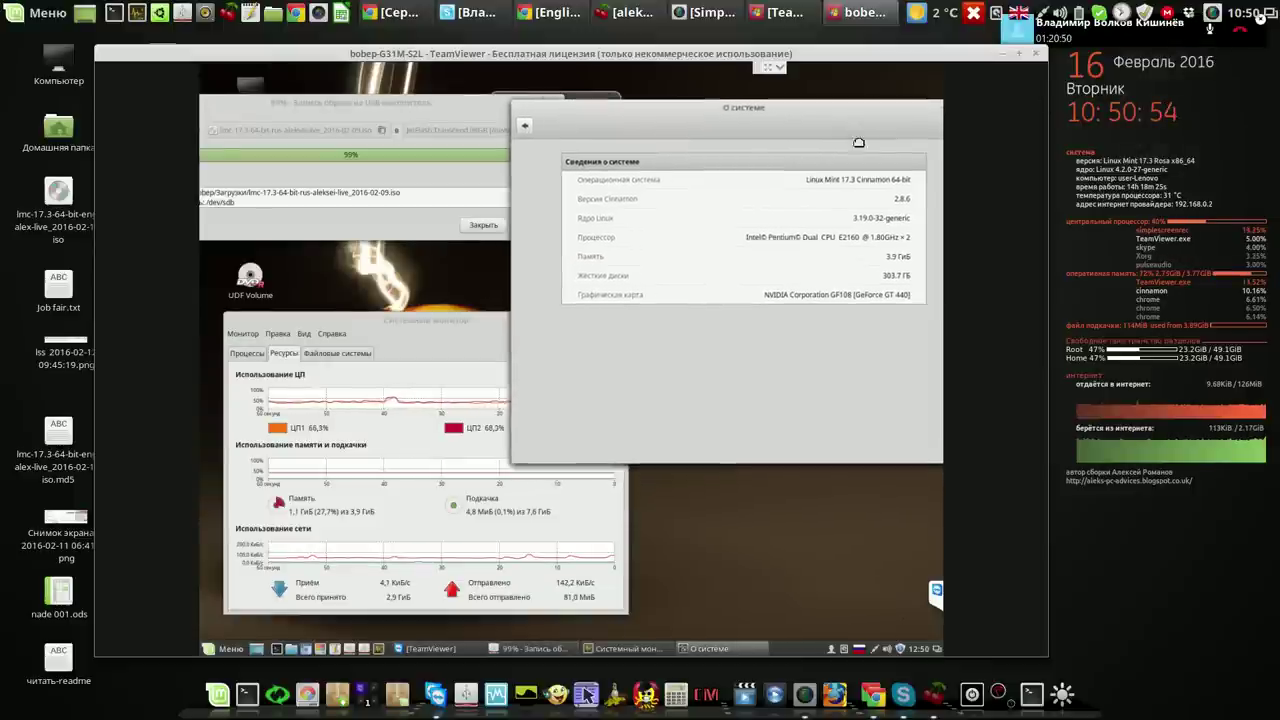
drag(888, 138, 856, 121)
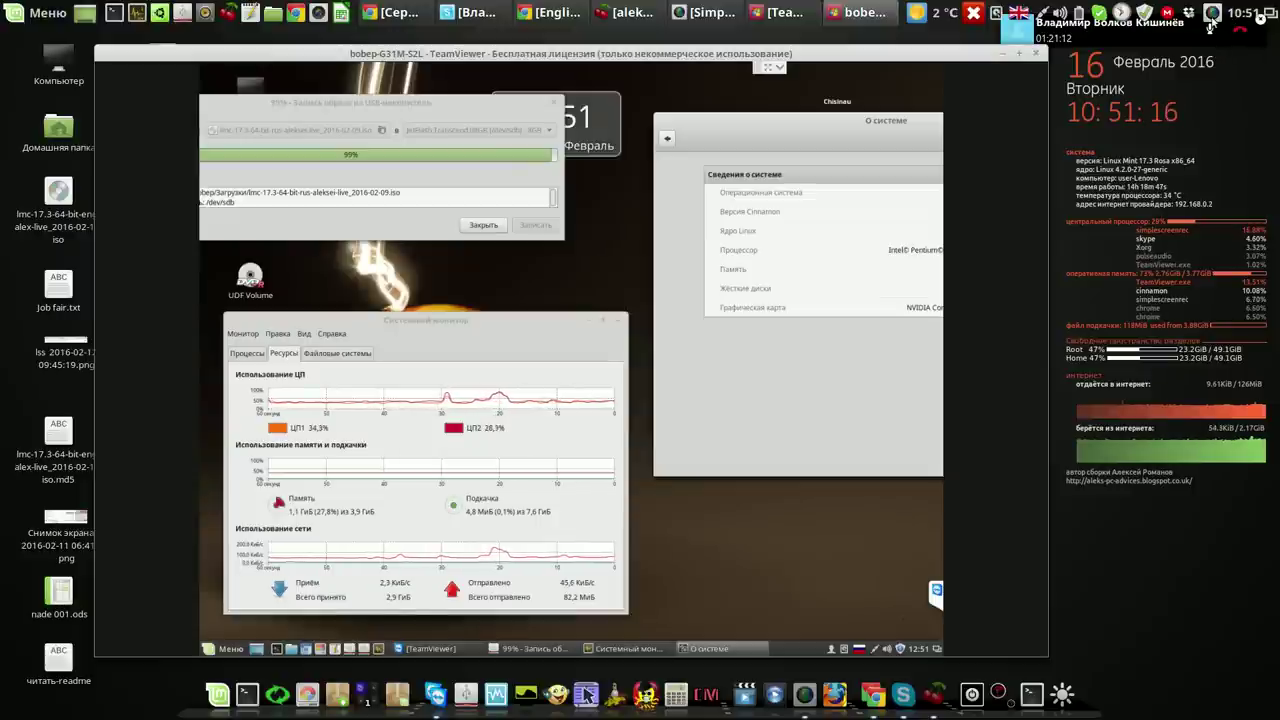
click(1211, 16)
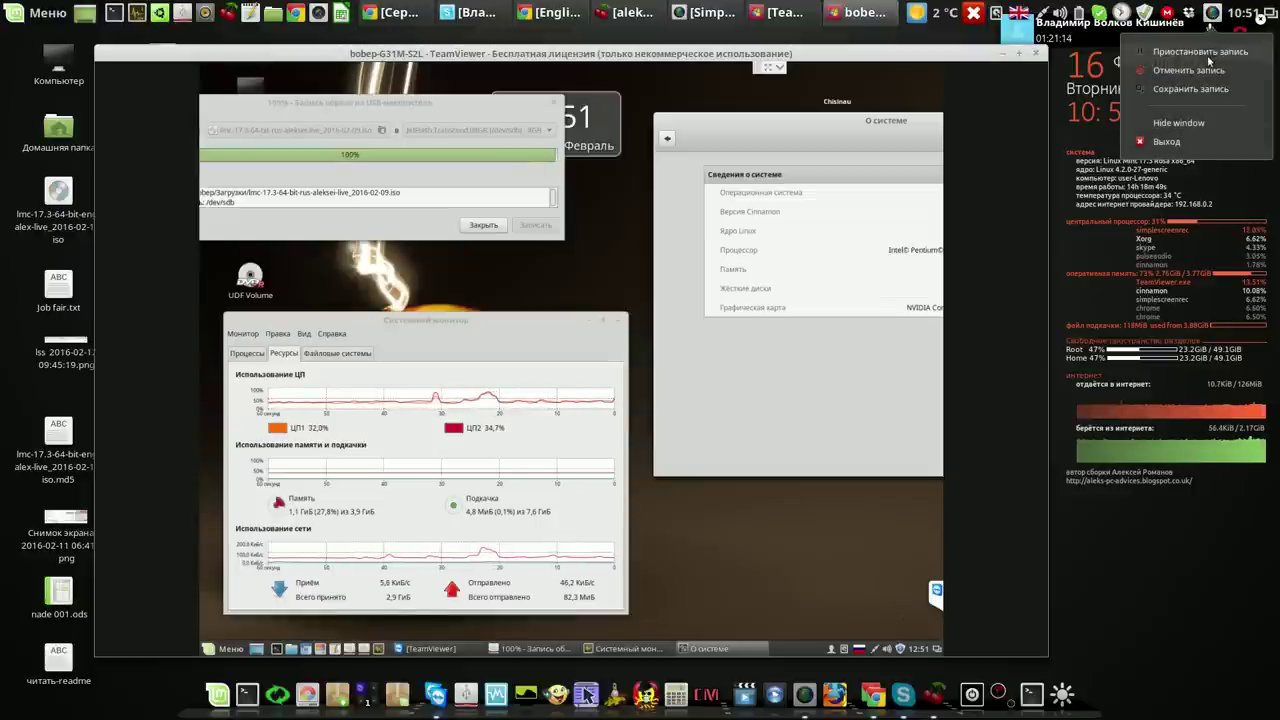
click(1205, 53)
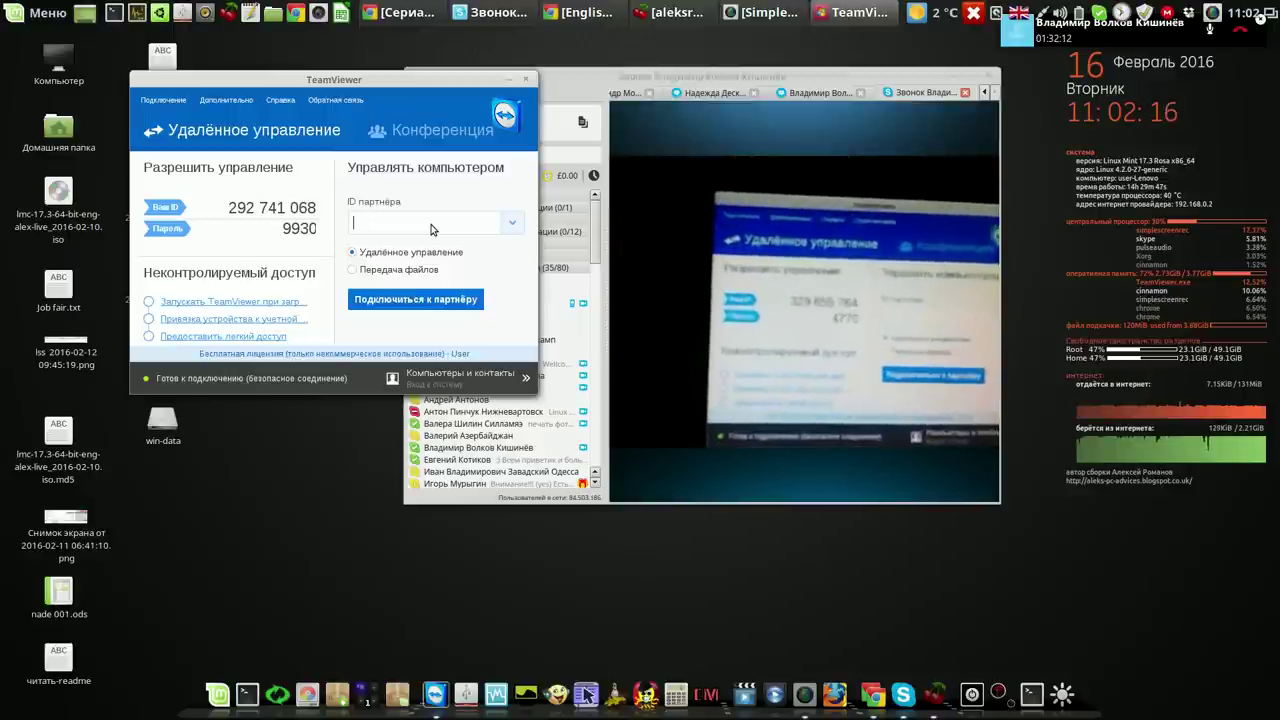
Step: Connect to the partner's TeamViewer ID and log on with the partner's password
text(329)
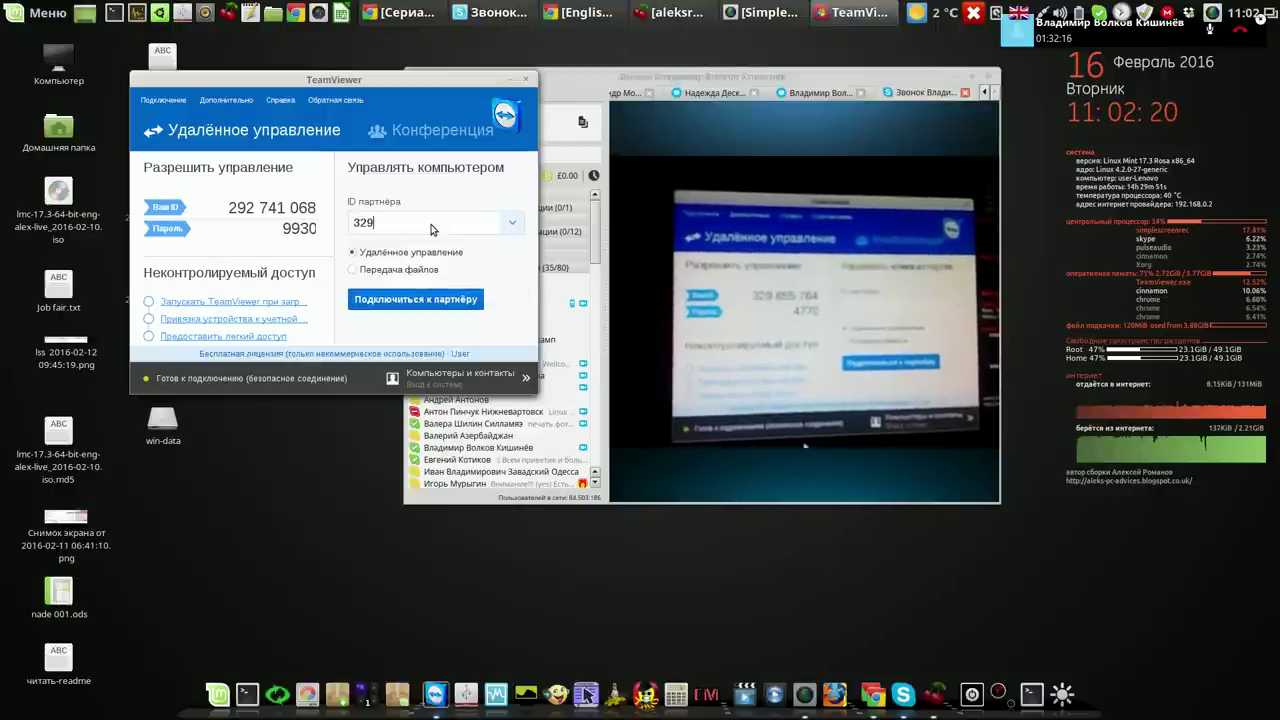
text(655)
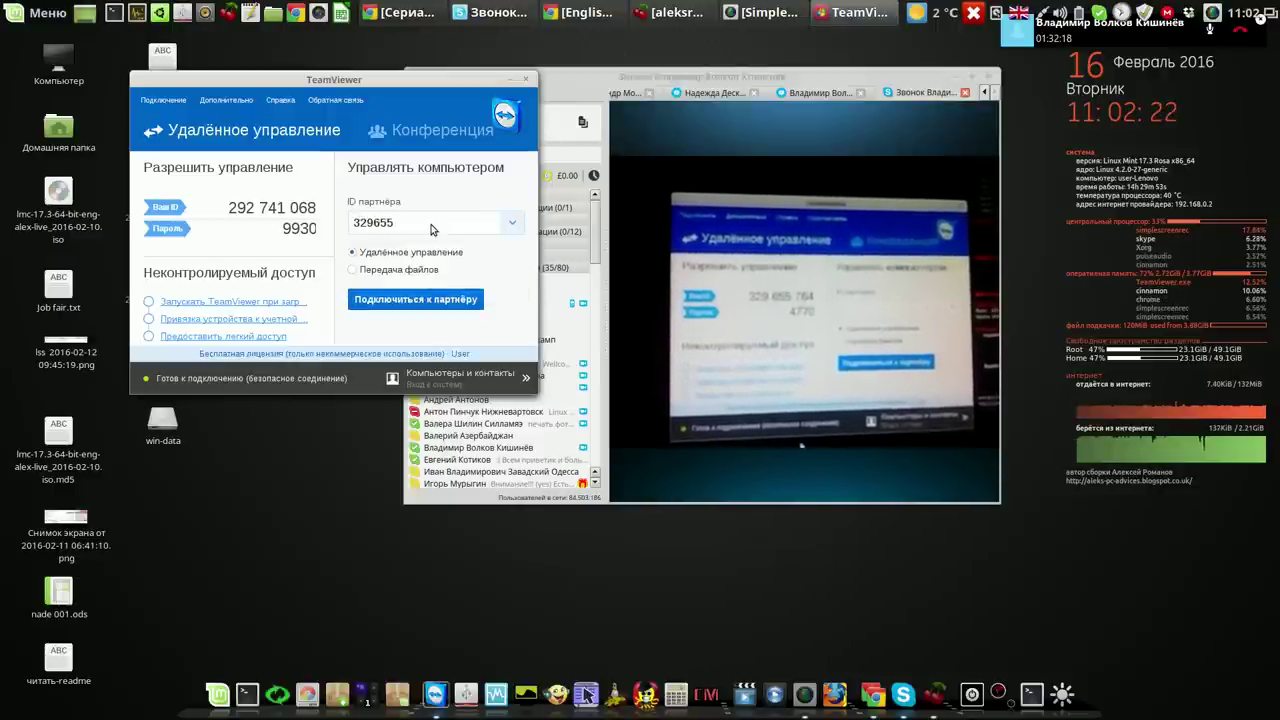
text(764)
key(Return)
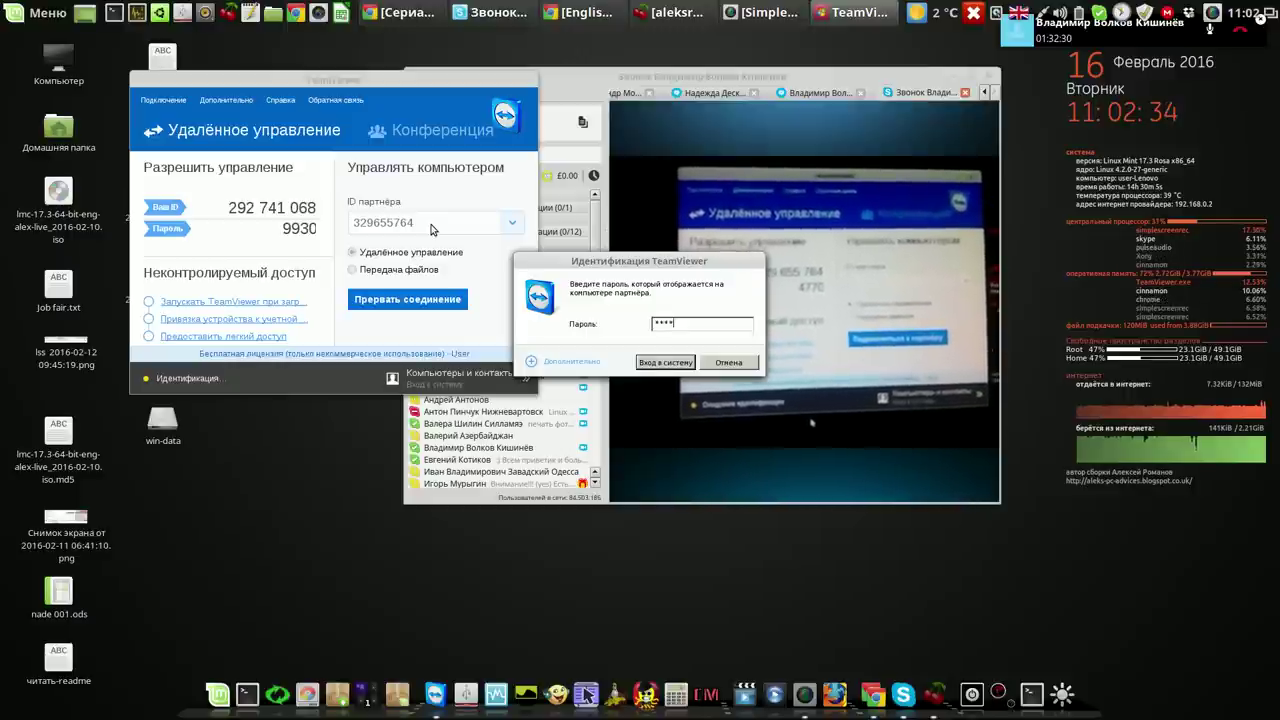
key(Return)
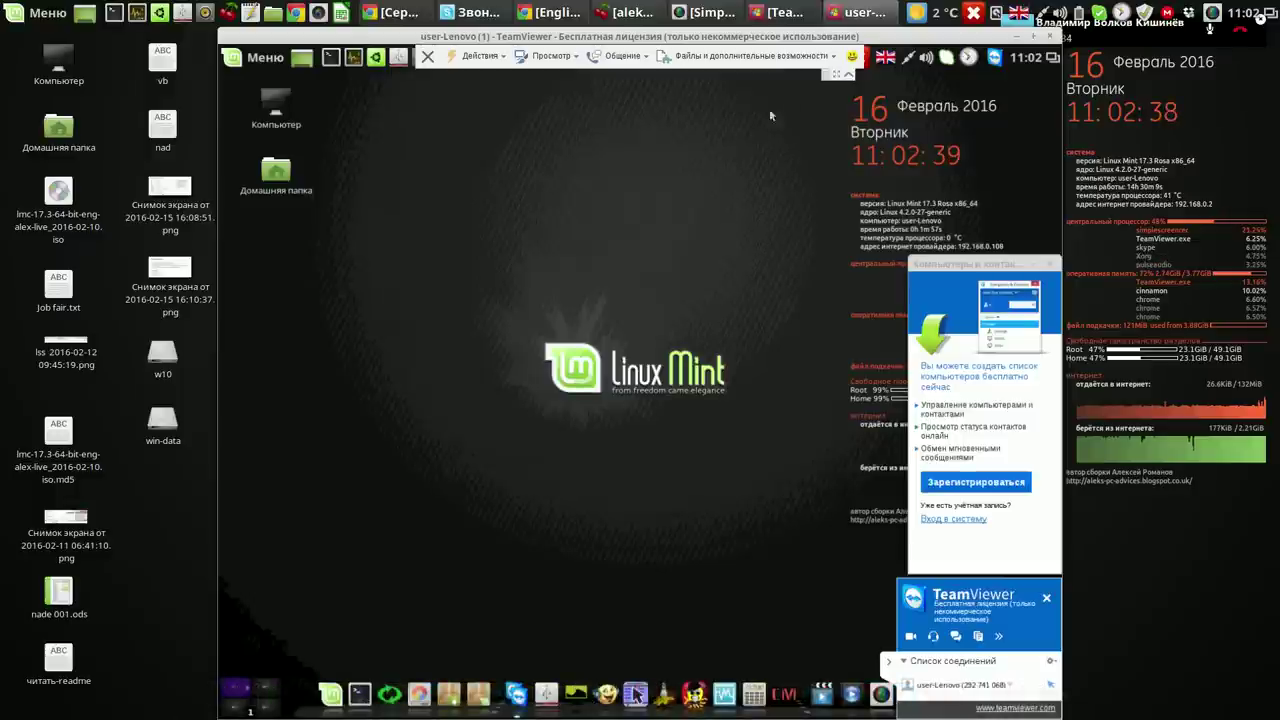
Step: Collapse the session toolbar, close the contacts popup, hide the side panel and shift the window left
click(848, 76)
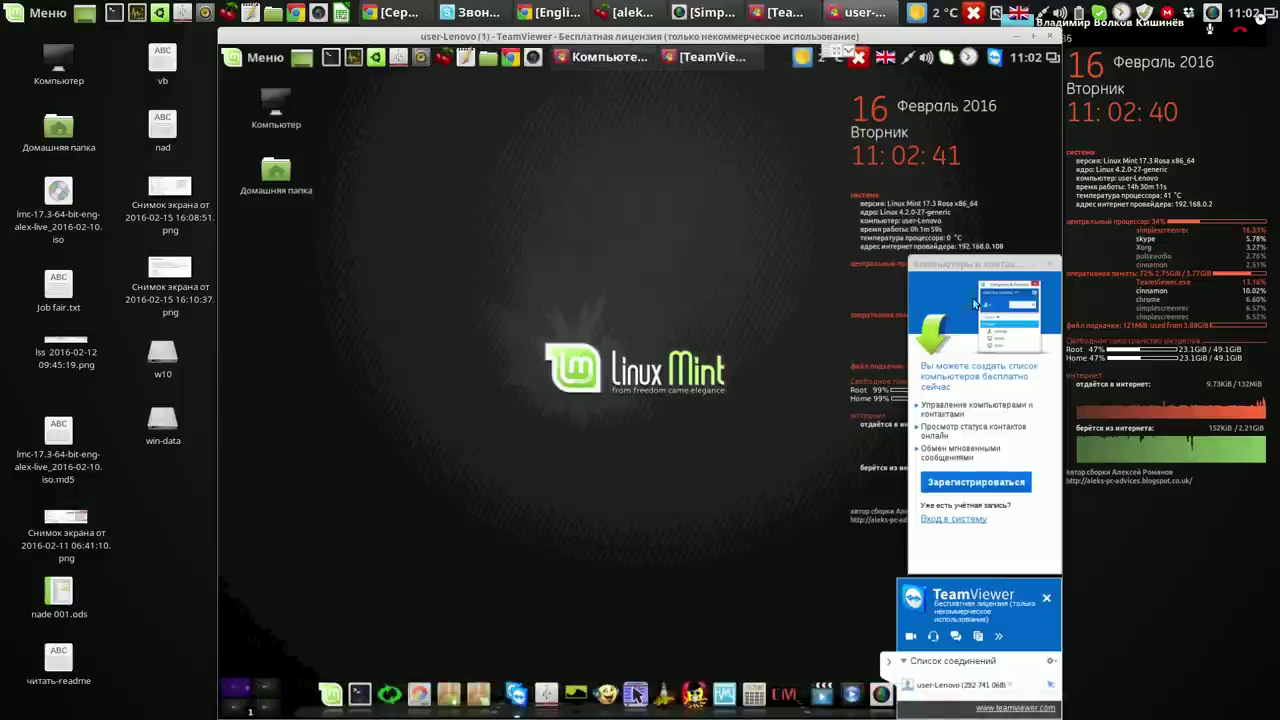
click(1049, 266)
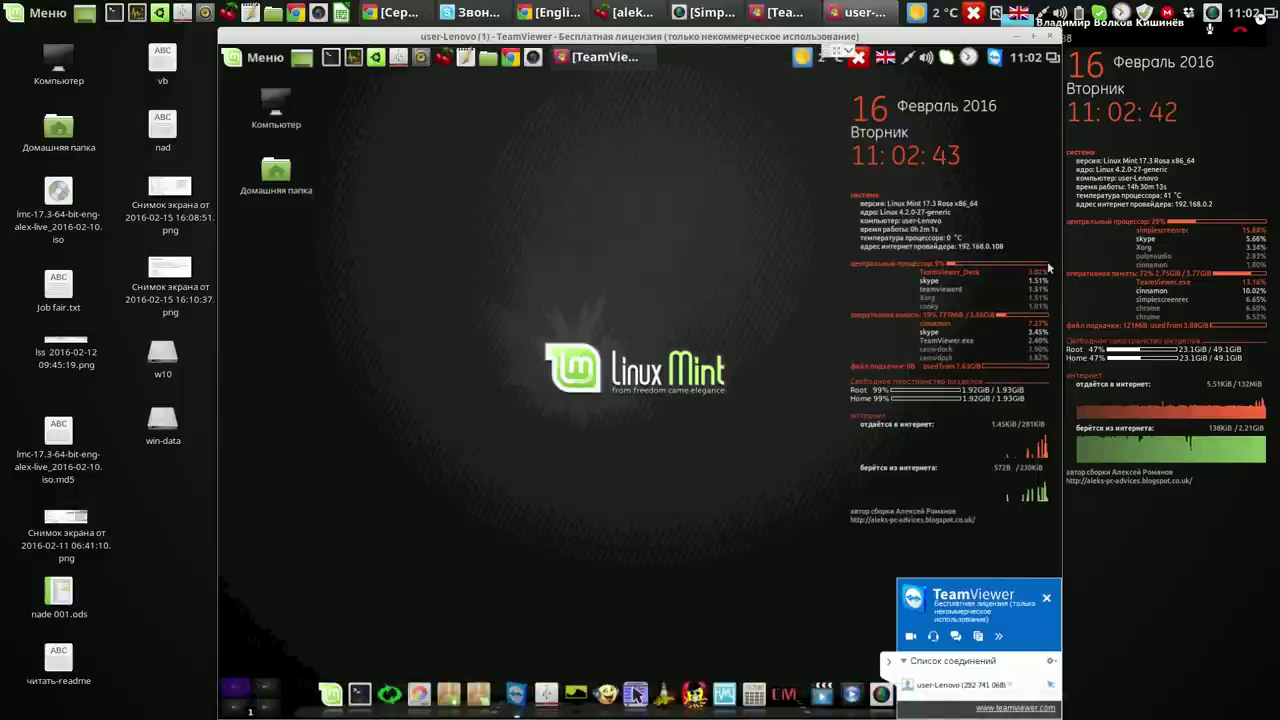
click(888, 661)
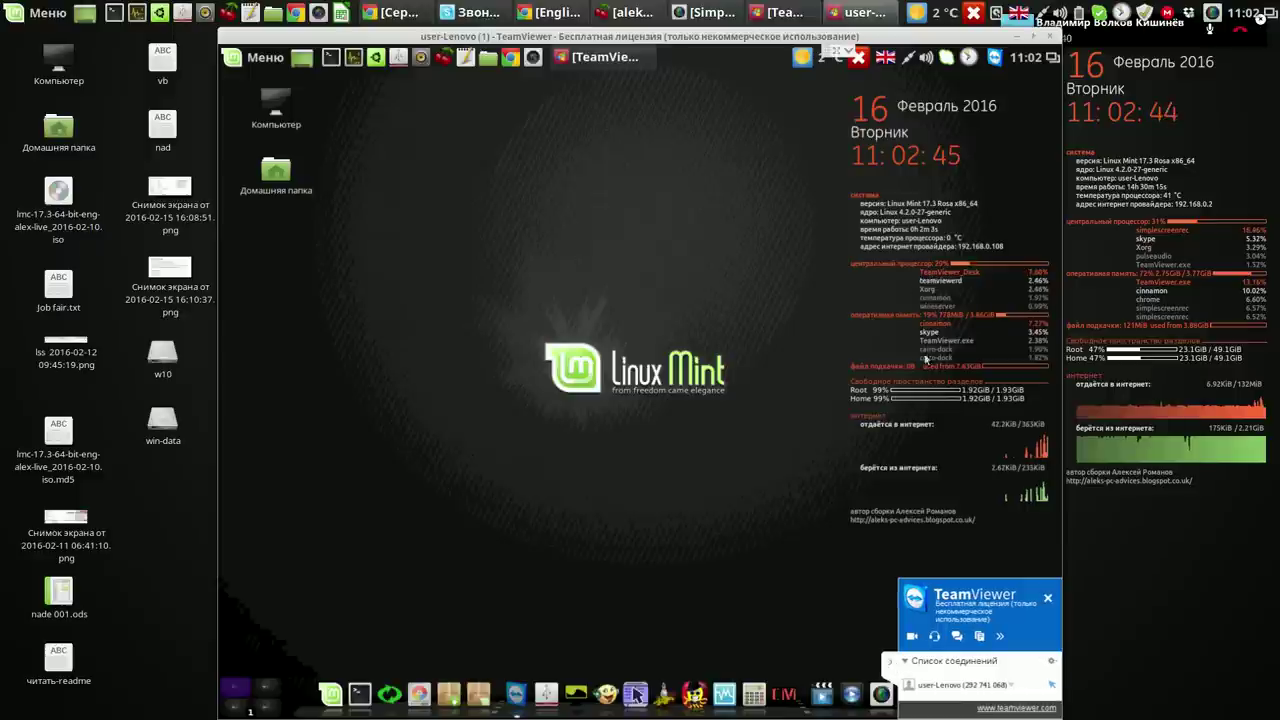
drag(870, 37, 797, 38)
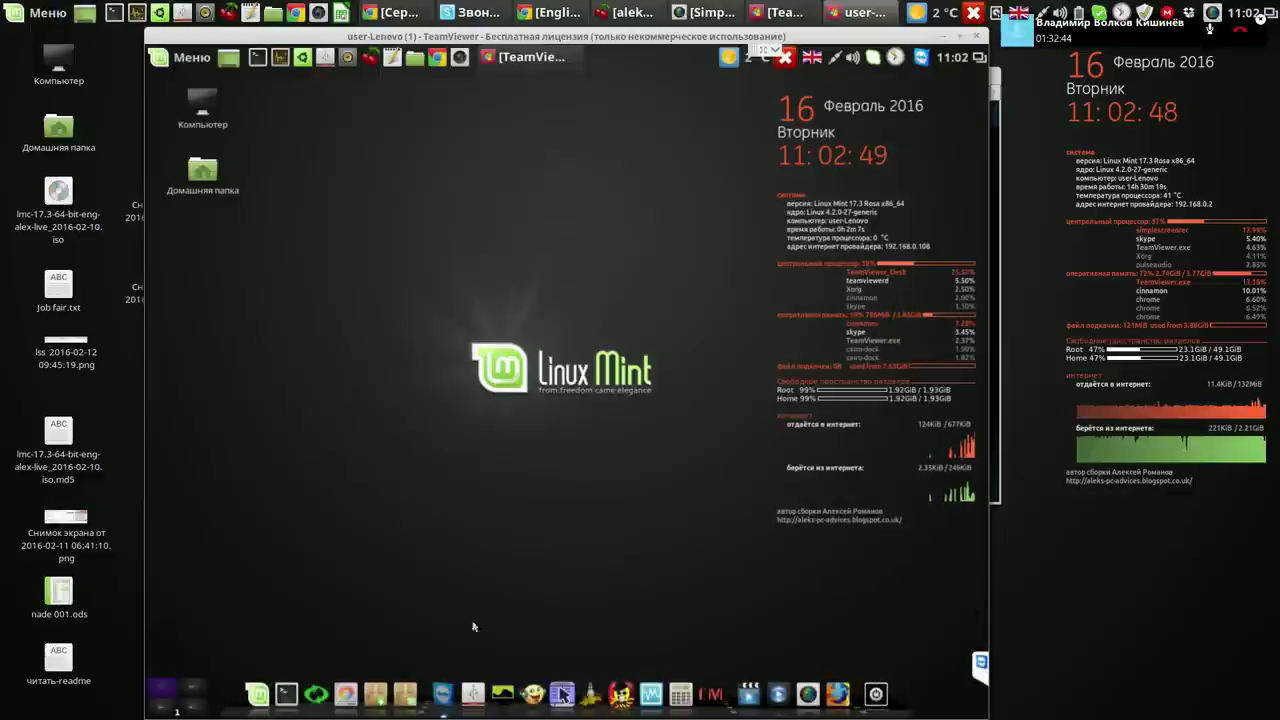
Step: Launch GParted from the remote dock and authenticate with the admin password
click(345, 688)
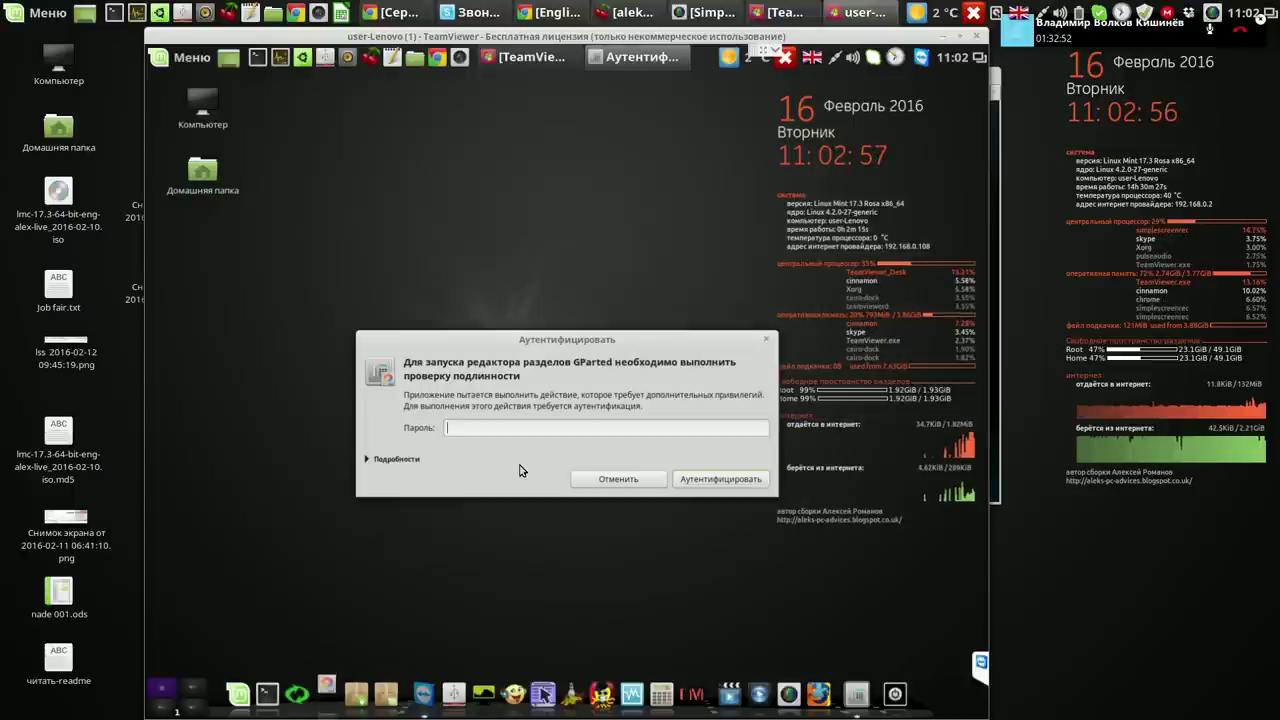
text(*)
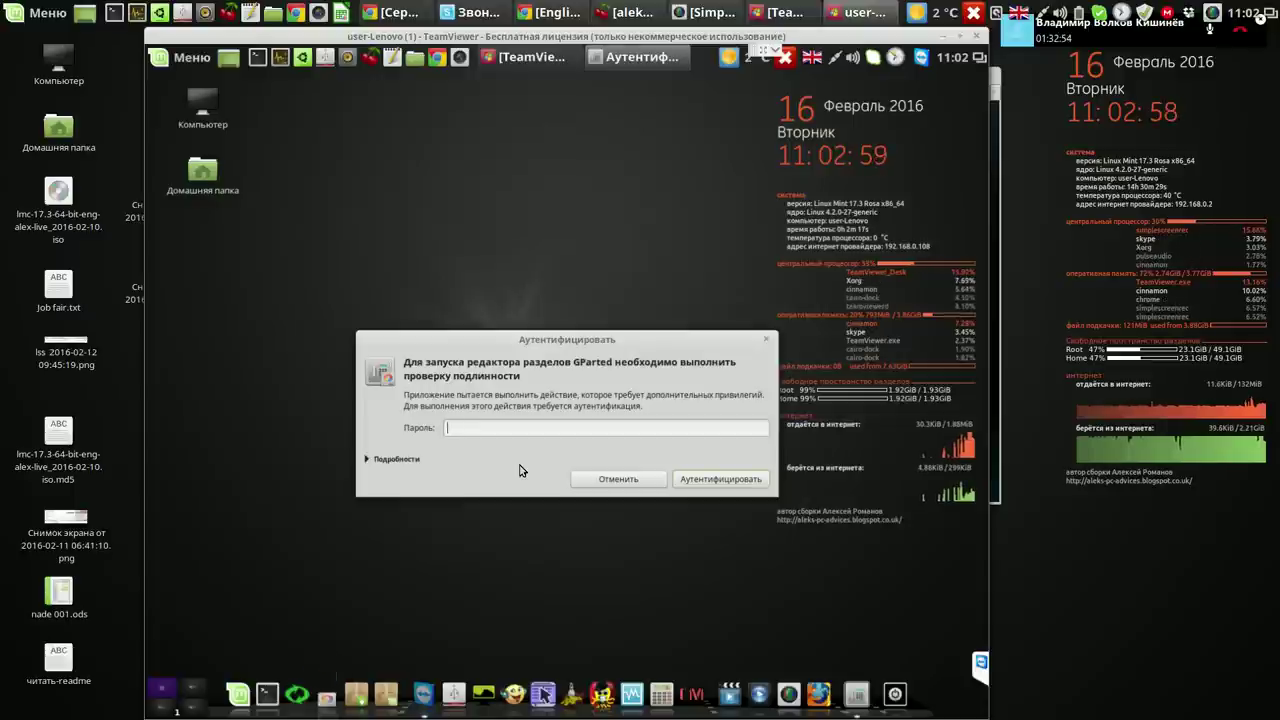
text(***)
key(Return)
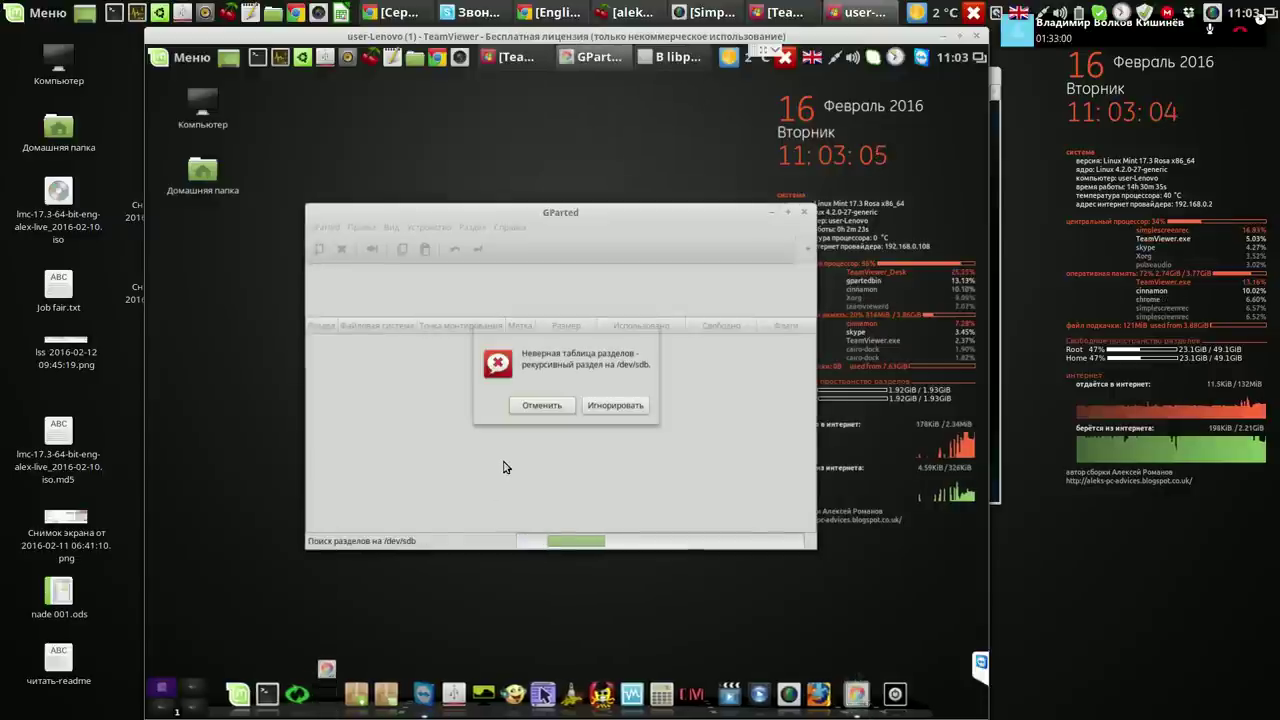
Step: Dismiss the /dev/sdb partition table error and run Swapoff on /dev/sda1
click(638, 407)
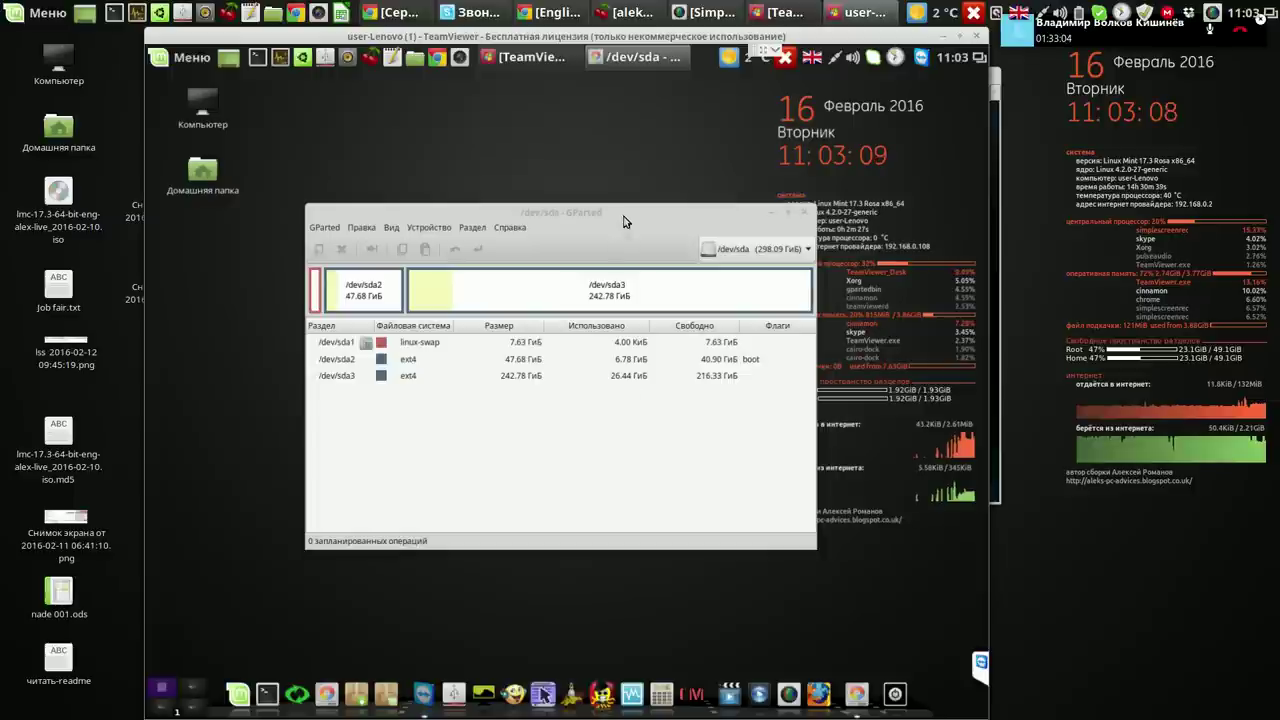
drag(623, 221, 565, 113)
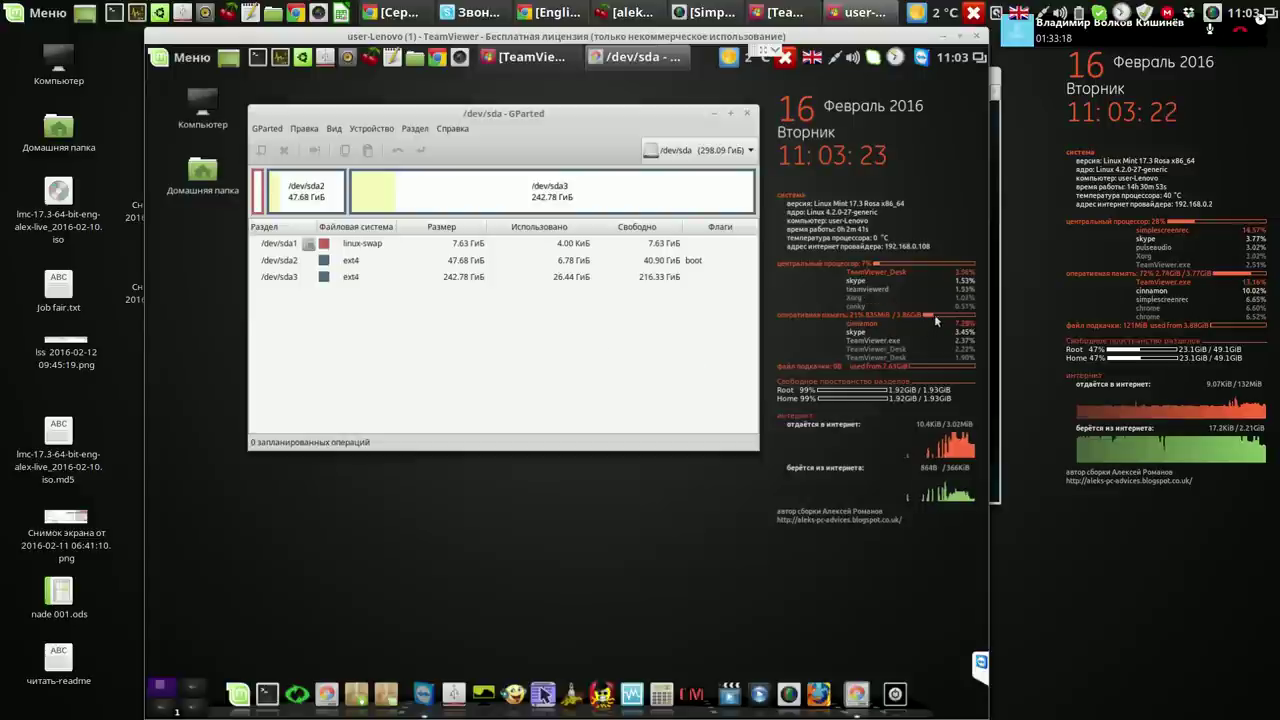
click(479, 248)
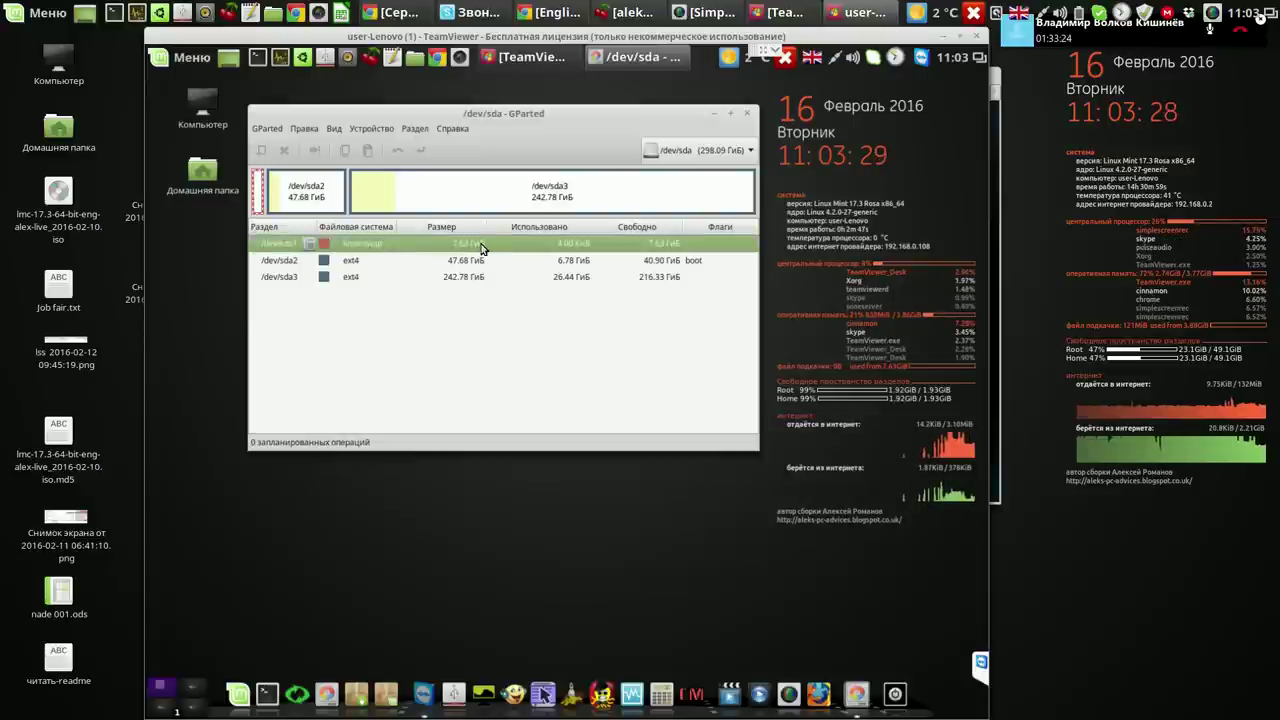
right_click(480, 248)
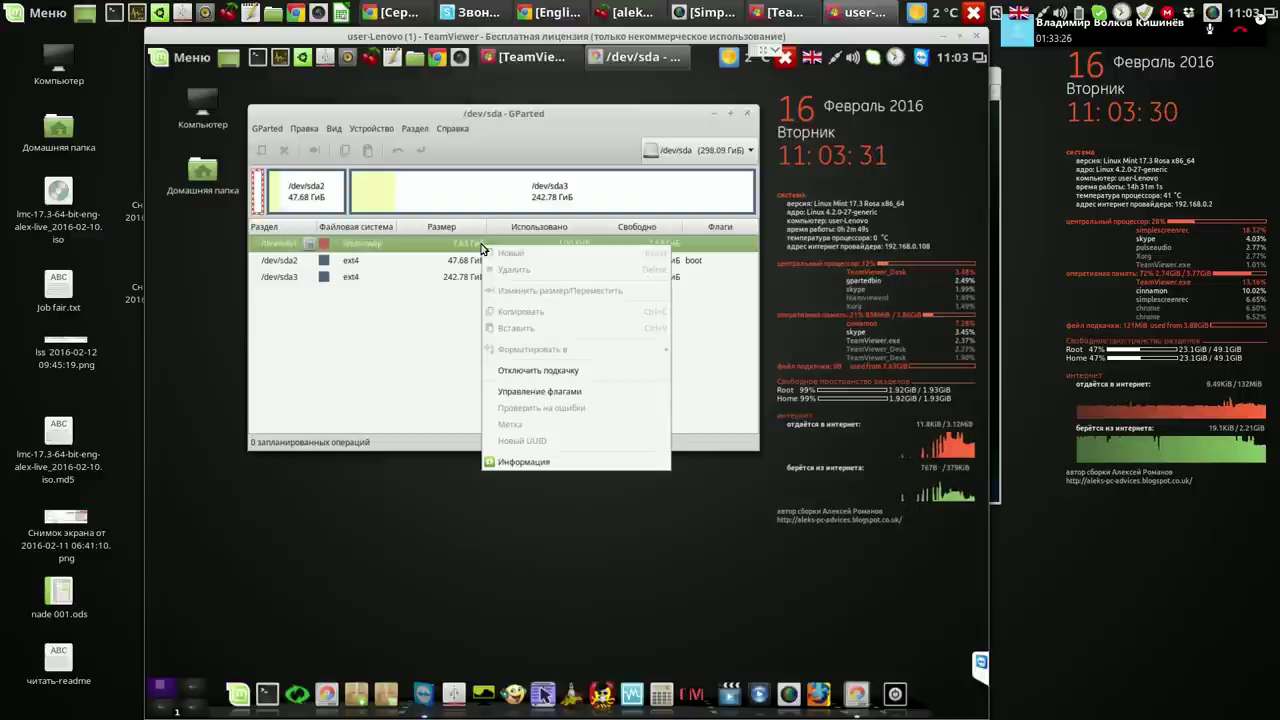
click(532, 372)
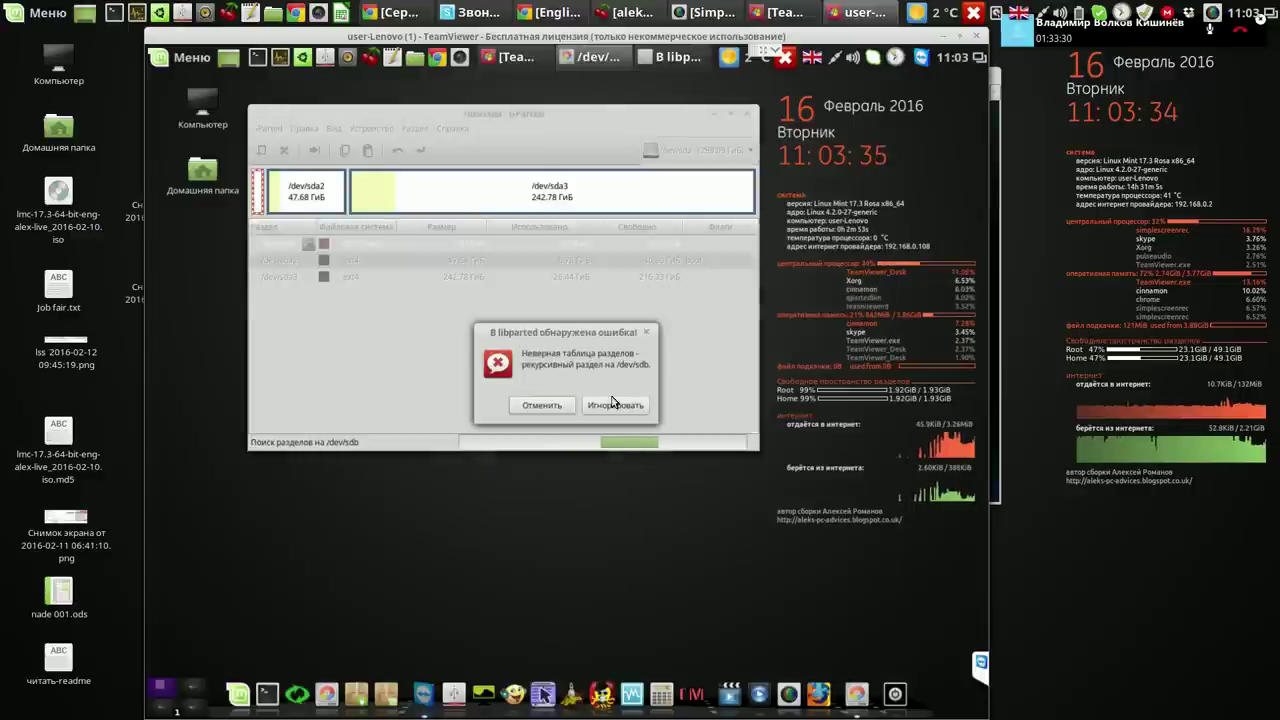
click(613, 407)
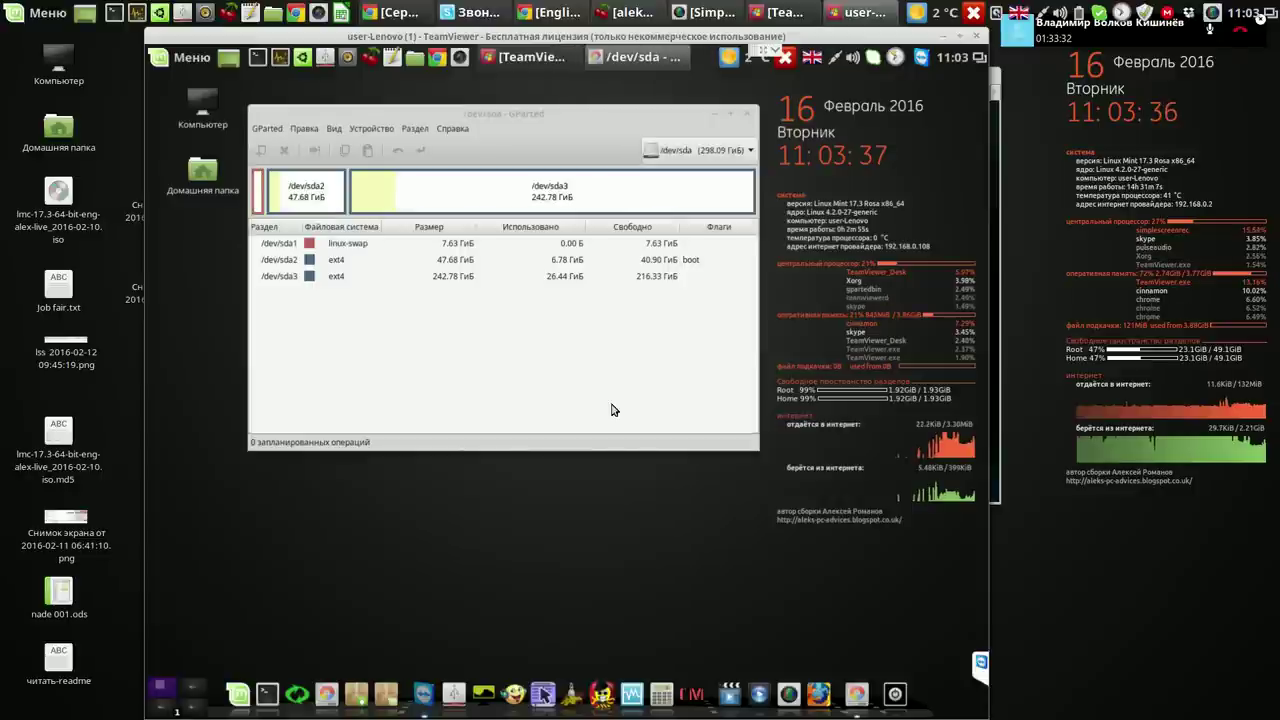
click(465, 279)
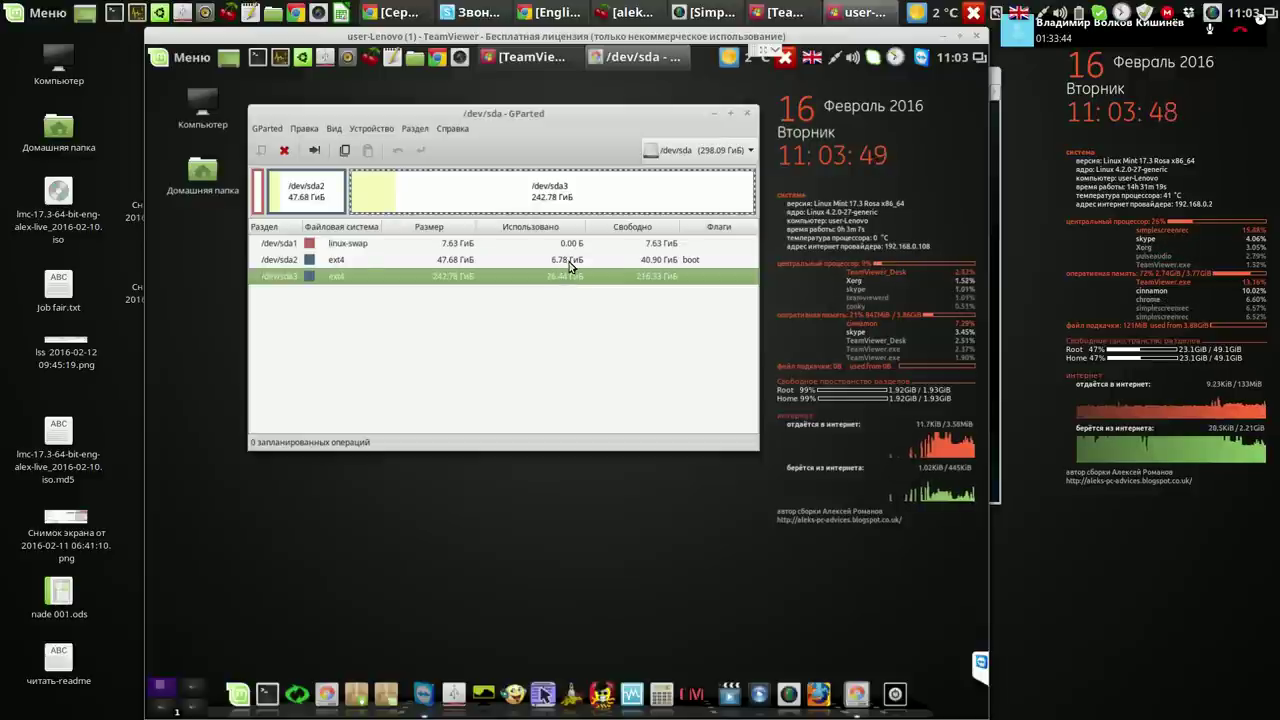
Step: Queue a resize of the /dev/sda1 swap to 4096 MiB, leaving 3716 MiB free after it
click(571, 262)
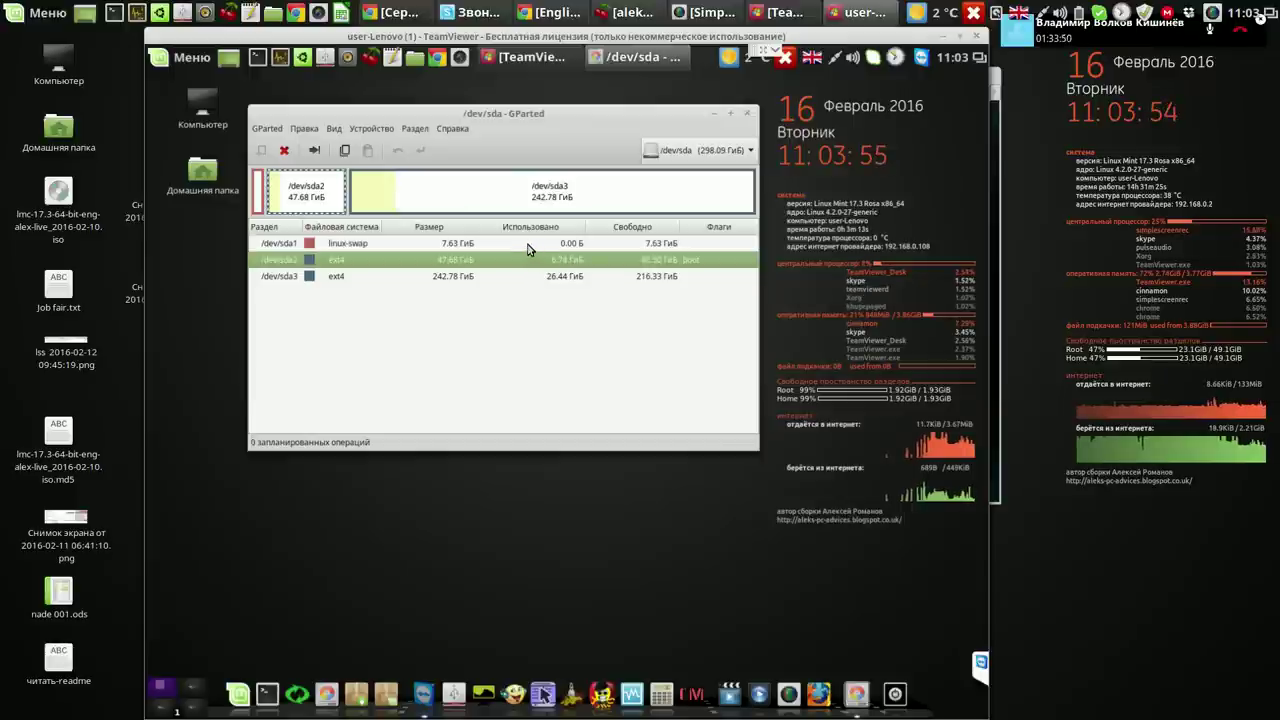
click(528, 245)
right_click(528, 245)
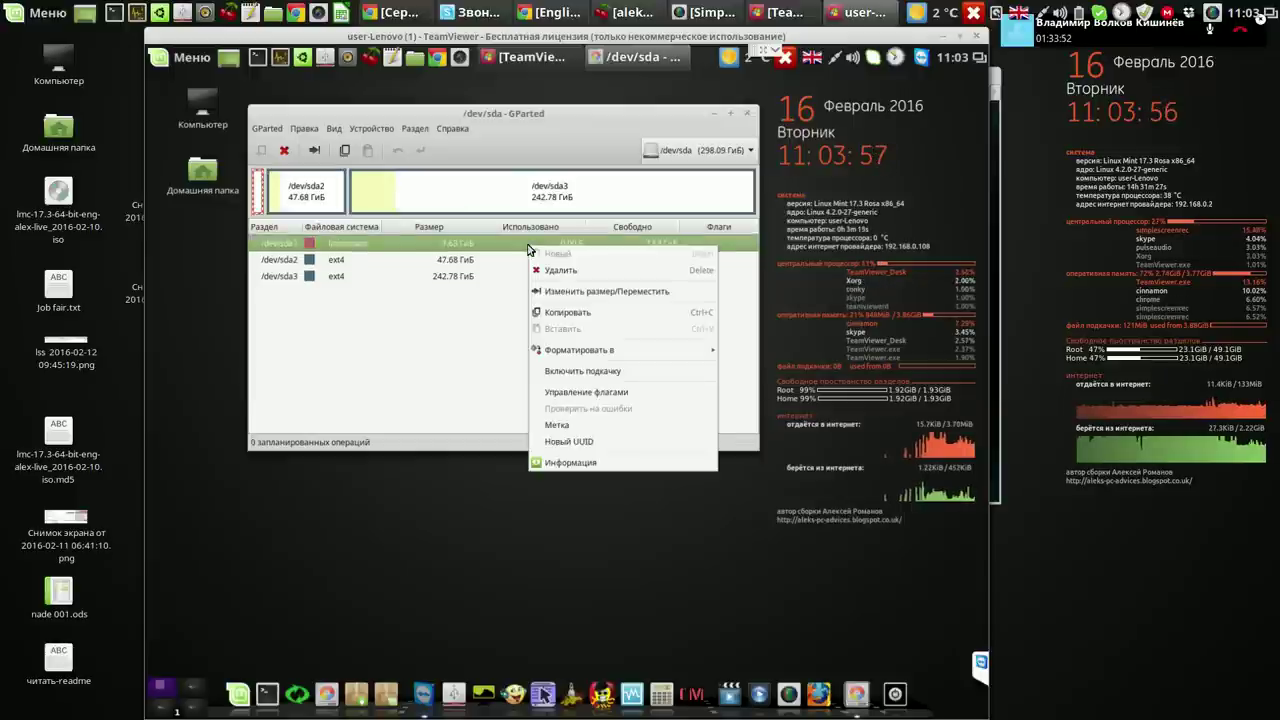
click(577, 292)
drag(561, 285, 531, 287)
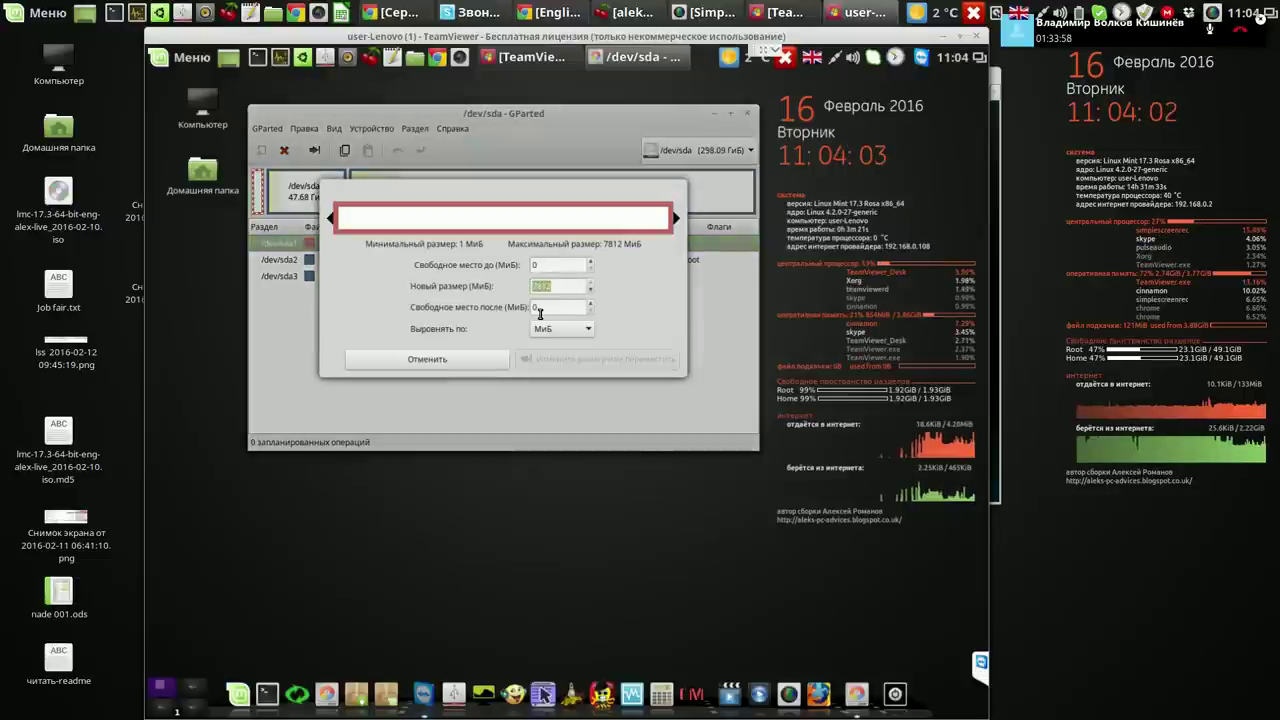
text(4)
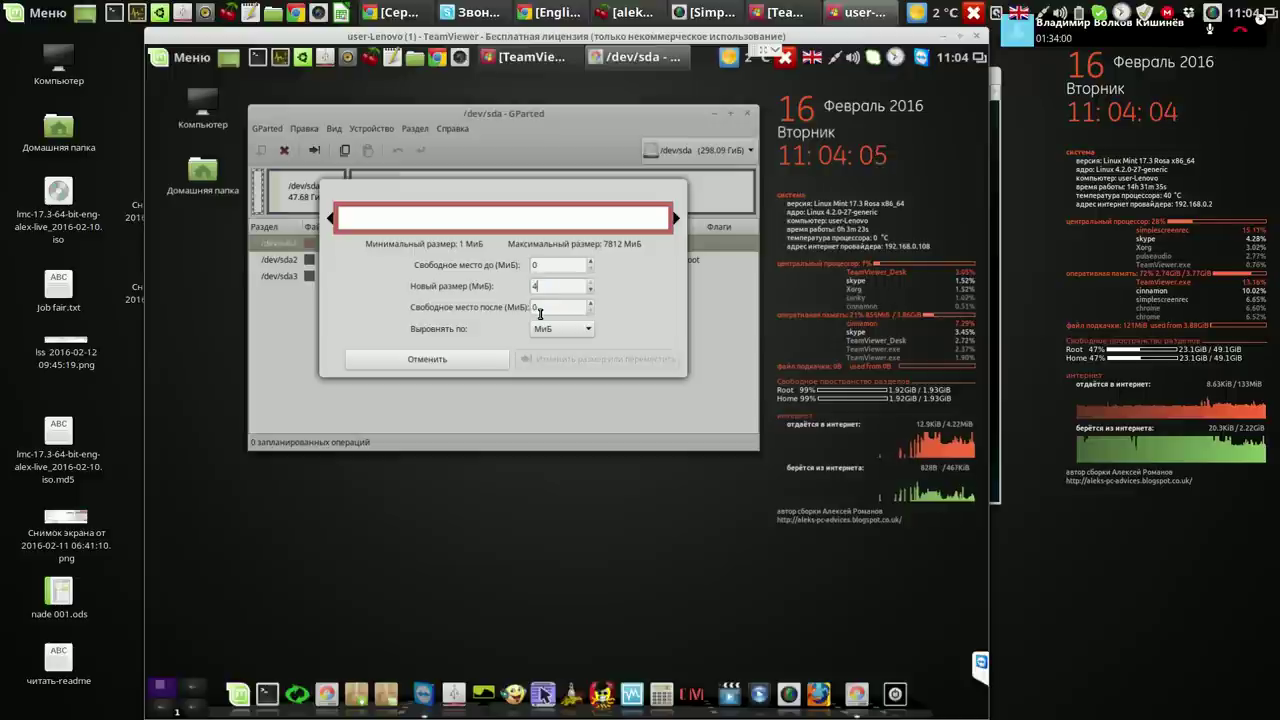
text(096)
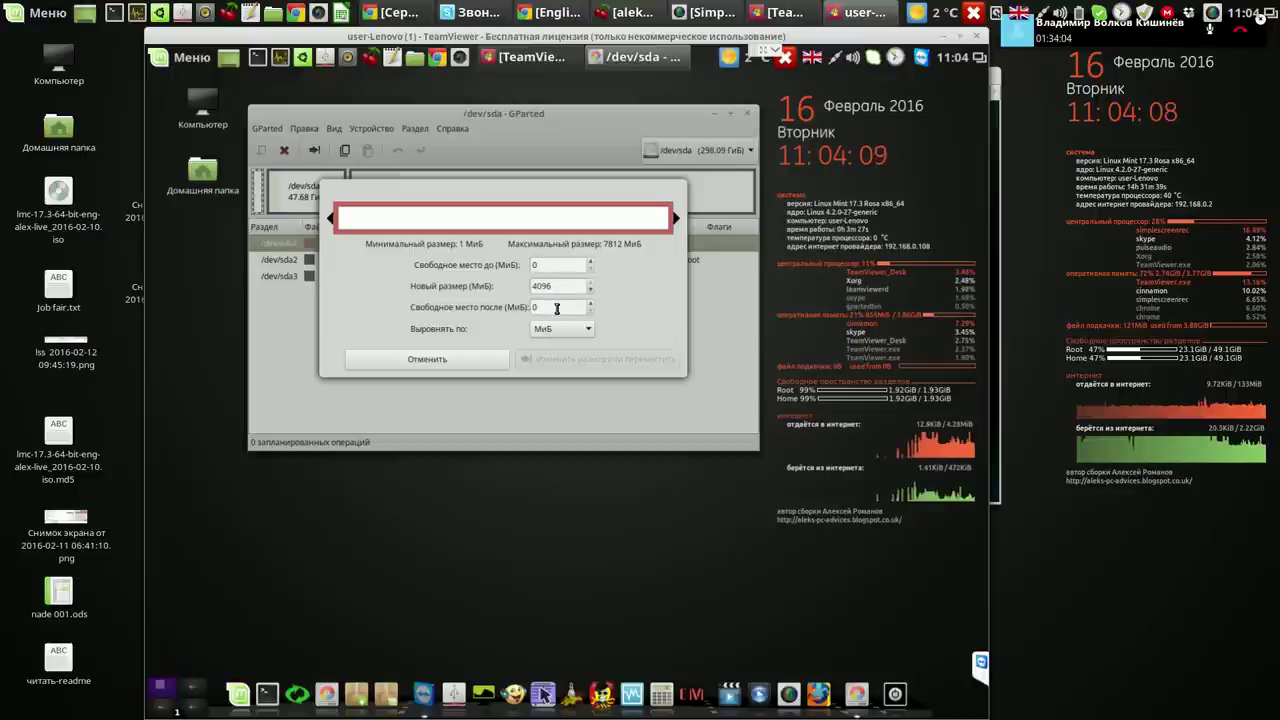
click(557, 308)
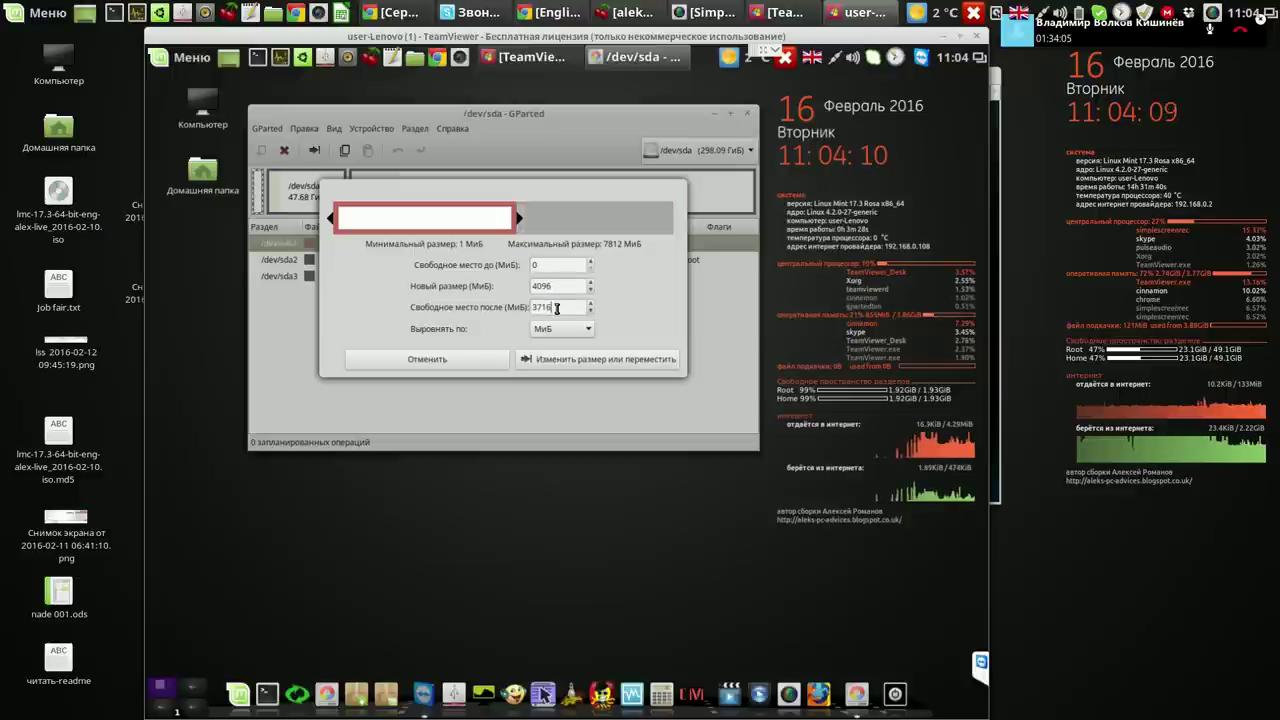
click(624, 362)
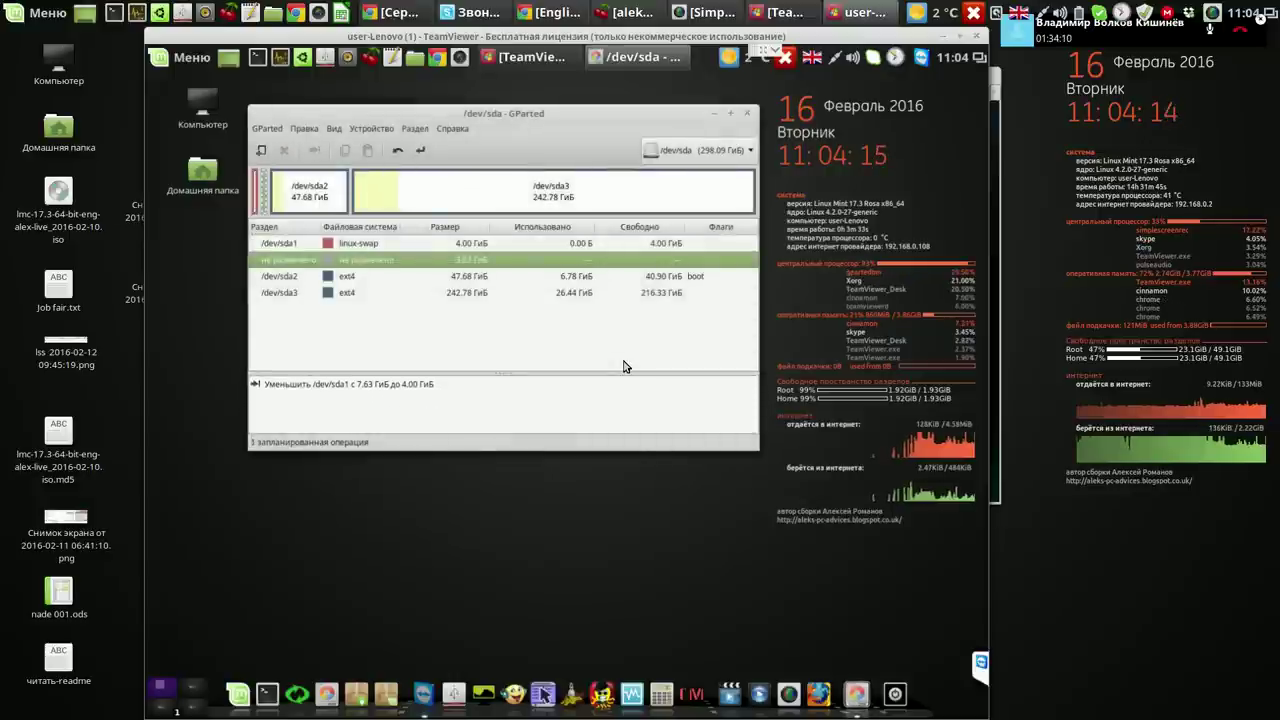
Step: Apply the queued swap resize and dismiss the libparted error
click(421, 150)
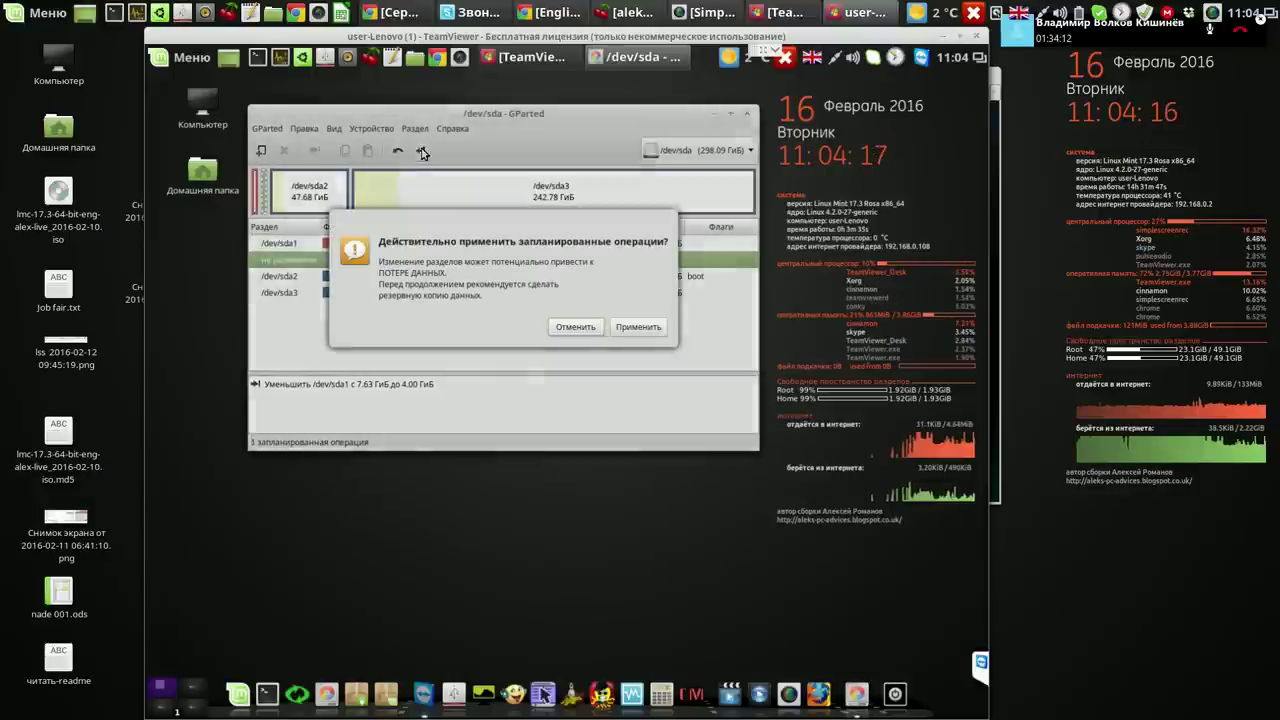
click(632, 330)
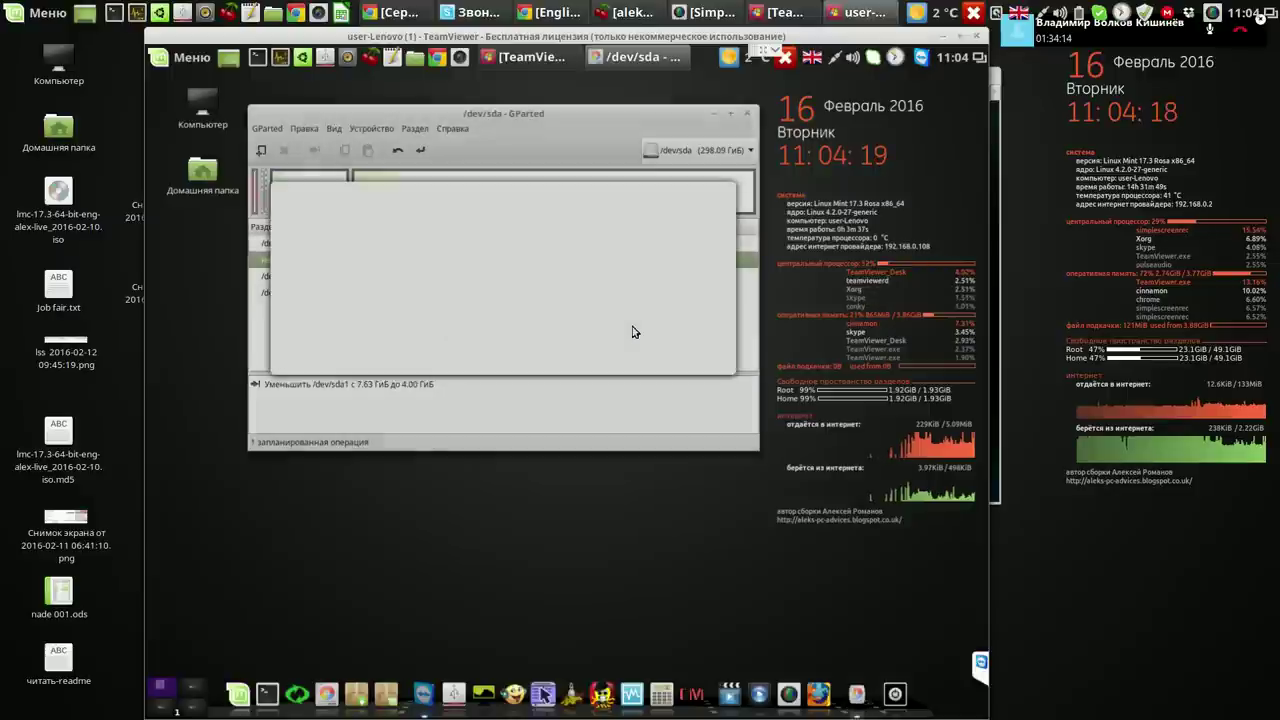
click(661, 357)
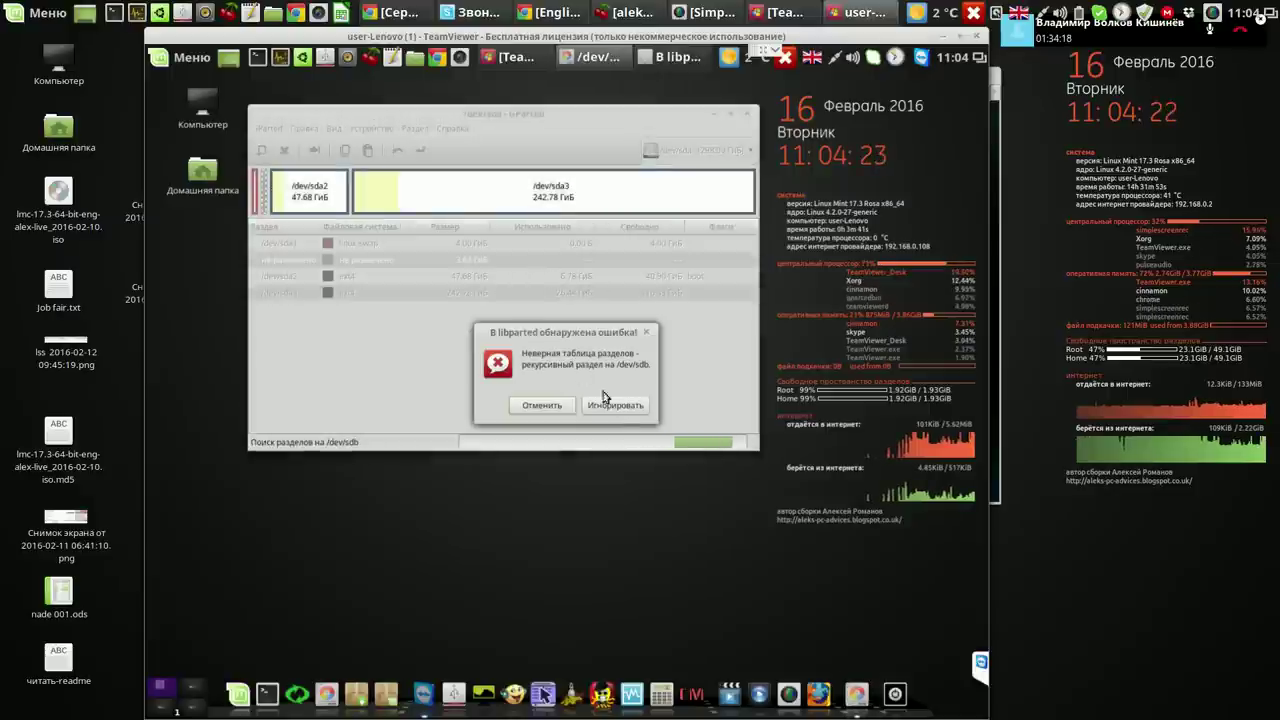
click(617, 409)
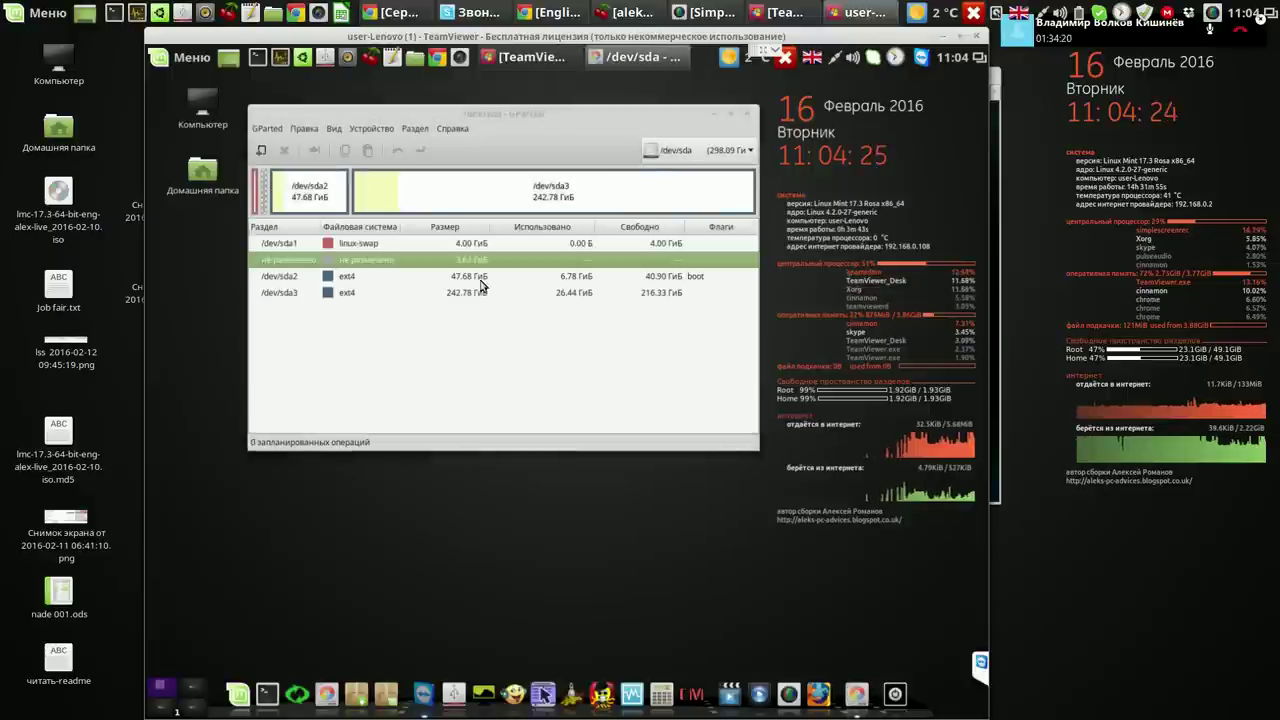
Step: Delete /dev/sda2 and apply it, leaving 51.31 GiB unallocated before /dev/sda3
click(480, 279)
click(285, 151)
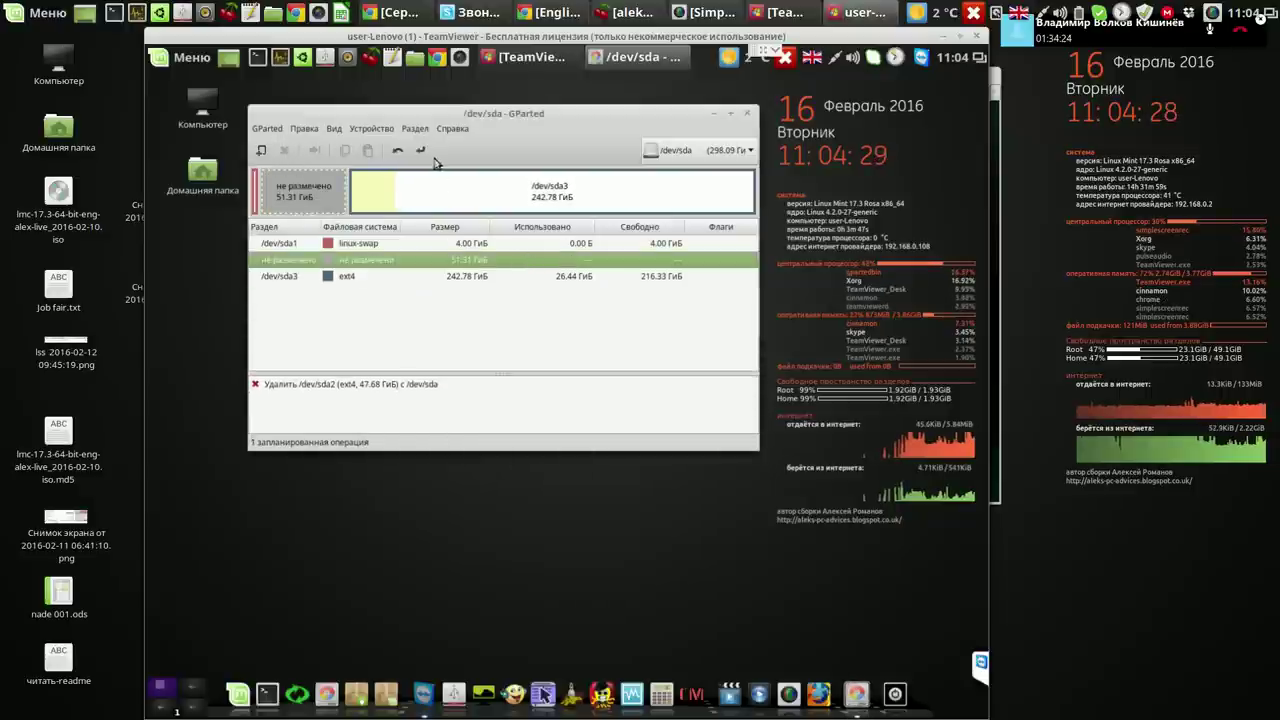
click(421, 150)
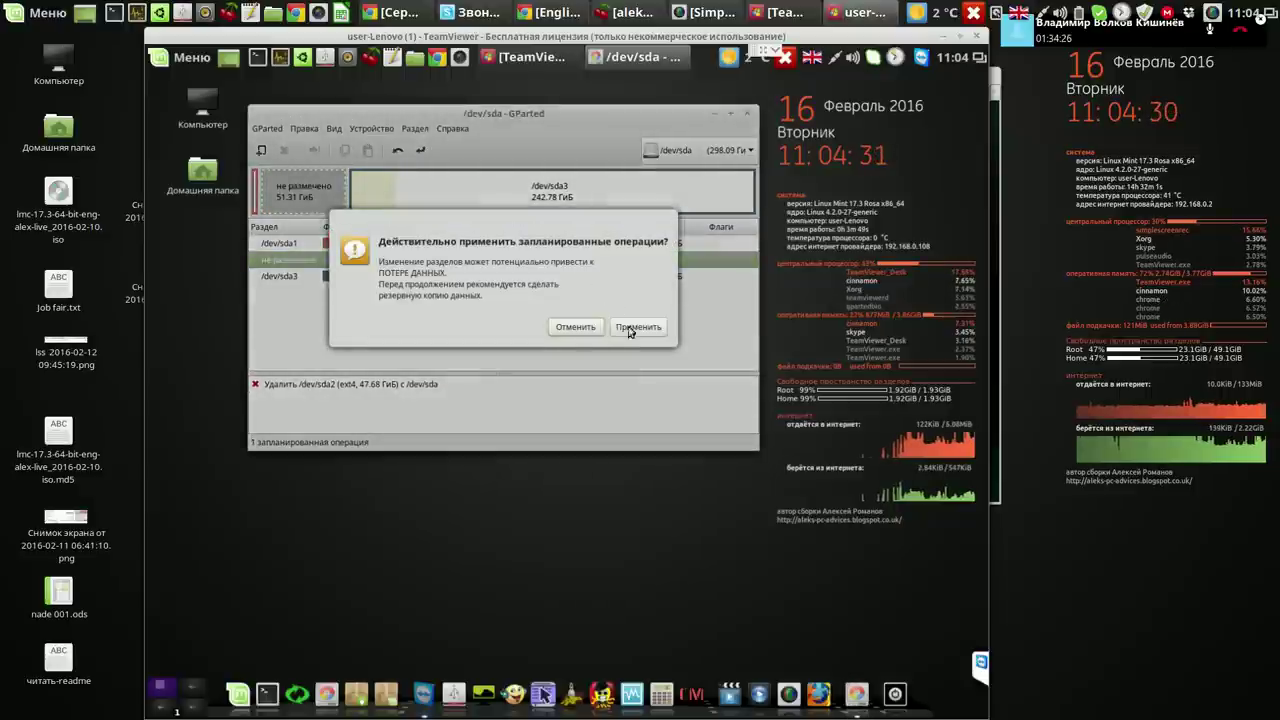
click(635, 327)
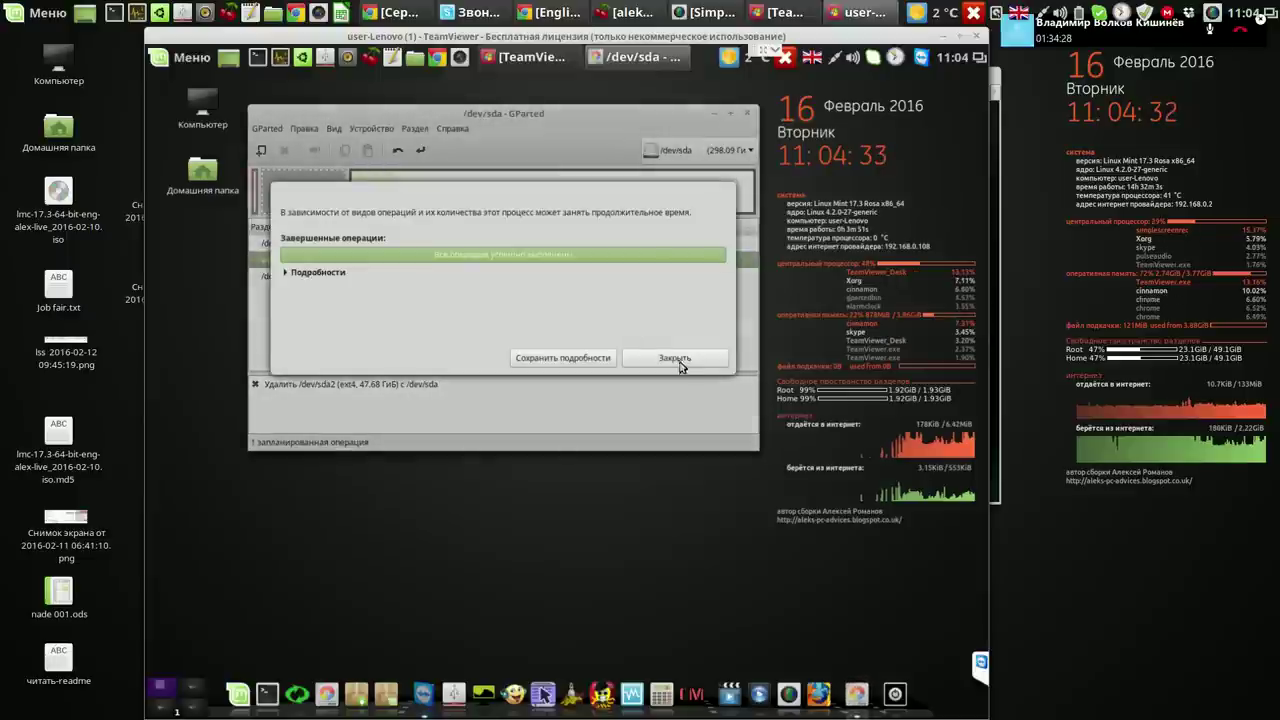
click(680, 360)
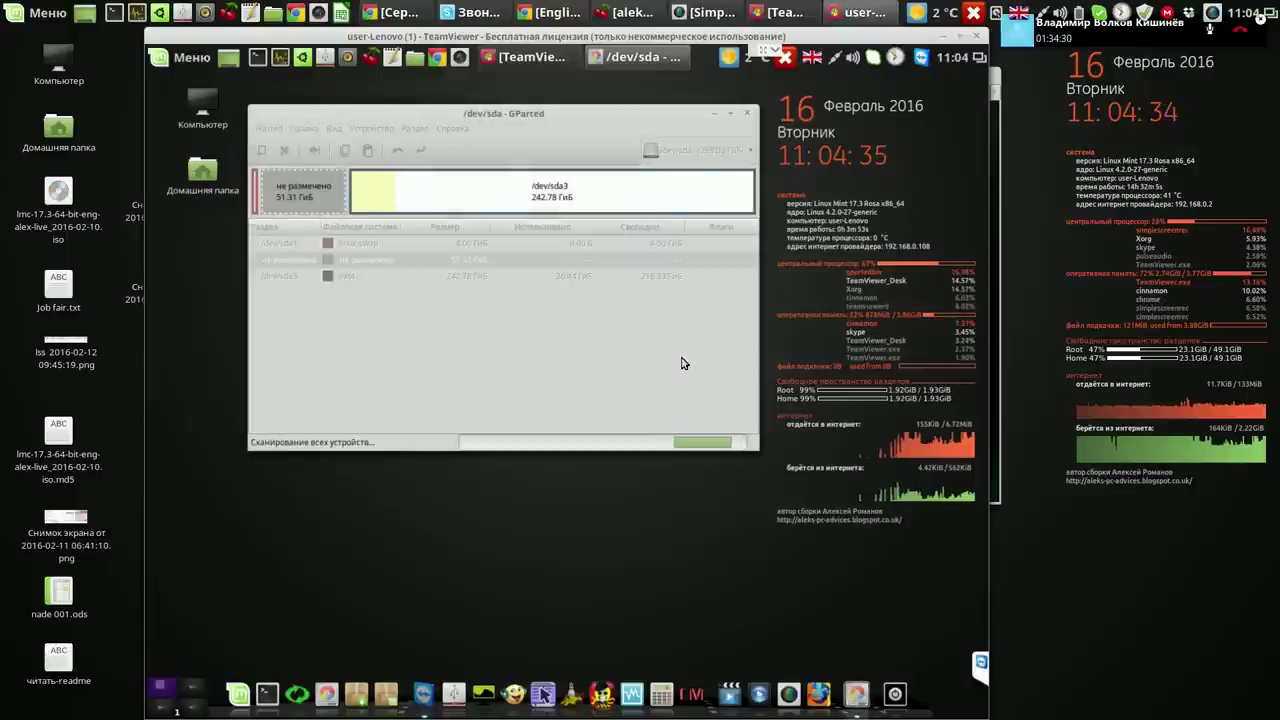
click(626, 404)
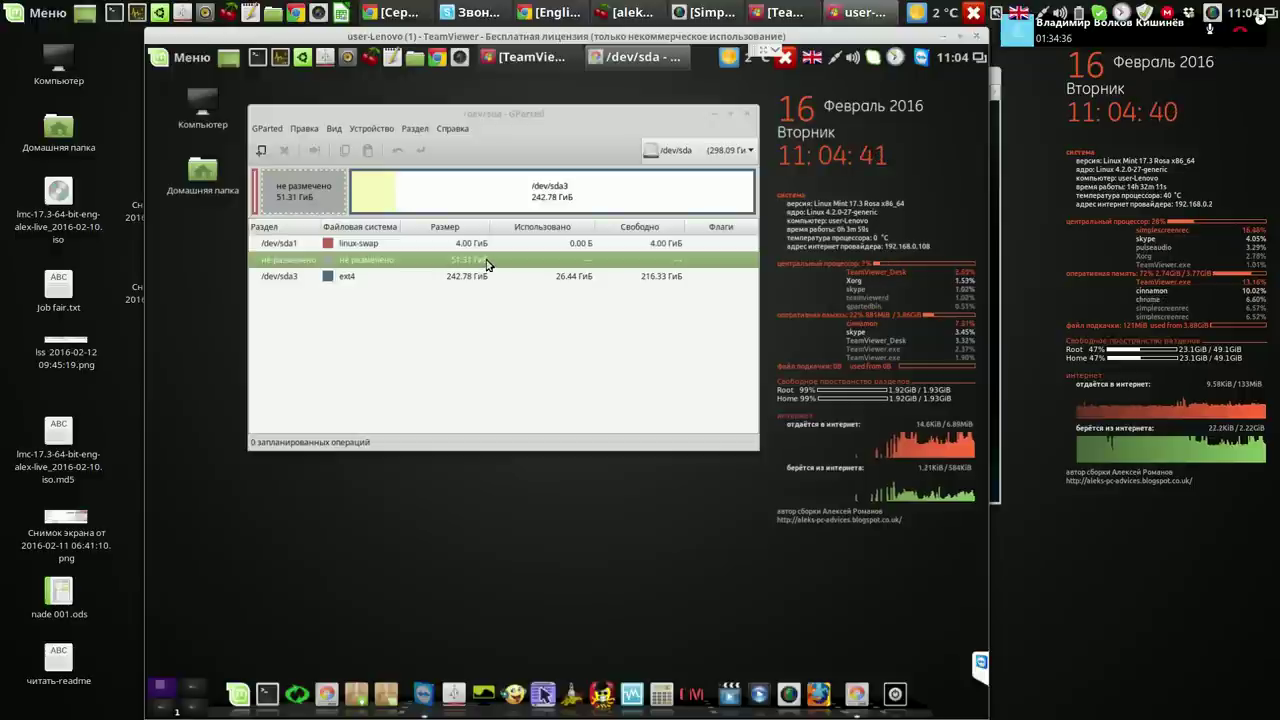
right_click(487, 263)
Step: Create and apply a new 51.31 GiB ext4 primary partition in the unallocated space
click(507, 270)
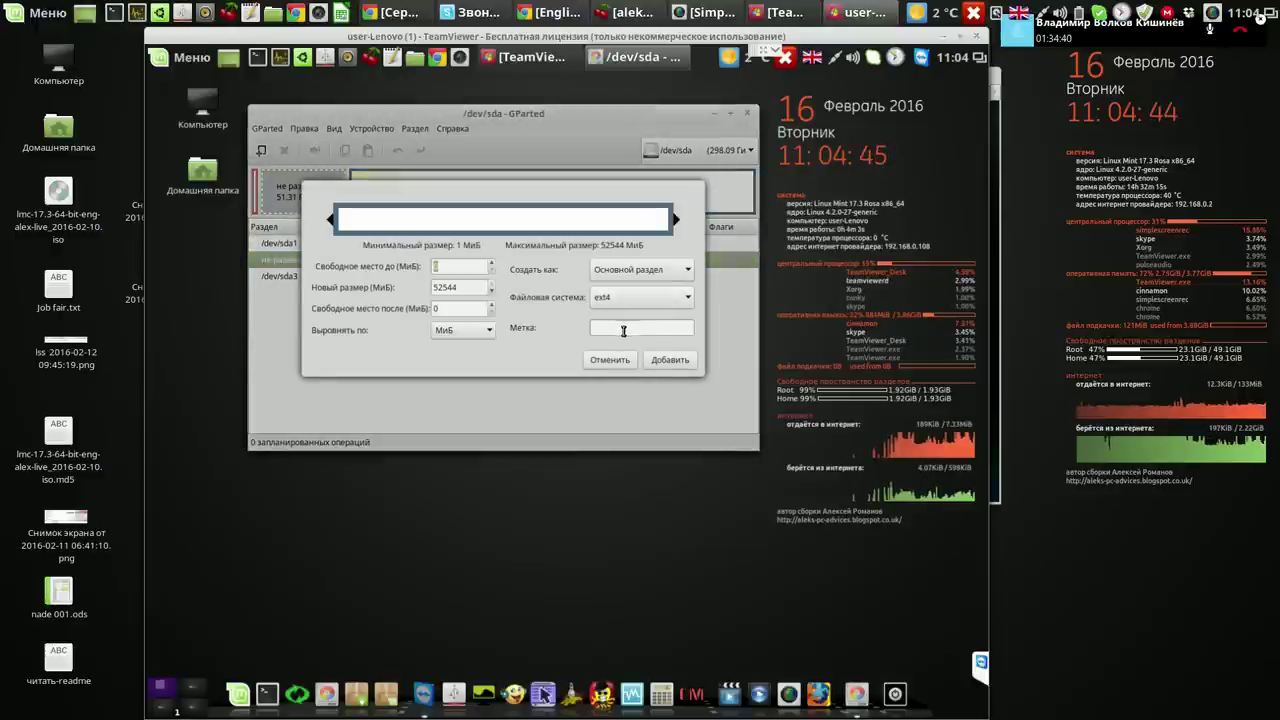
click(666, 361)
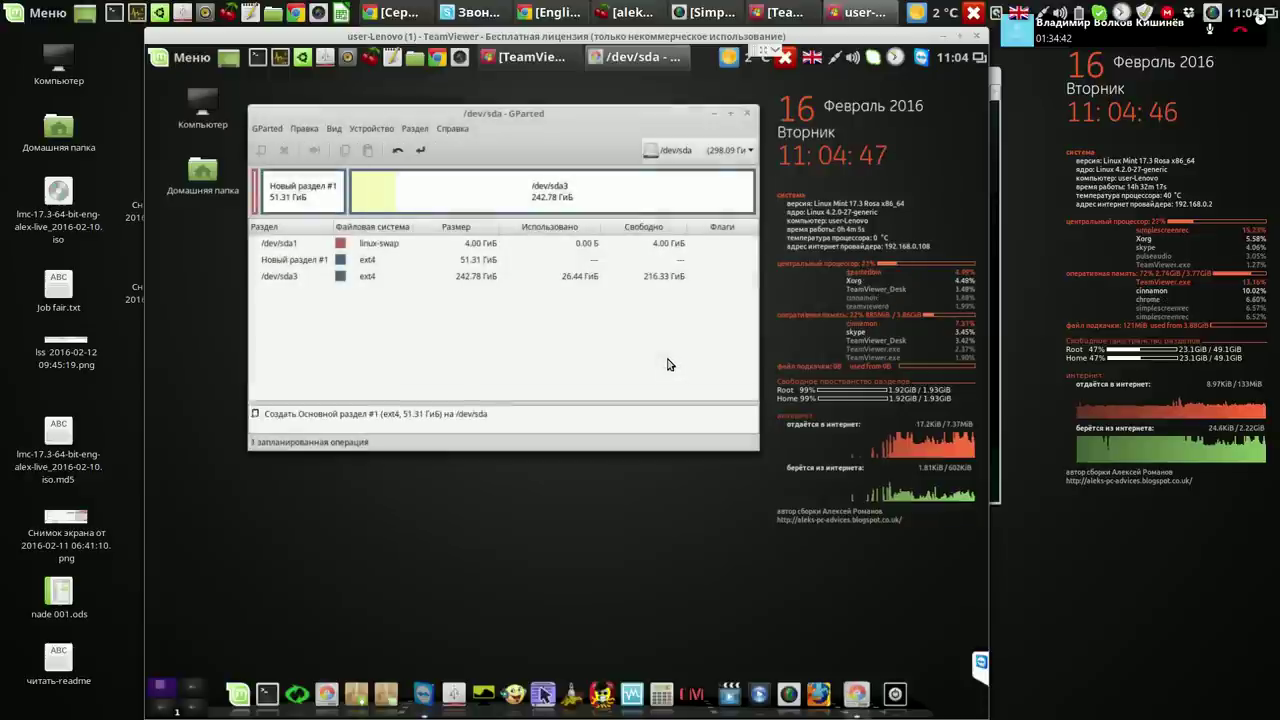
click(421, 150)
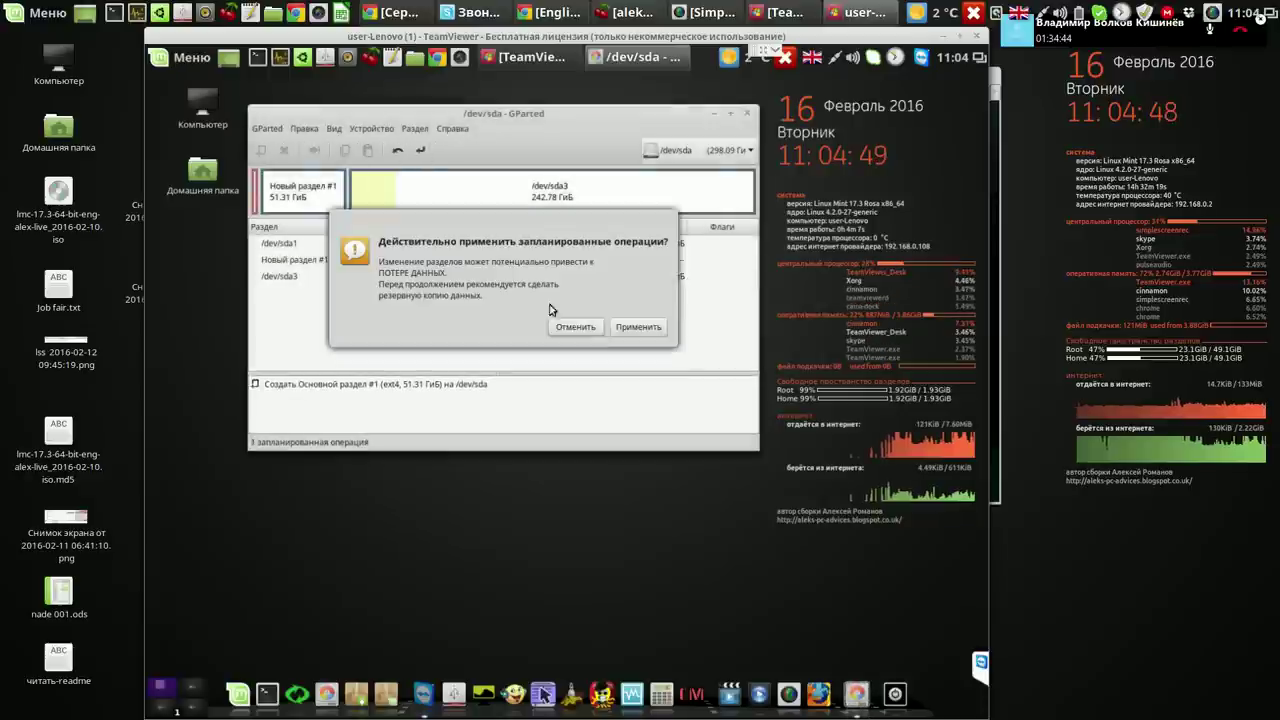
click(636, 327)
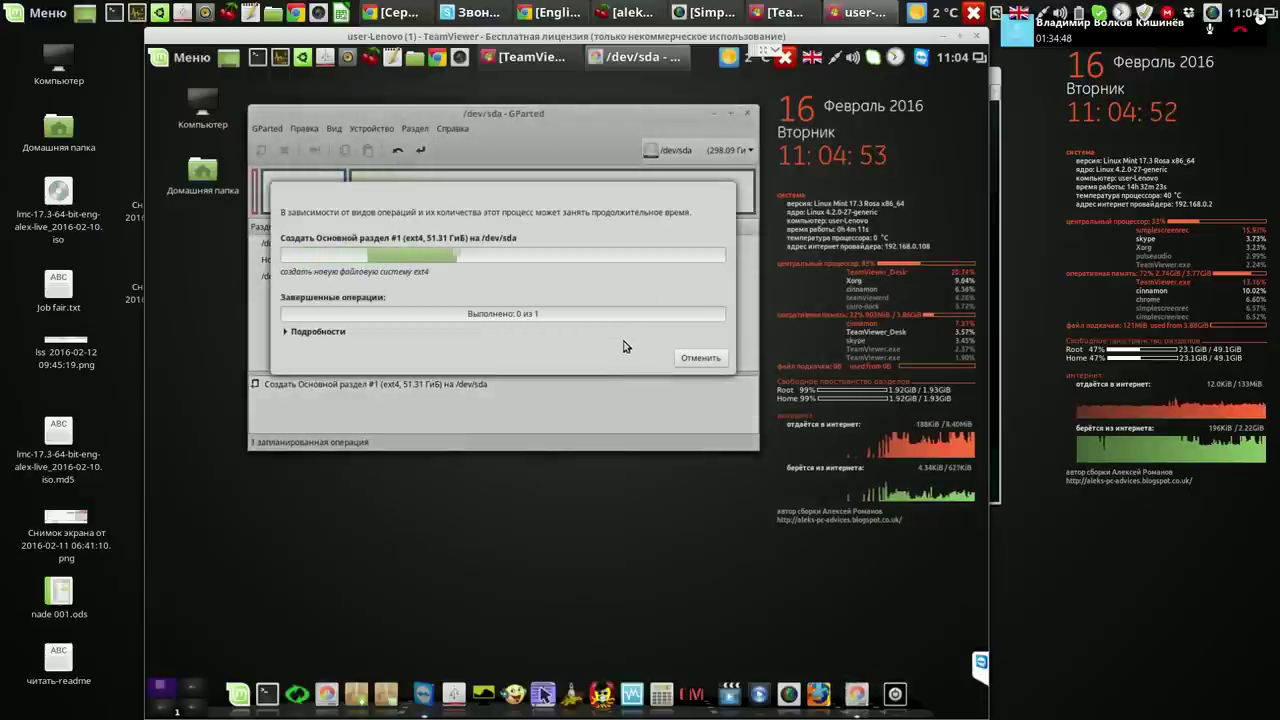
click(674, 357)
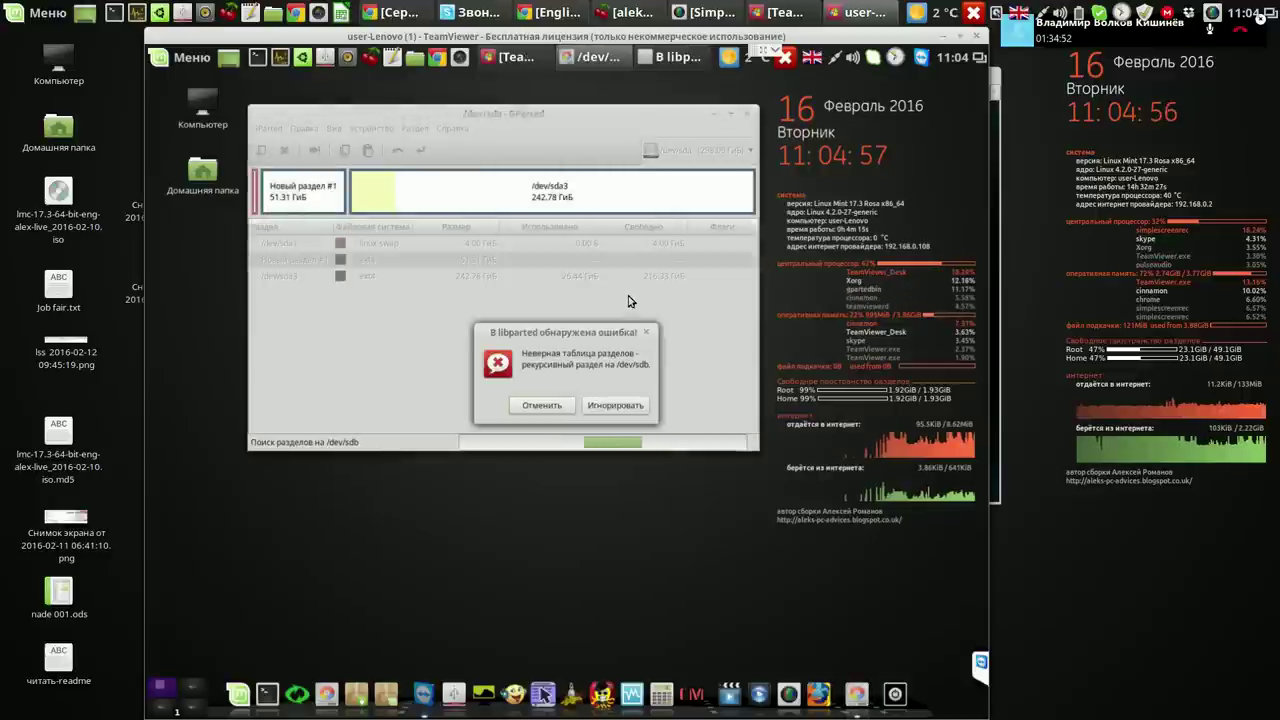
click(620, 406)
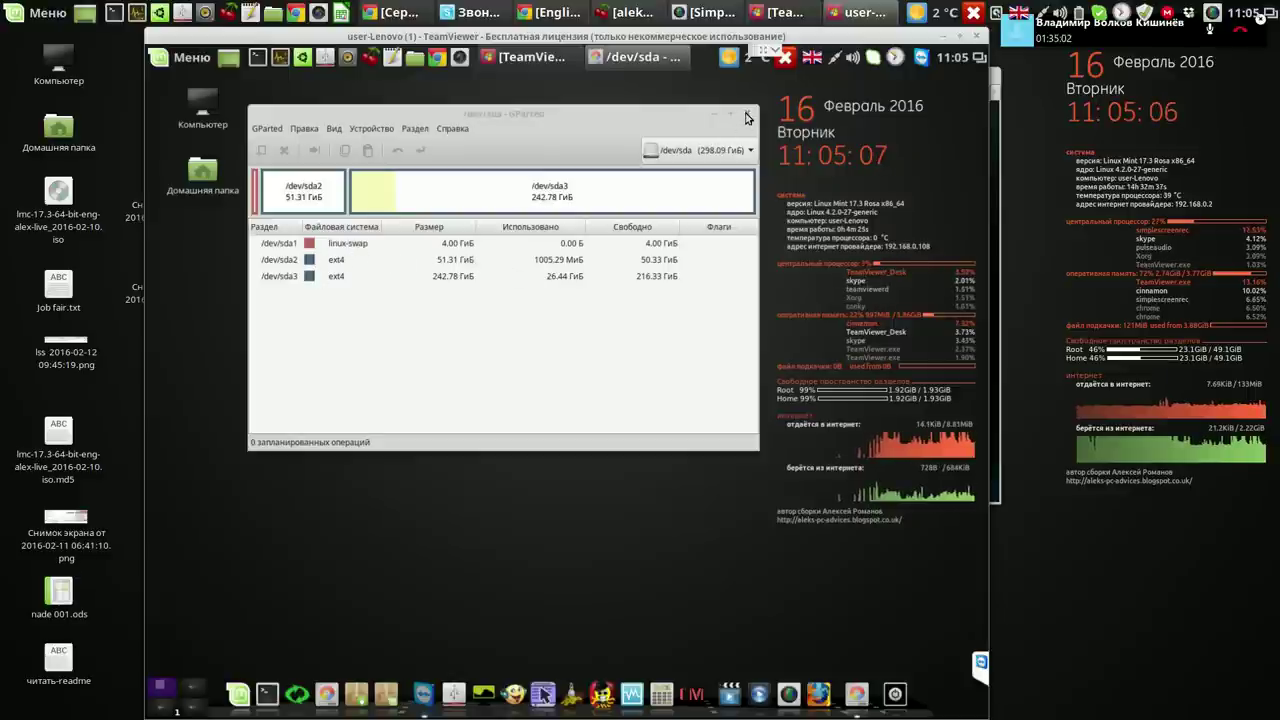
Step: Close GParted, launch Systemback and start its System install
click(745, 116)
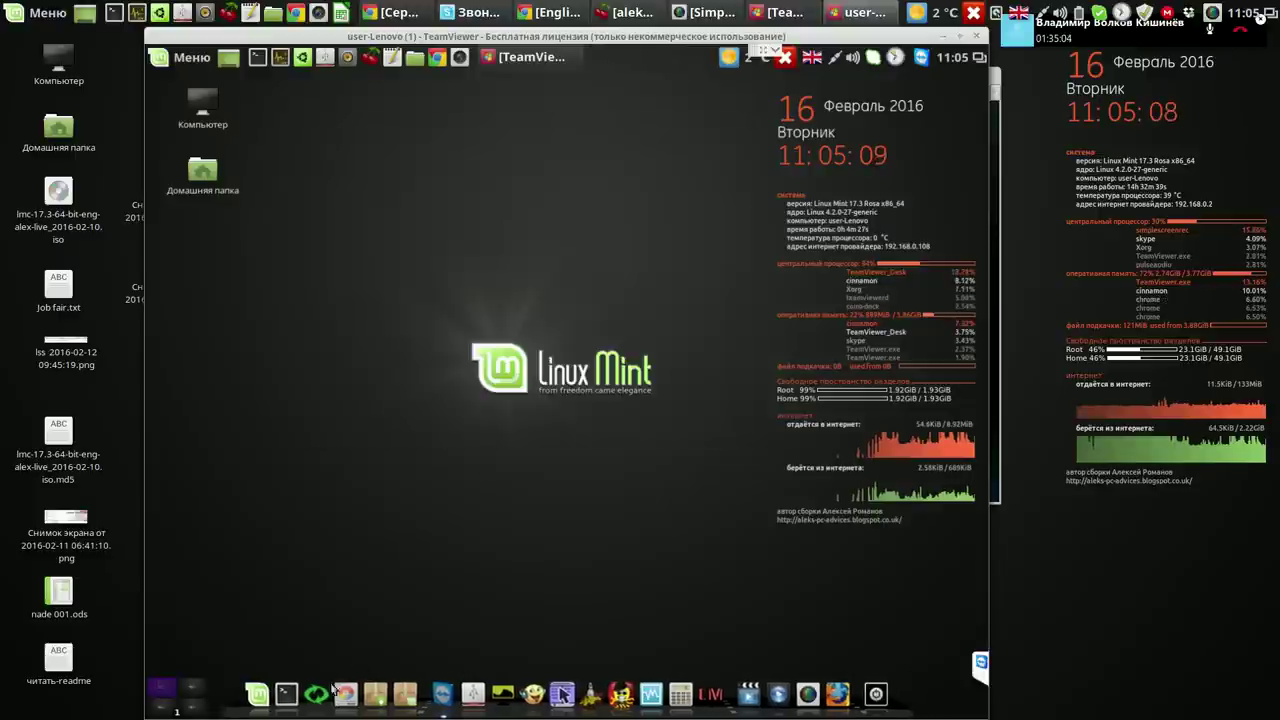
click(318, 690)
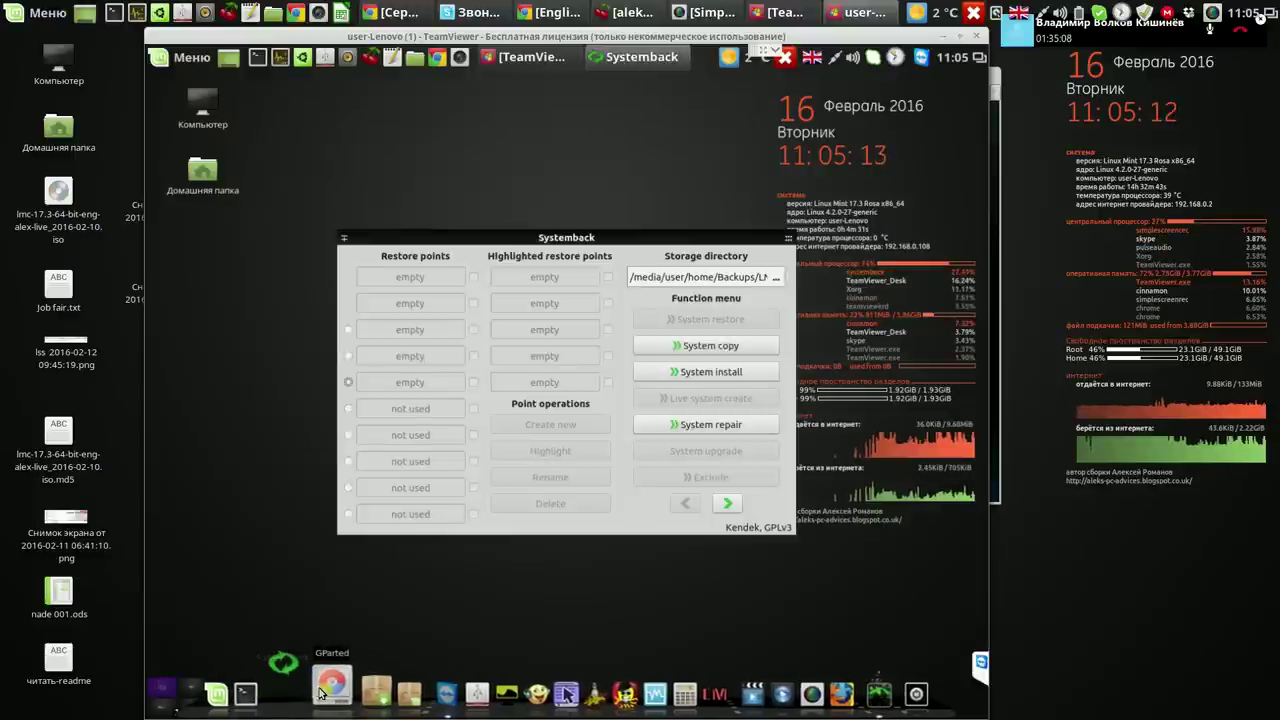
drag(684, 226, 663, 121)
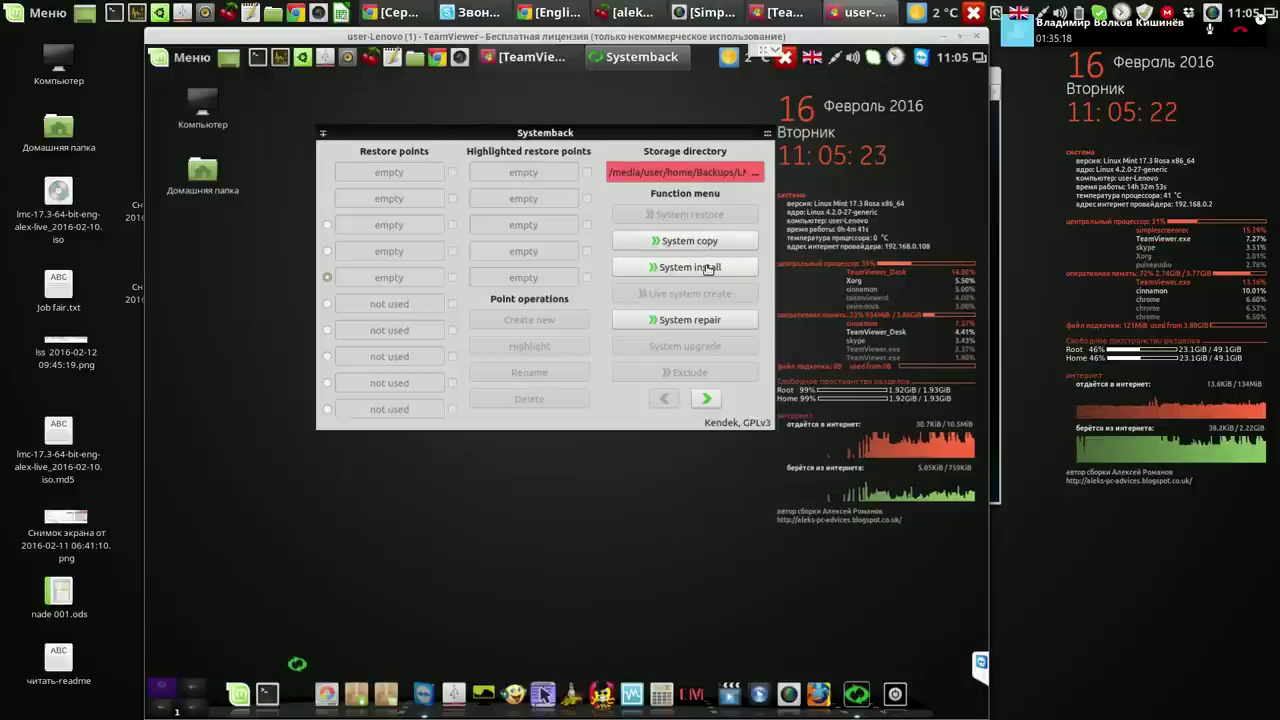
click(700, 268)
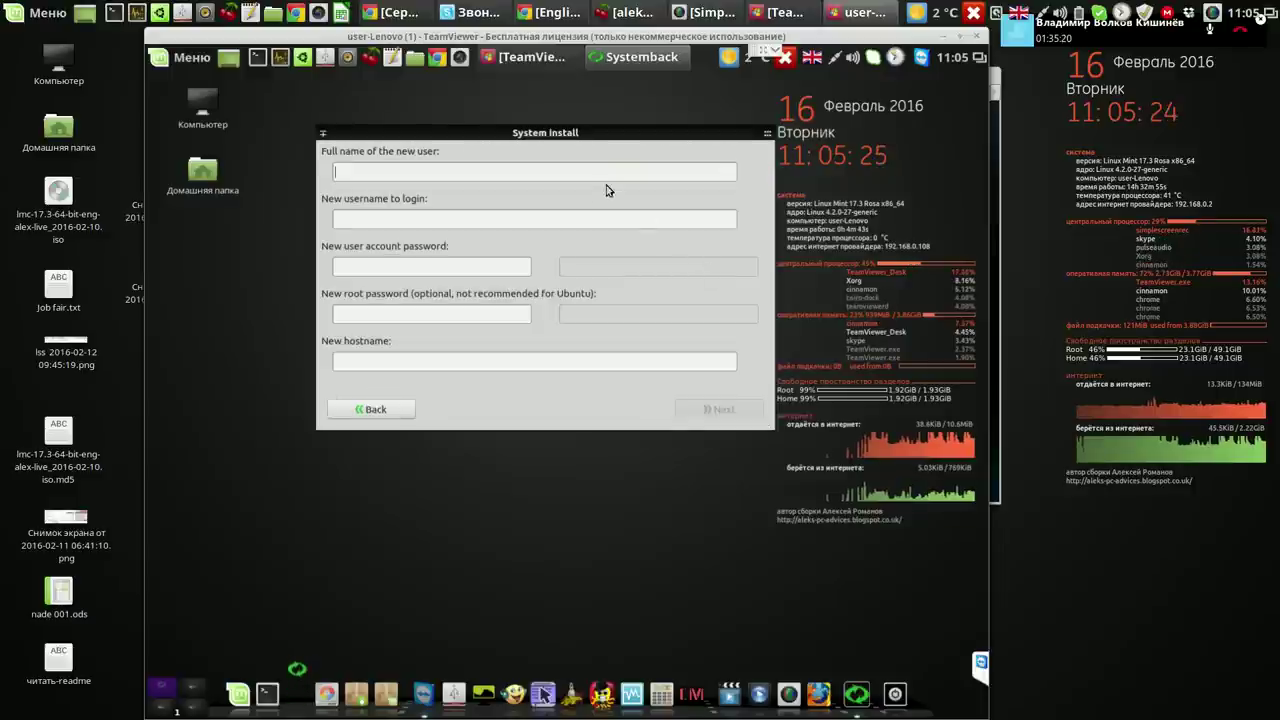
Step: Enter the new user's full name and login username in the install form
drag(655, 138, 756, 138)
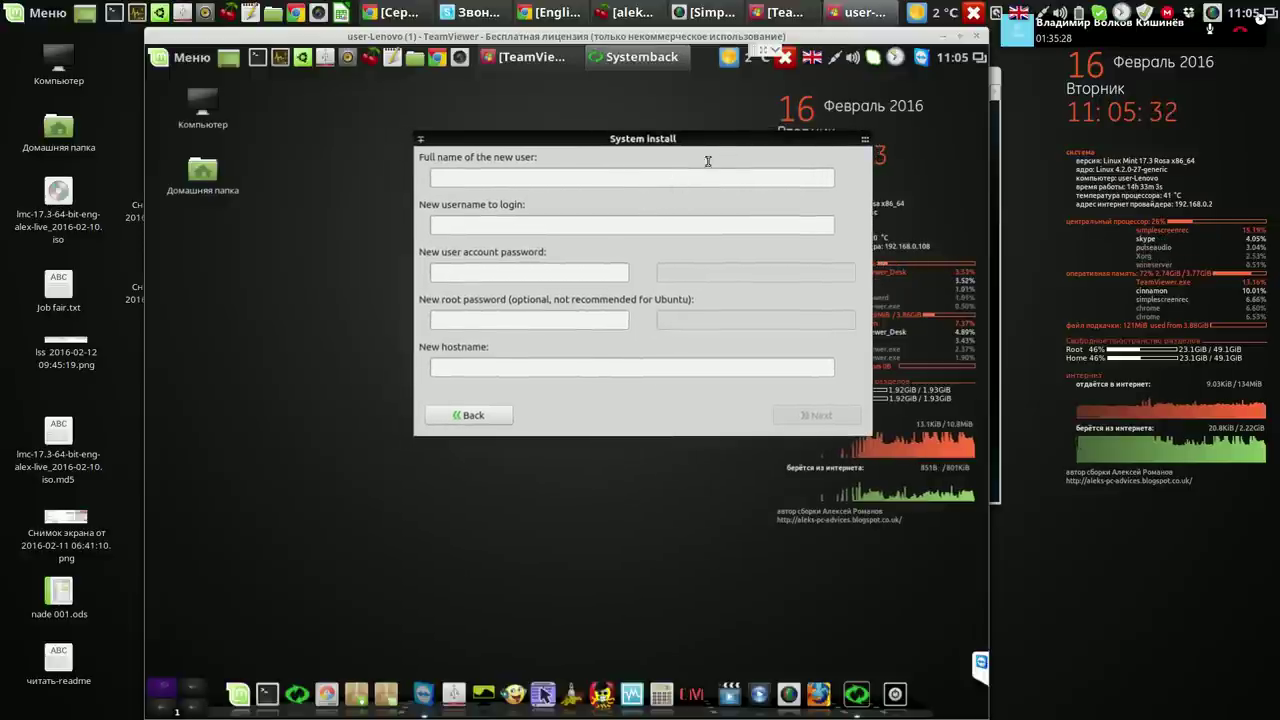
click(566, 225)
click(491, 177)
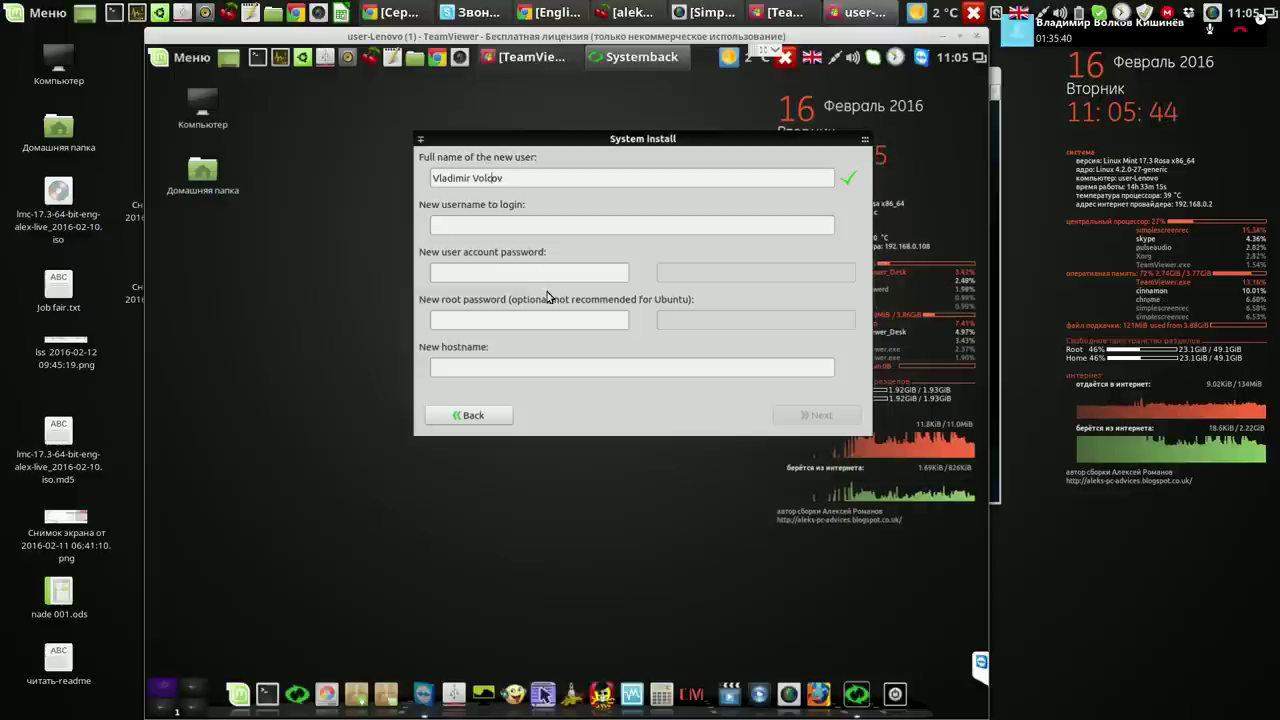
click(553, 226)
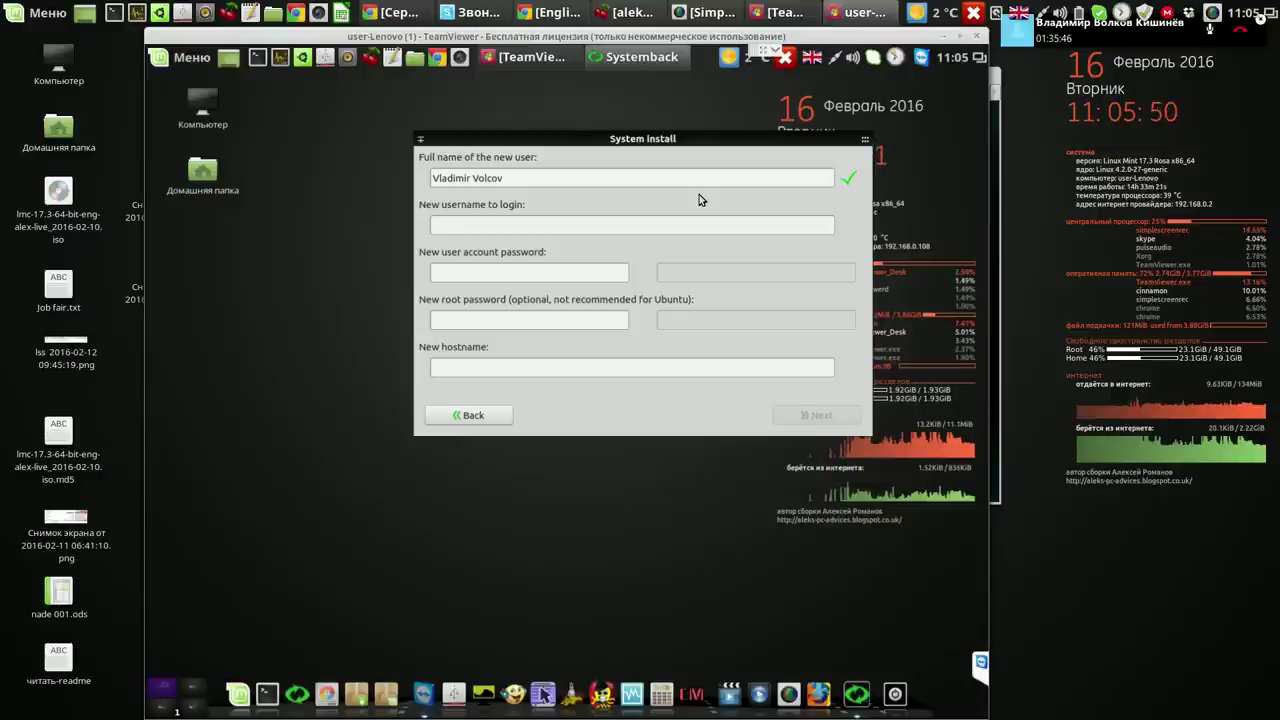
text(volk)
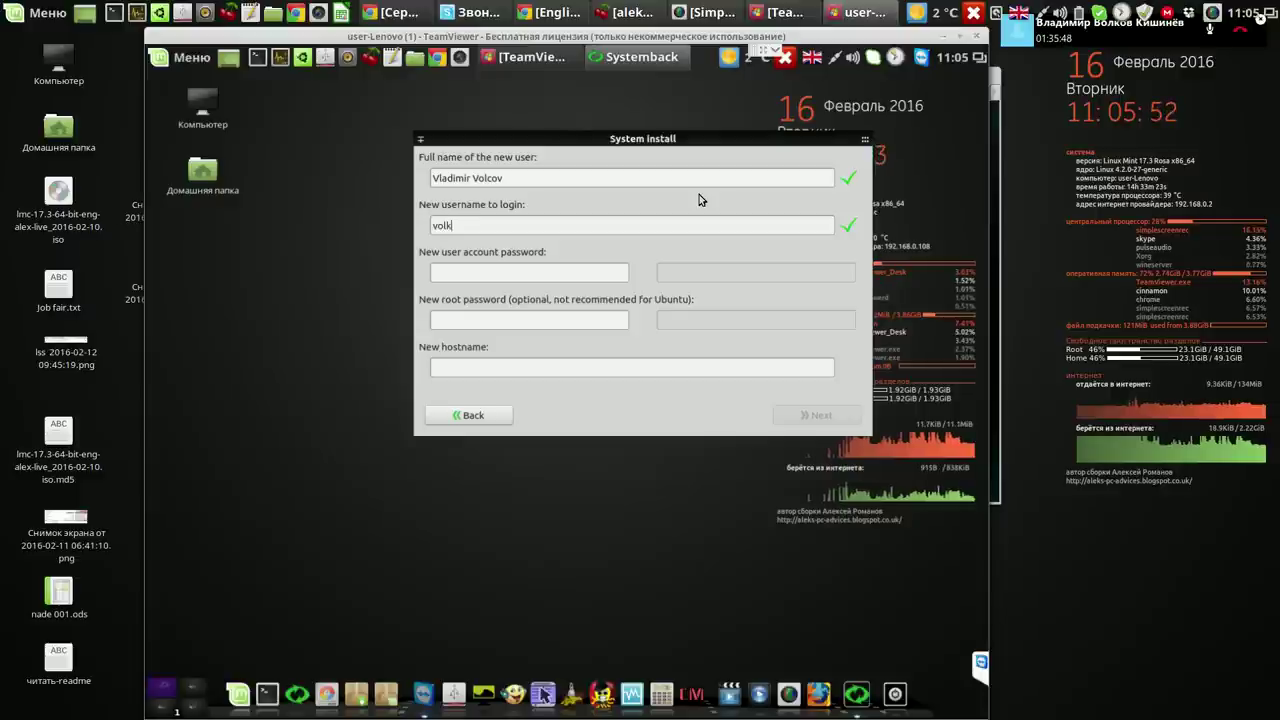
text(off)
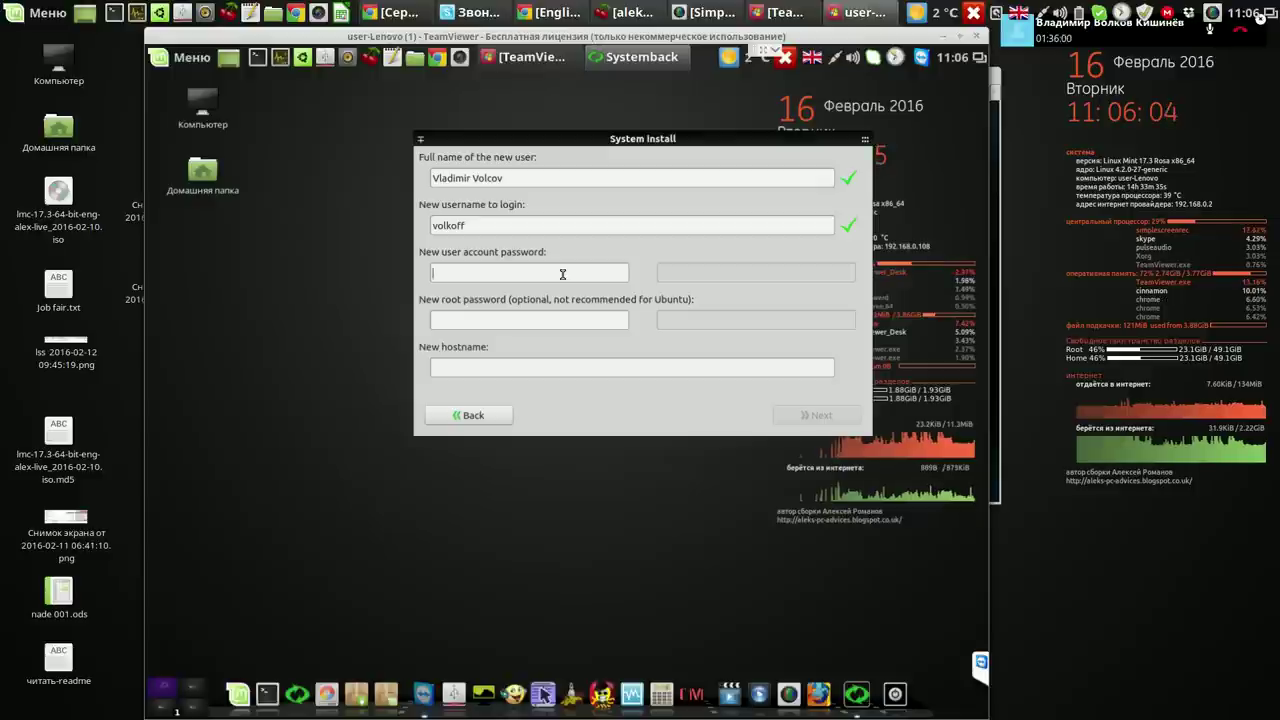
Step: Fill in the passwords and hostname GA-G31M-S2L-PC, then continue to partition settings
text(1)
click(690, 273)
text(1)
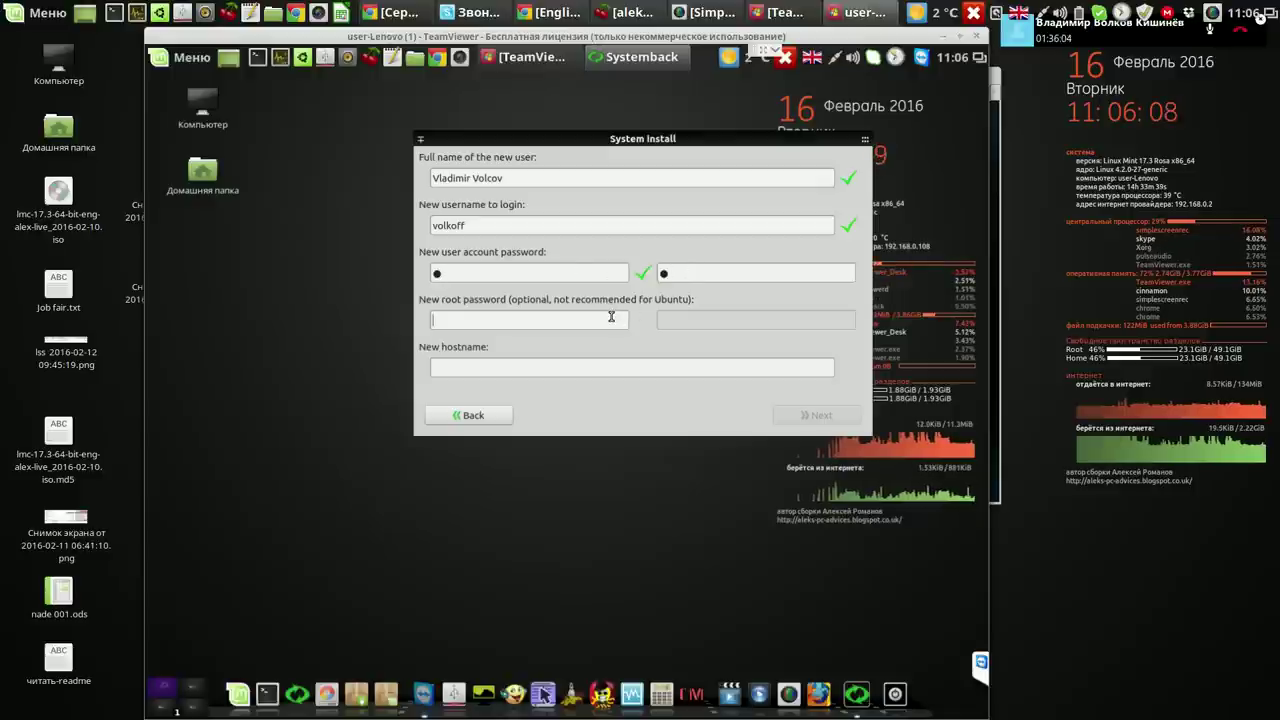
text(11)
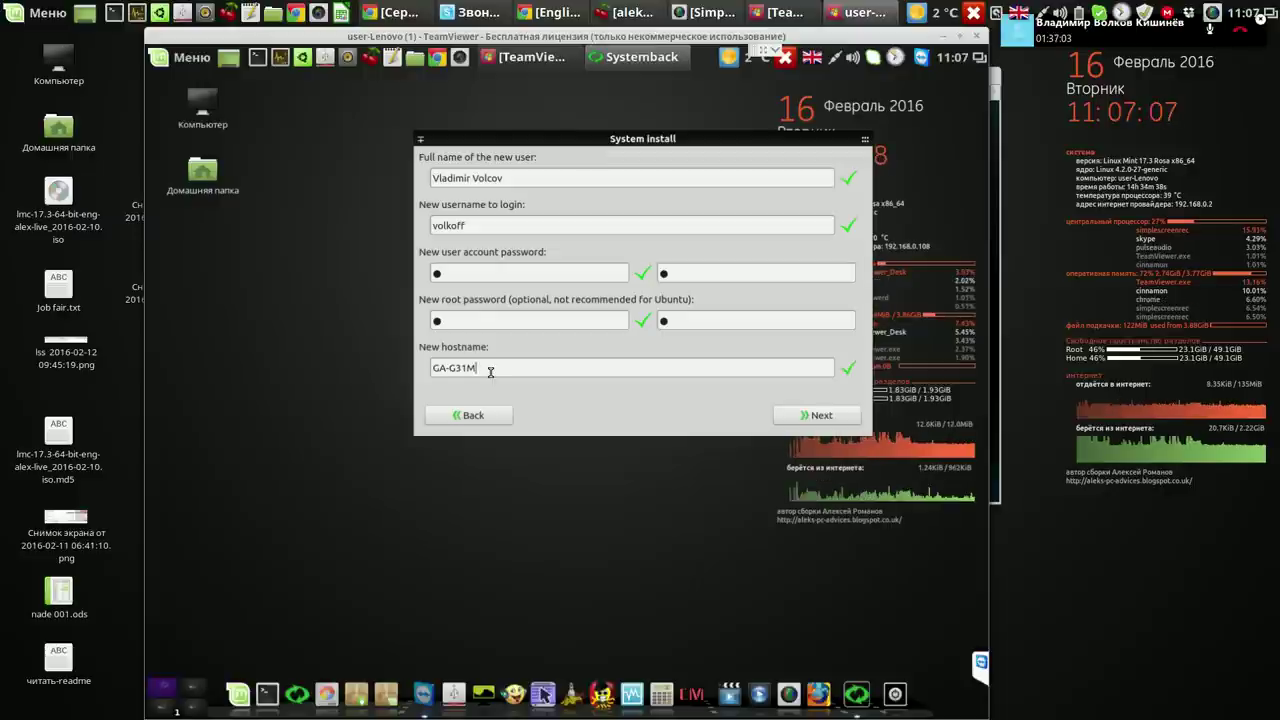
text(-S2L)
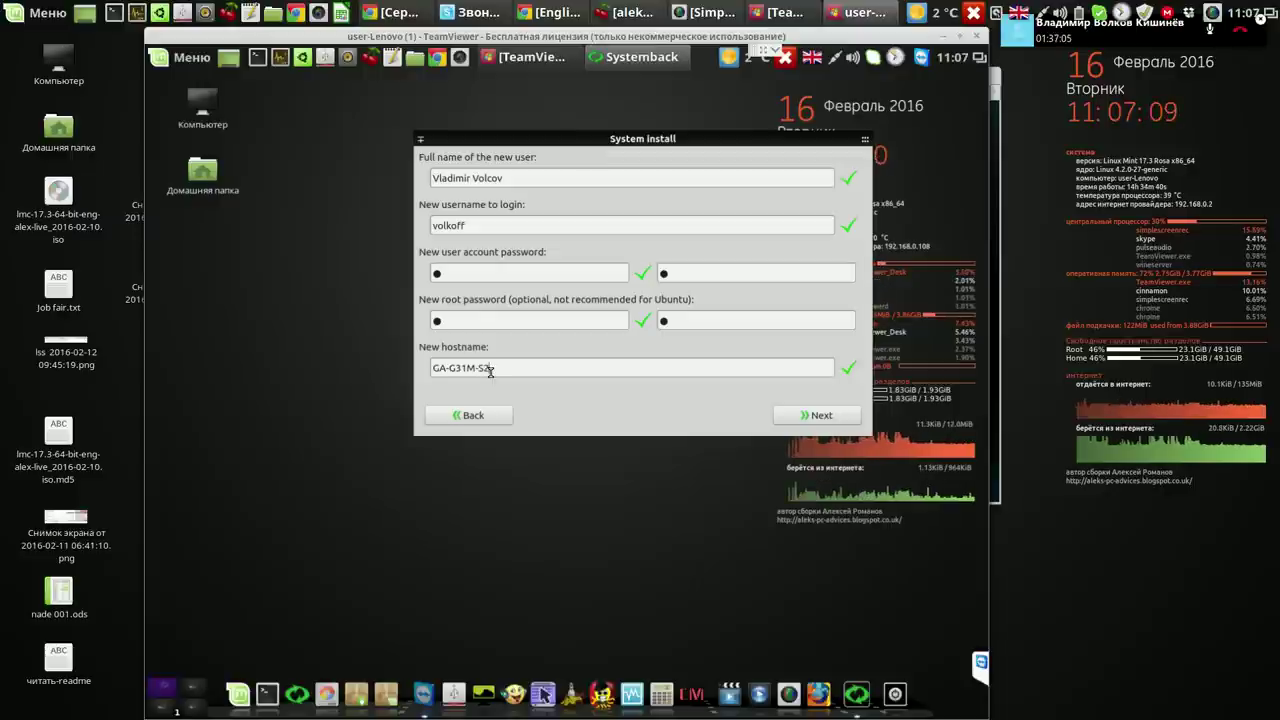
text(-De)
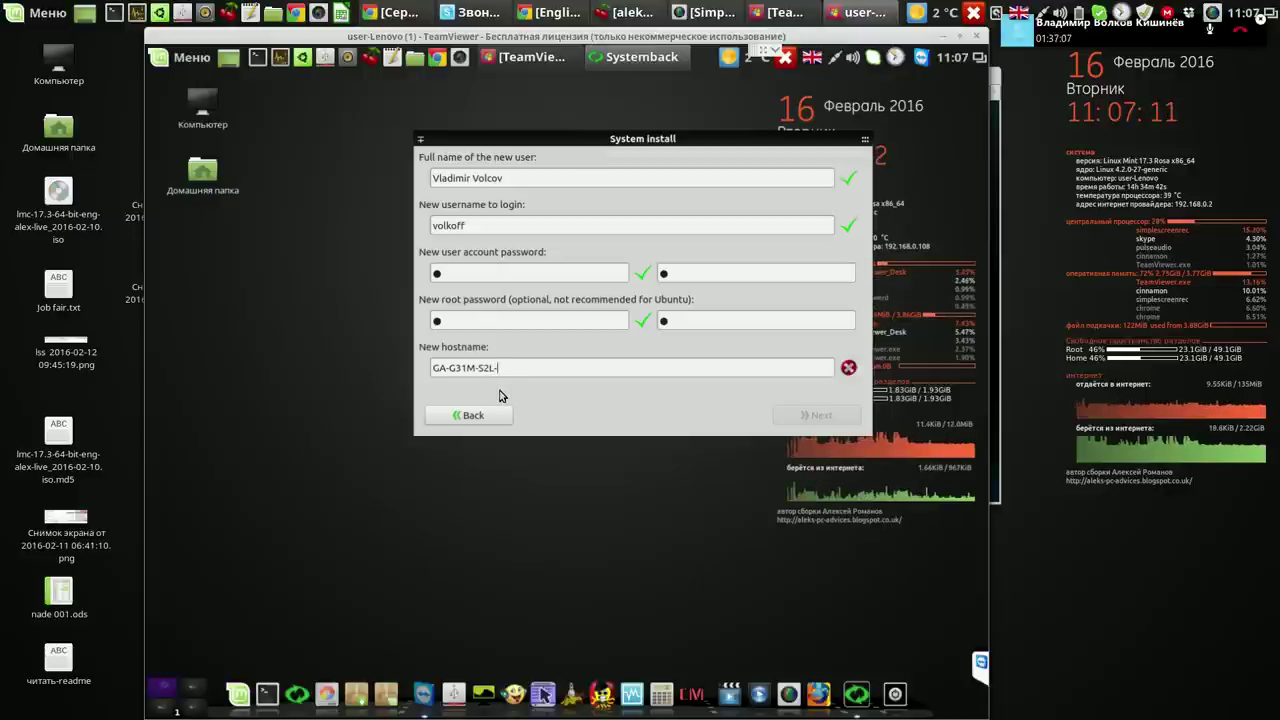
key(BackSpace)
key(BackSpace)
text(PC)
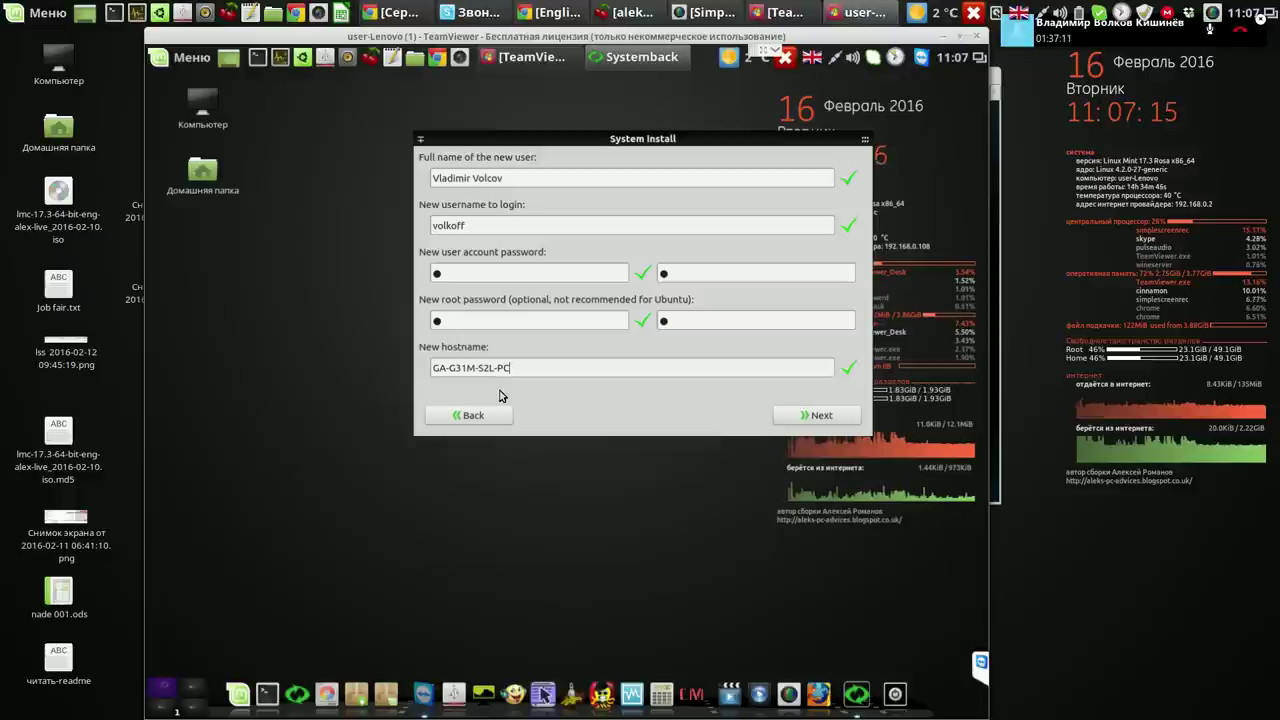
click(827, 416)
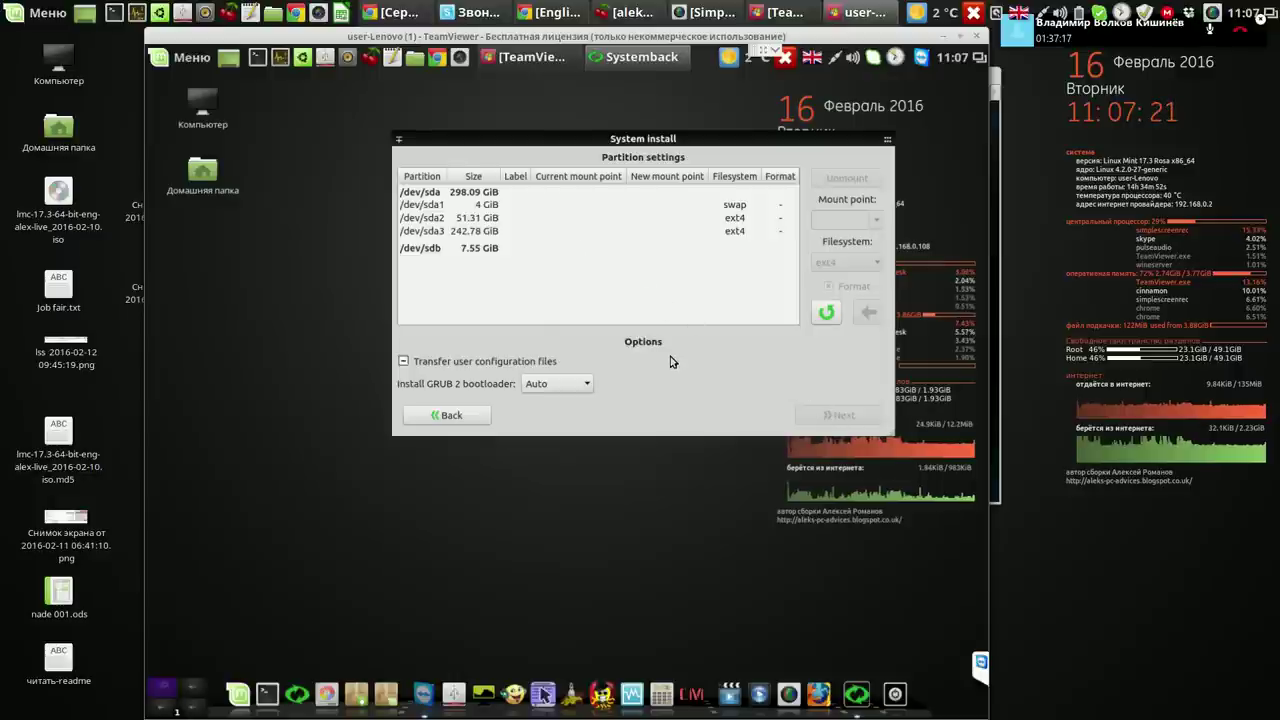
Step: Assign SWAP as the mount point for the 4 GiB /dev/sda1
click(494, 208)
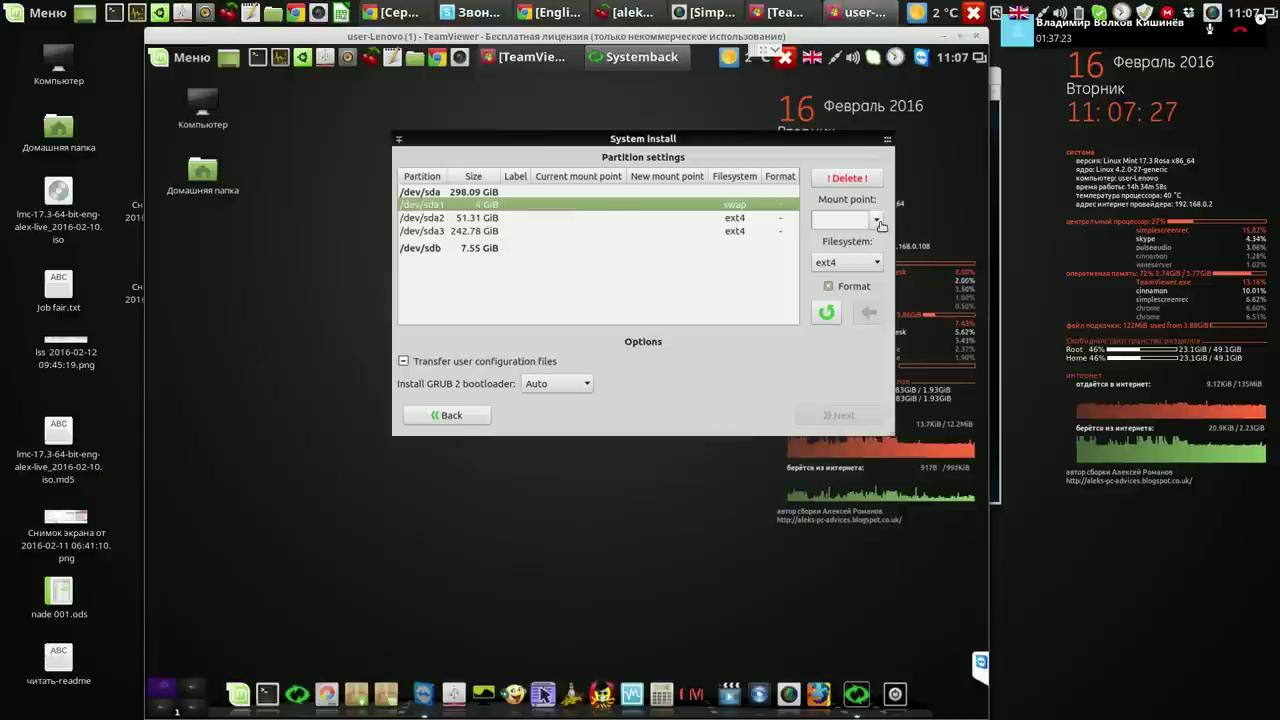
click(877, 221)
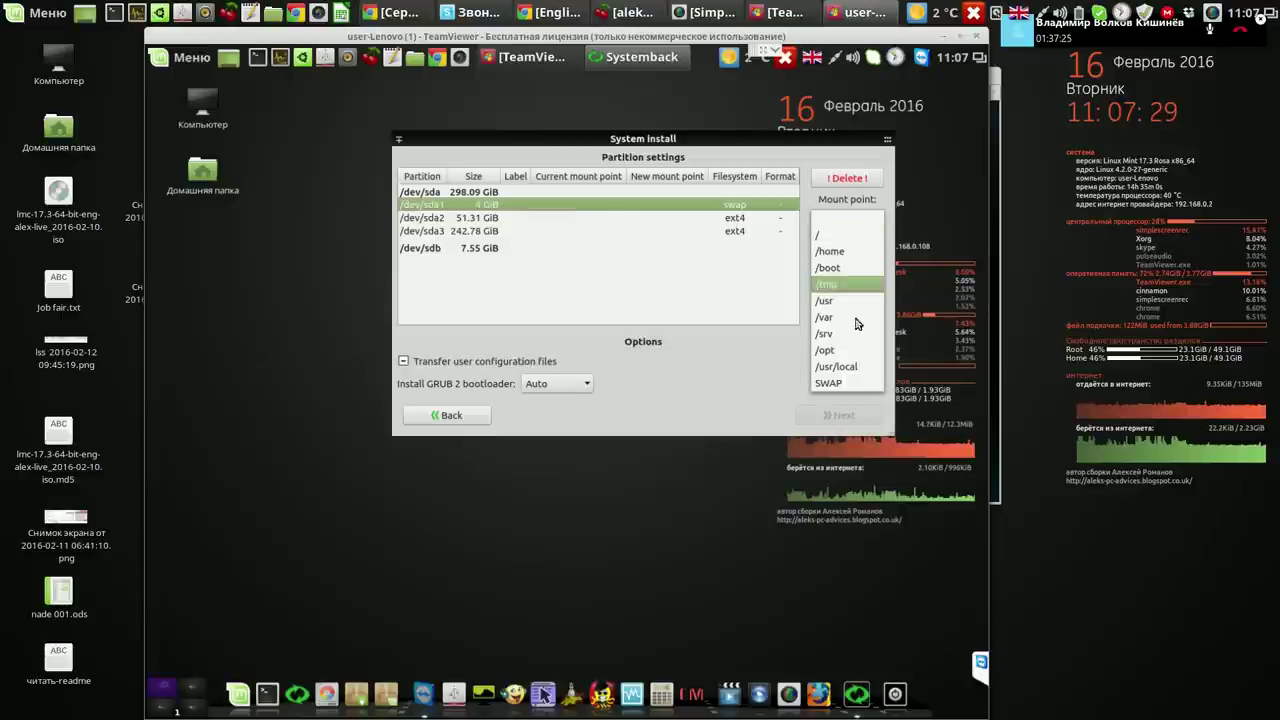
click(838, 386)
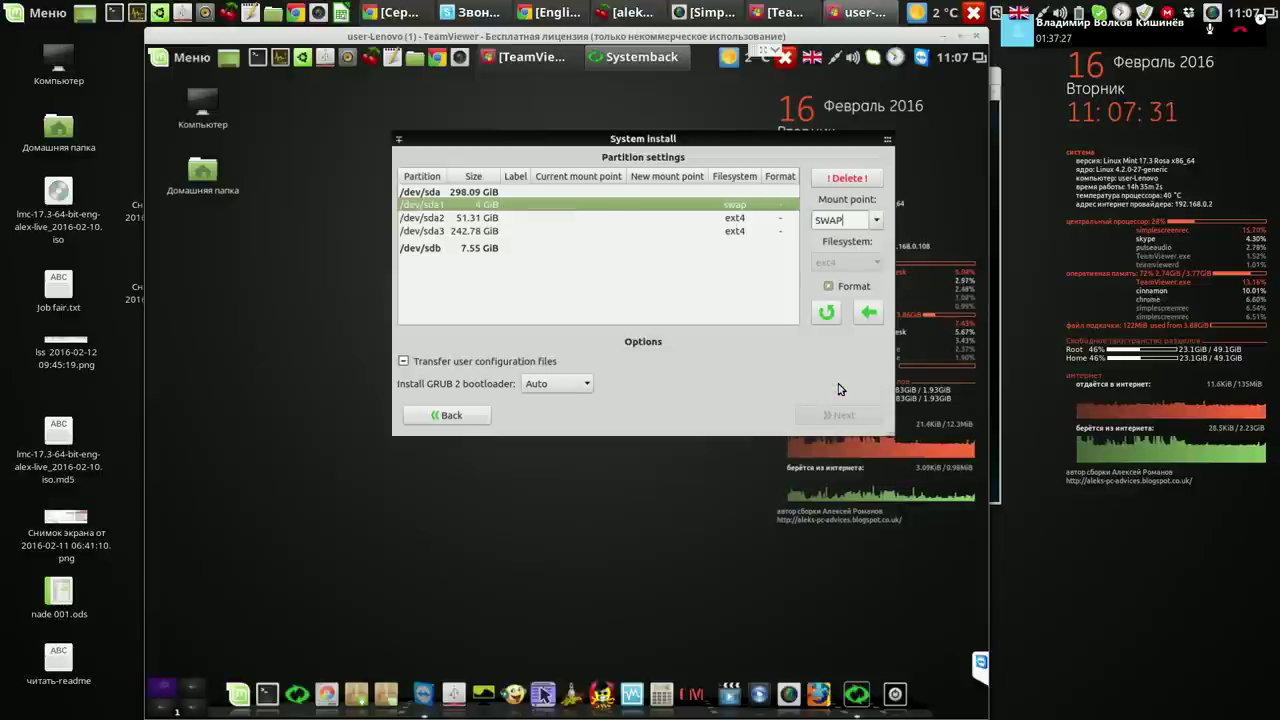
click(870, 314)
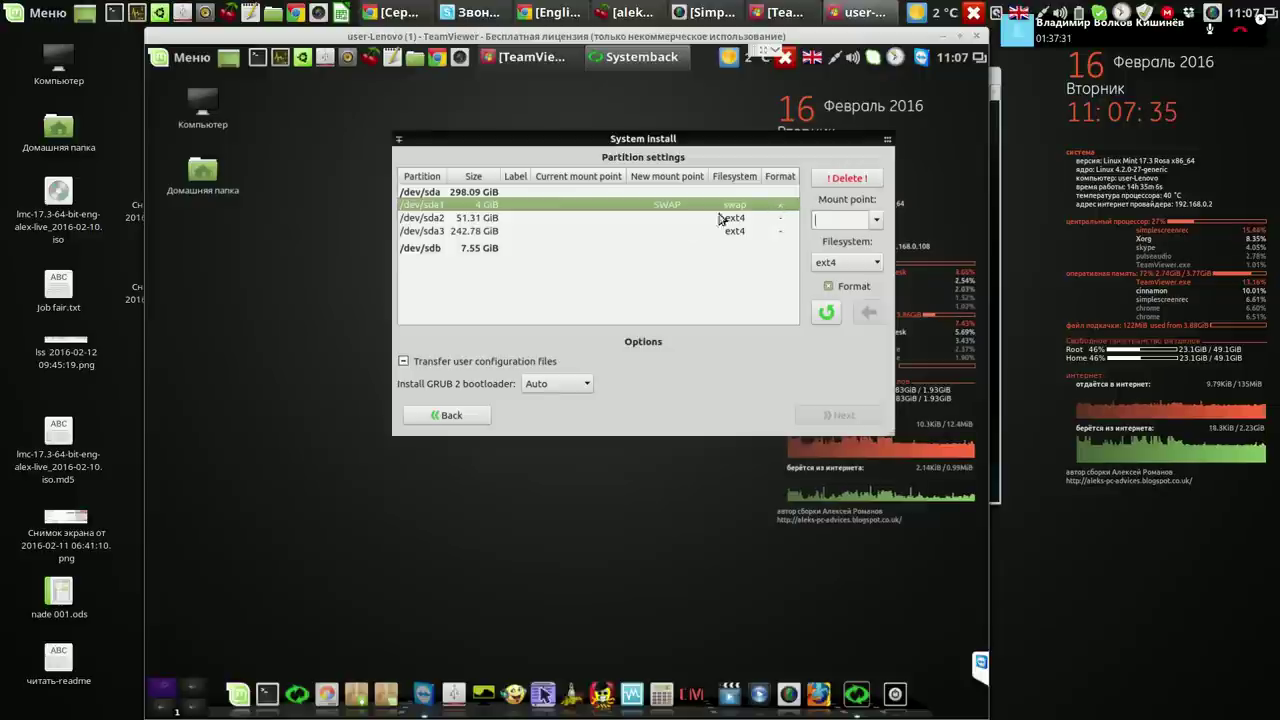
Step: Assign the root mount point / to the 51.31 GiB /dev/sda2 partition
click(491, 219)
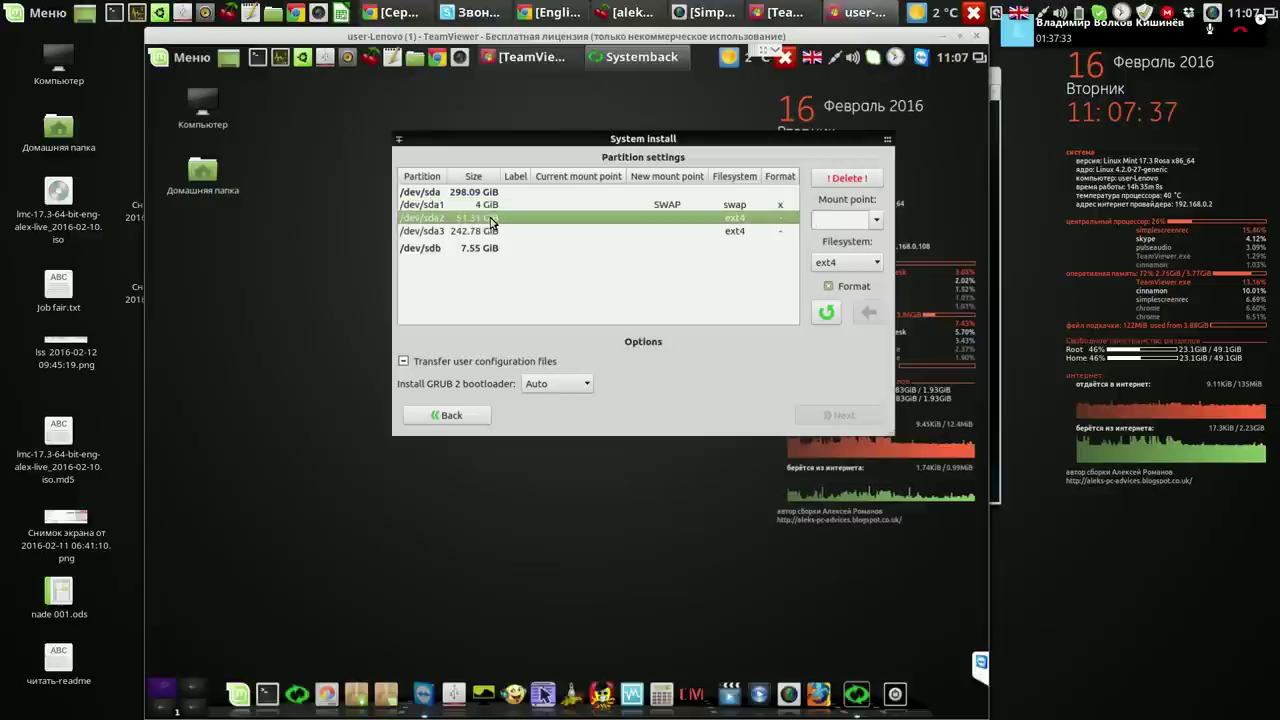
click(876, 221)
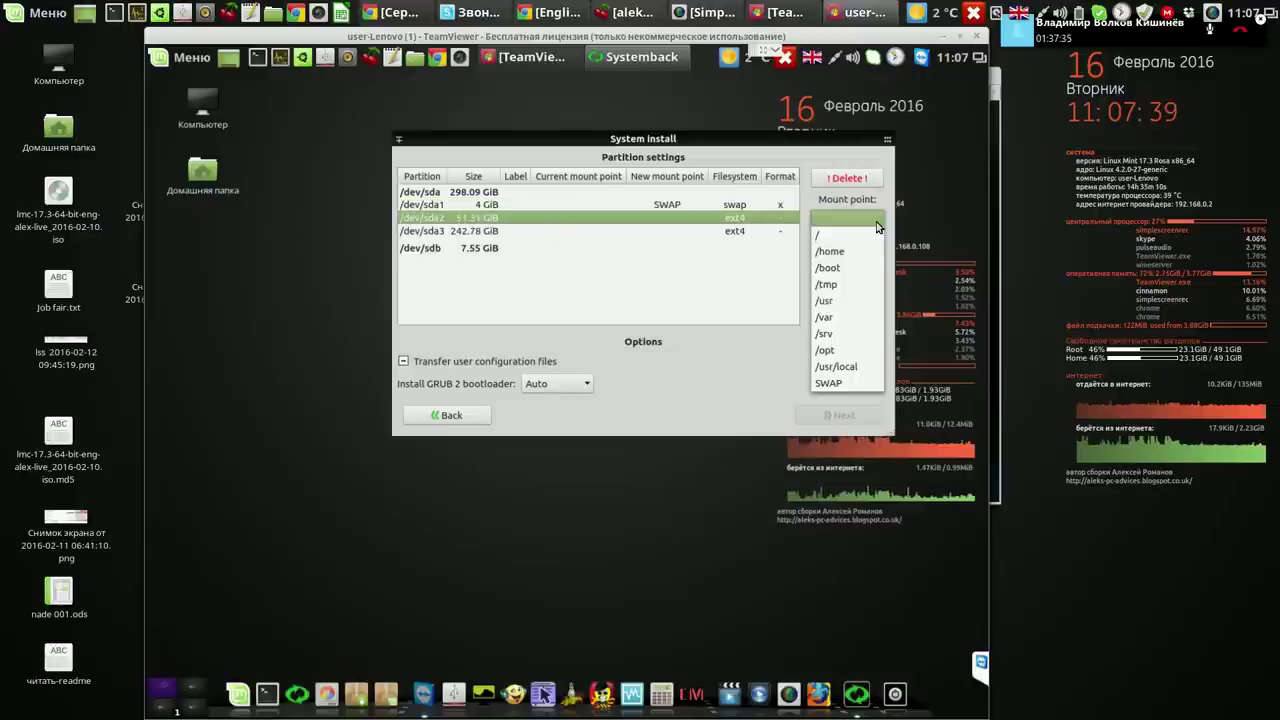
click(851, 236)
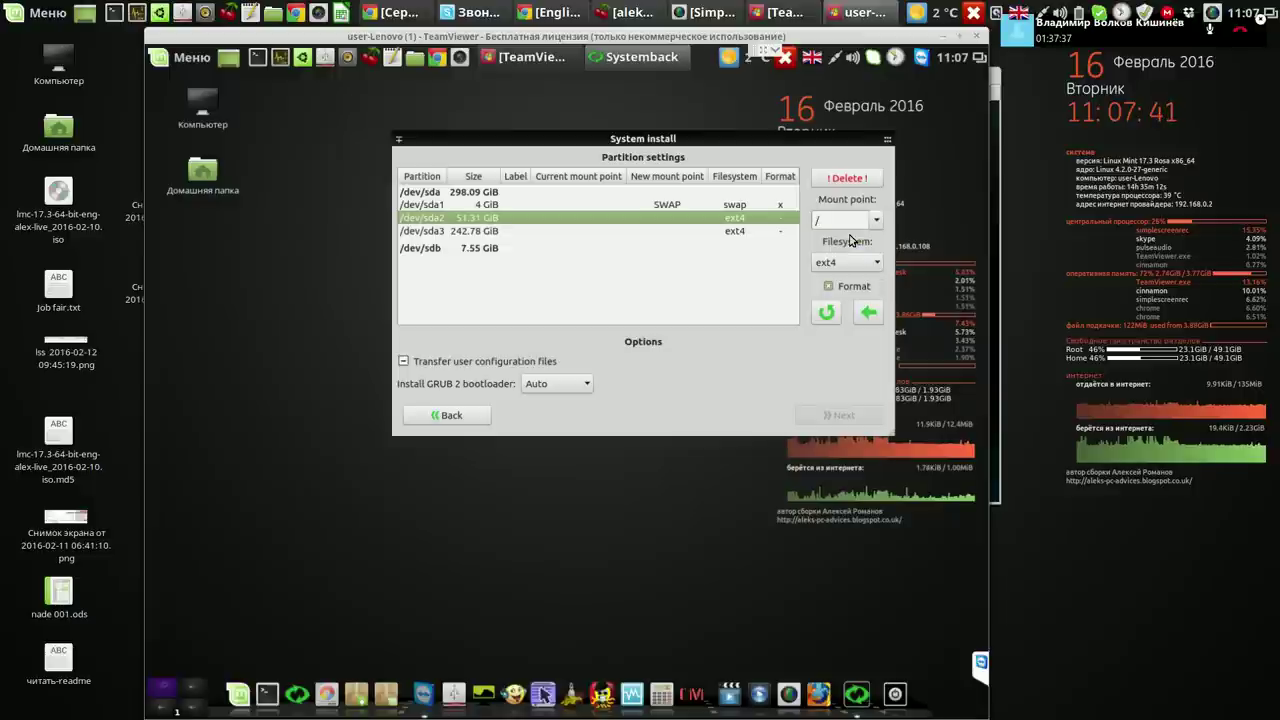
click(868, 312)
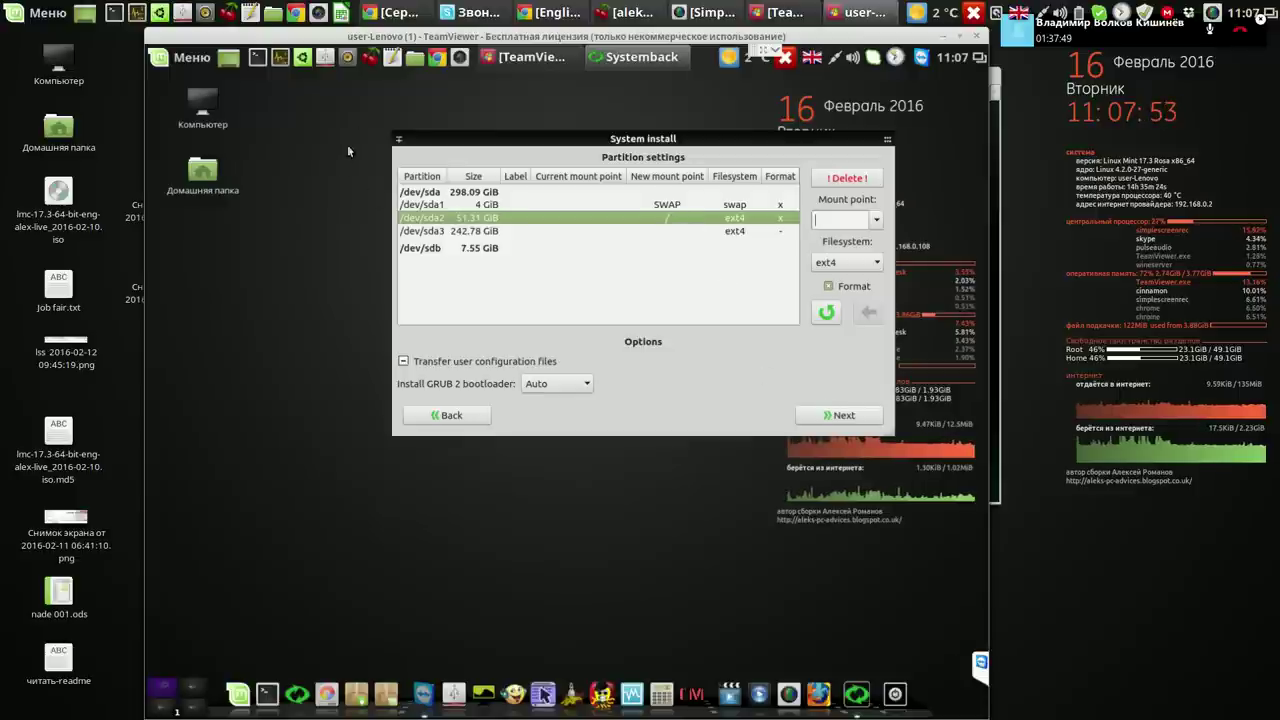
click(392, 57)
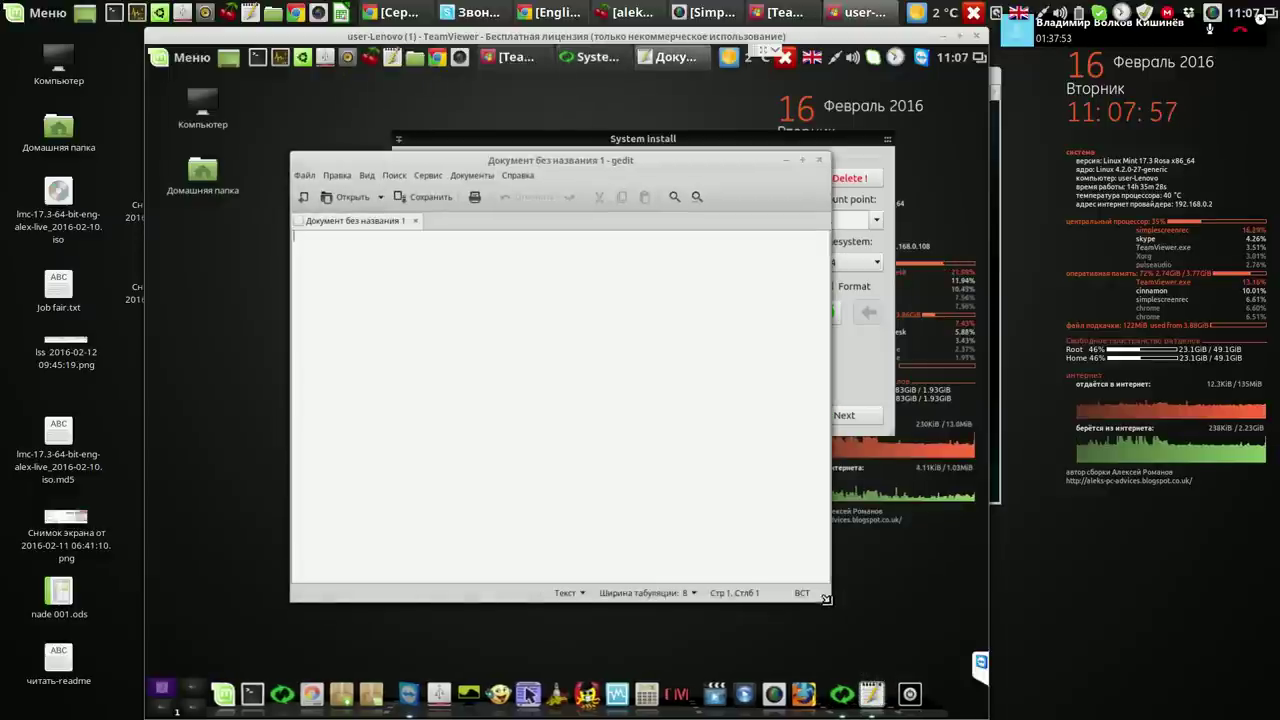
Step: Shrink the text editor and confirm installing the system from the Live image
drag(826, 599, 535, 318)
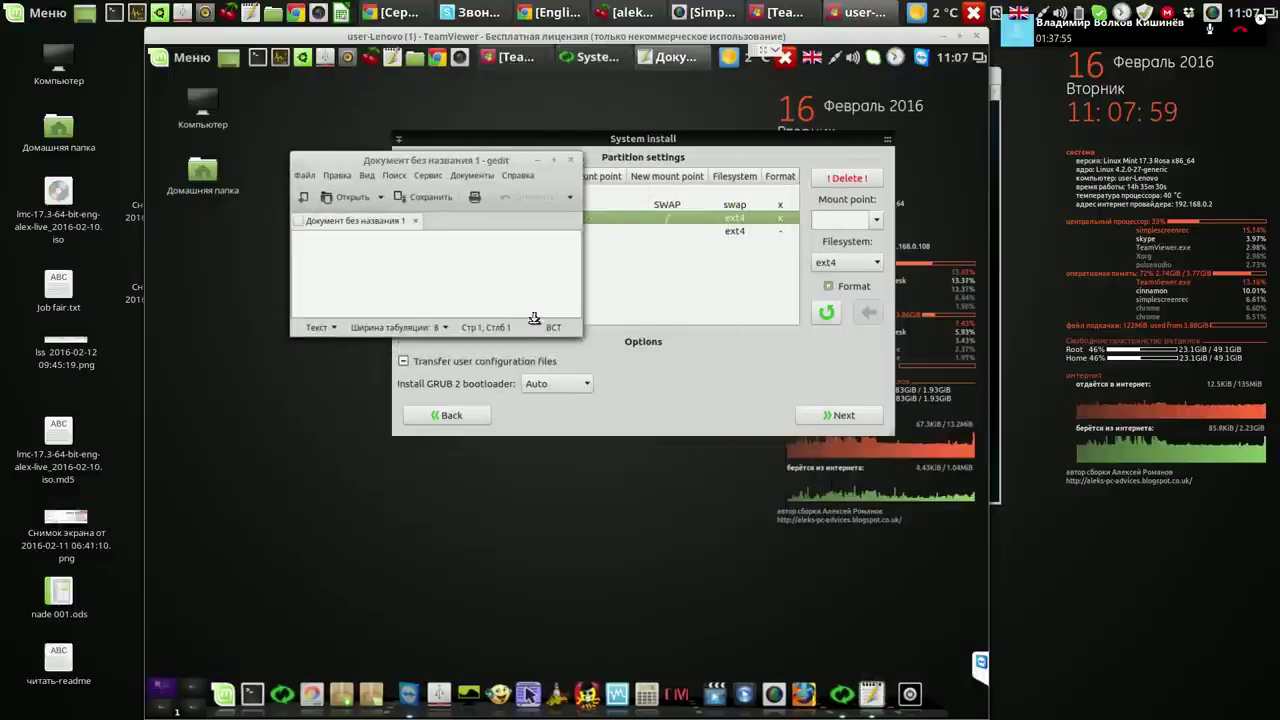
click(846, 416)
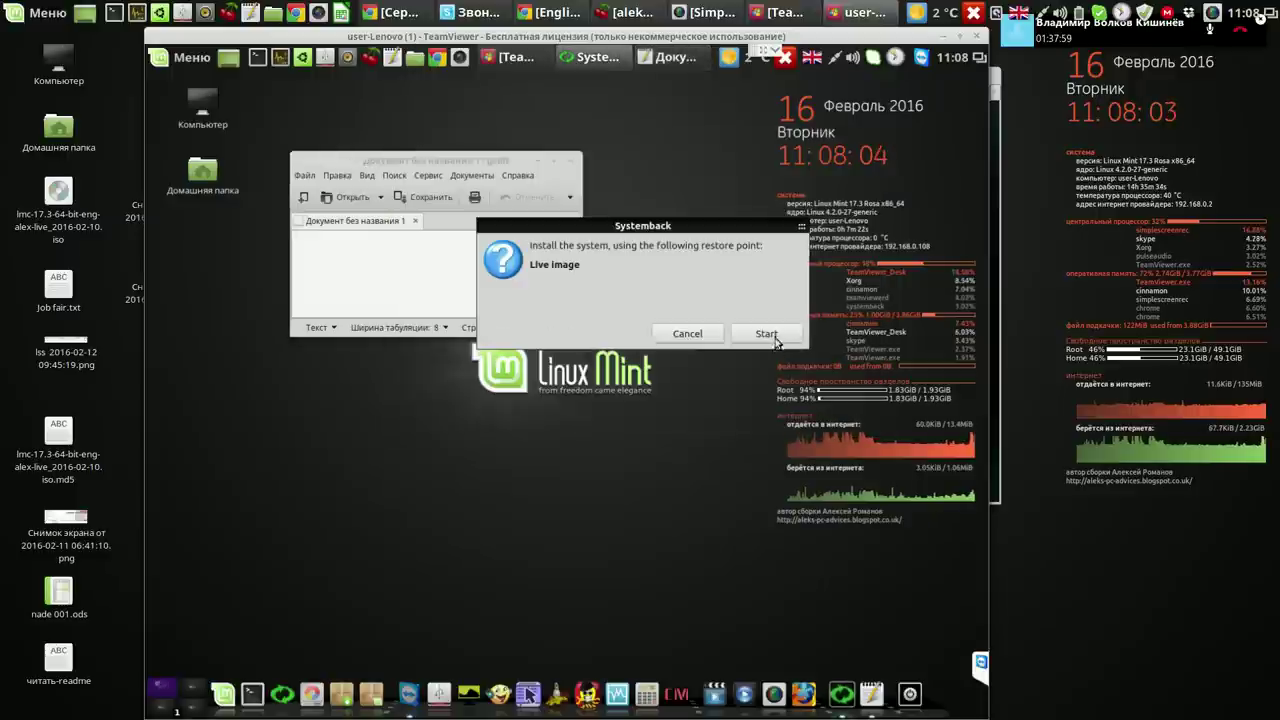
click(766, 334)
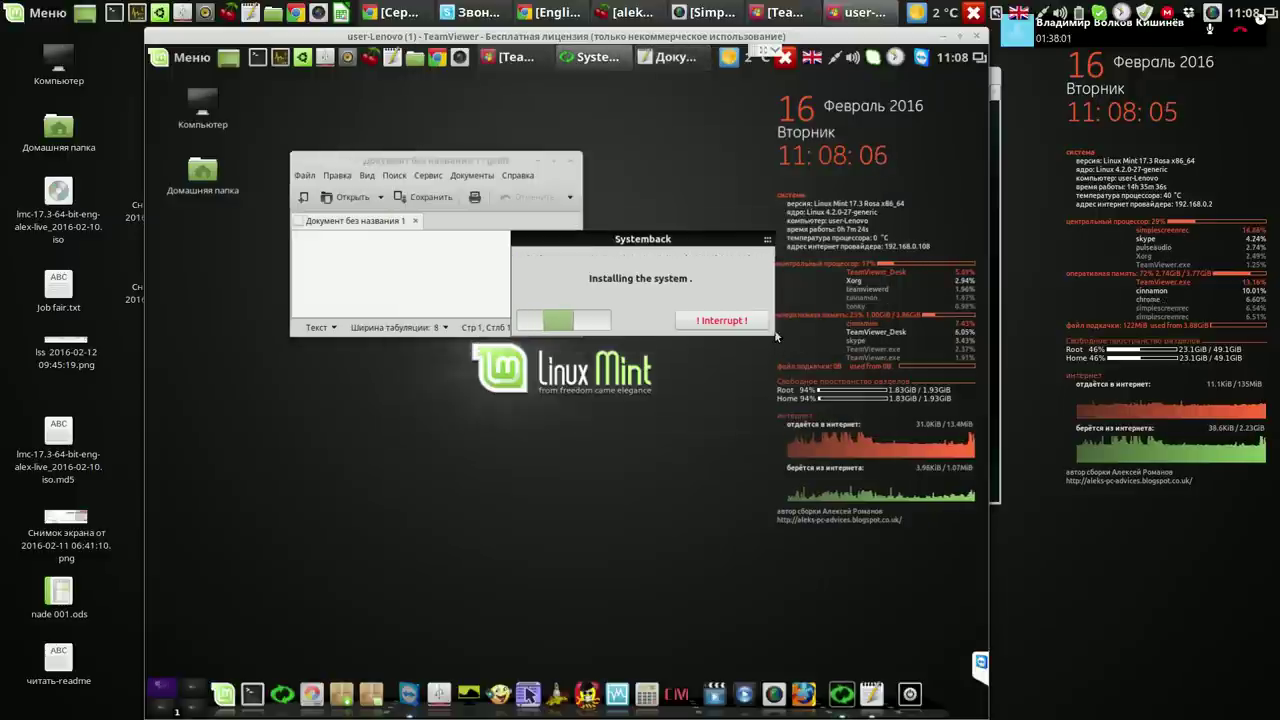
Step: Move the text editor aside and start typing the start time 11.0
click(370, 236)
drag(420, 160, 337, 162)
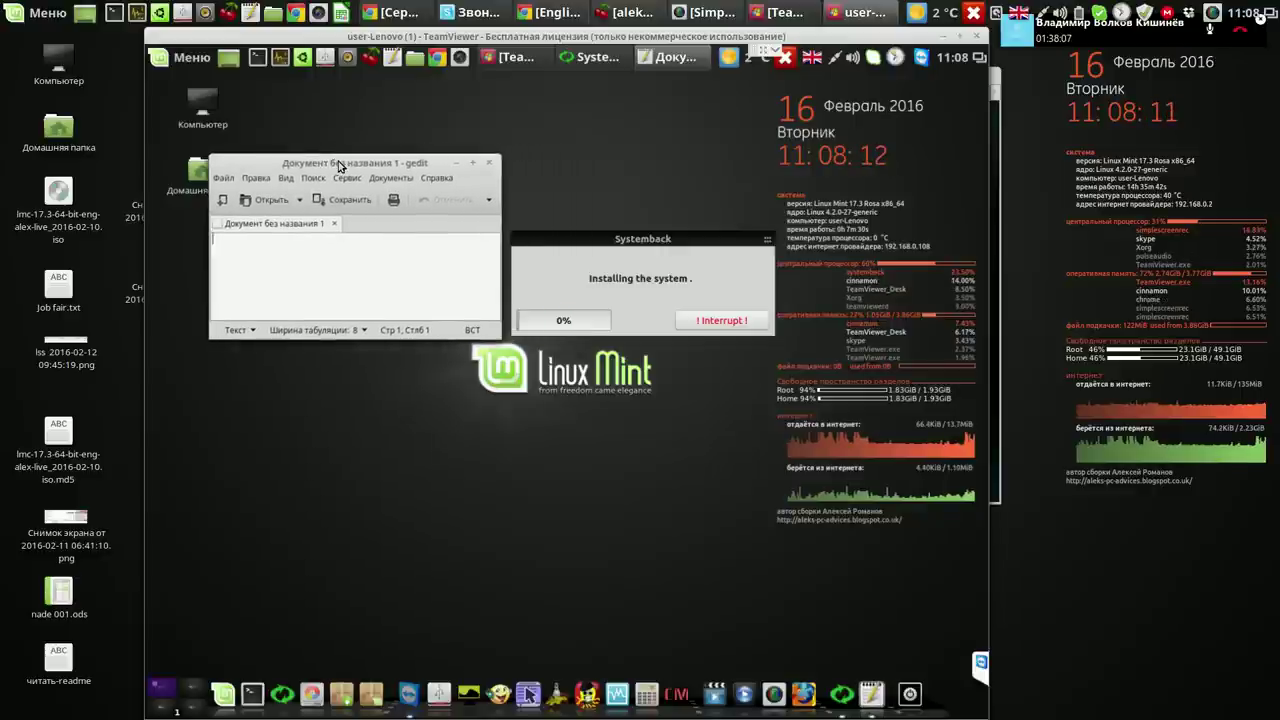
text(11.08.06)
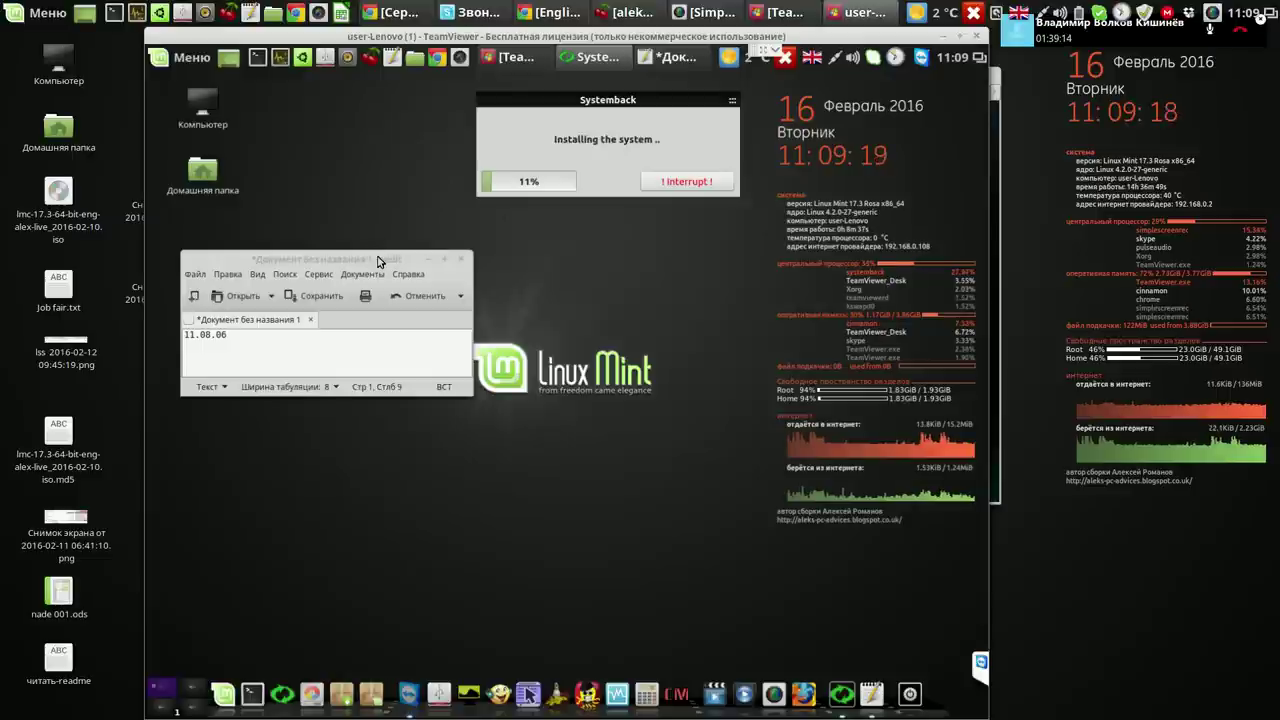
Step: Move the note holding 11.08.06 beside the progress dialog near the Mint logo
drag(378, 262, 641, 224)
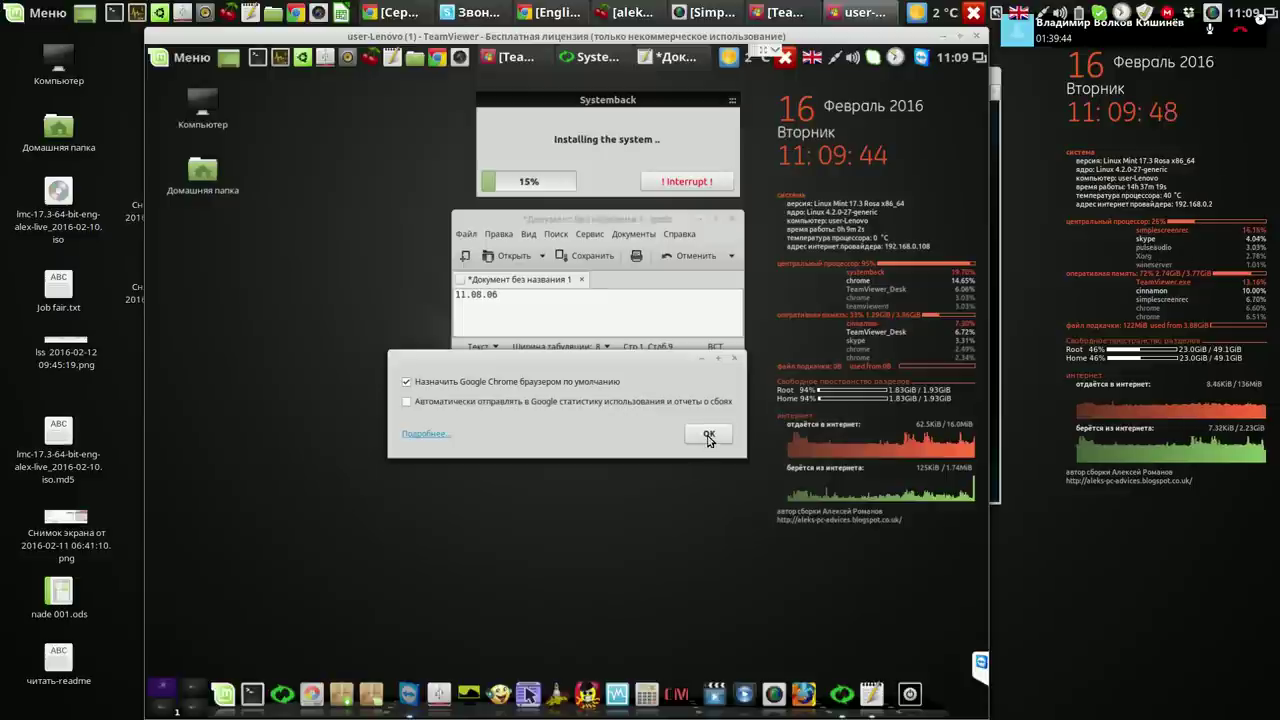
Step: Accept Chrome as default browser, try a new tab's search box, then close Chrome
click(709, 436)
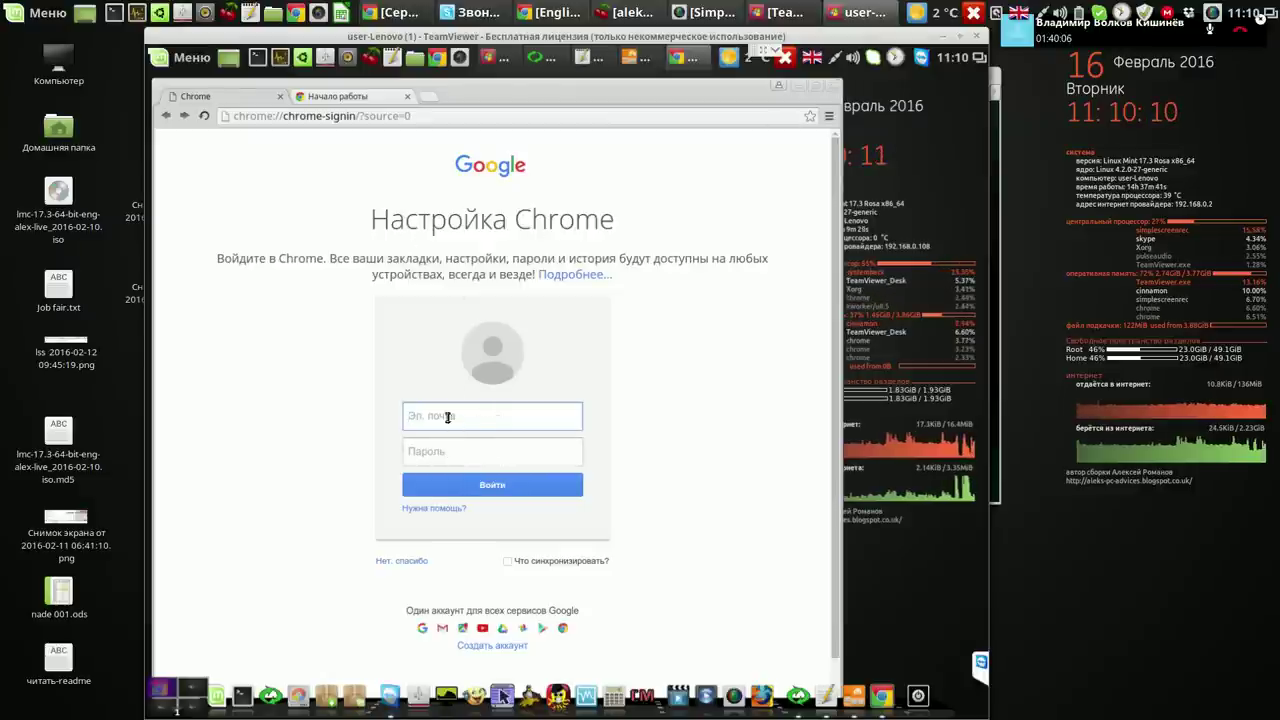
click(427, 97)
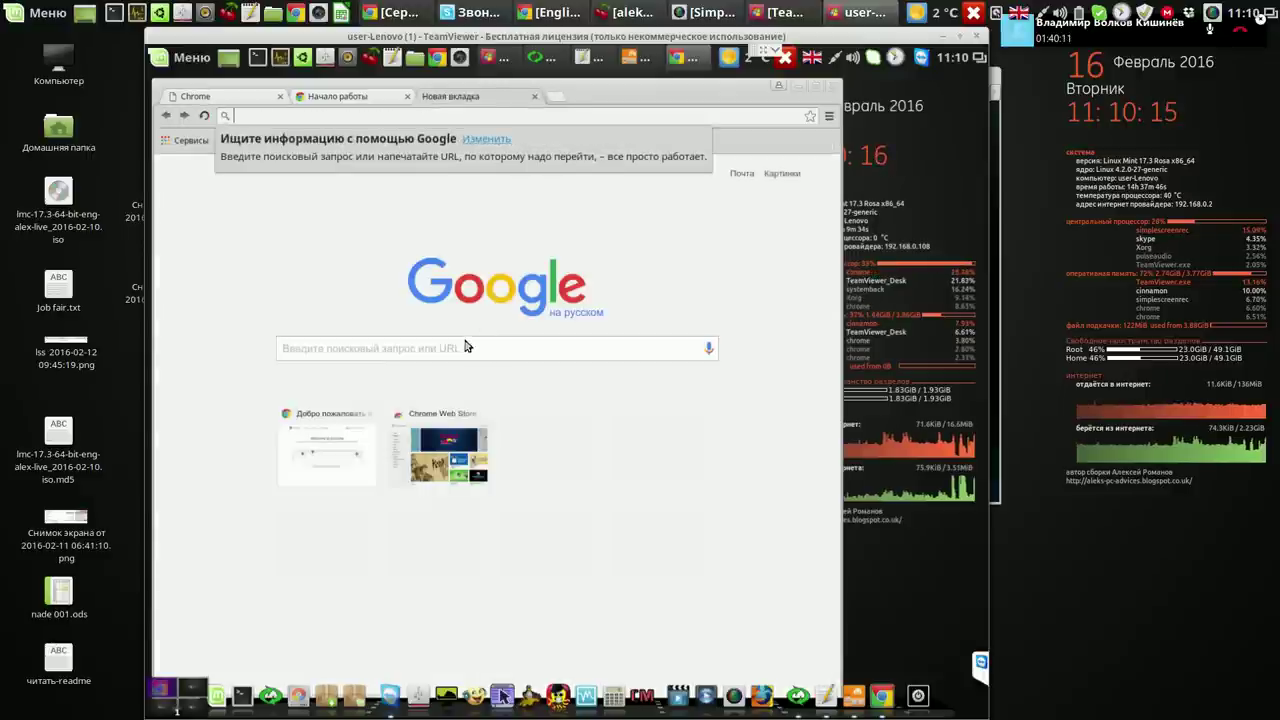
click(466, 348)
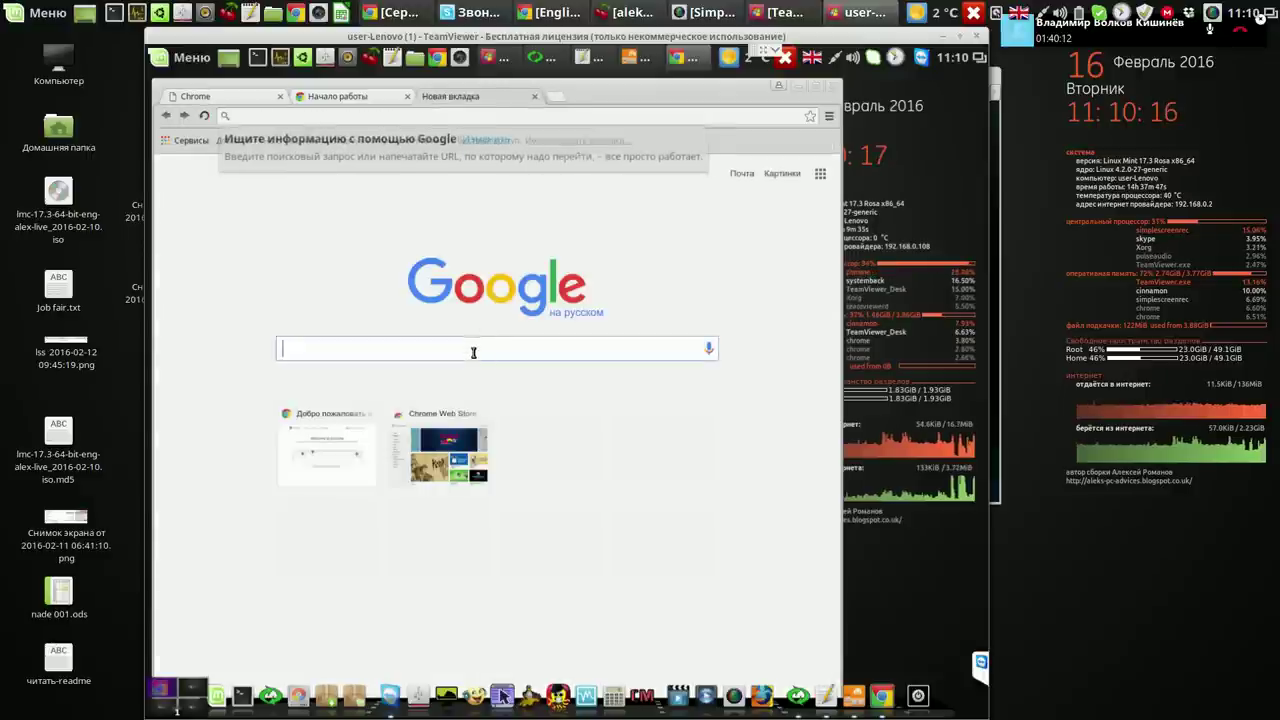
click(834, 88)
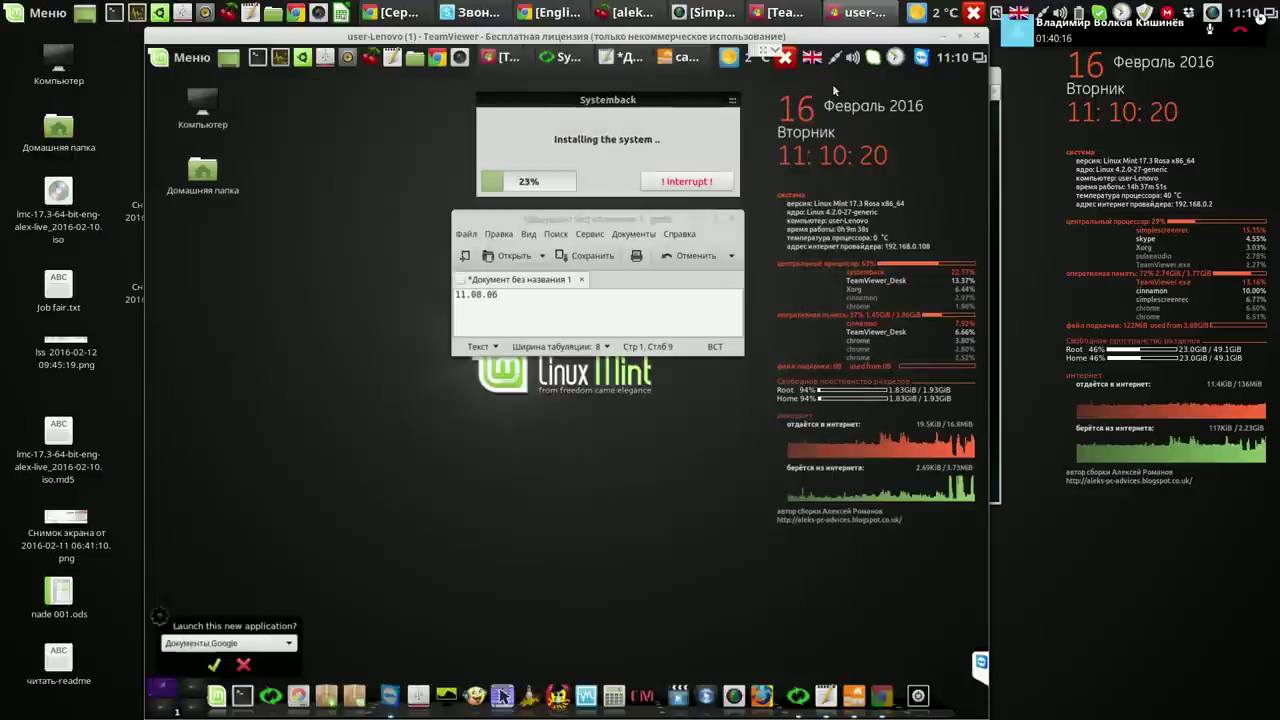
Step: Decline the Google Docs app, place the Cairo-Dock workspace switcher on the desktop, and switch to an empty workspace
click(243, 664)
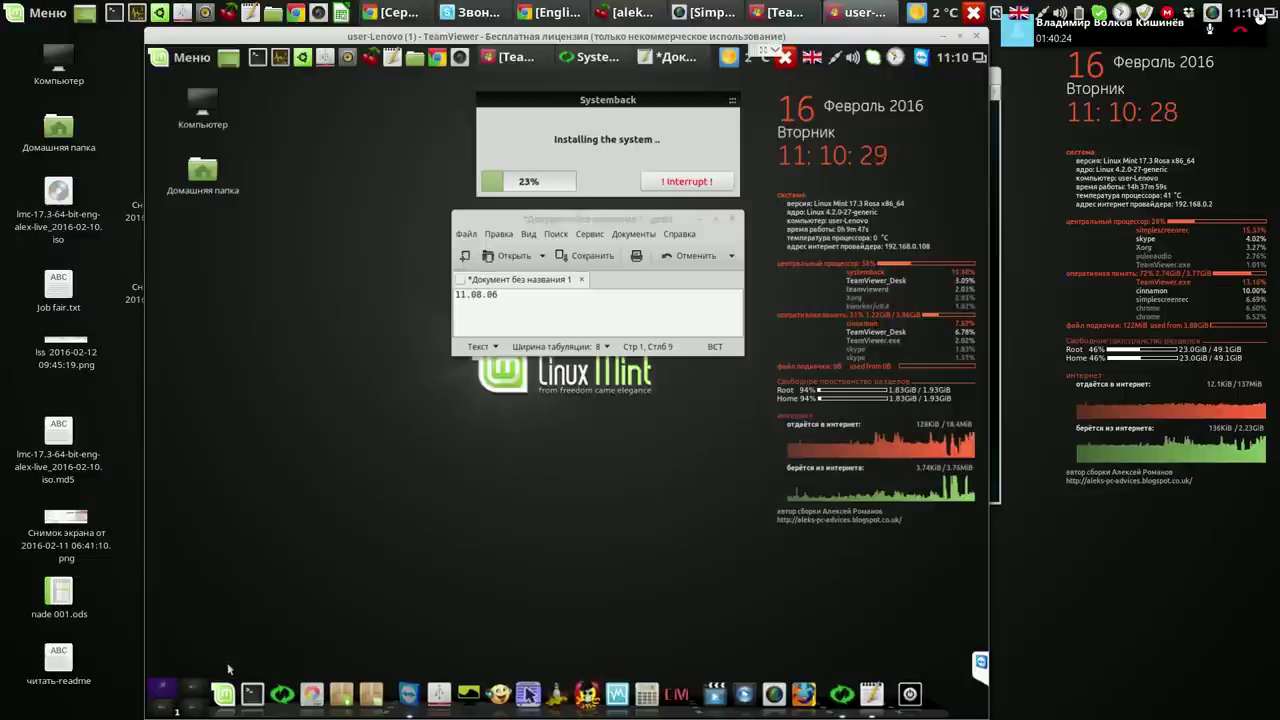
right_click(184, 692)
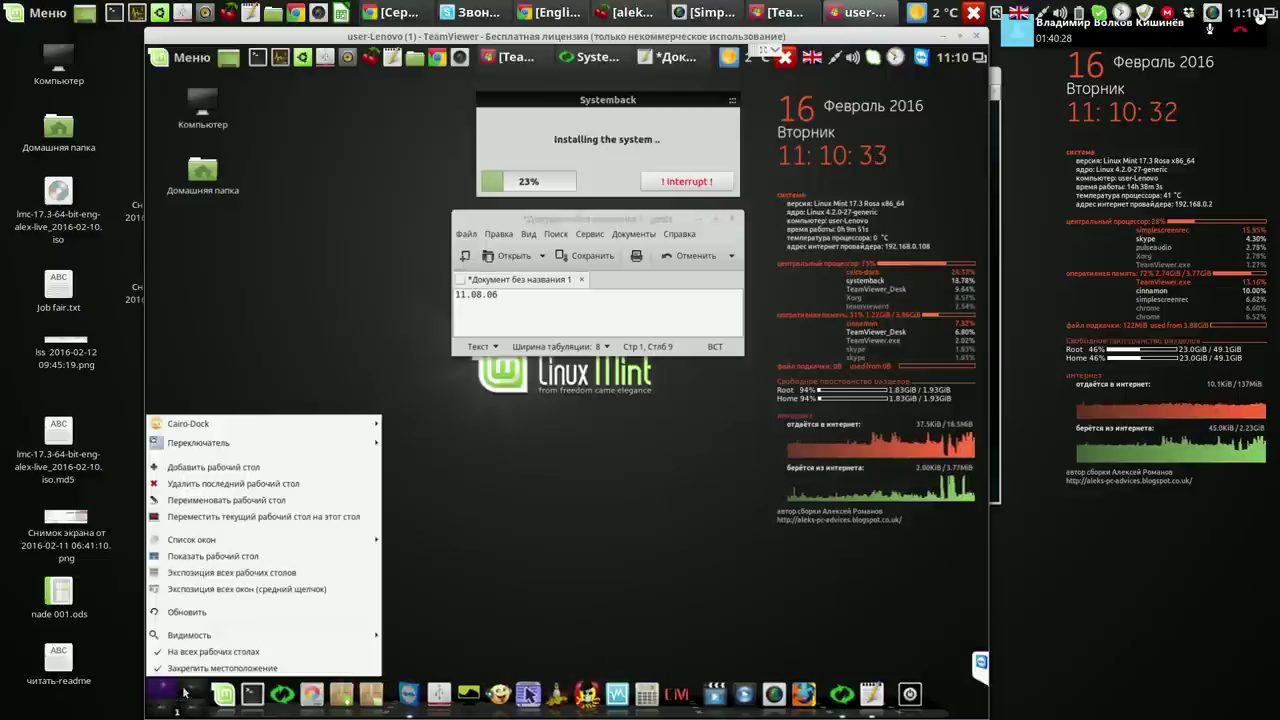
click(178, 686)
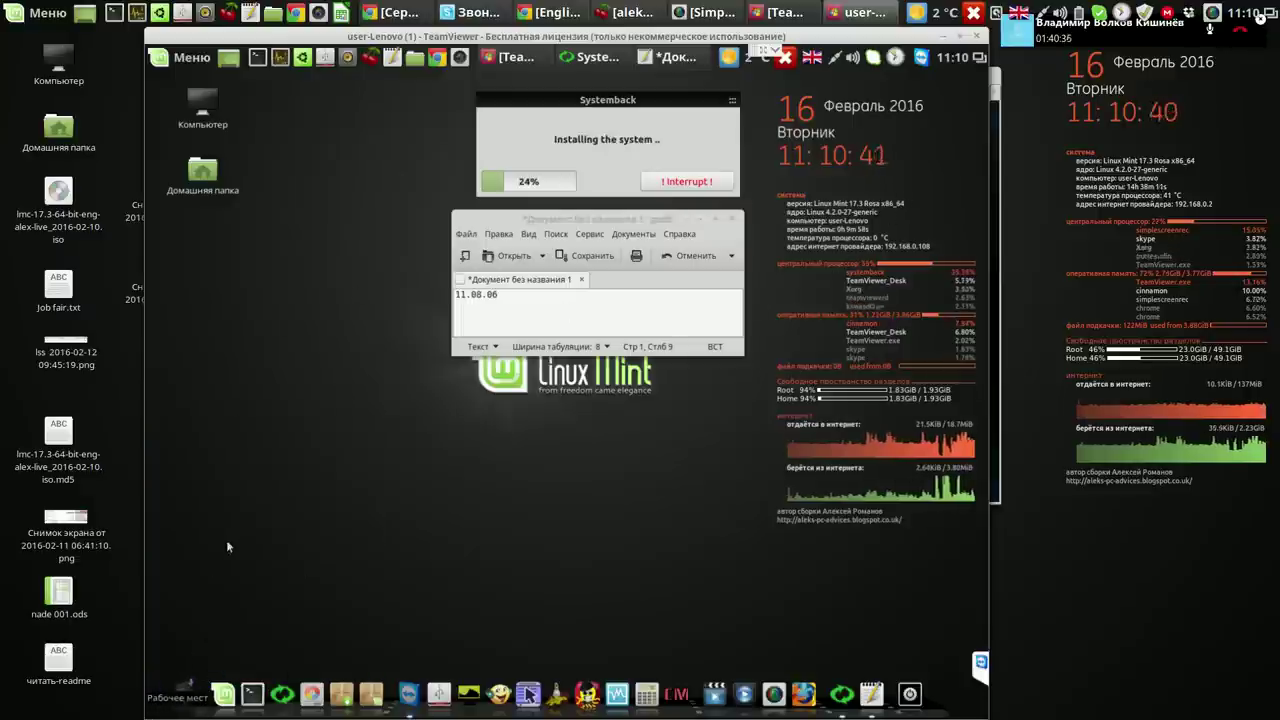
right_click(176, 698)
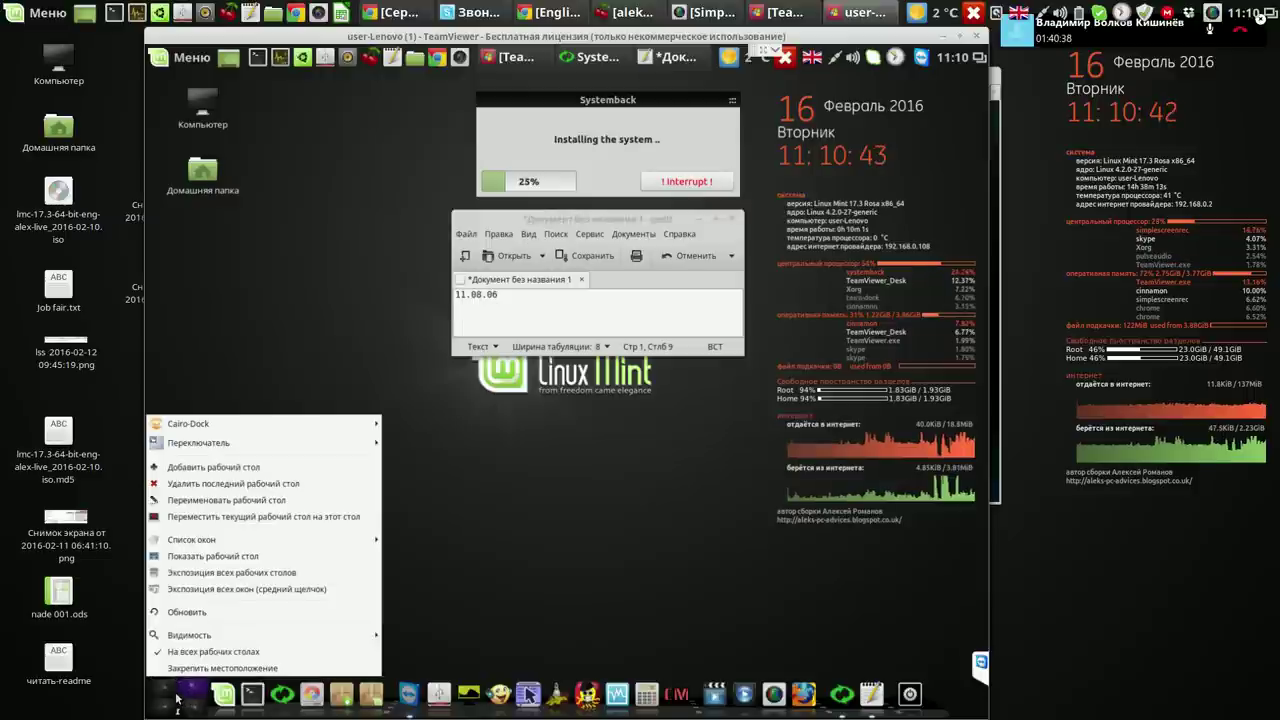
click(576, 587)
drag(191, 692, 218, 240)
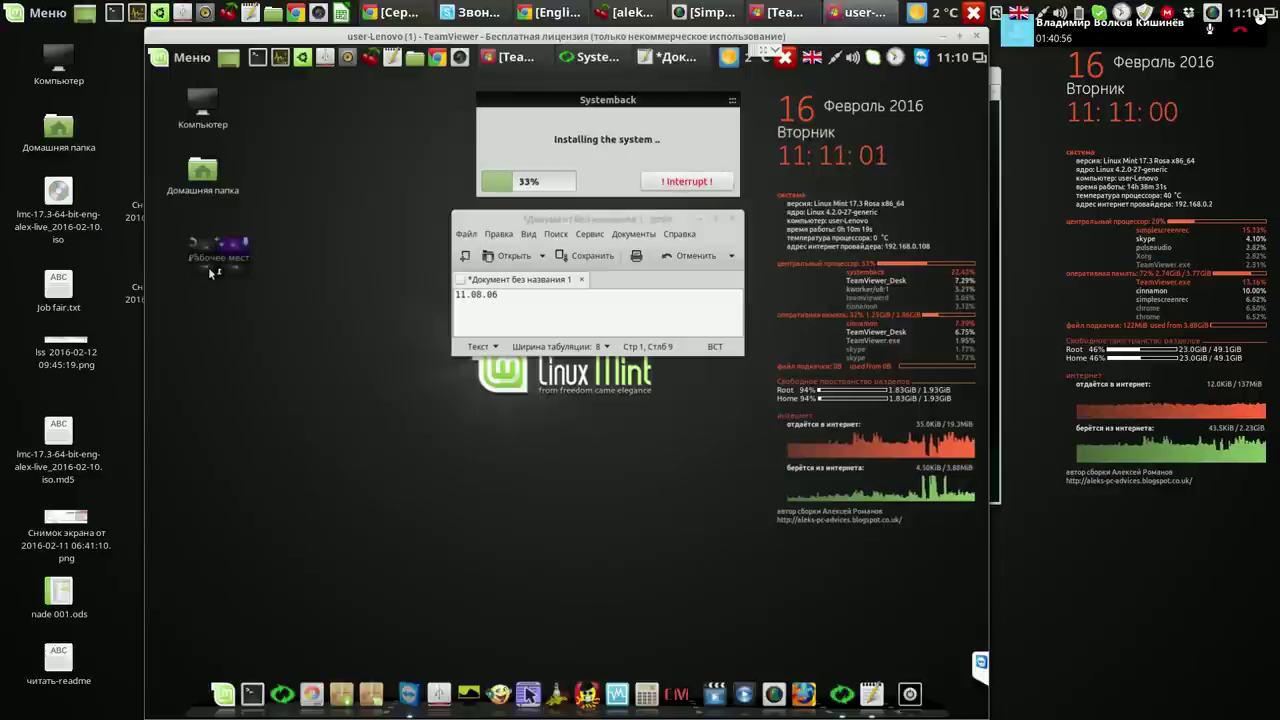
double_click(212, 268)
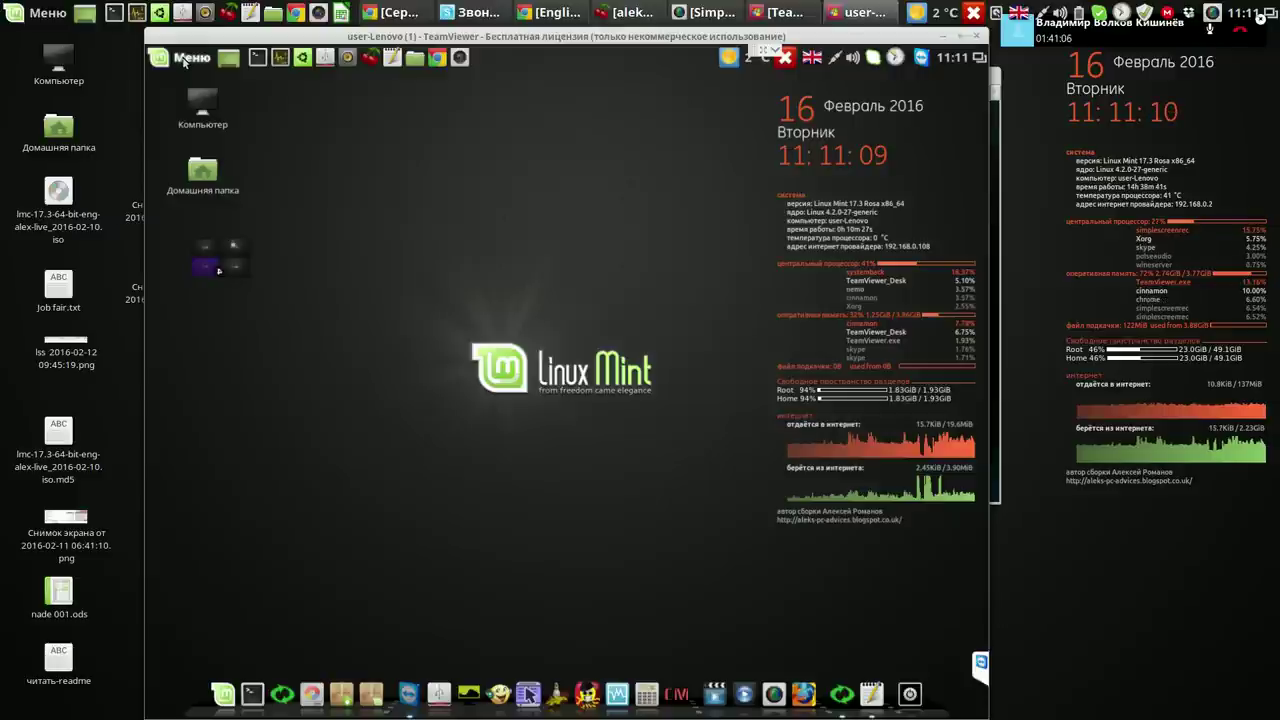
Step: Launch LibreOffice 5.0 Calc from Menu > Офис, move it left, then switch workspace
click(183, 62)
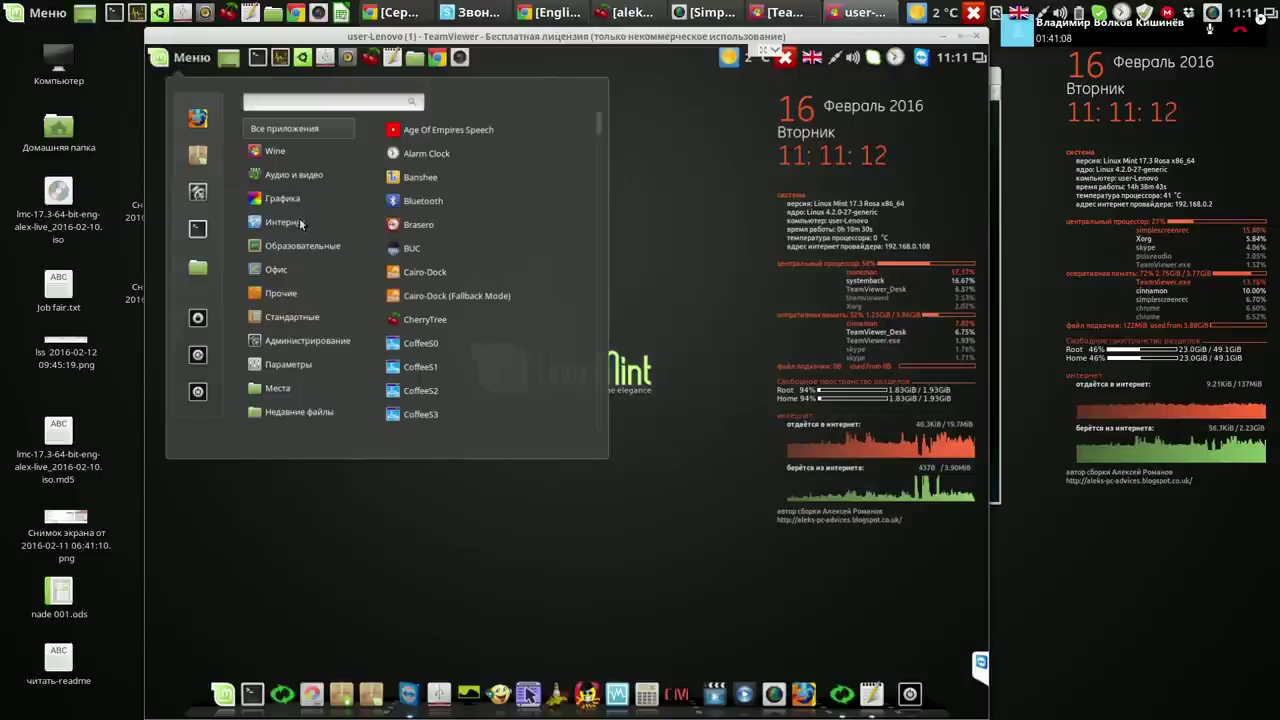
mouse_move(278, 270)
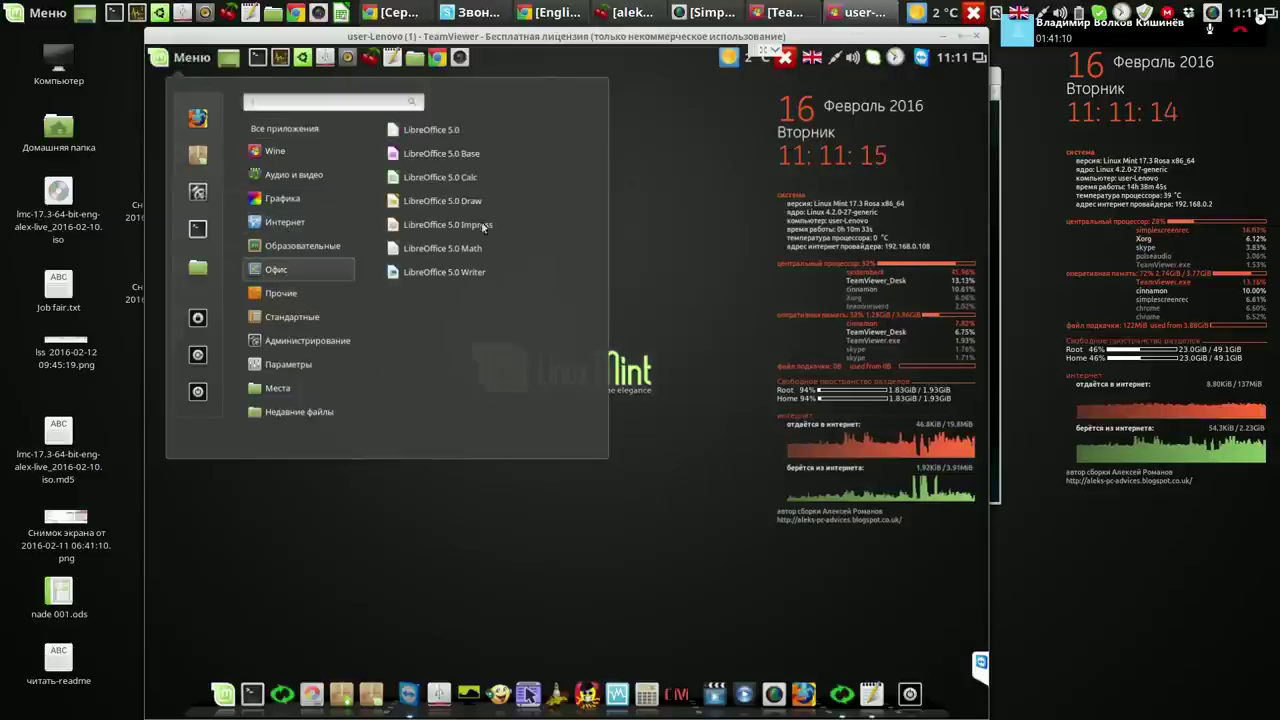
click(455, 177)
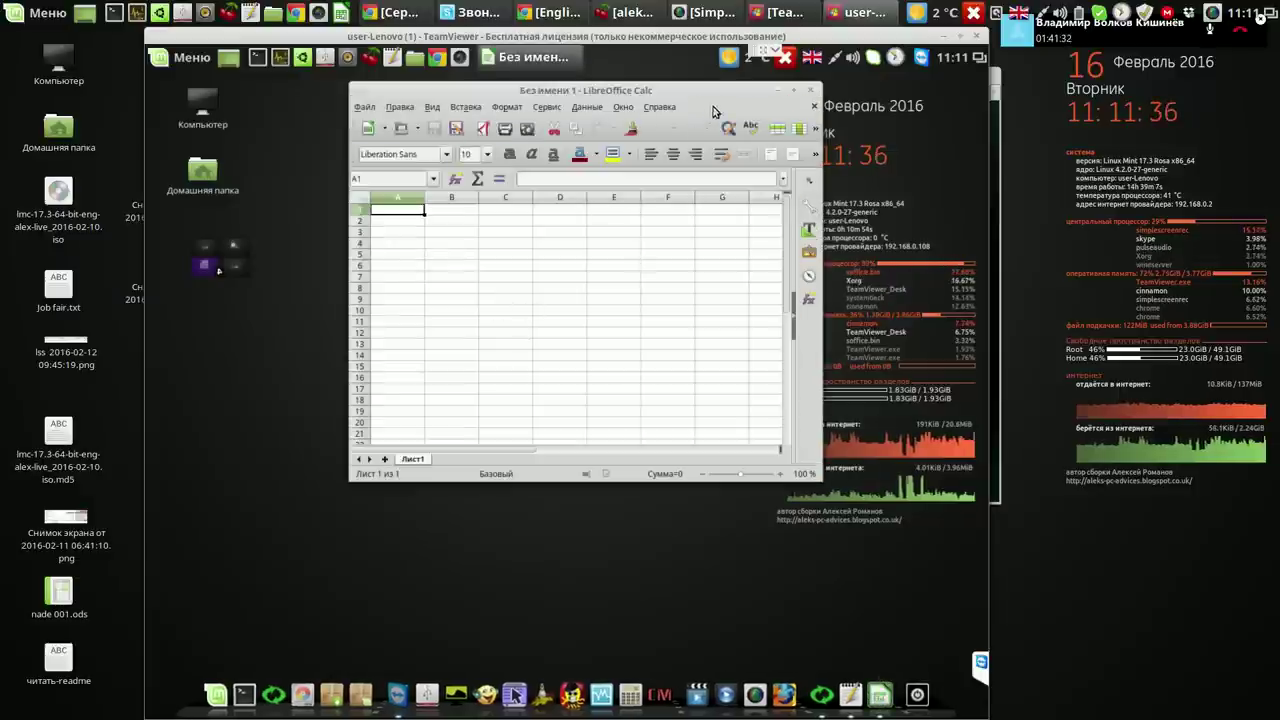
drag(717, 90, 640, 118)
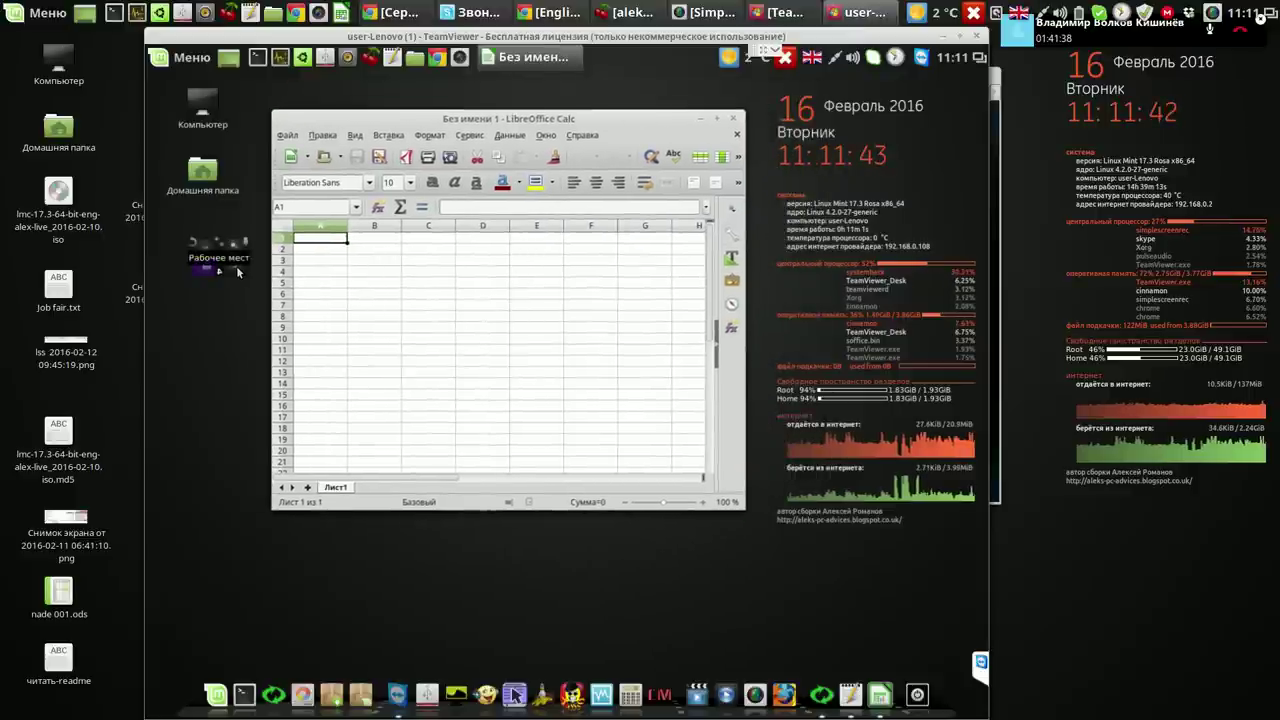
click(236, 270)
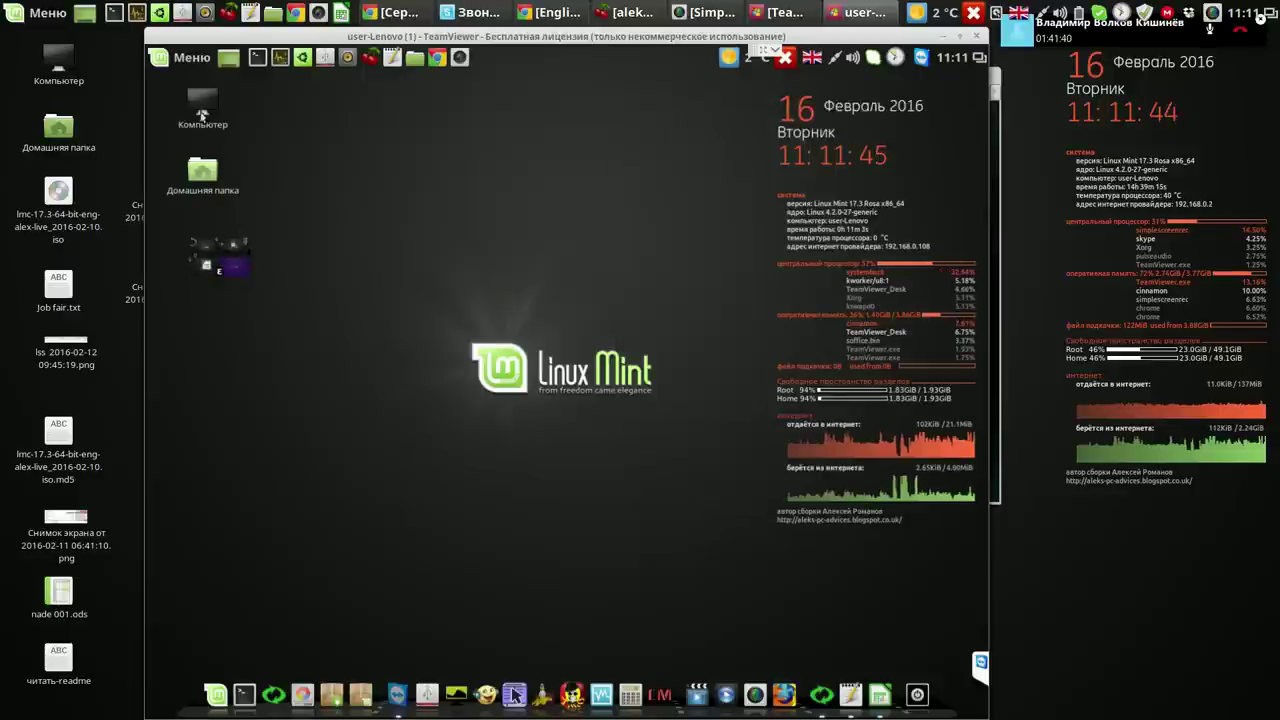
Step: Launch LibreOffice Writer, restore and shrink it, quit with Ctrl+Q, then return to Systemback and gedit
click(190, 58)
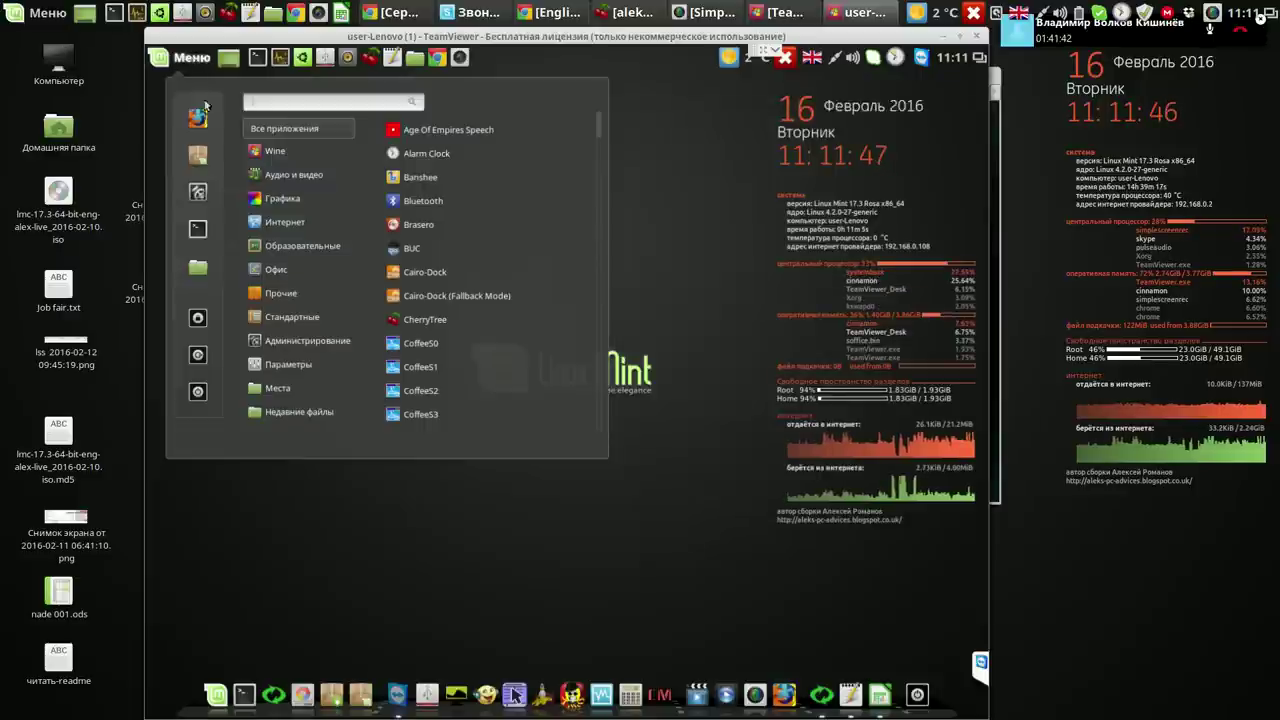
mouse_move(277, 276)
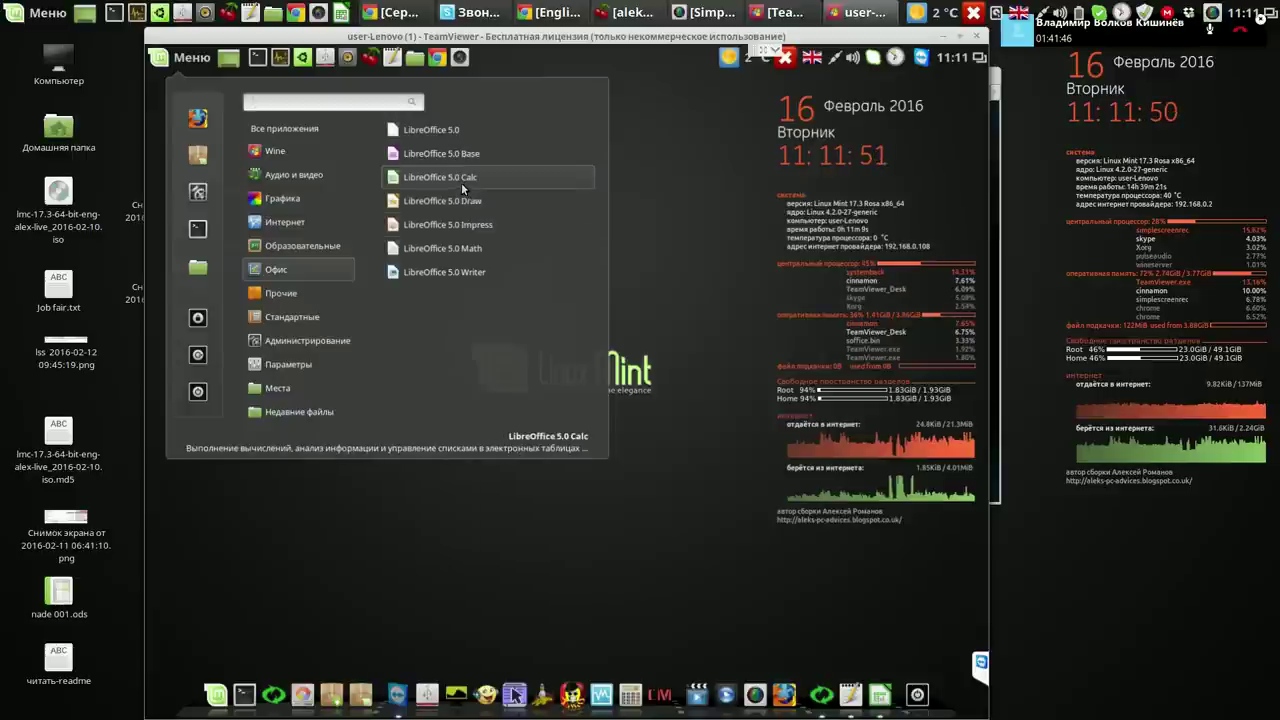
click(449, 271)
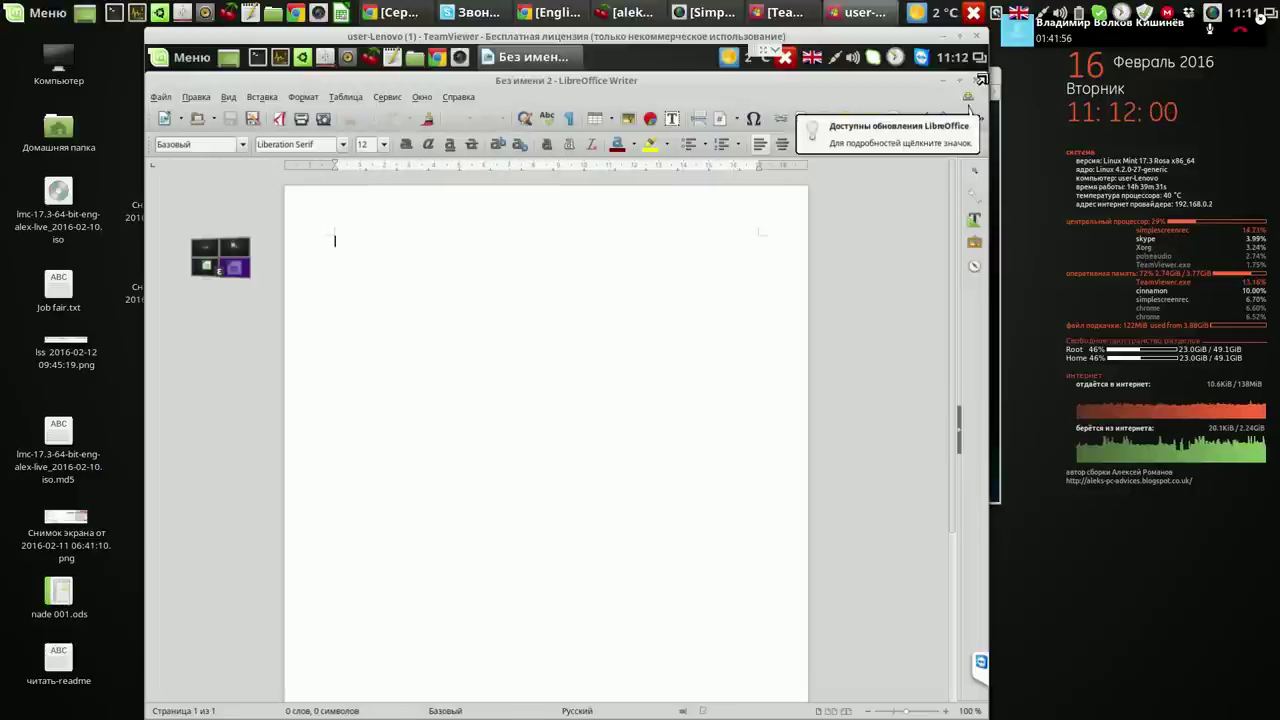
click(981, 78)
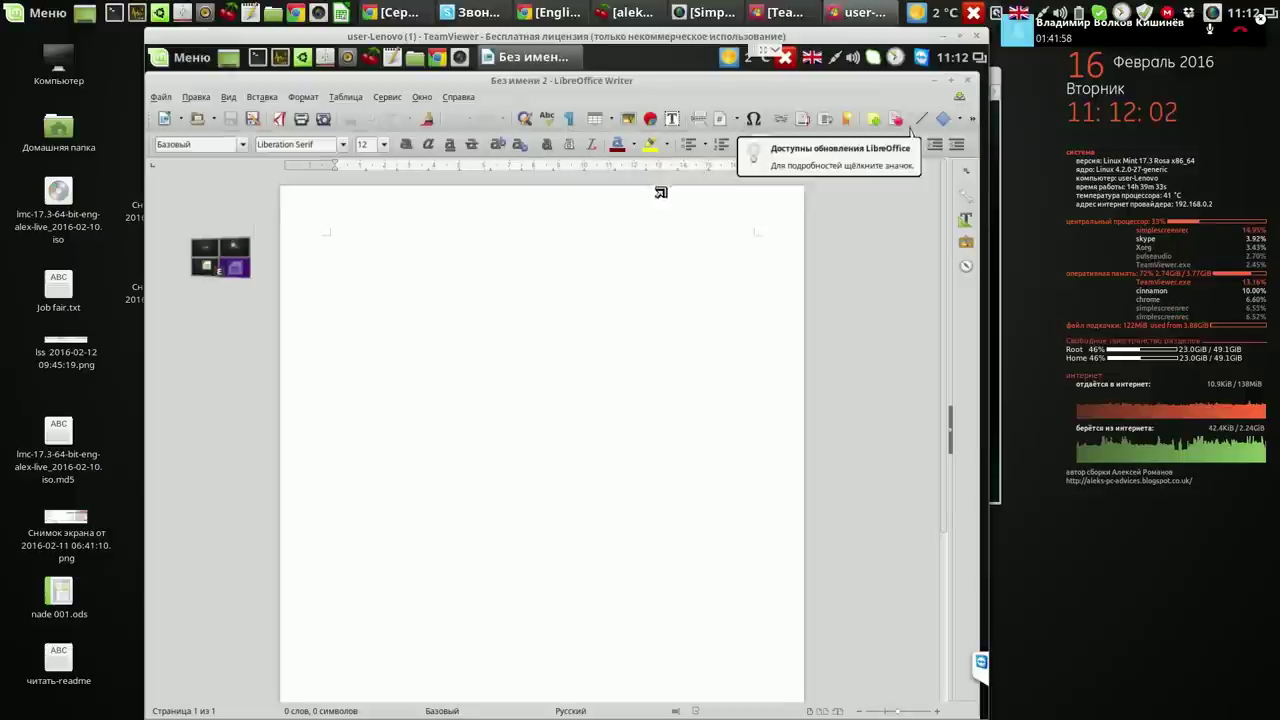
drag(648, 205, 602, 213)
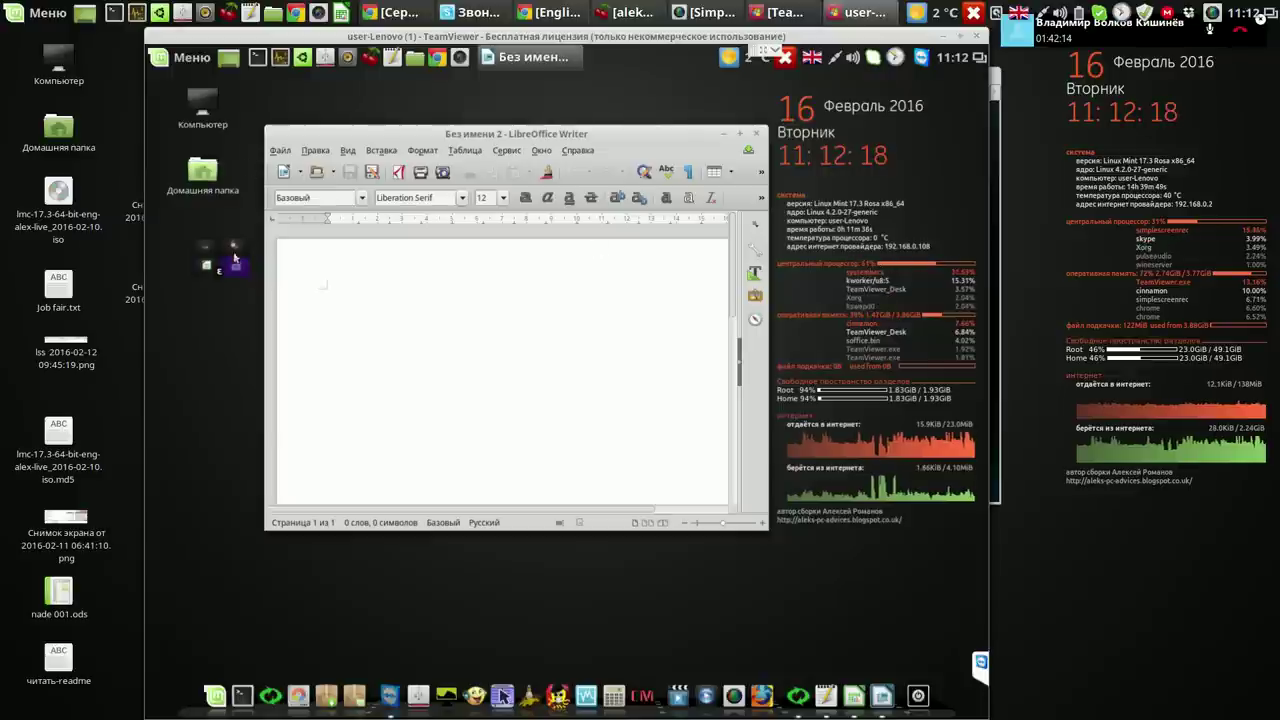
key(ctrl+q)
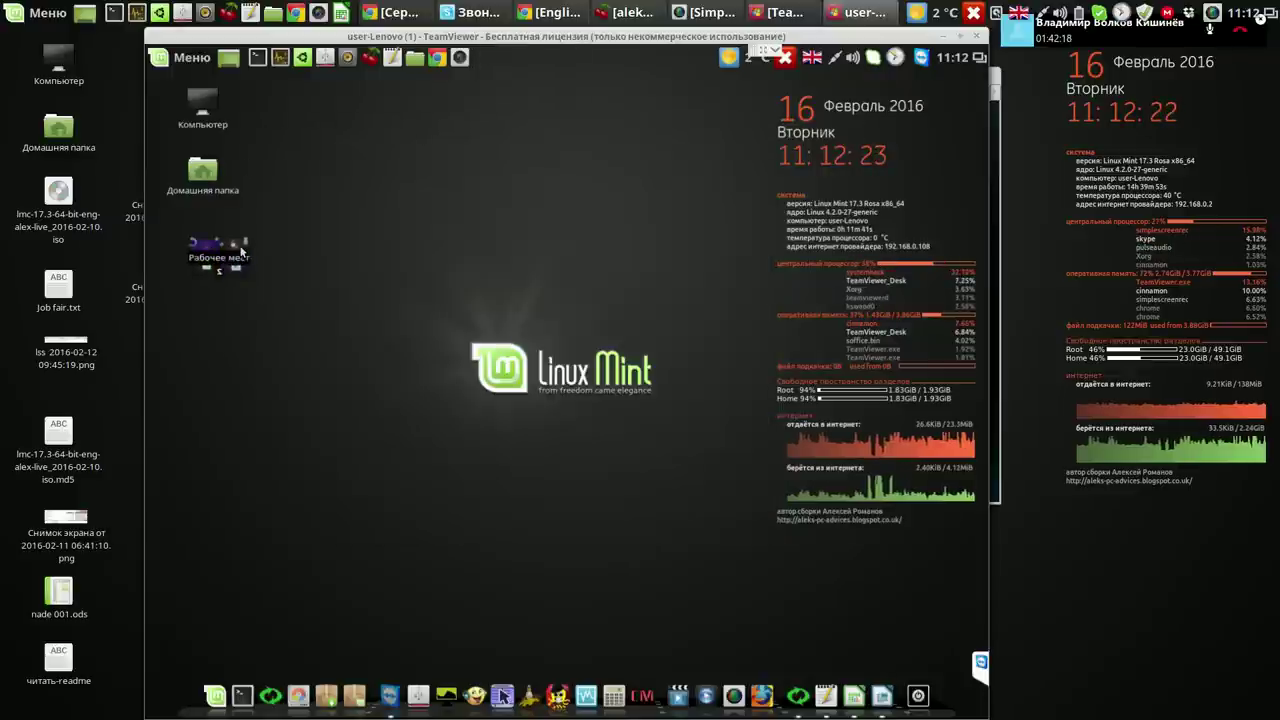
double_click(233, 250)
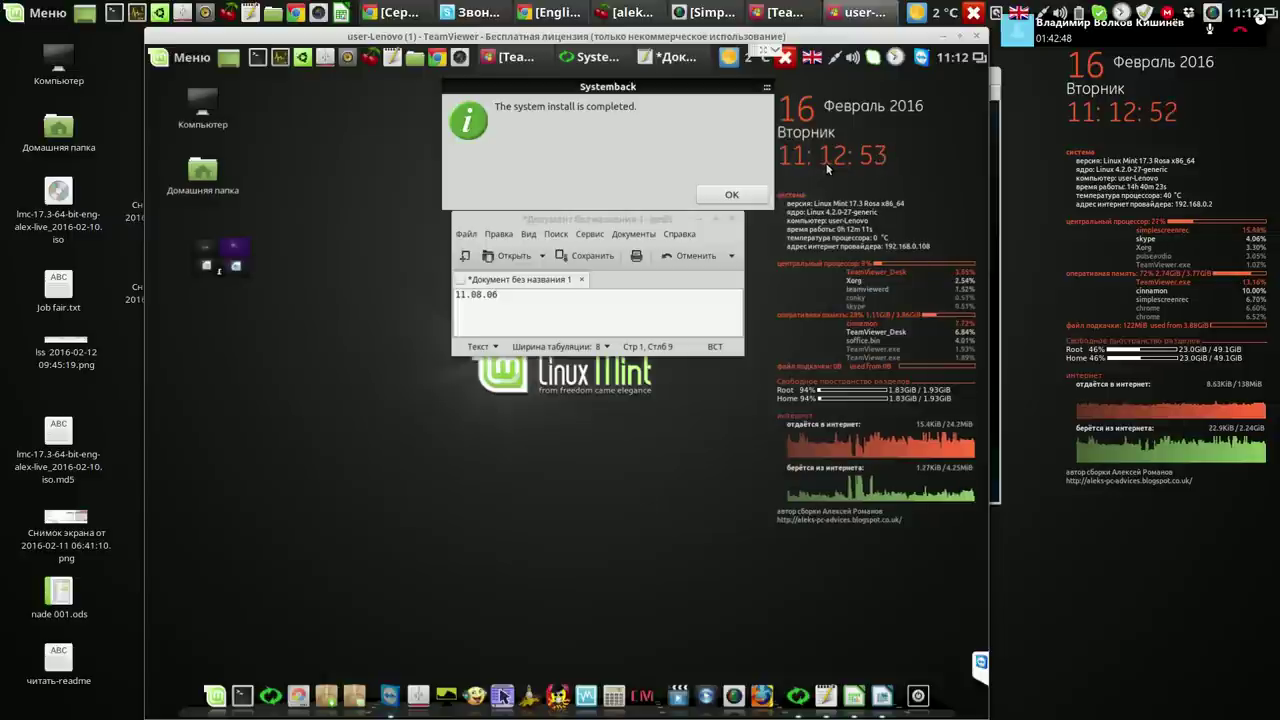
Step: Dismiss Systemback's install-completed message and close the note without saving
click(738, 195)
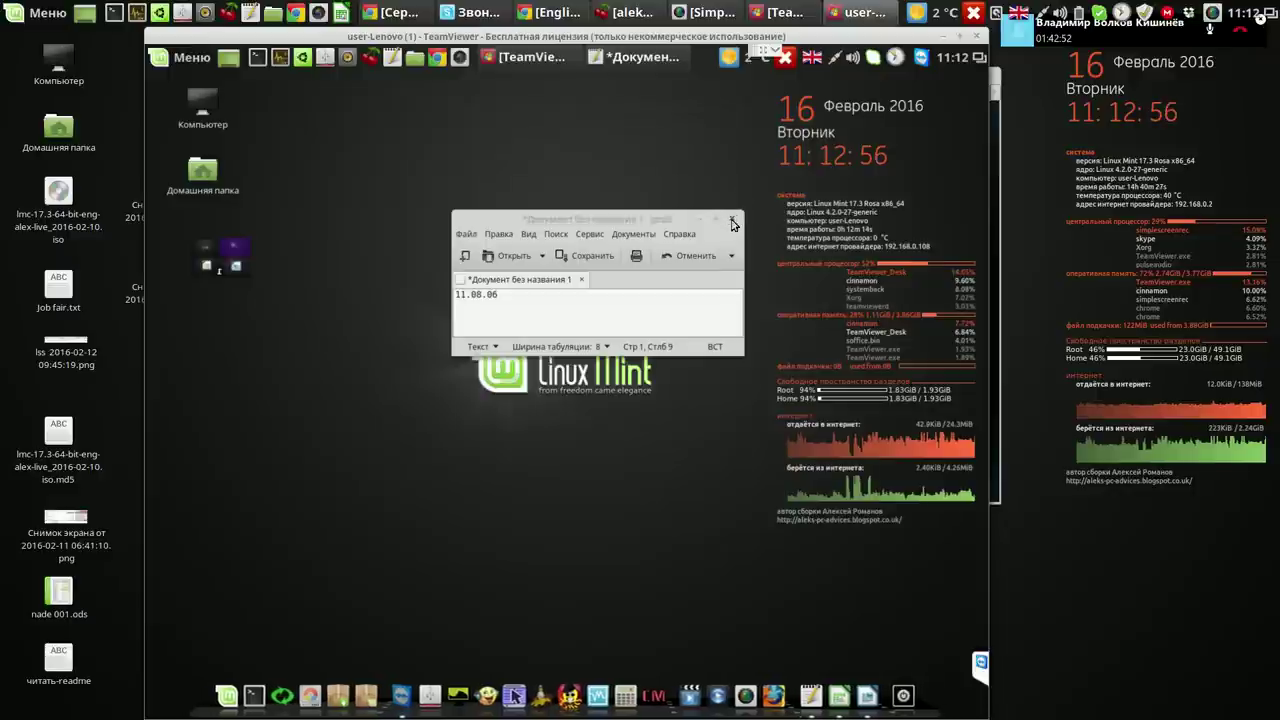
click(733, 221)
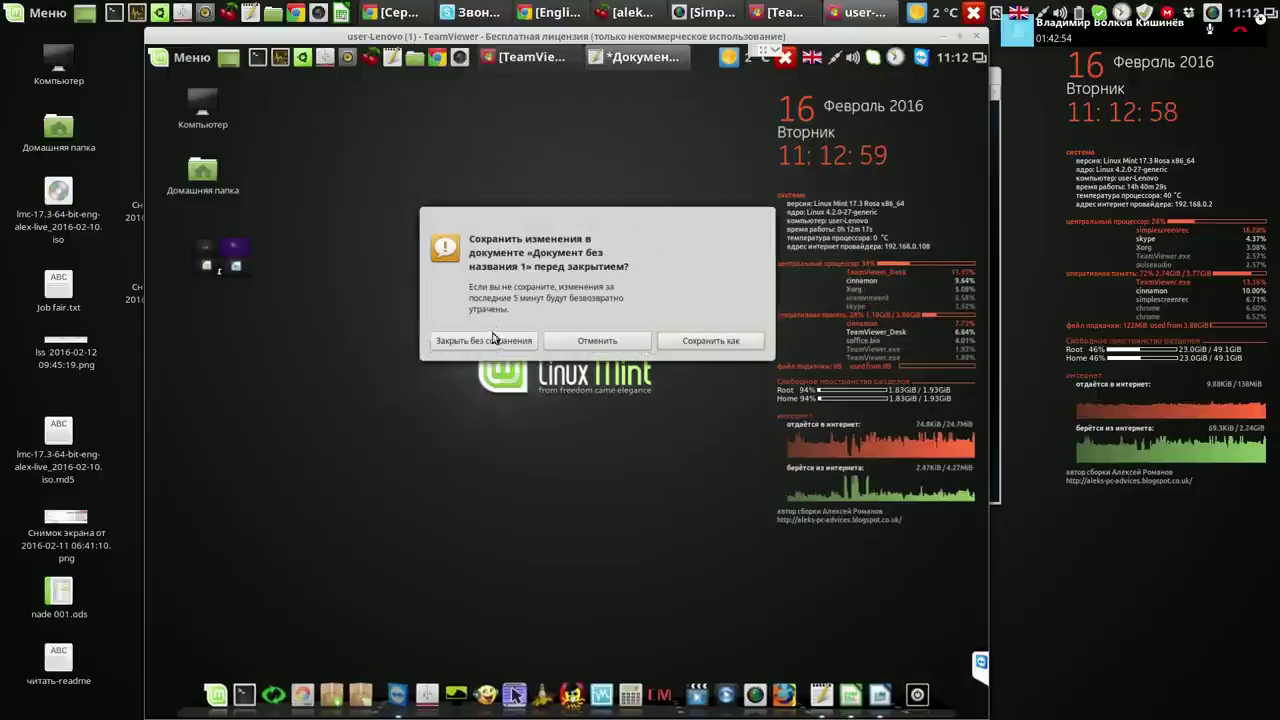
click(492, 342)
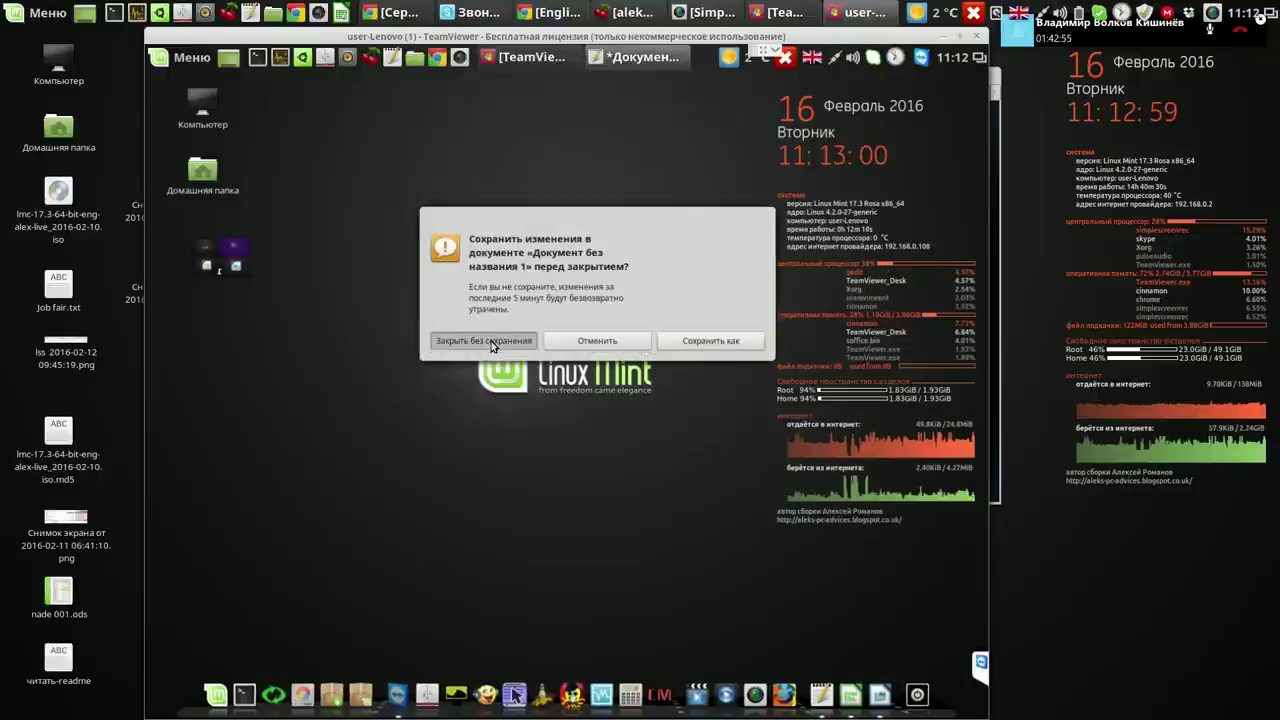
Step: Open and close a blank Writer document and a blank Calc spreadsheet
double_click(237, 270)
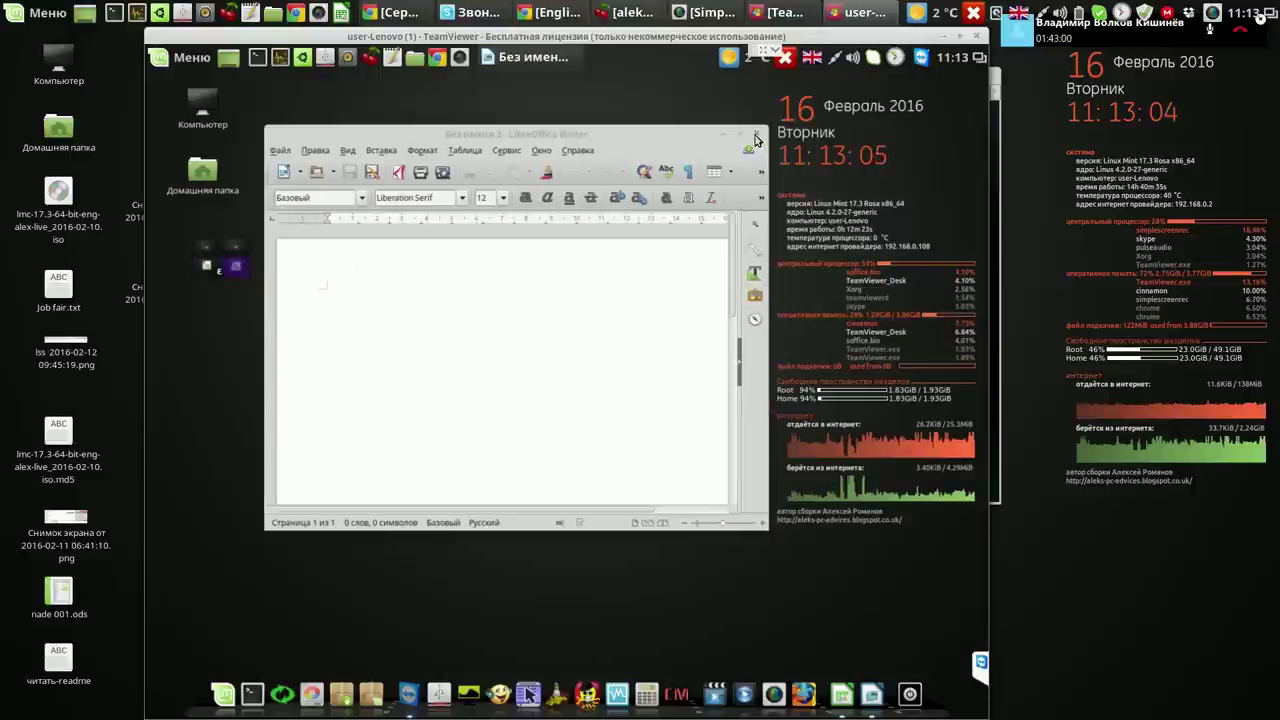
click(755, 140)
double_click(212, 270)
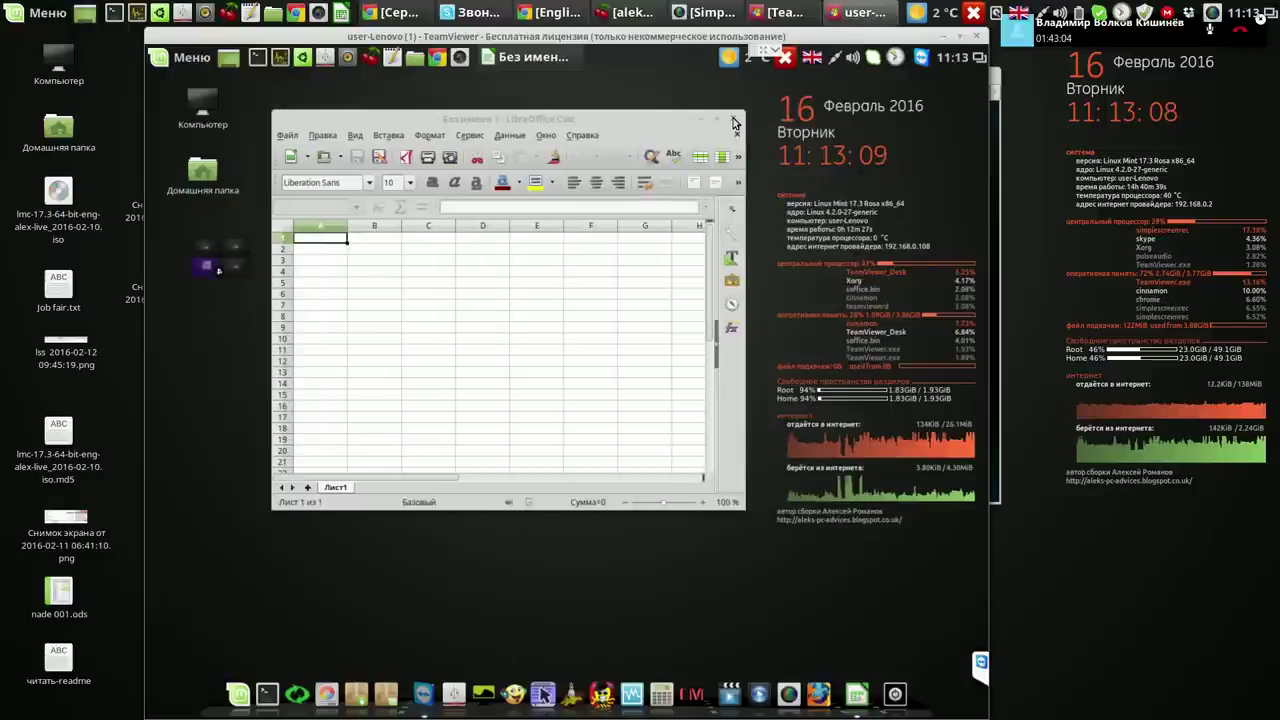
click(734, 121)
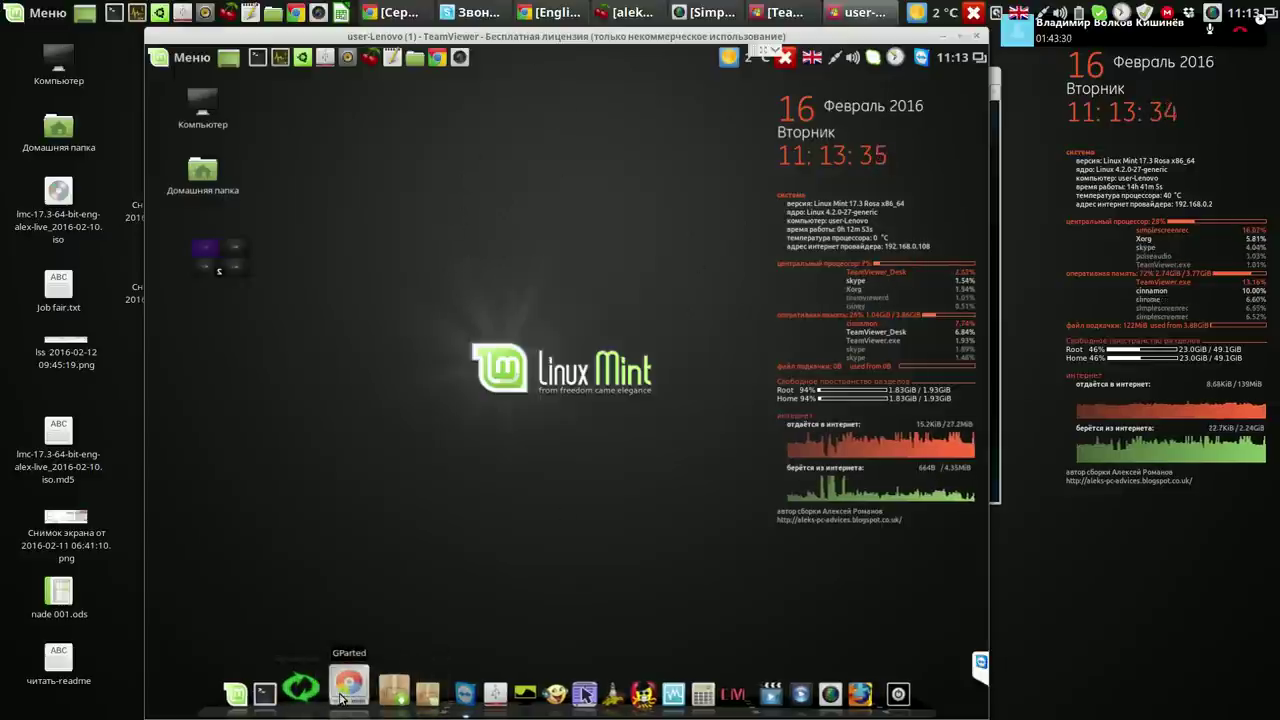
Step: Launch GParted with the account password, ignore the /dev/sdb libparted error, and reposition its window
click(345, 690)
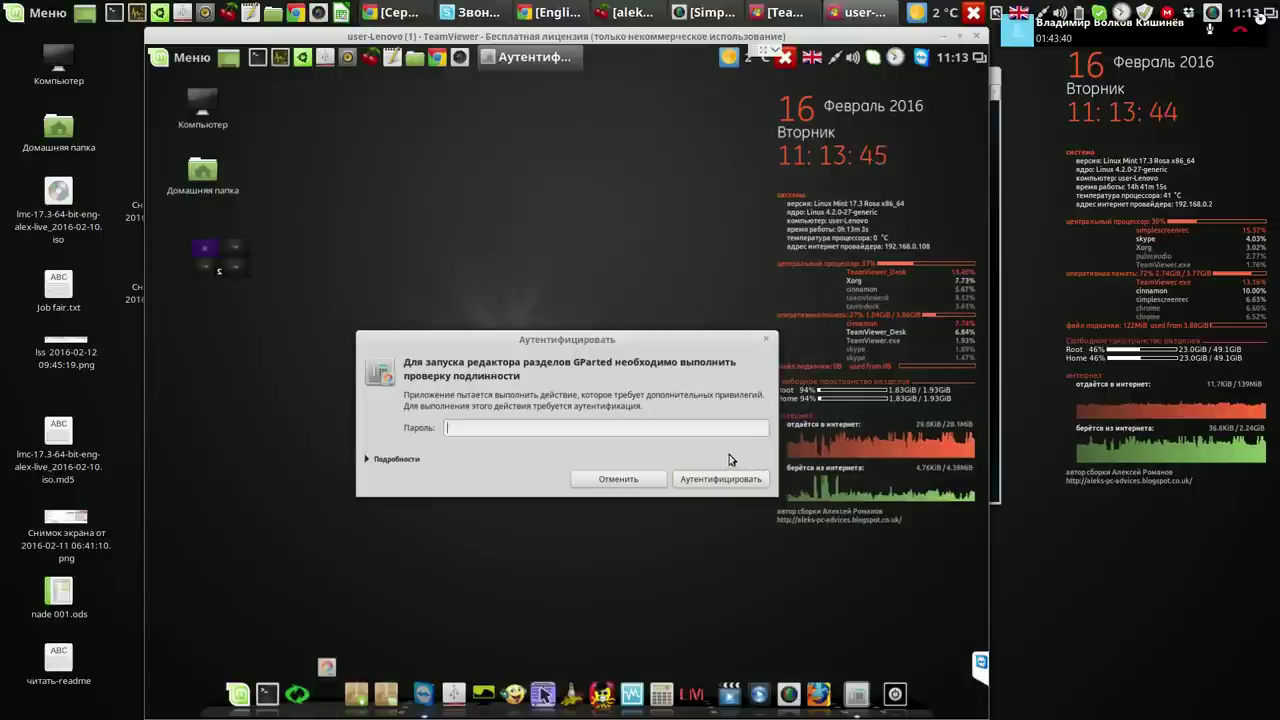
text(••••)
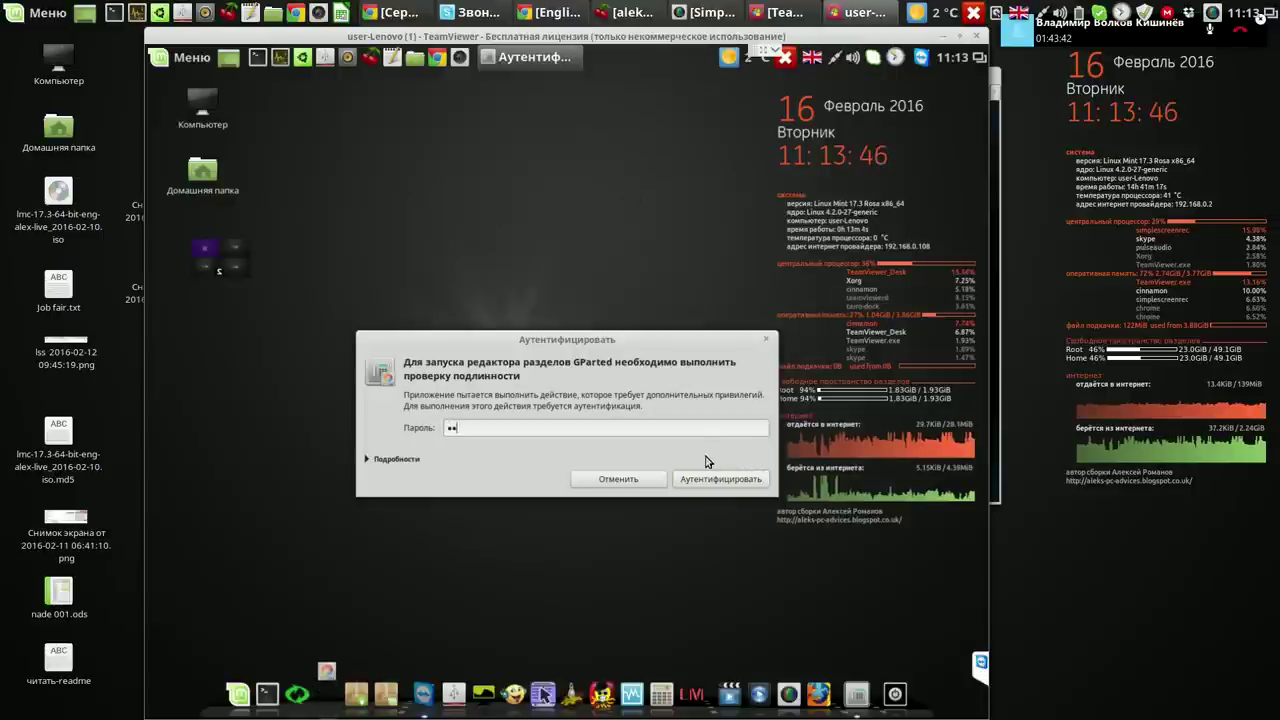
key(Return)
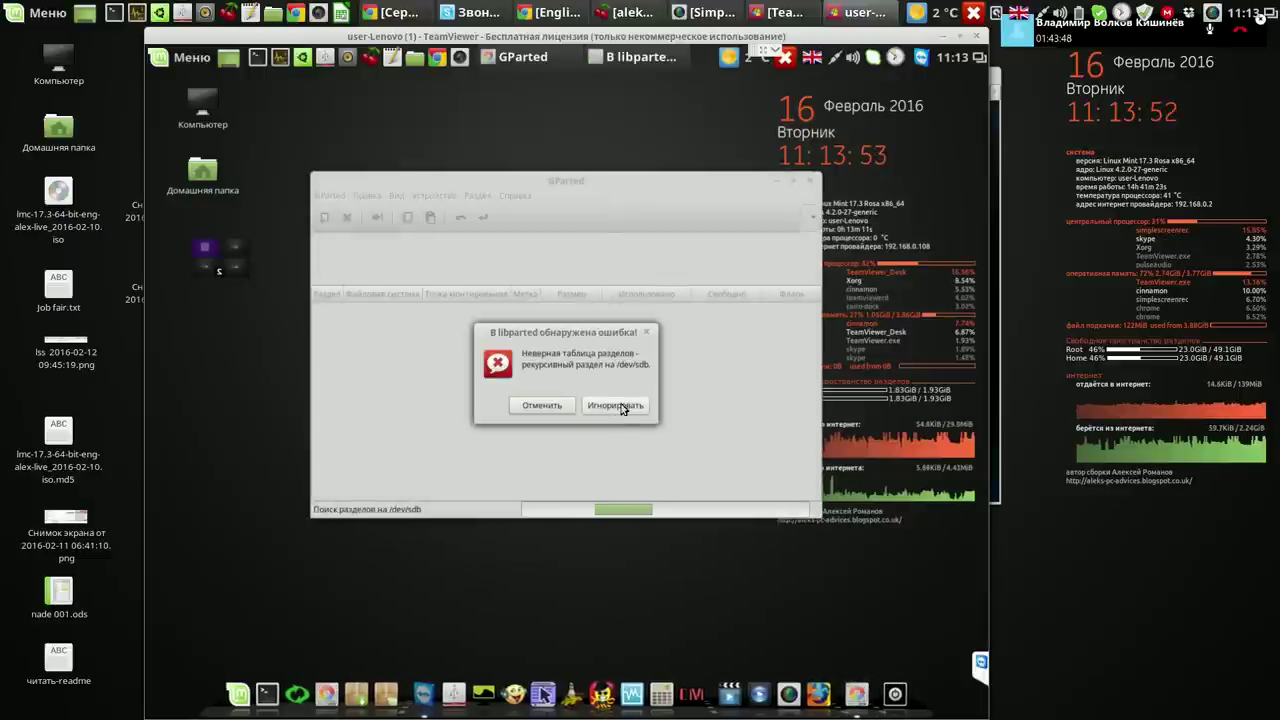
click(614, 413)
drag(653, 187, 593, 121)
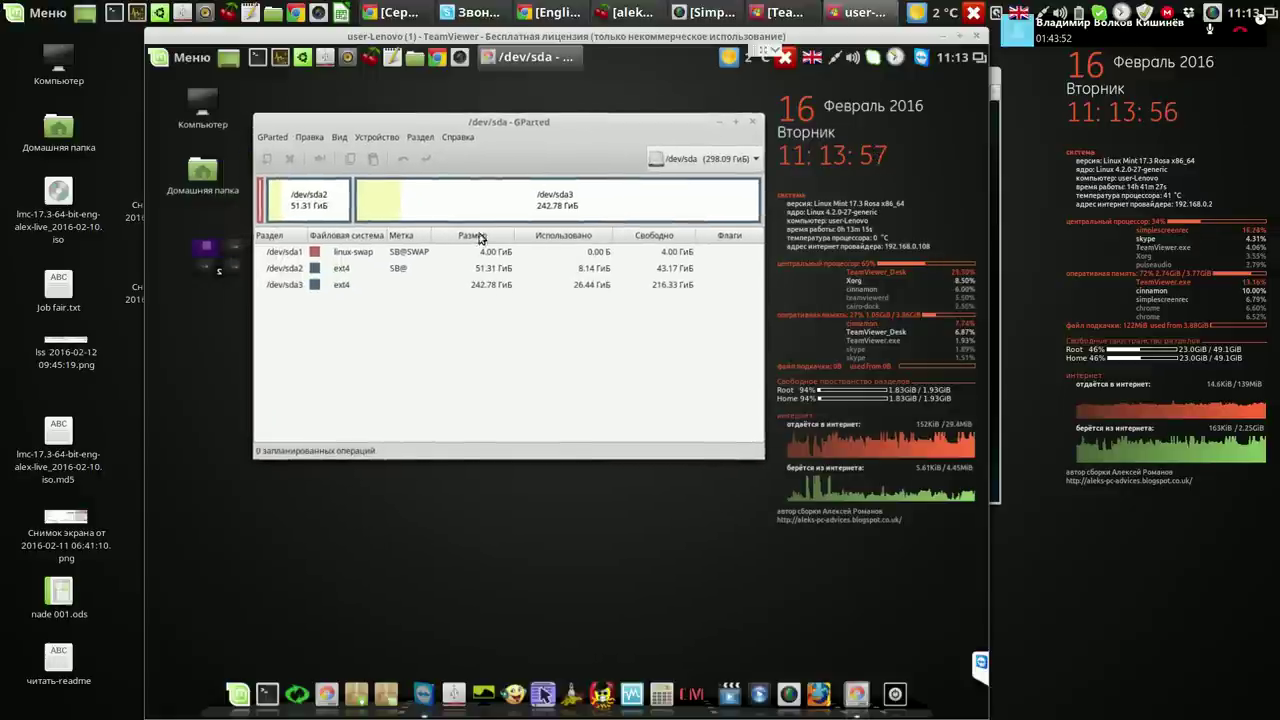
Step: Clear the SB@SWAP label from swap partition /dev/sda1 and apply the change
click(452, 257)
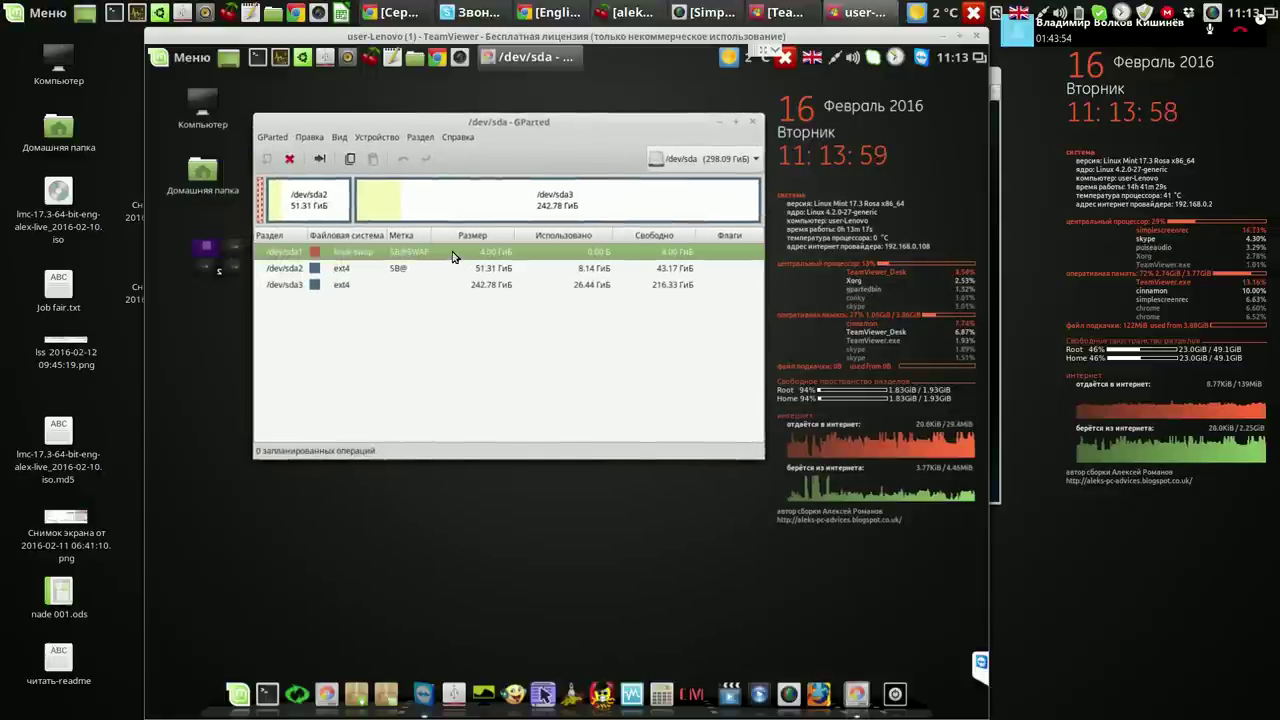
right_click(452, 257)
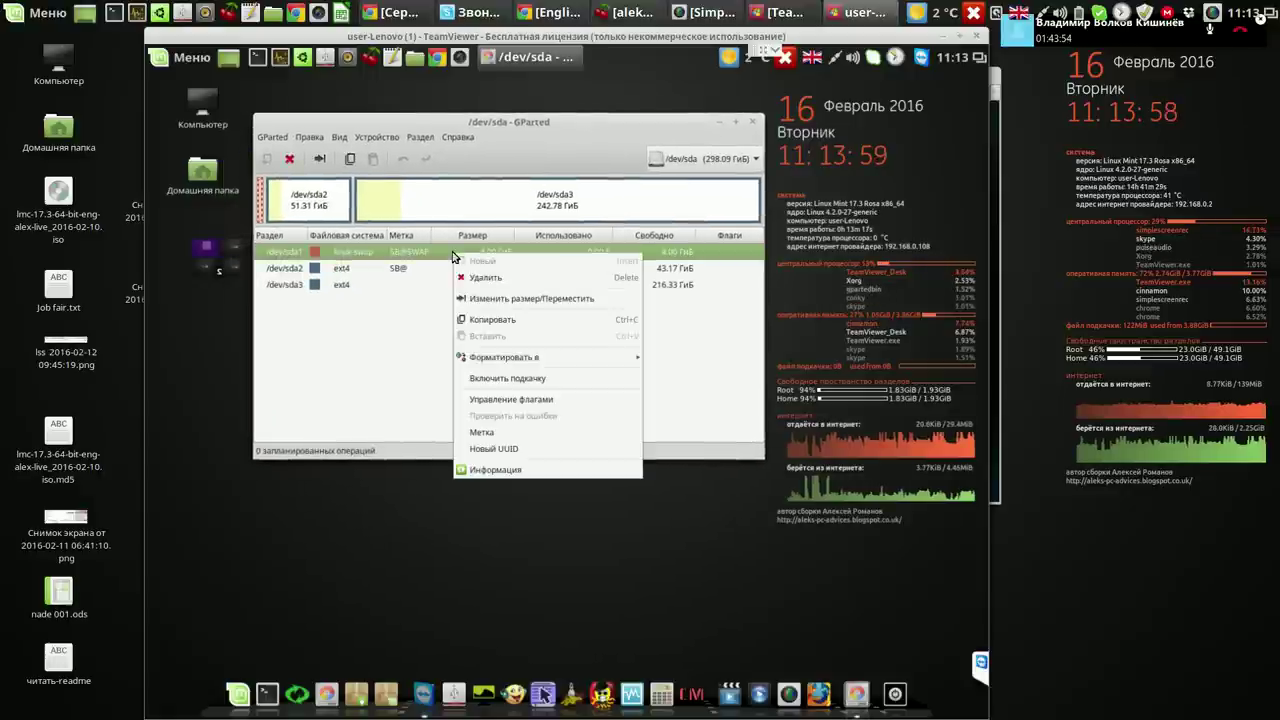
click(487, 437)
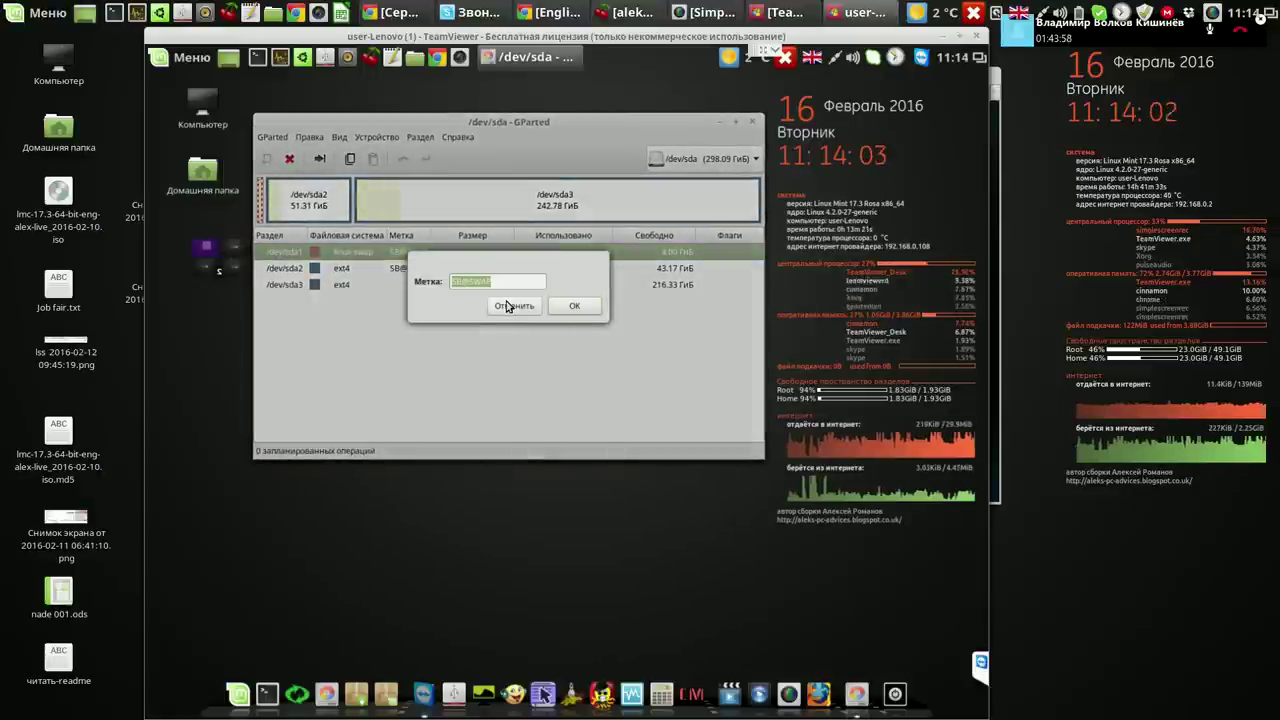
key(BackSpace)
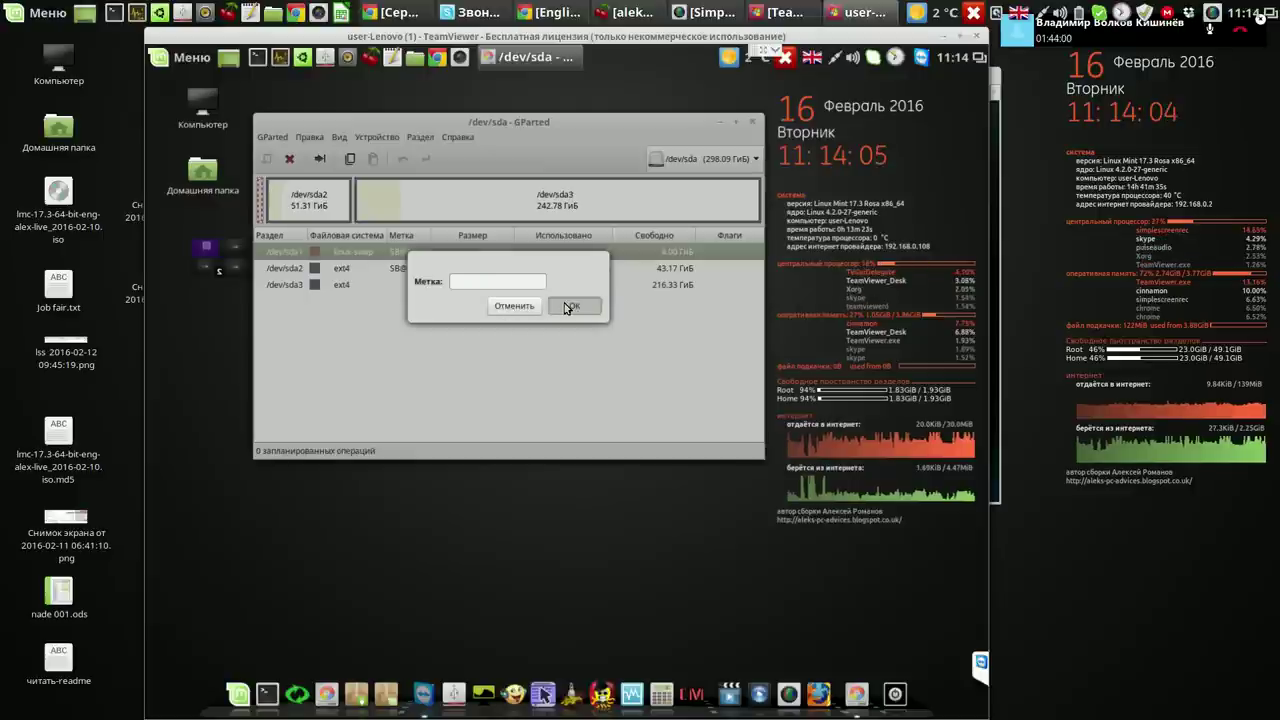
click(561, 307)
click(423, 161)
click(631, 339)
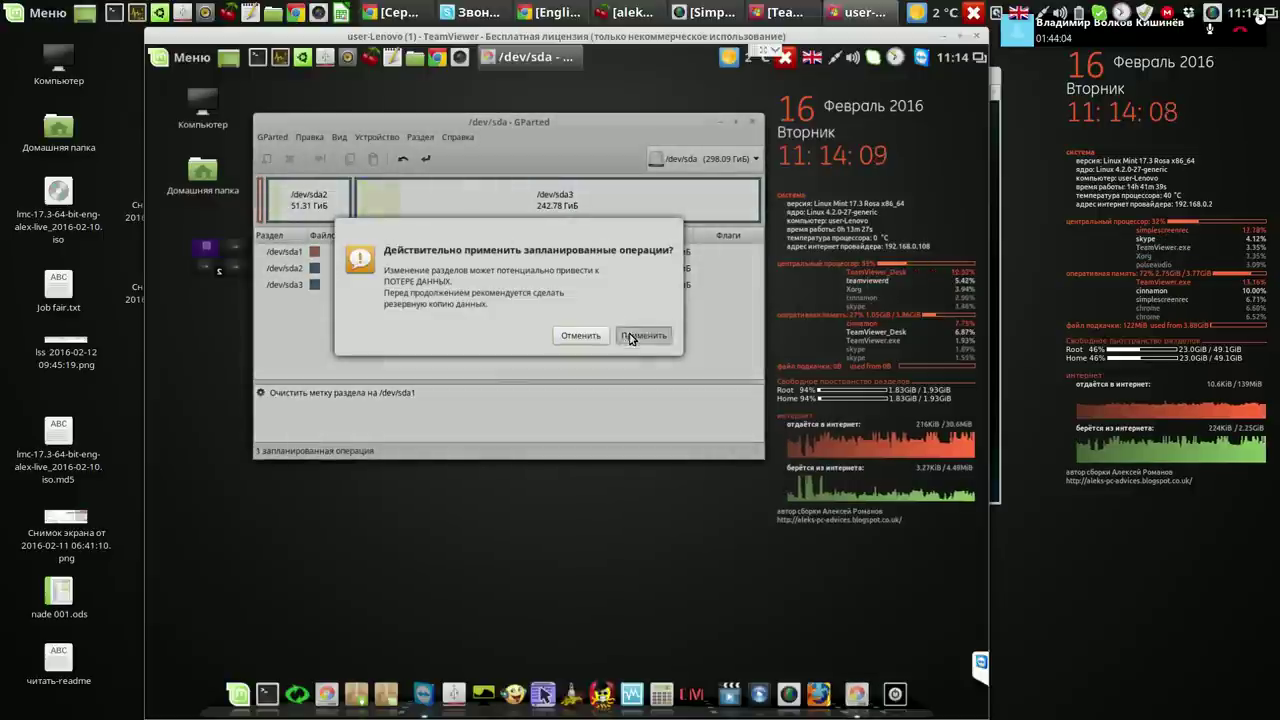
click(664, 357)
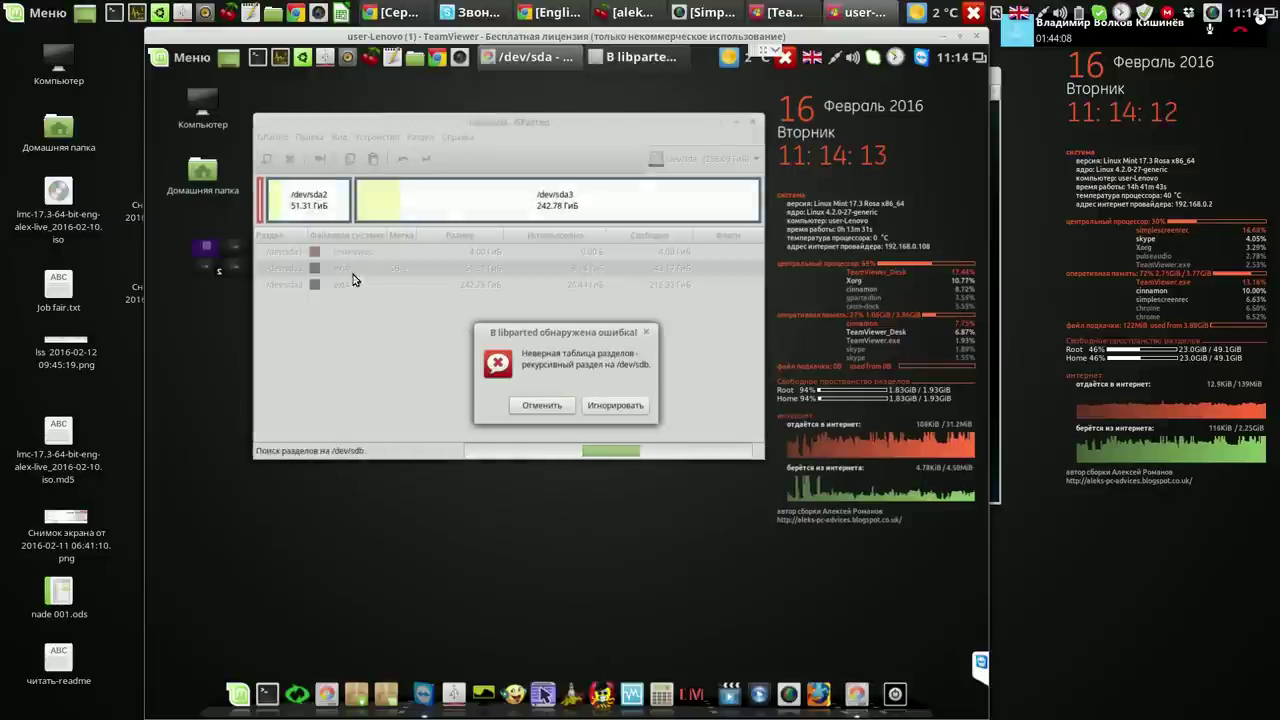
click(598, 405)
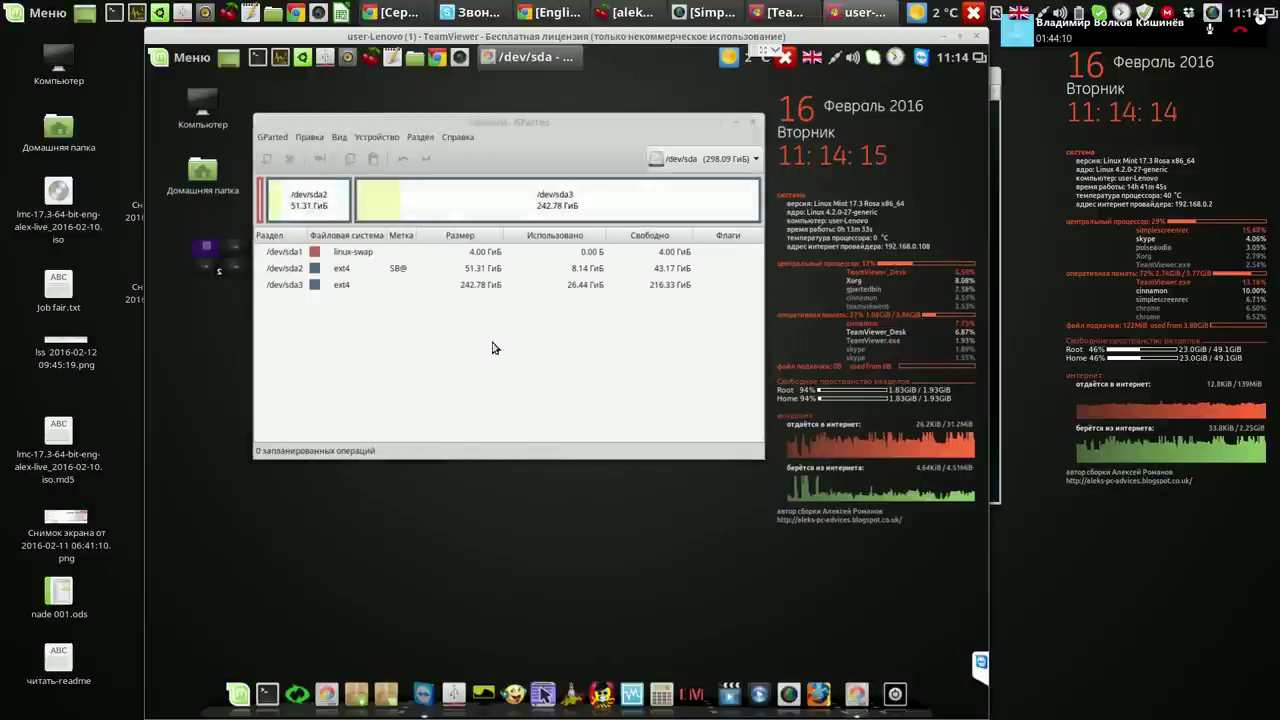
Step: Label /dev/sda2 as lmc and apply the operation
click(409, 274)
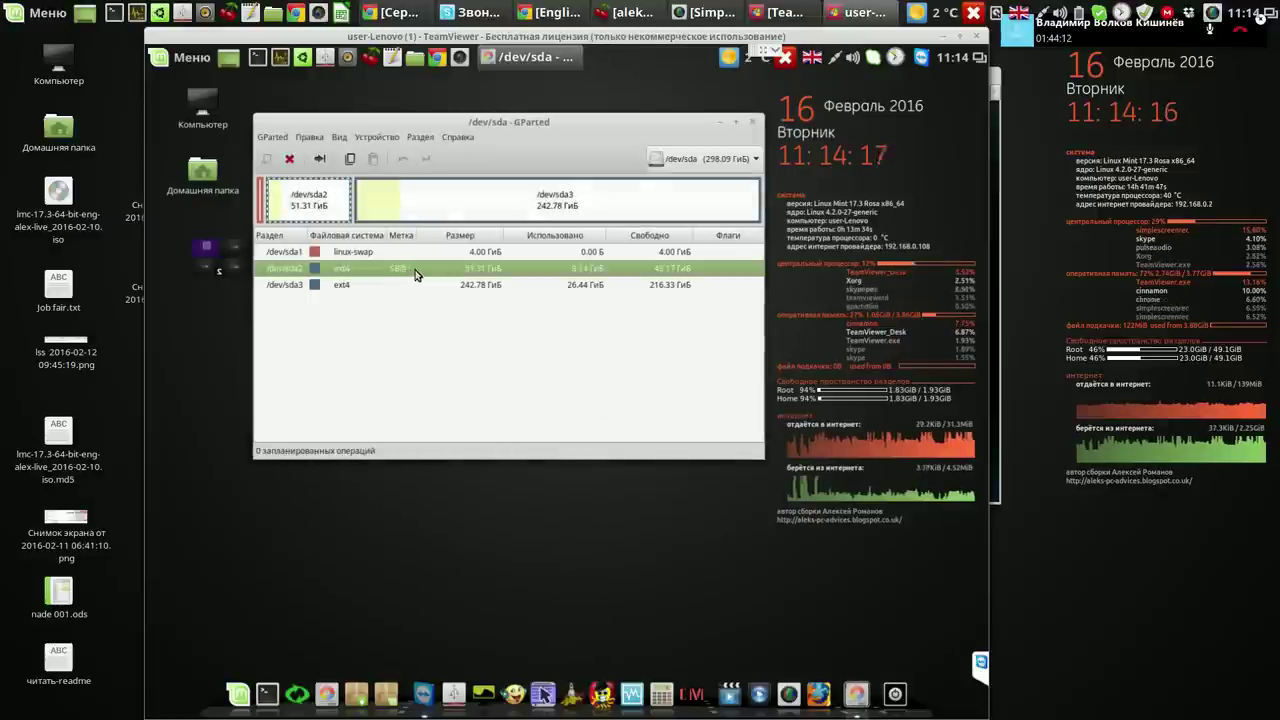
right_click(416, 275)
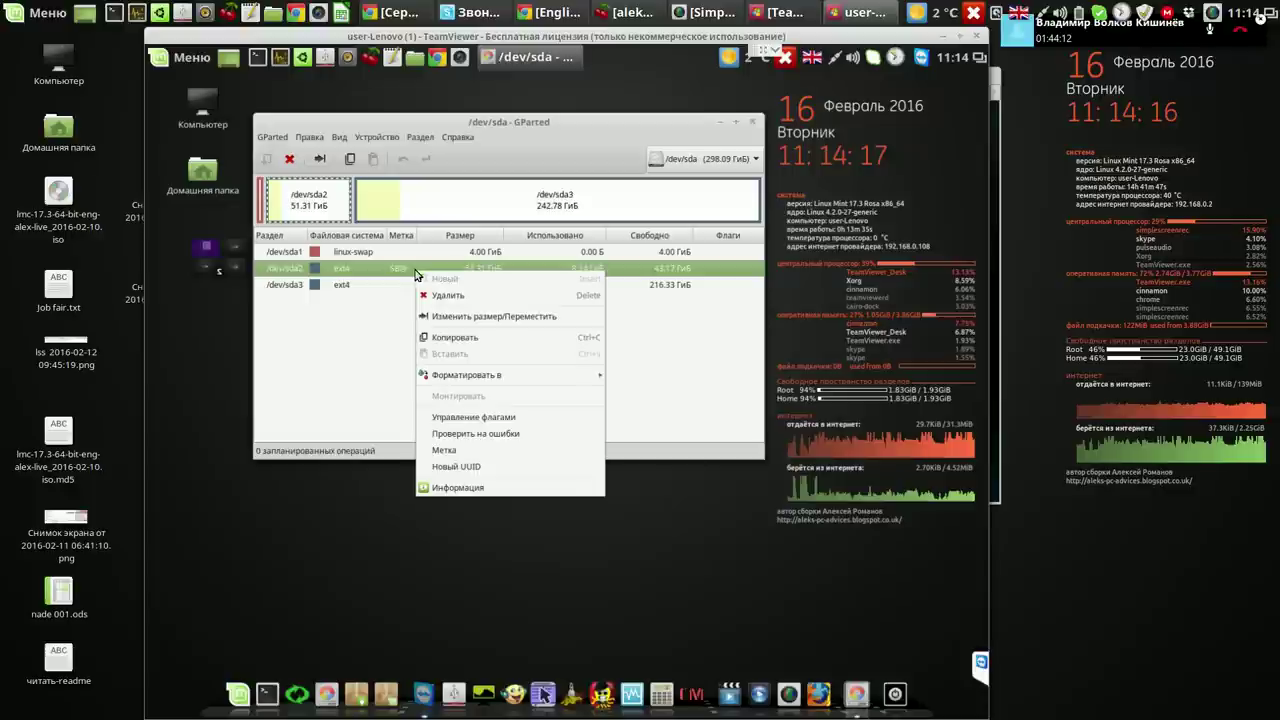
click(454, 451)
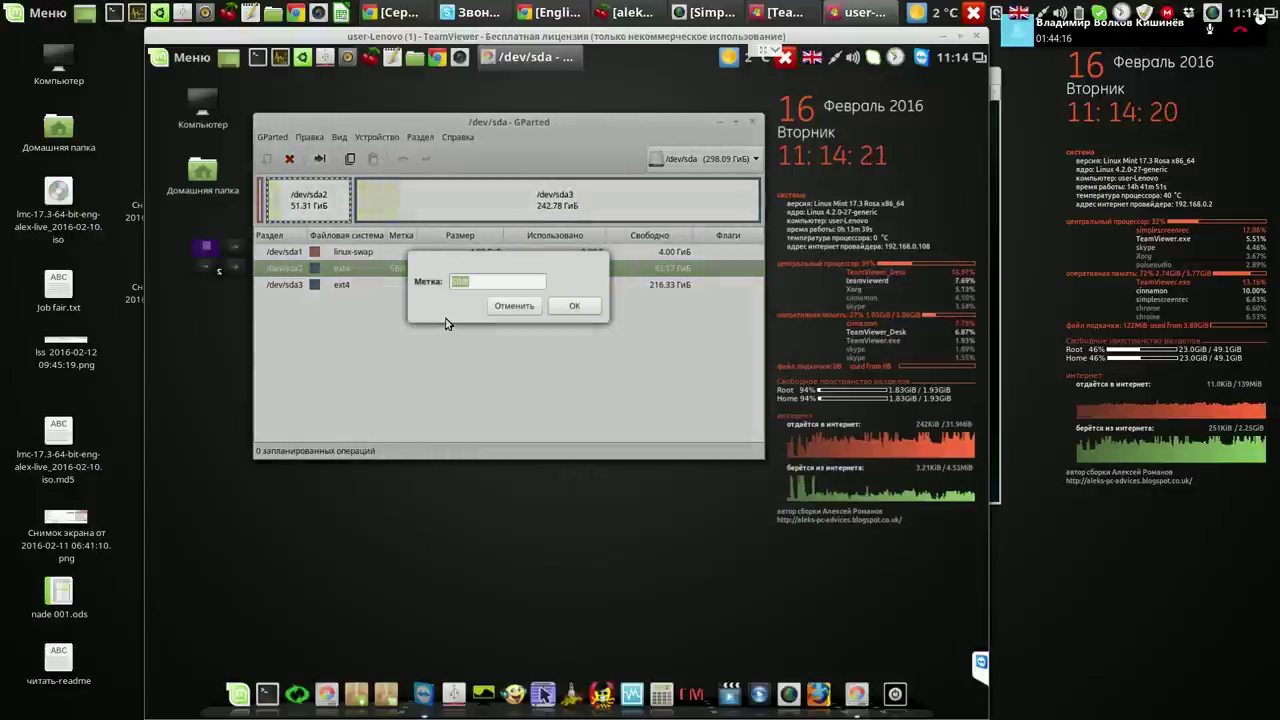
text(lMC)
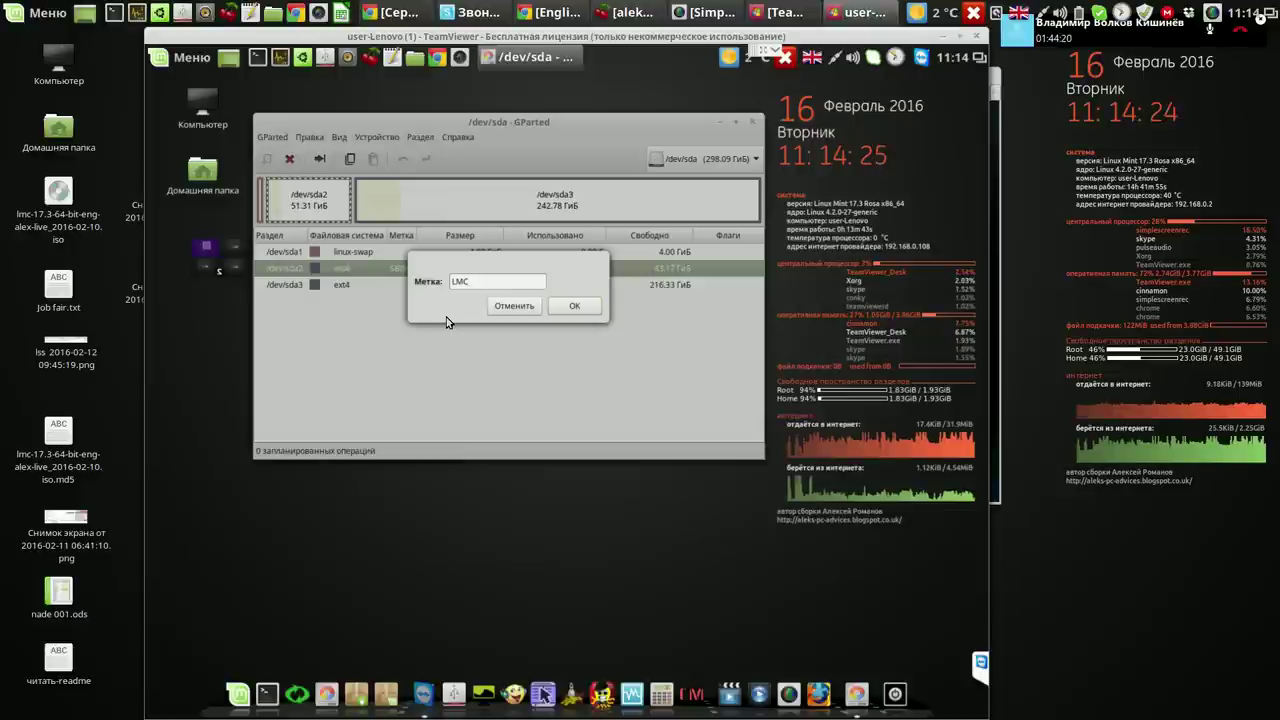
key(BackSpace)
key(BackSpace)
key(BackSpace)
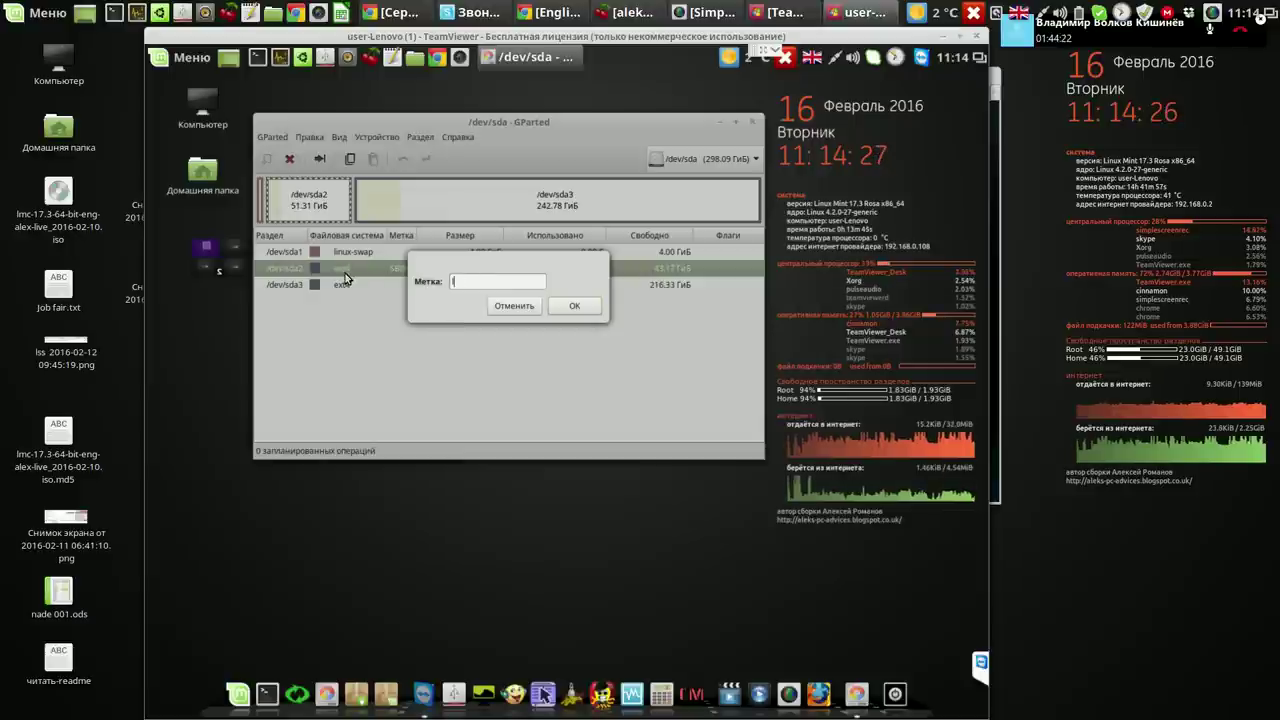
text(lmc)
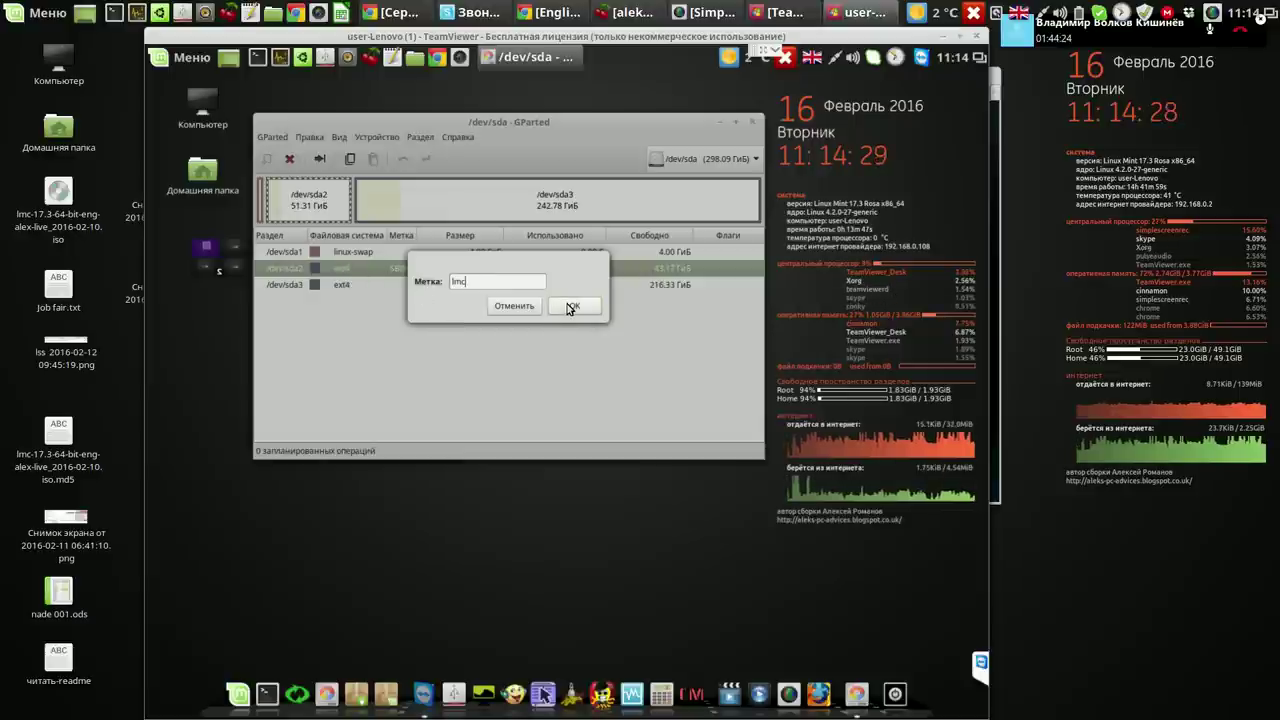
click(568, 306)
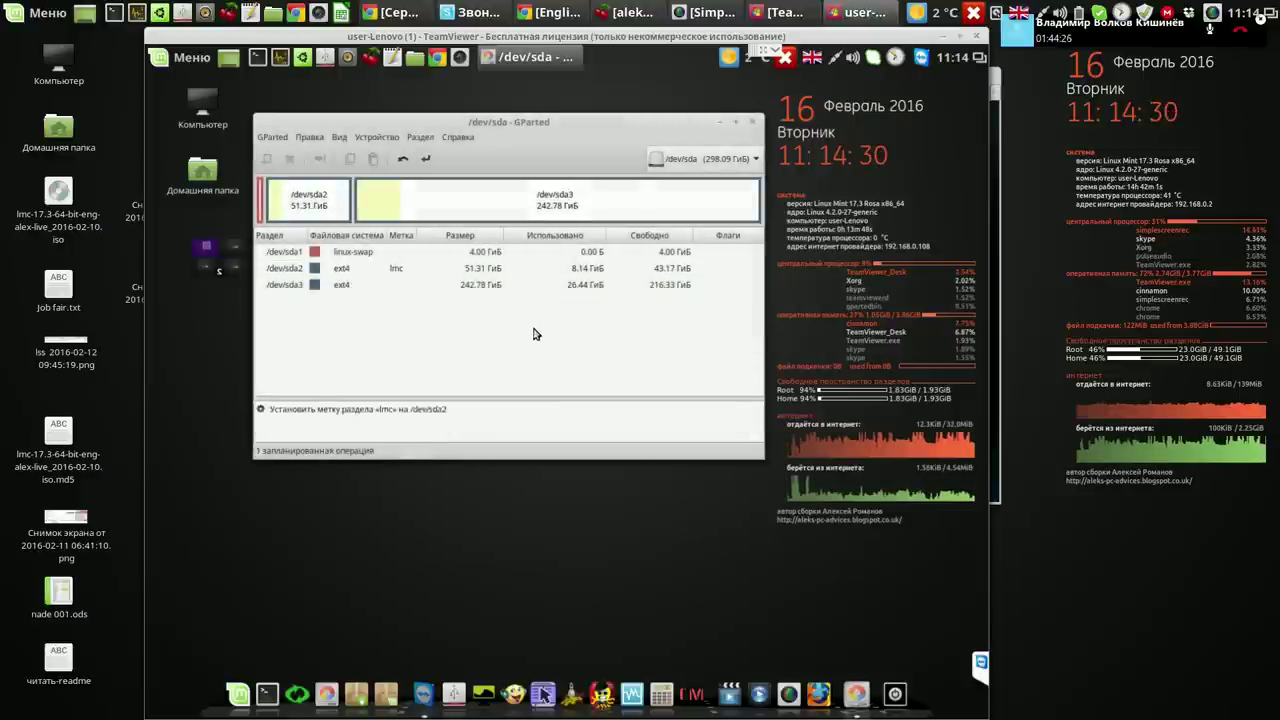
click(427, 163)
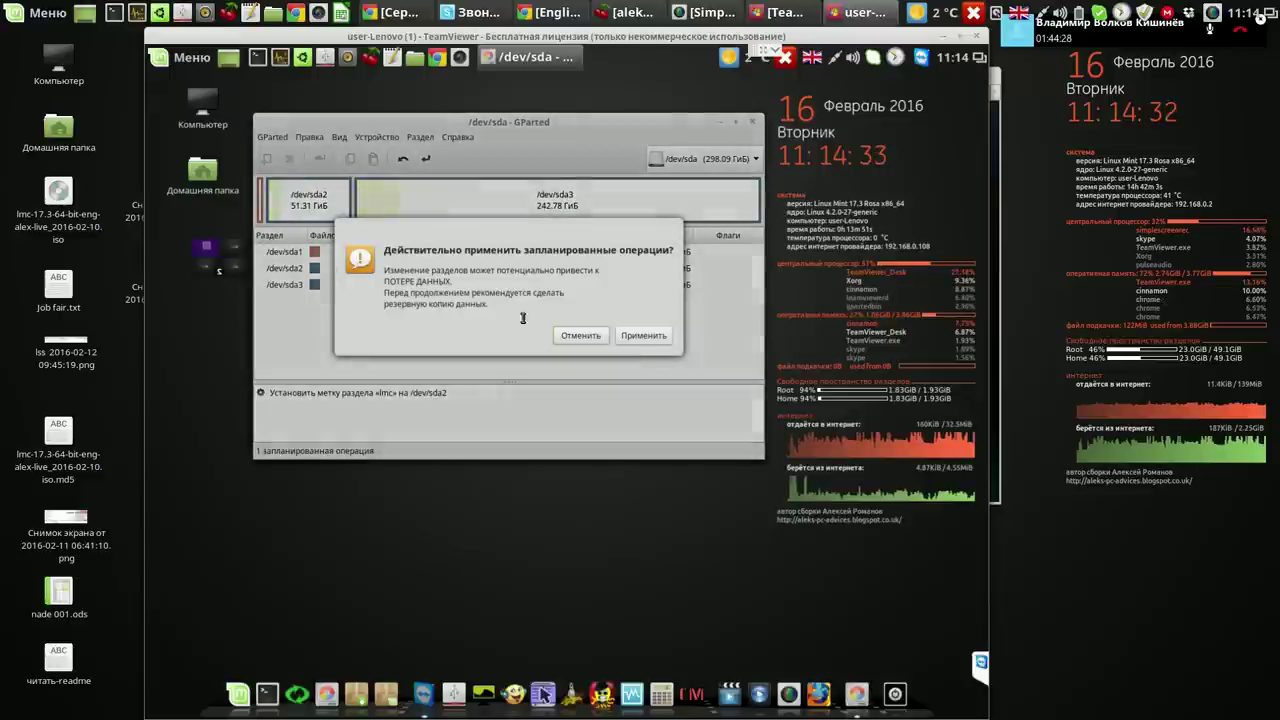
click(643, 336)
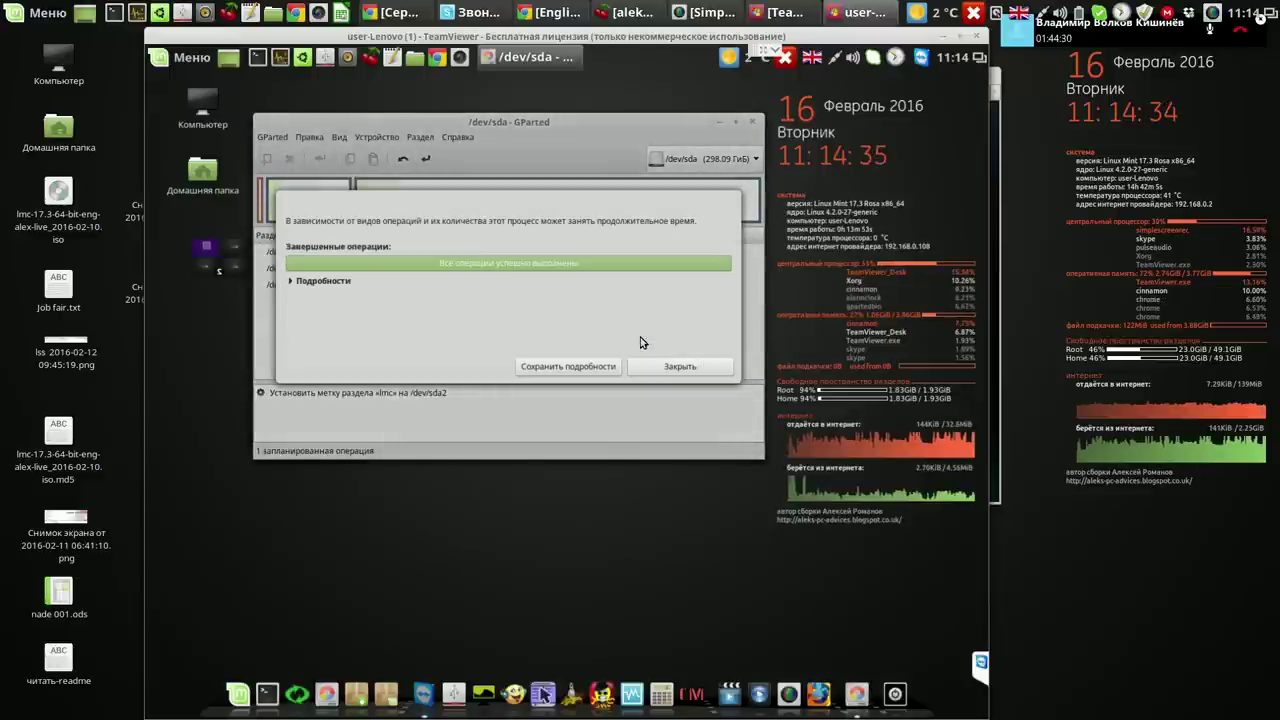
click(678, 368)
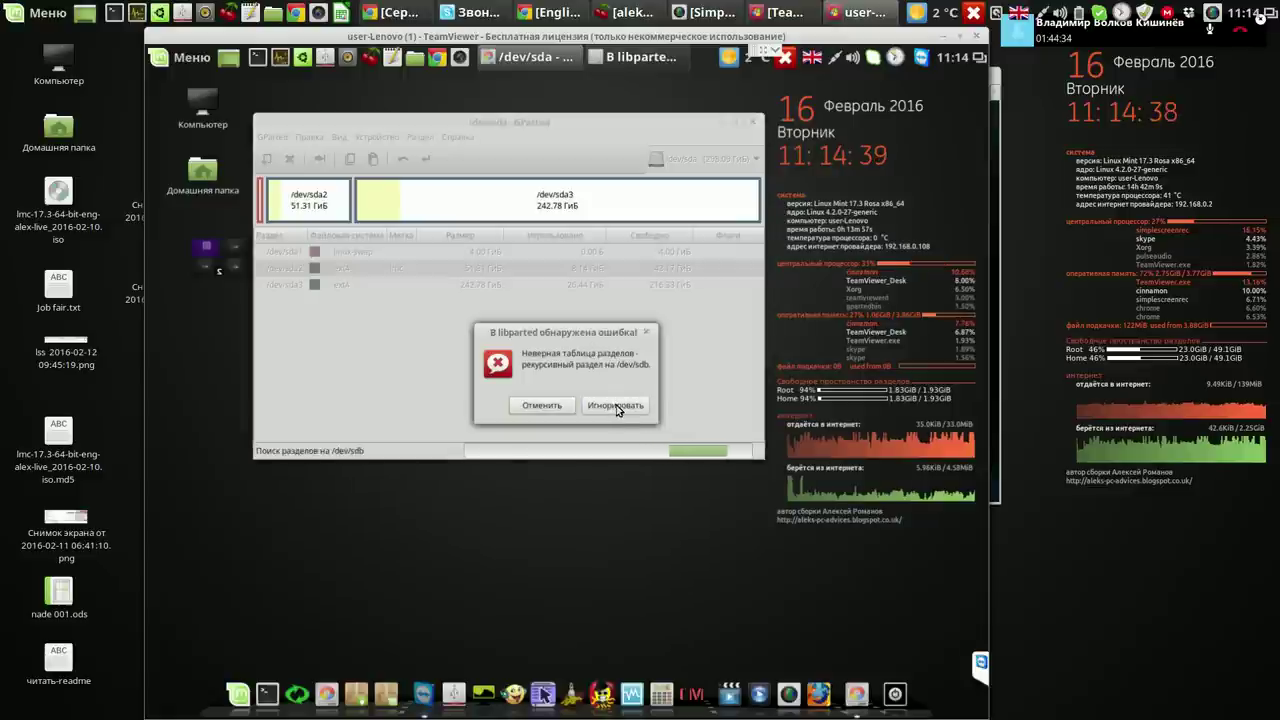
click(616, 406)
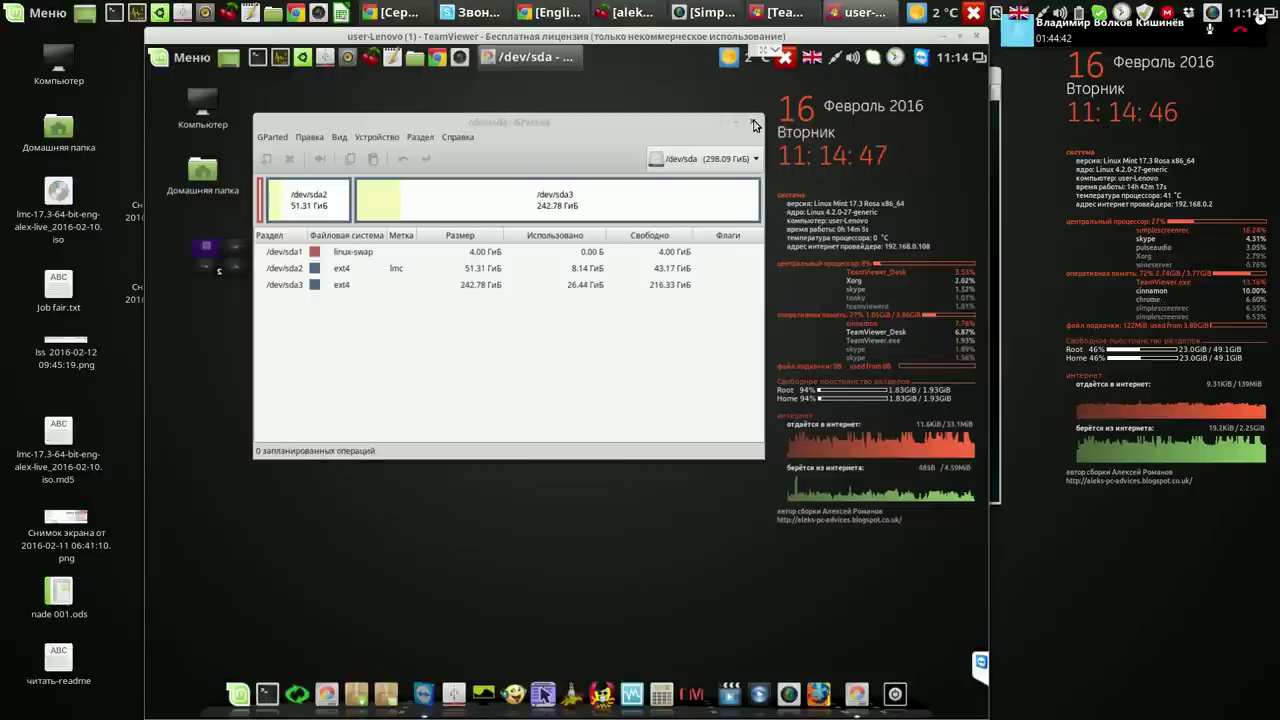
Step: Close GParted and restart the remote computer via Перезагрузить in the Session dialog
click(503, 274)
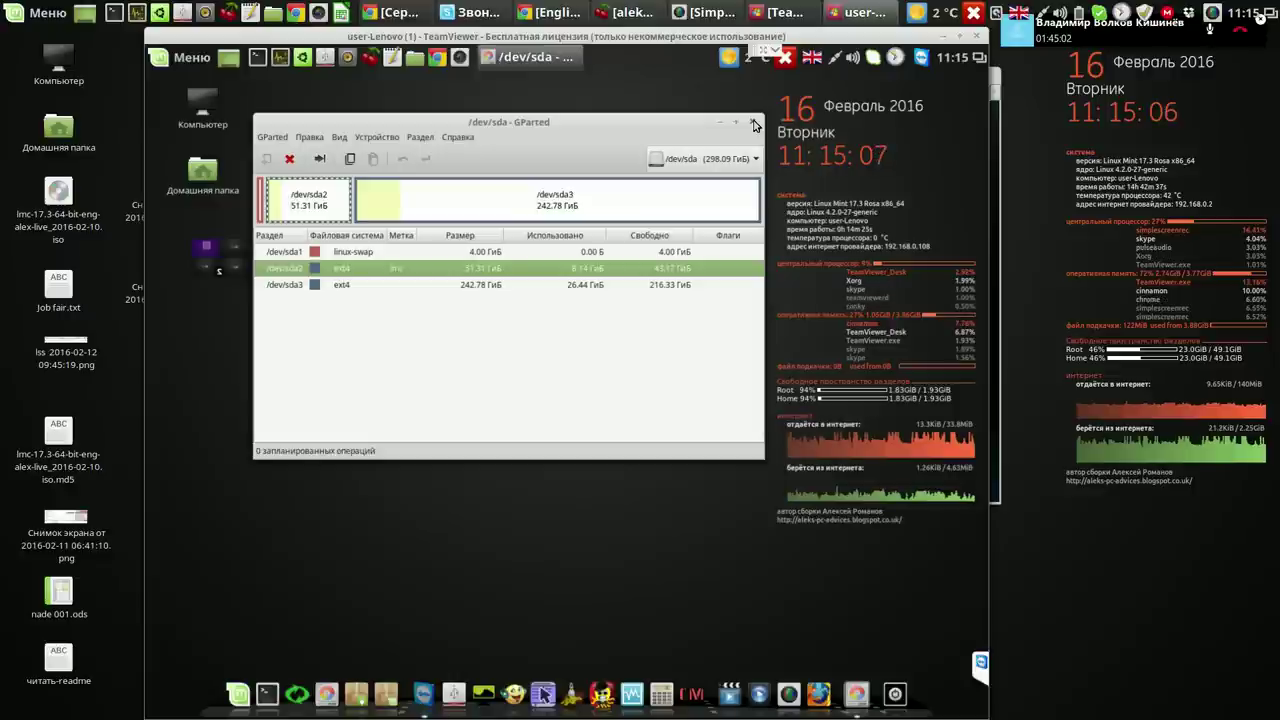
click(754, 123)
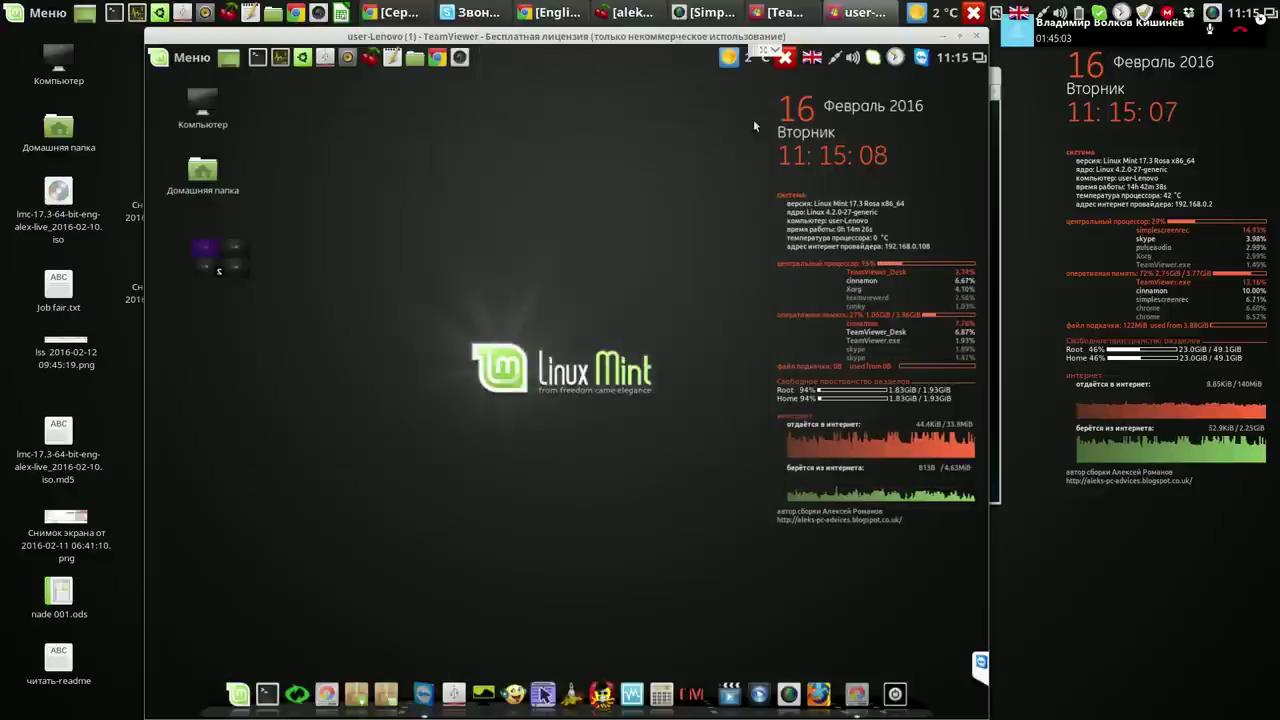
click(785, 57)
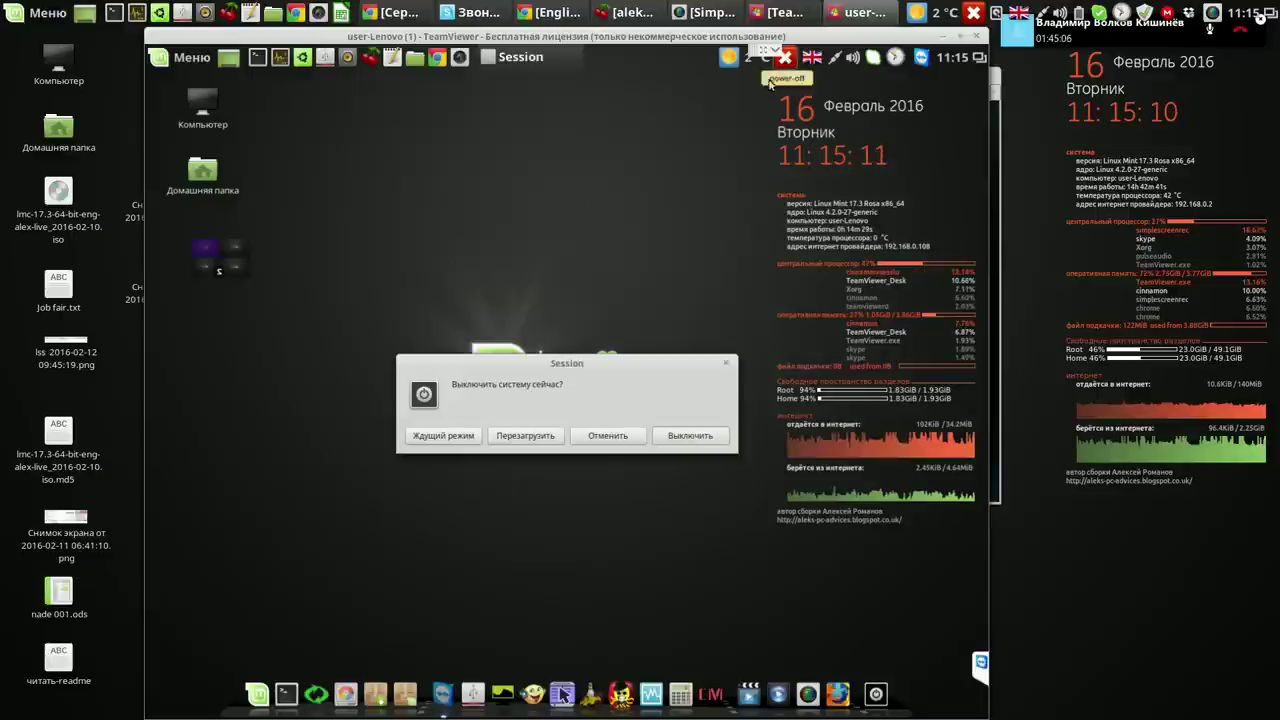
click(526, 436)
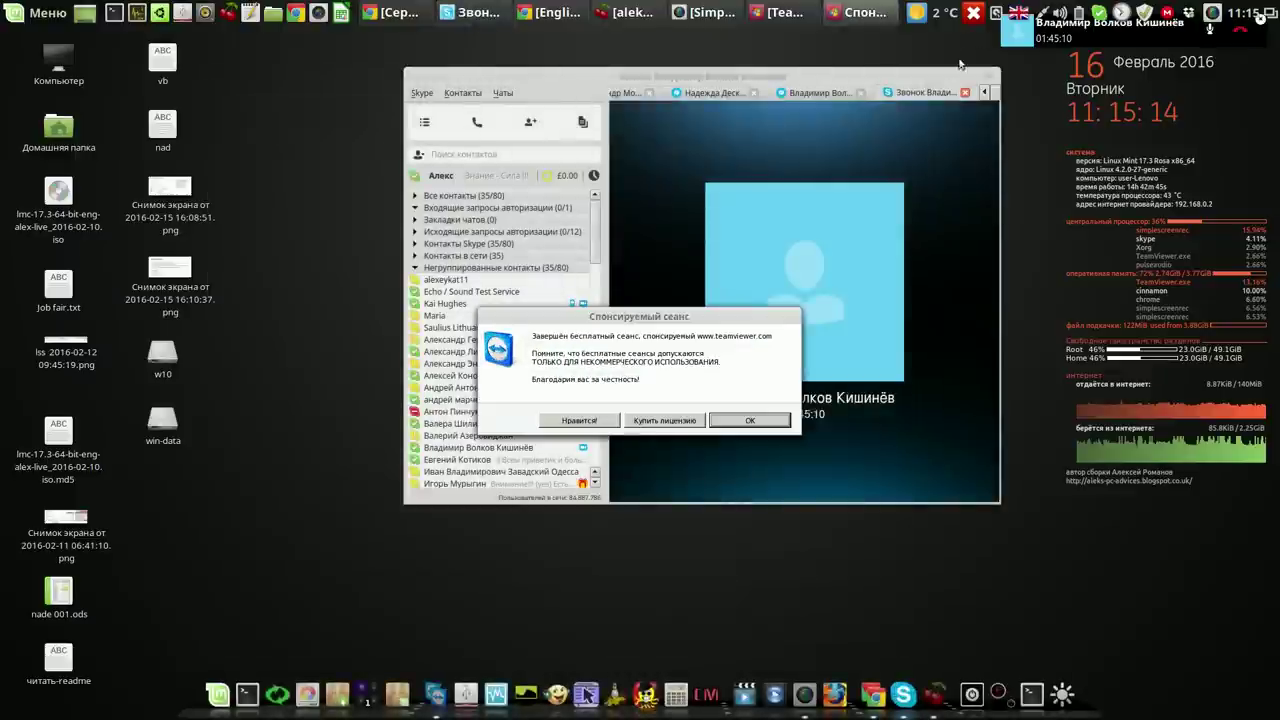
Step: Dismiss TeamViewer's Спонсируемый сеанс notice and return to the Skype call window
click(752, 421)
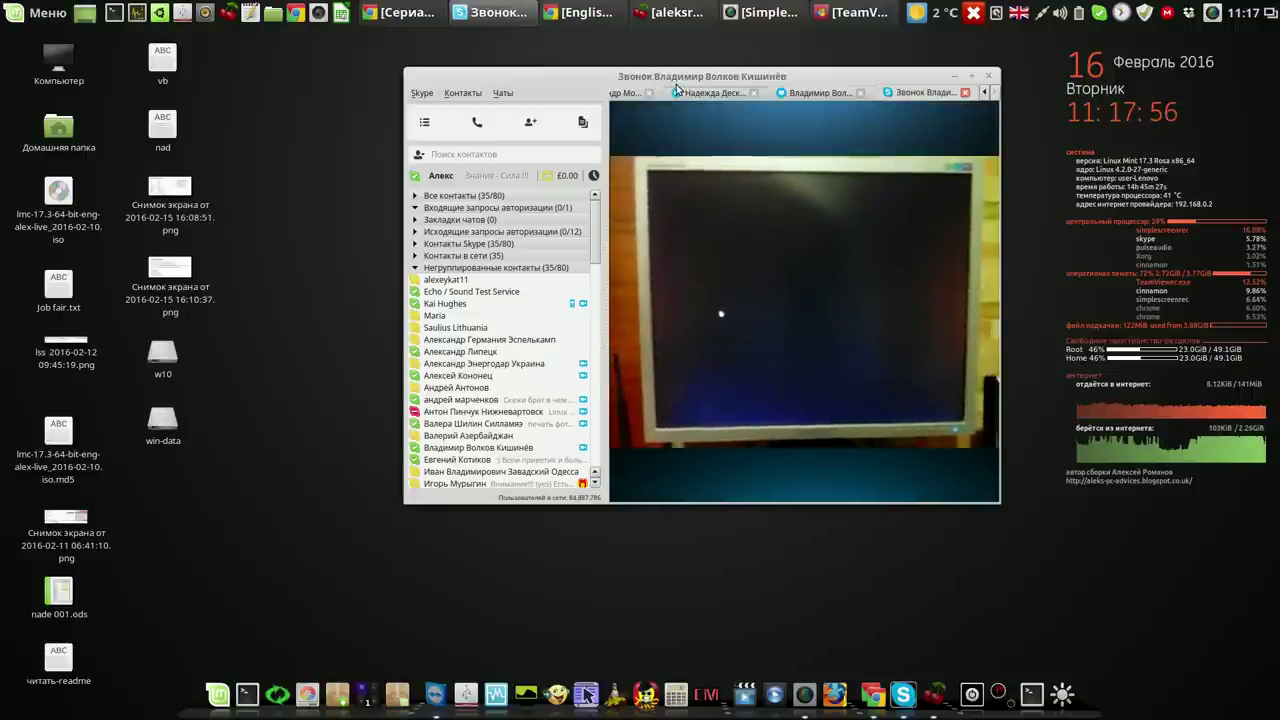
mouse_move(760, 117)
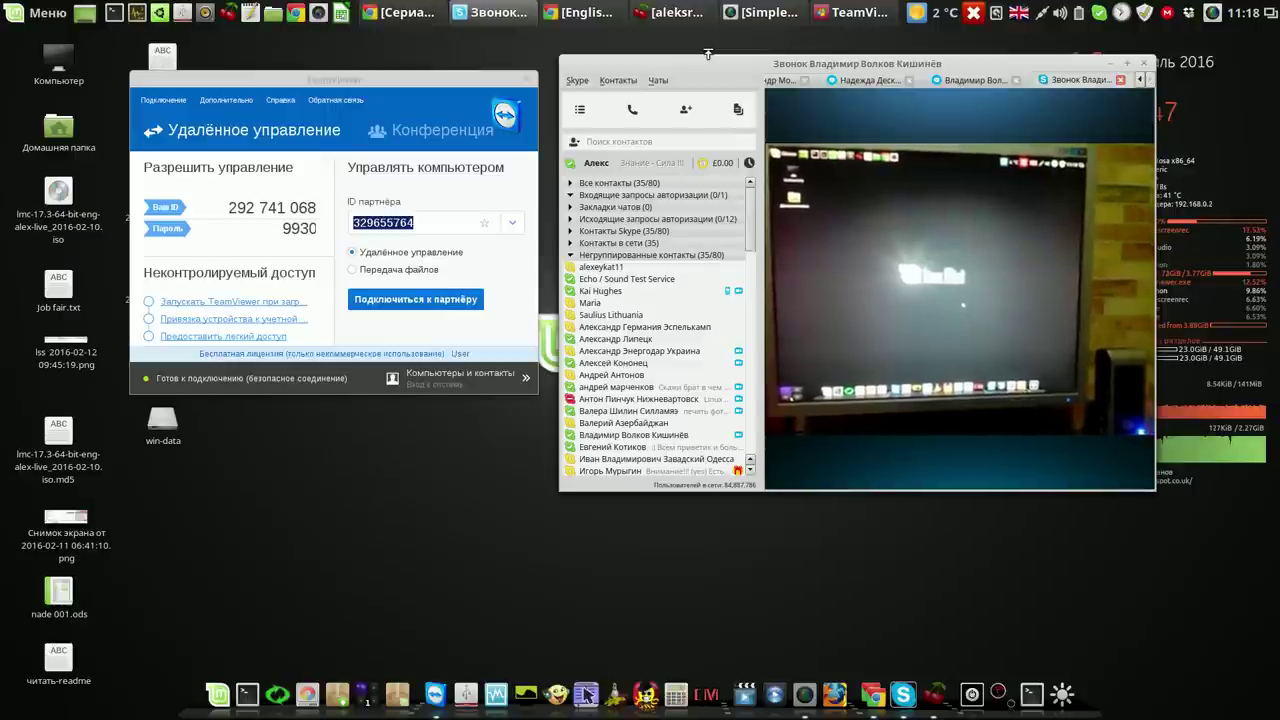
Step: Reconnect to the rebooted GA-G31M-S2L-PC using its new partner ID and password
click(445, 222)
key(BackSpace)
key(BackSpace)
key(BackSpace)
key(BackSpace)
key(BackSpace)
key(BackSpace)
key(BackSpace)
key(BackSpace)
key(BackSpace)
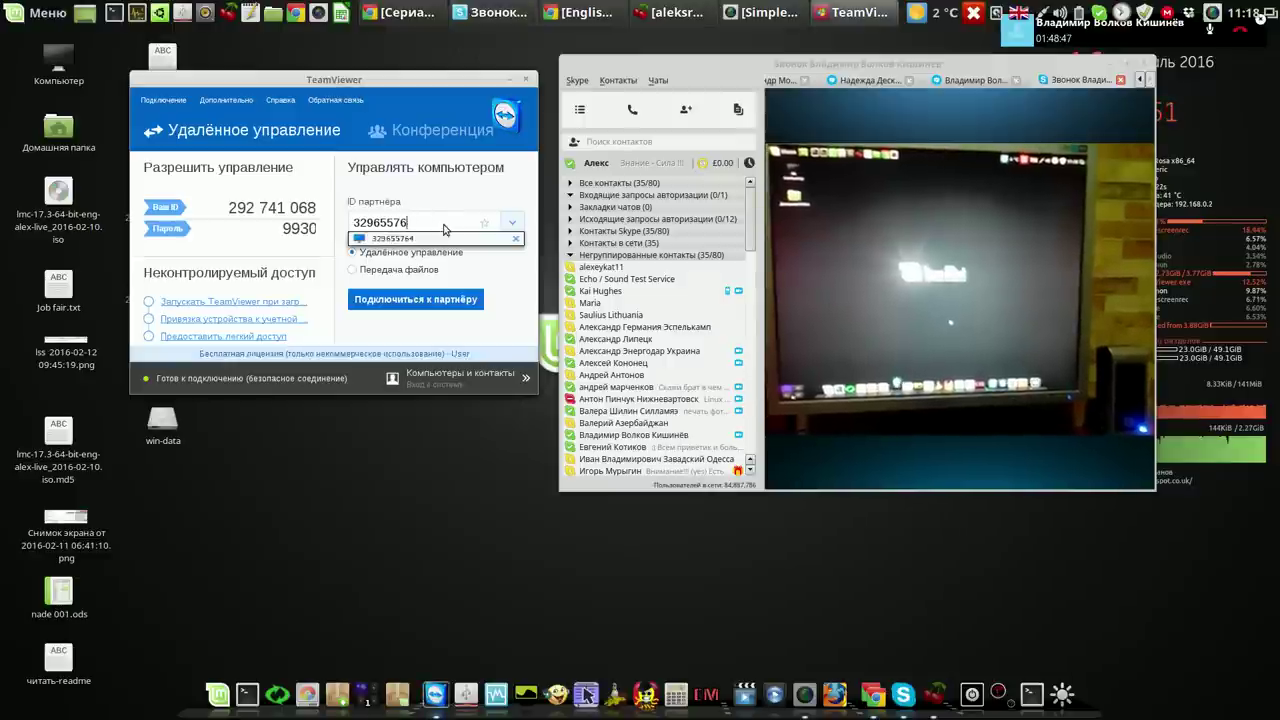
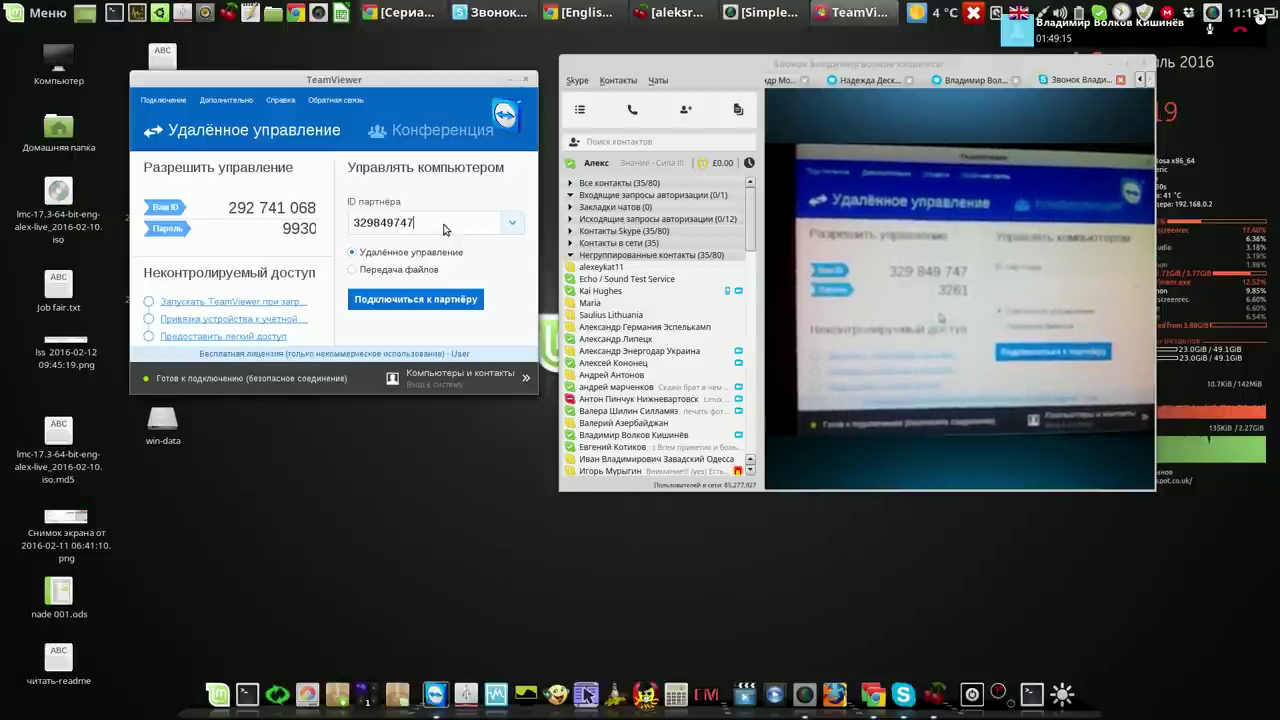
key(Return)
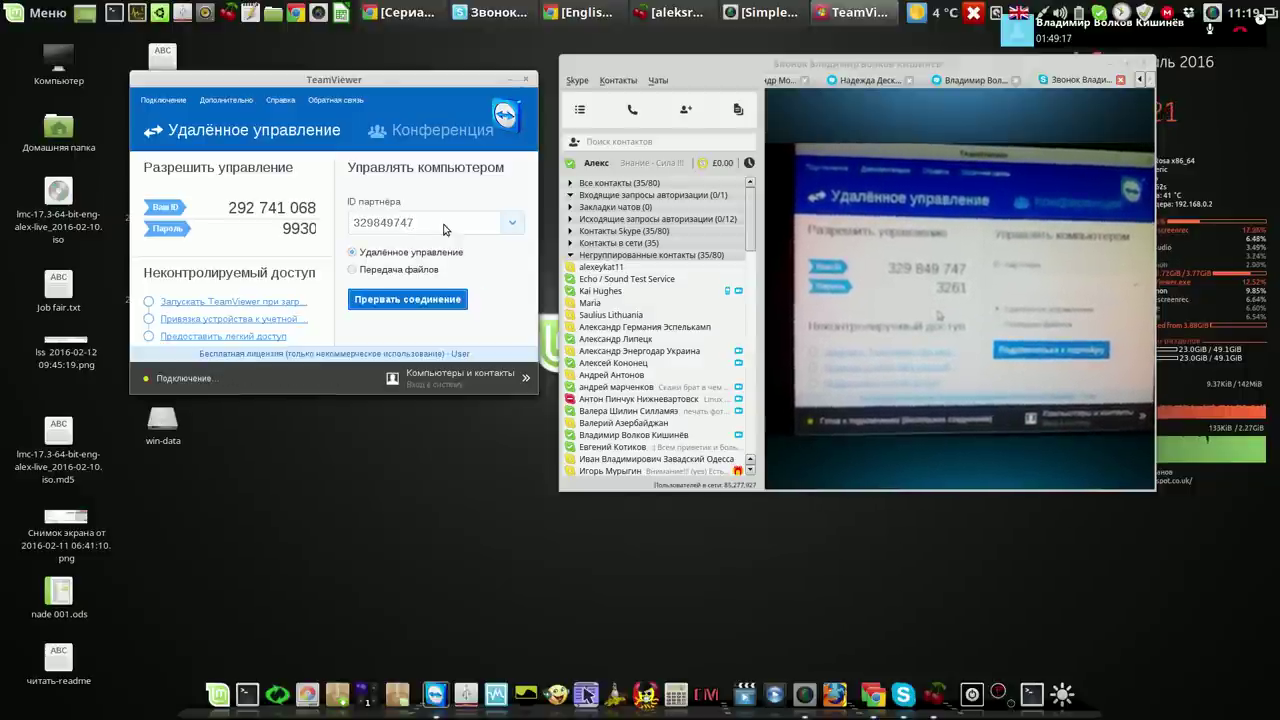
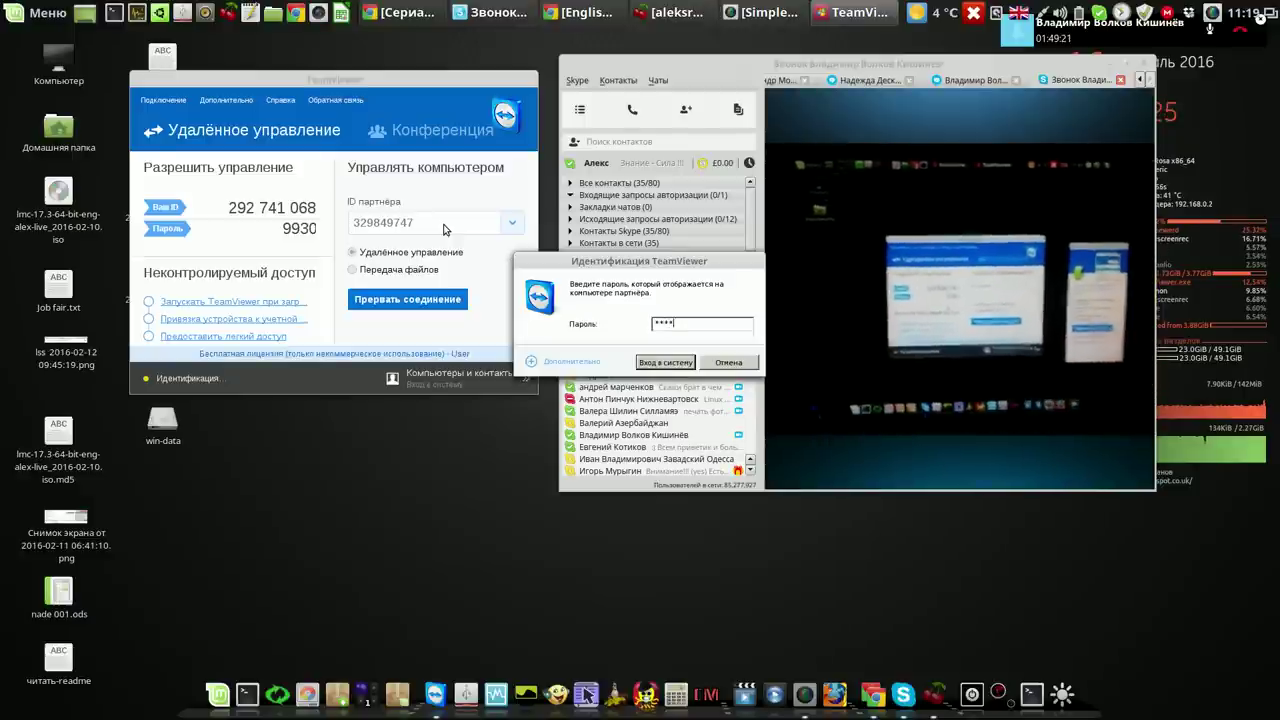
key(Return)
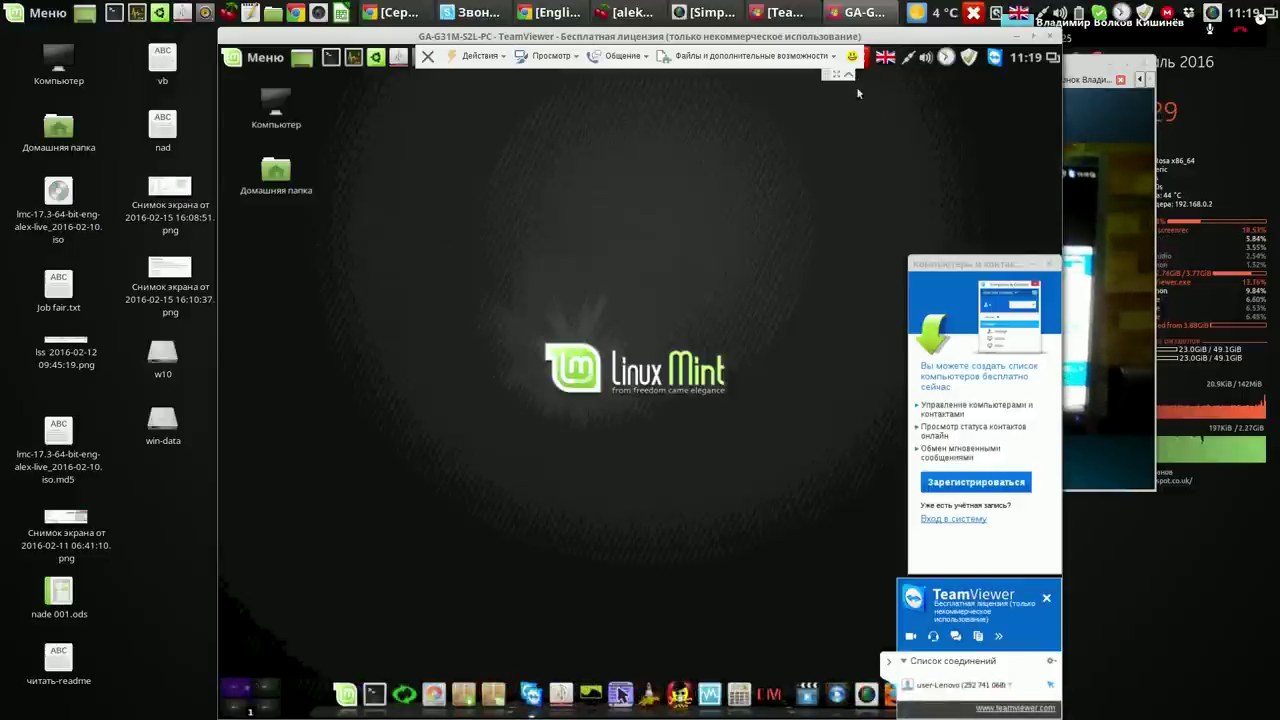
Step: Hide the toolbar, close the contacts popup and Skype call, shrink the session, and launch Conky Manager
click(849, 75)
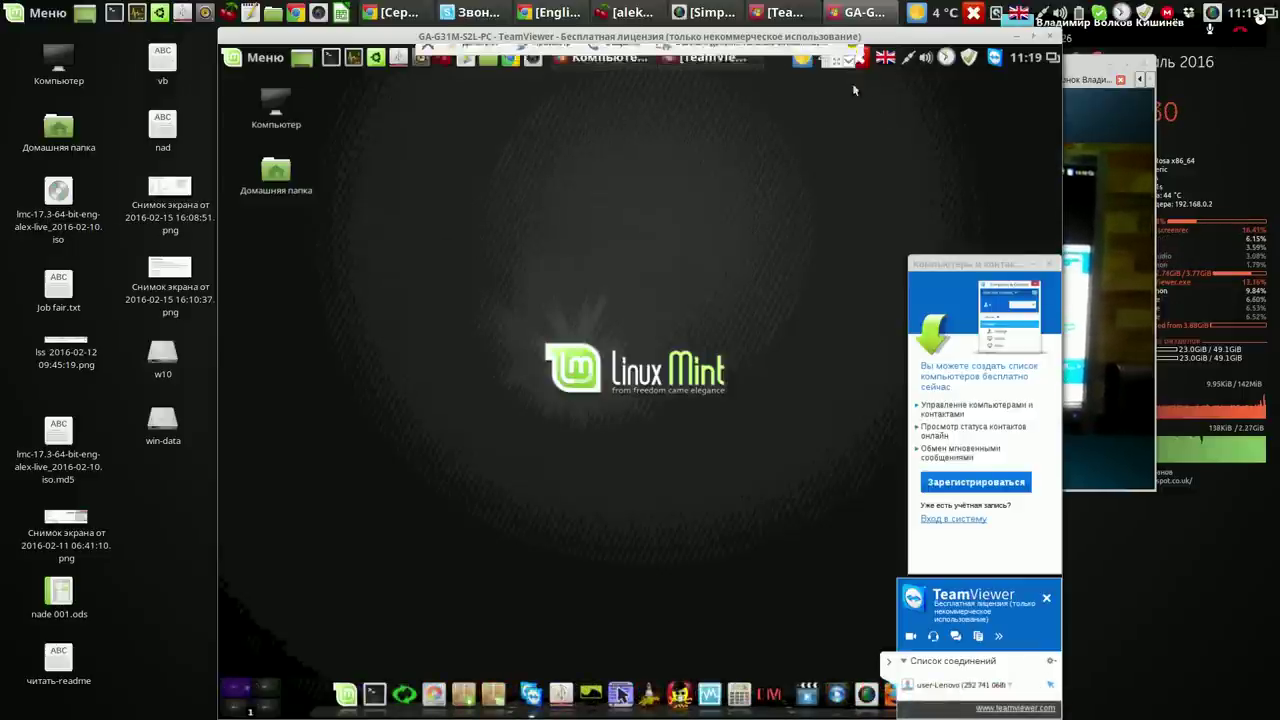
click(1049, 263)
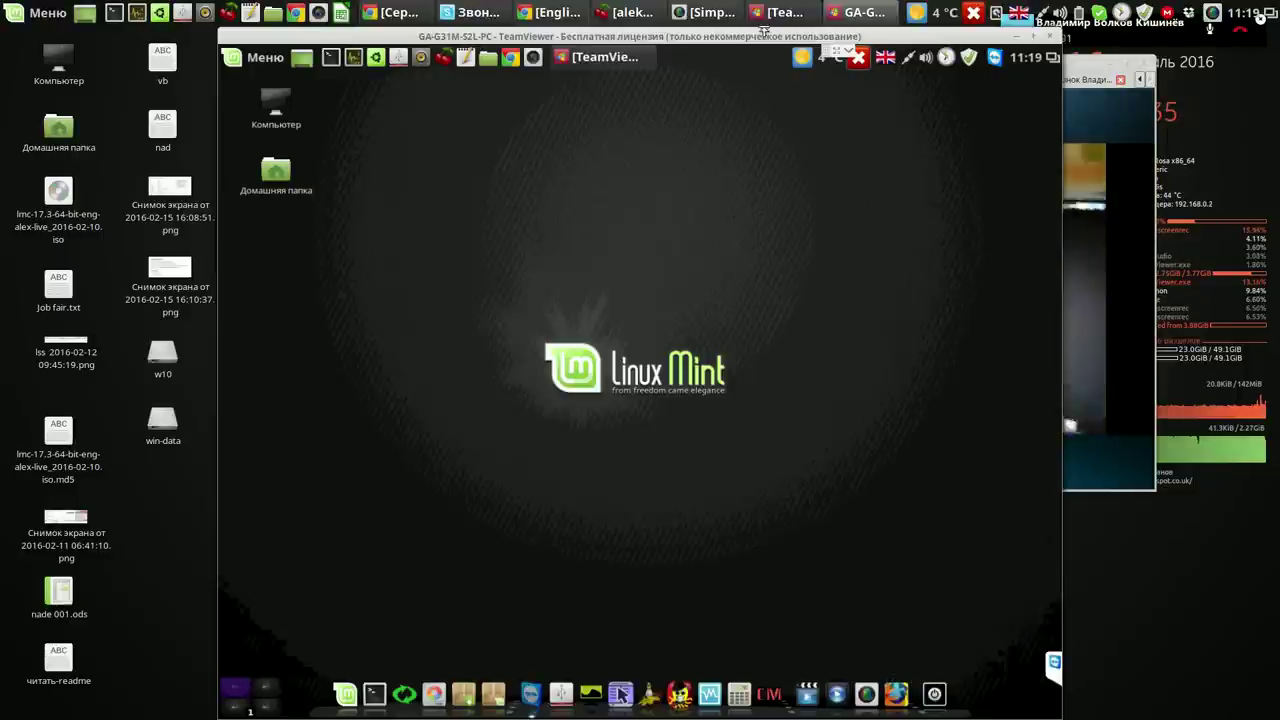
drag(1058, 33, 968, 148)
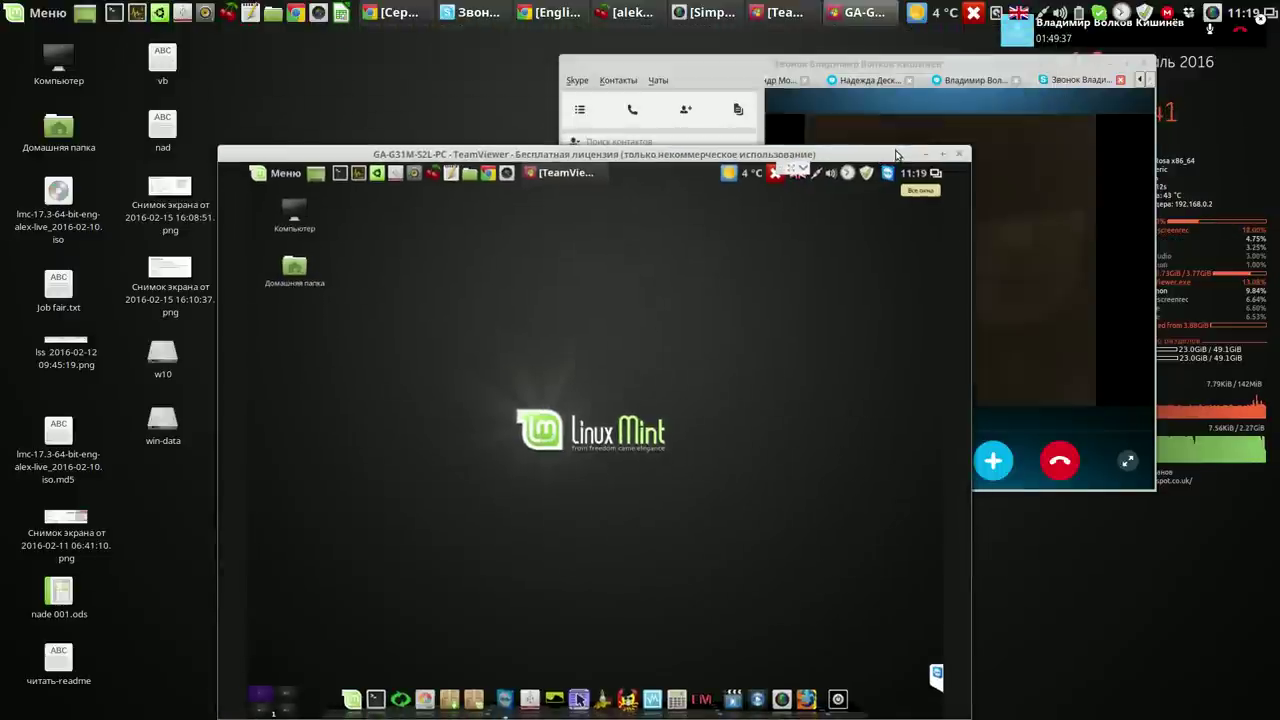
click(1141, 78)
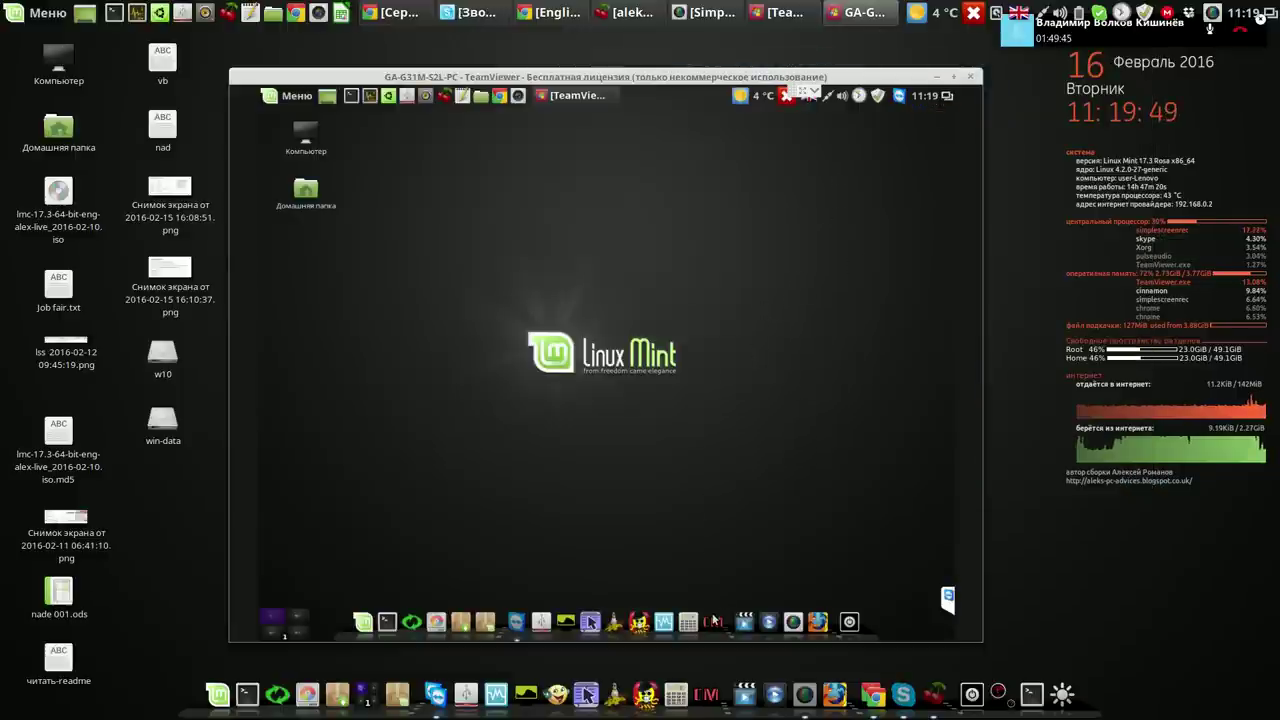
click(713, 620)
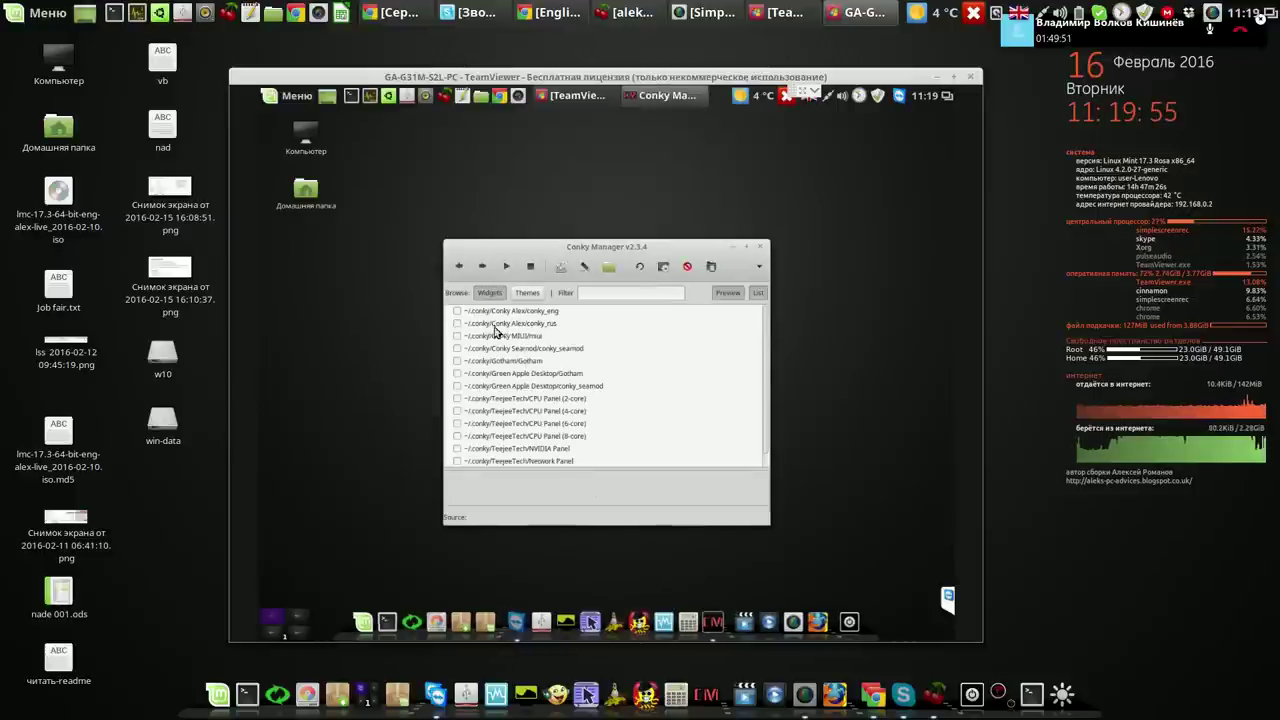
Step: Enable the conky_rus widget and change its network interface from eth0 to eth1
click(457, 323)
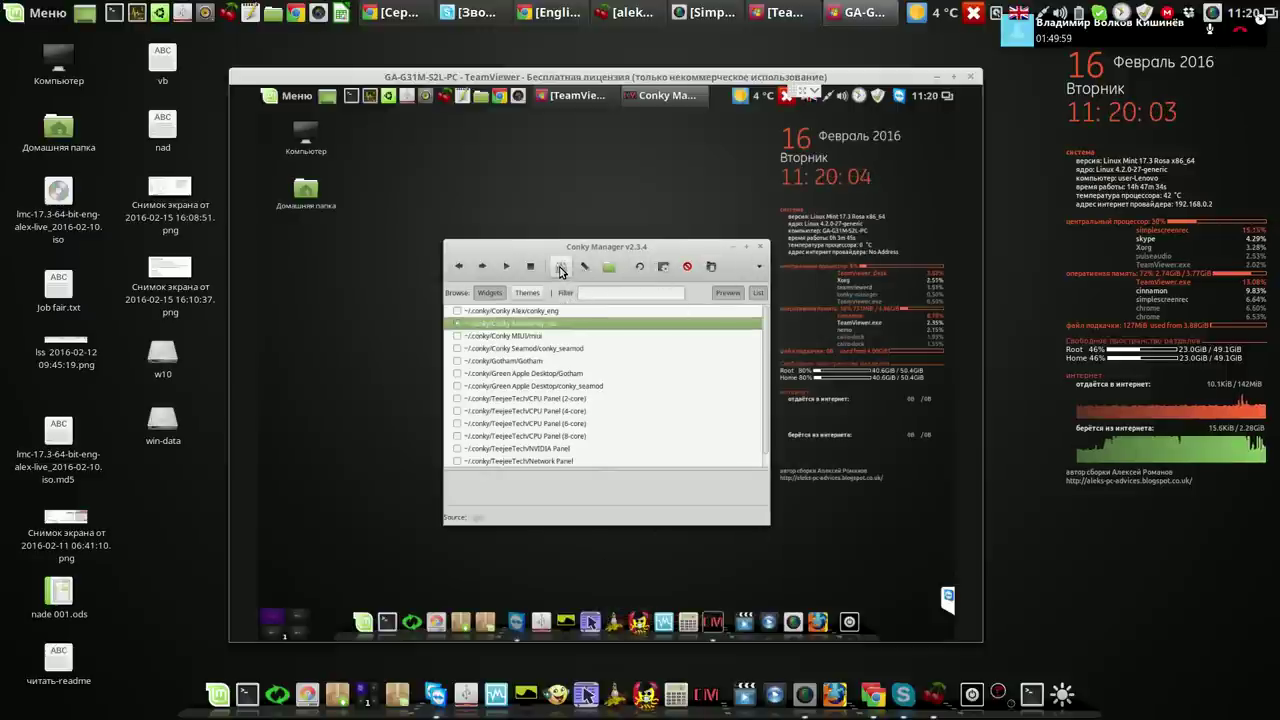
click(561, 268)
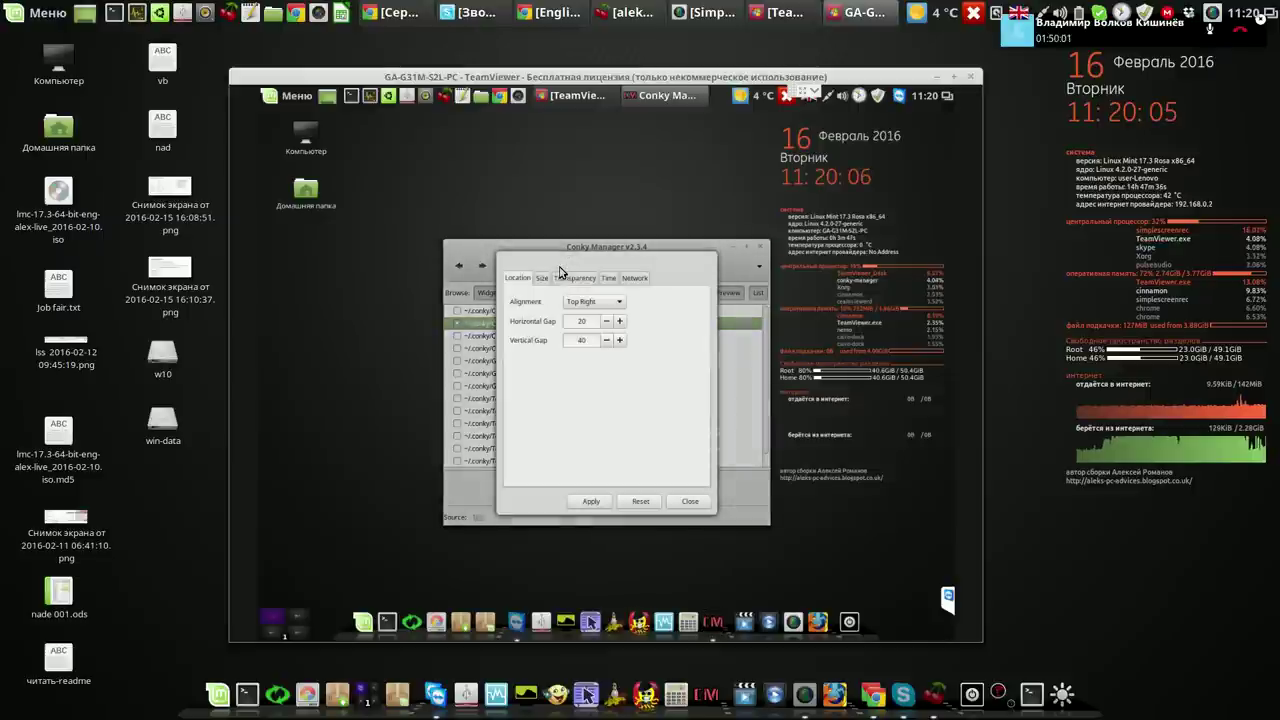
click(636, 278)
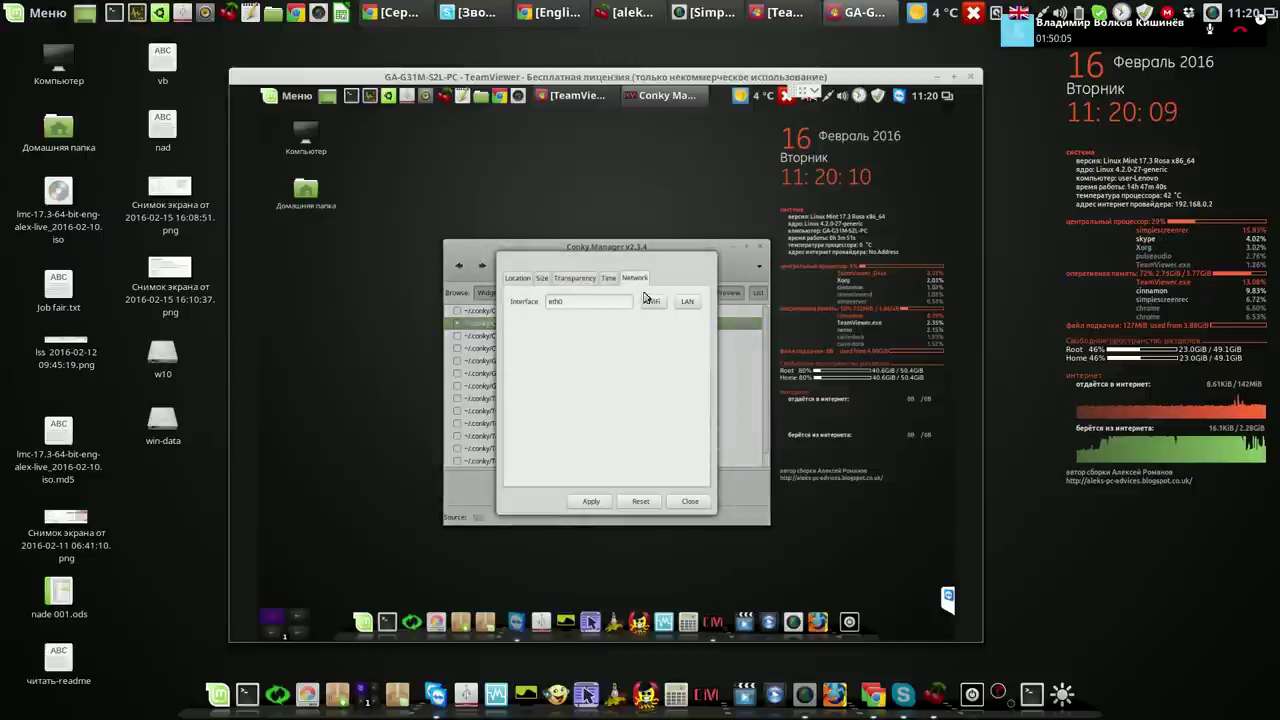
click(592, 502)
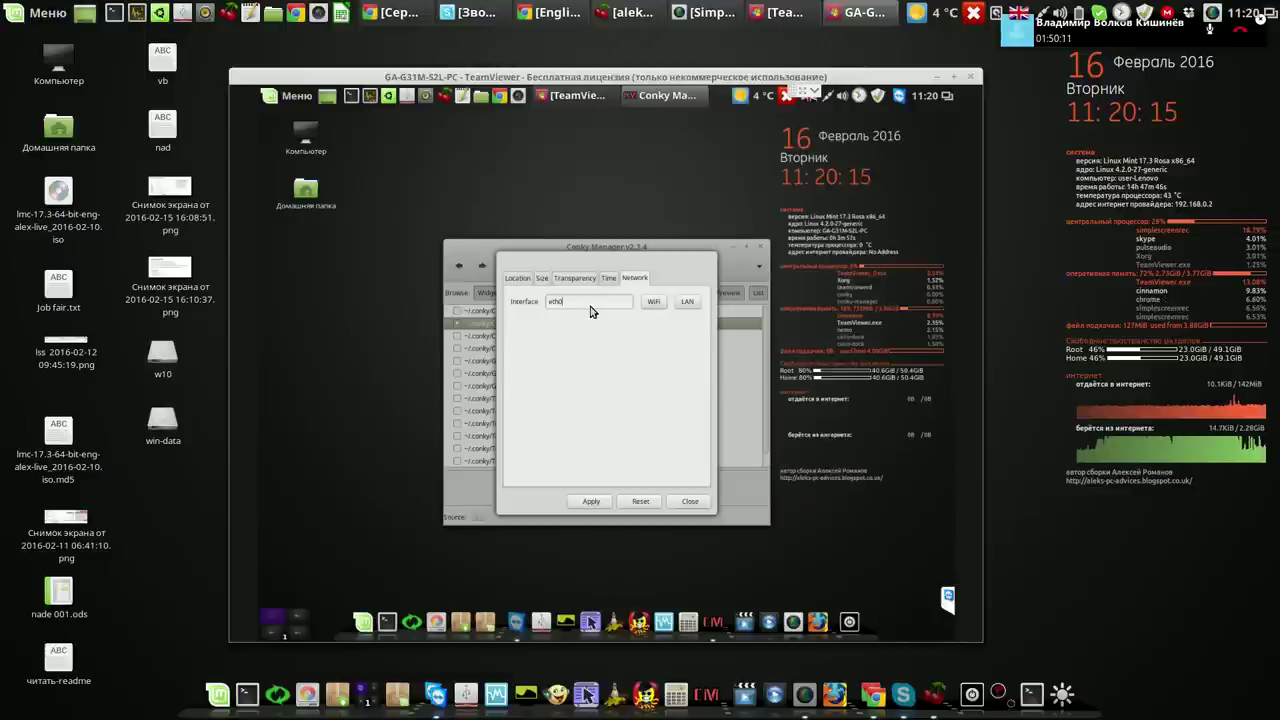
key(BackSpace)
text(1)
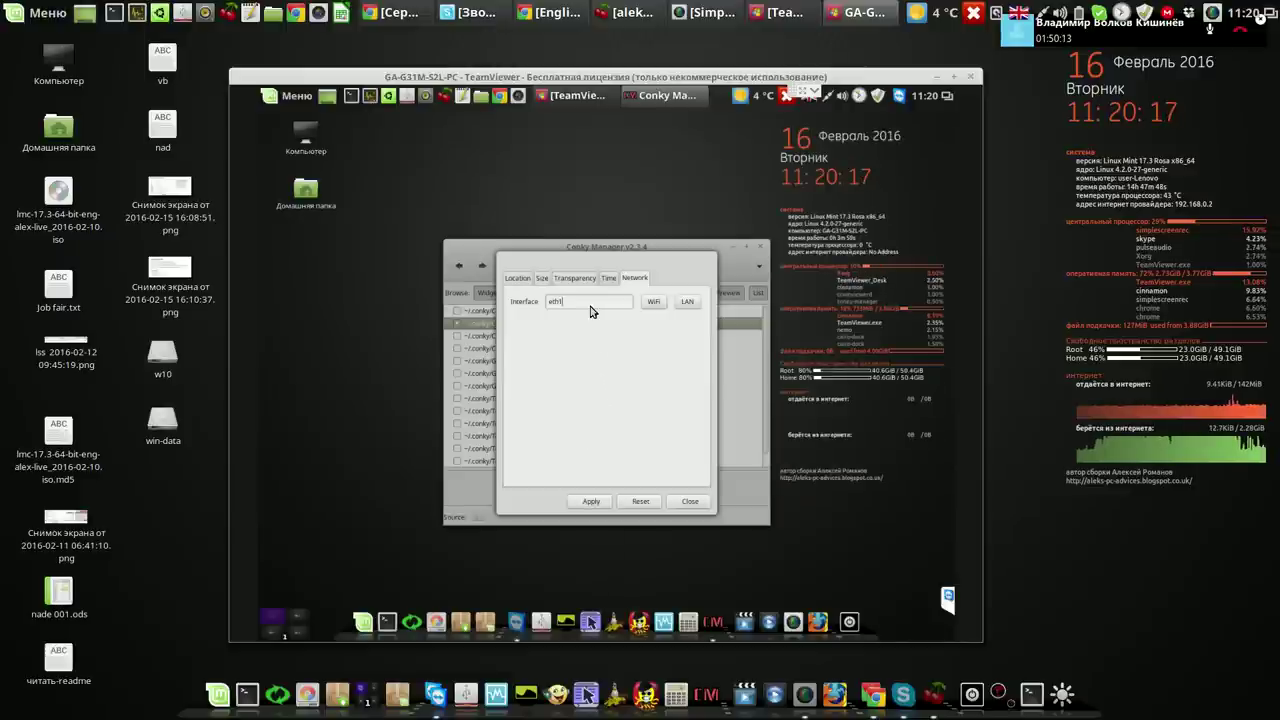
click(591, 501)
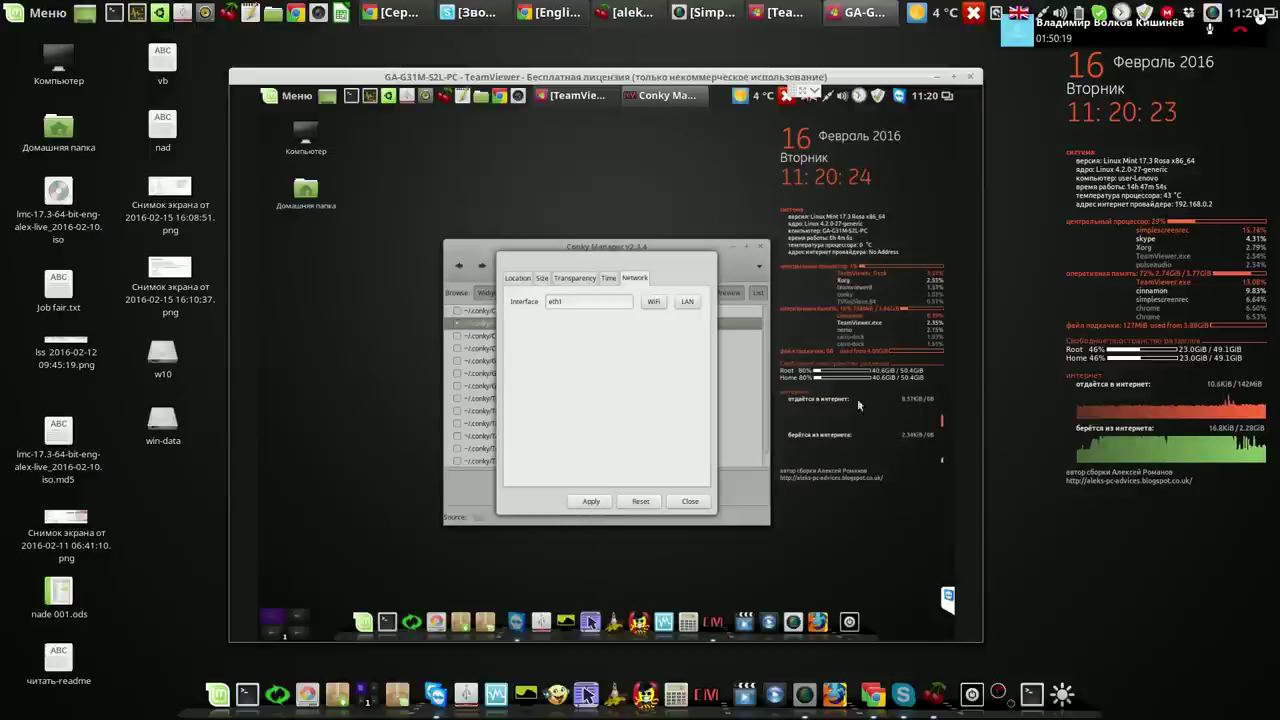
click(692, 502)
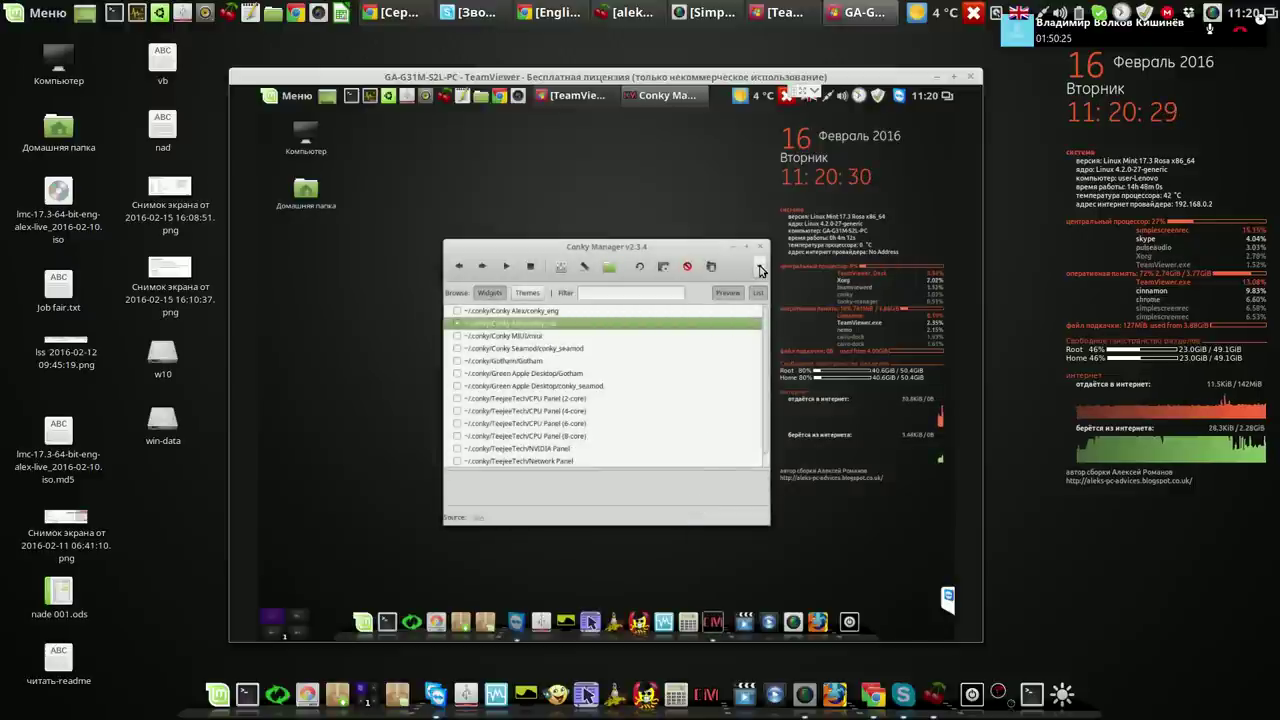
Step: Turn on Run Conky at system startup, close Conky Manager, and nudge the session window up-left
click(760, 267)
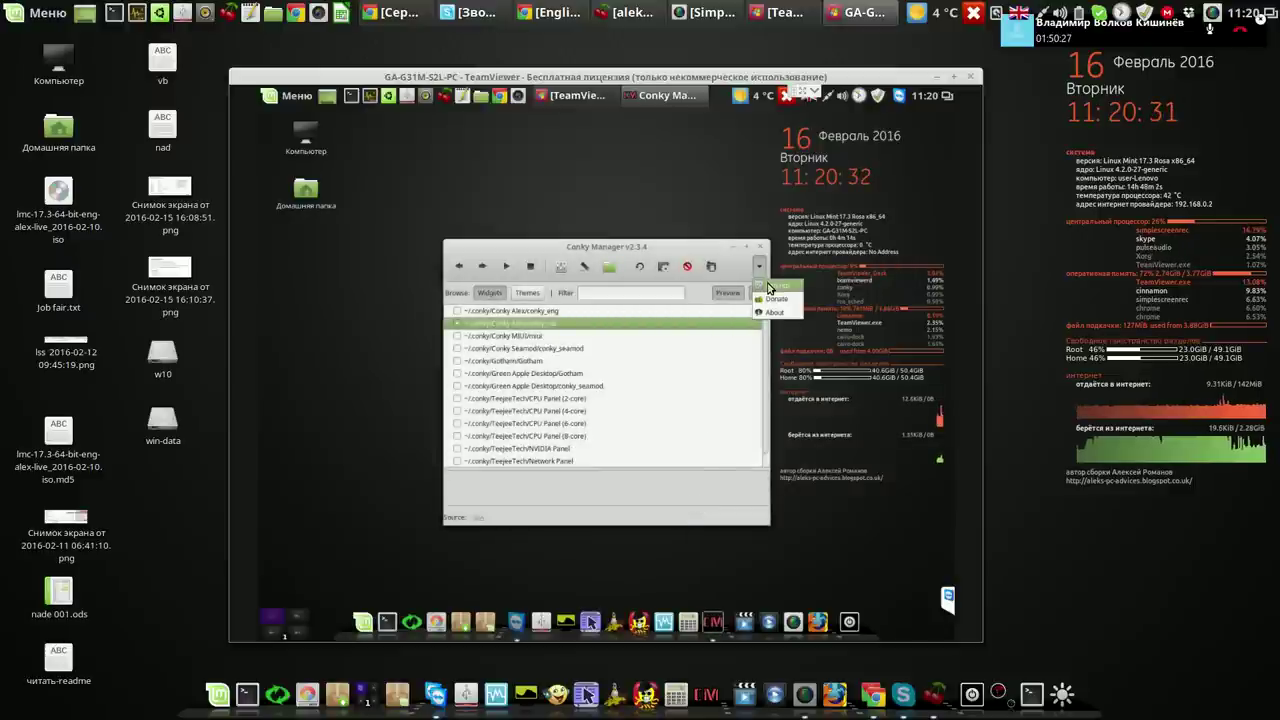
click(770, 287)
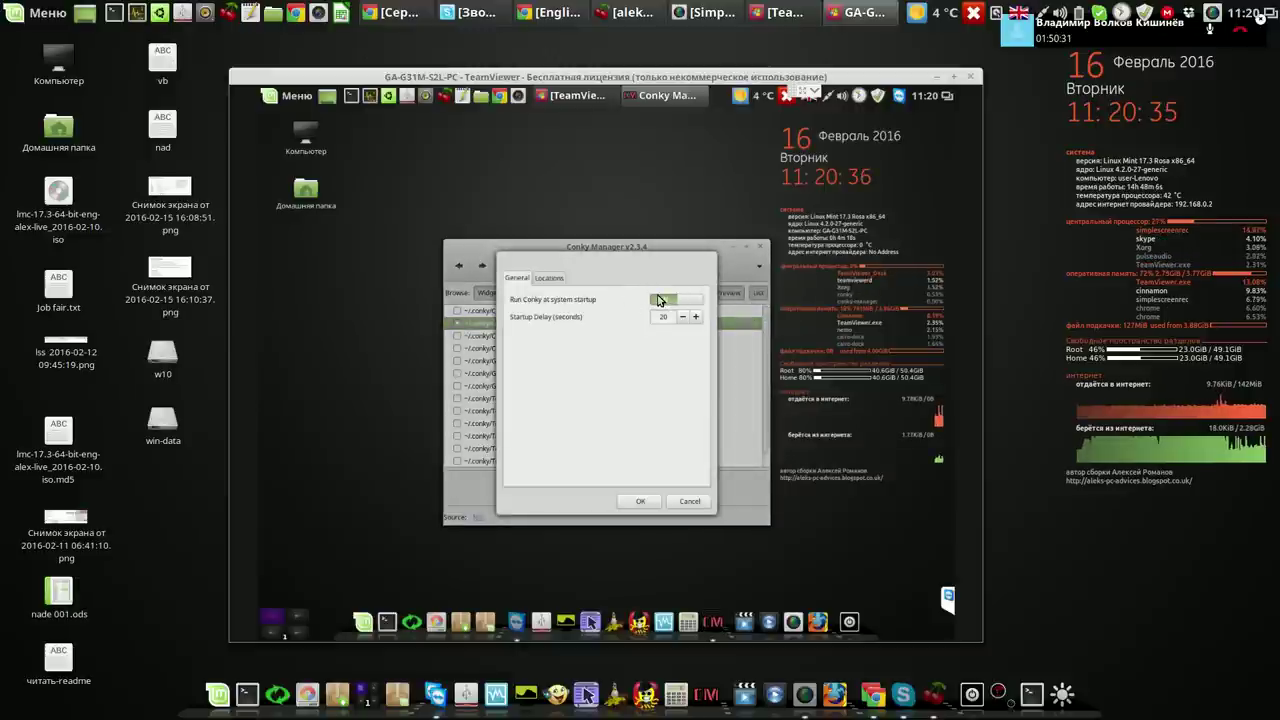
click(658, 300)
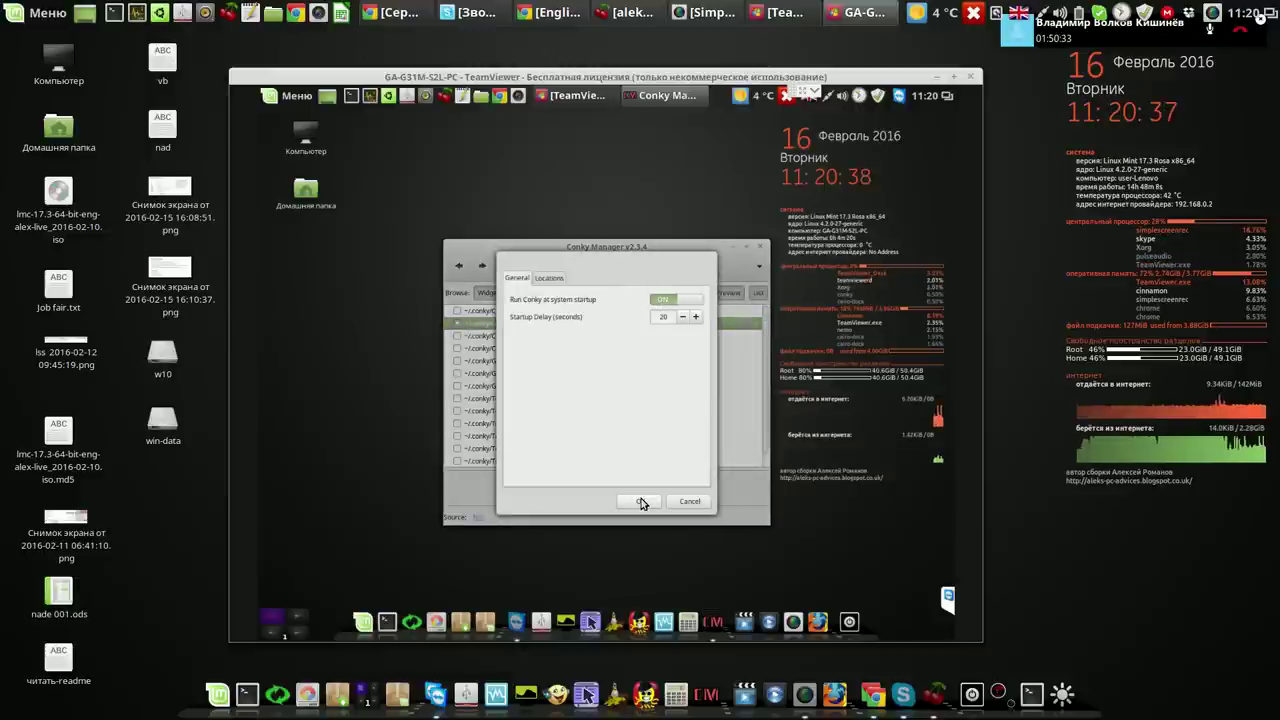
click(642, 502)
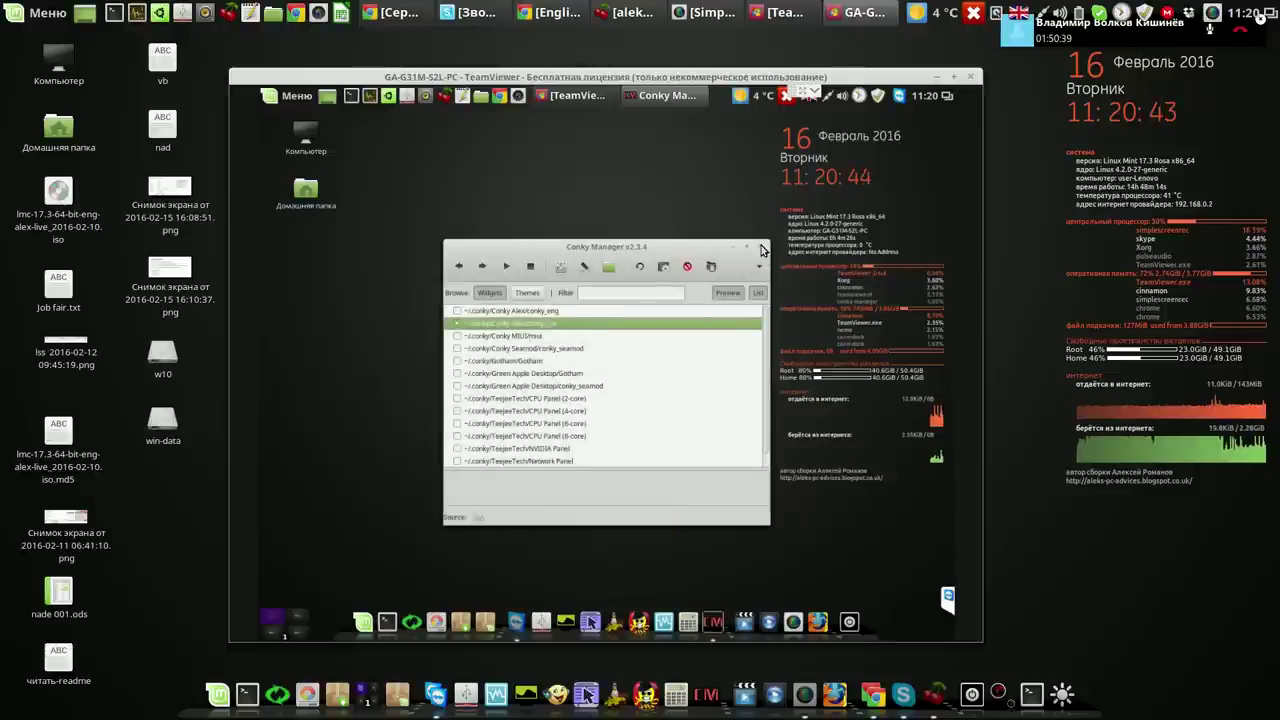
click(762, 249)
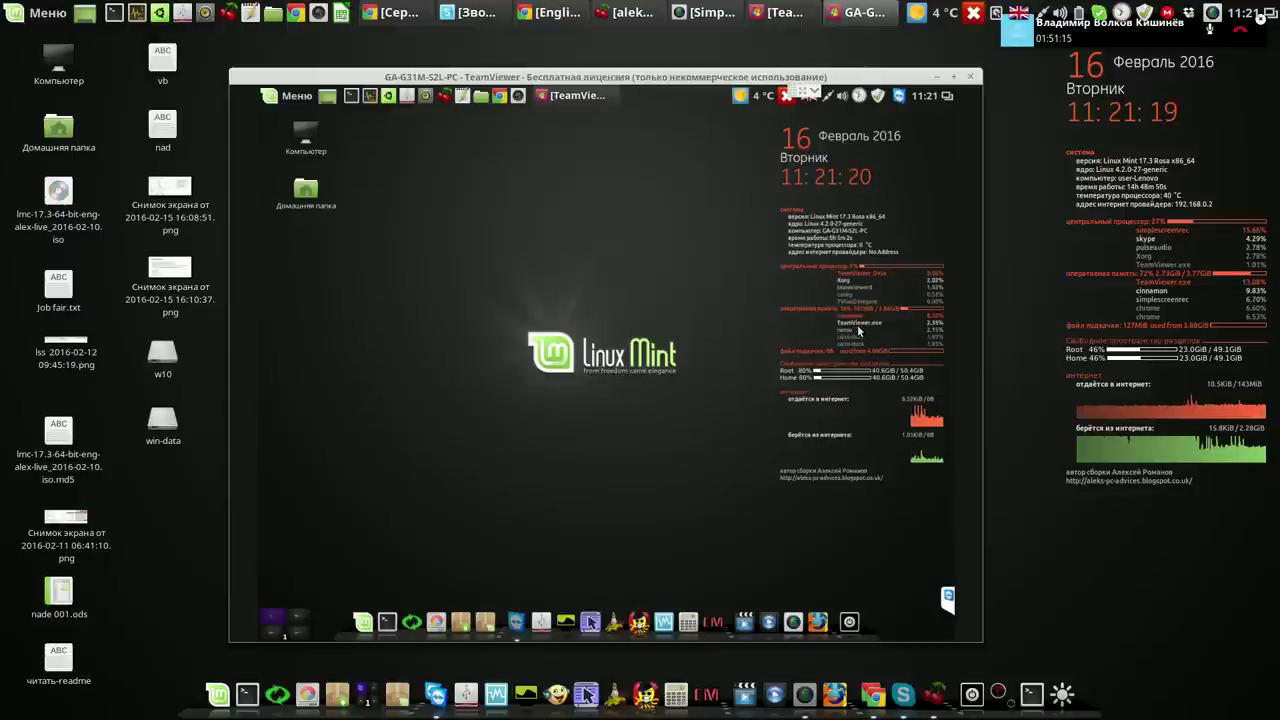
drag(713, 80, 678, 48)
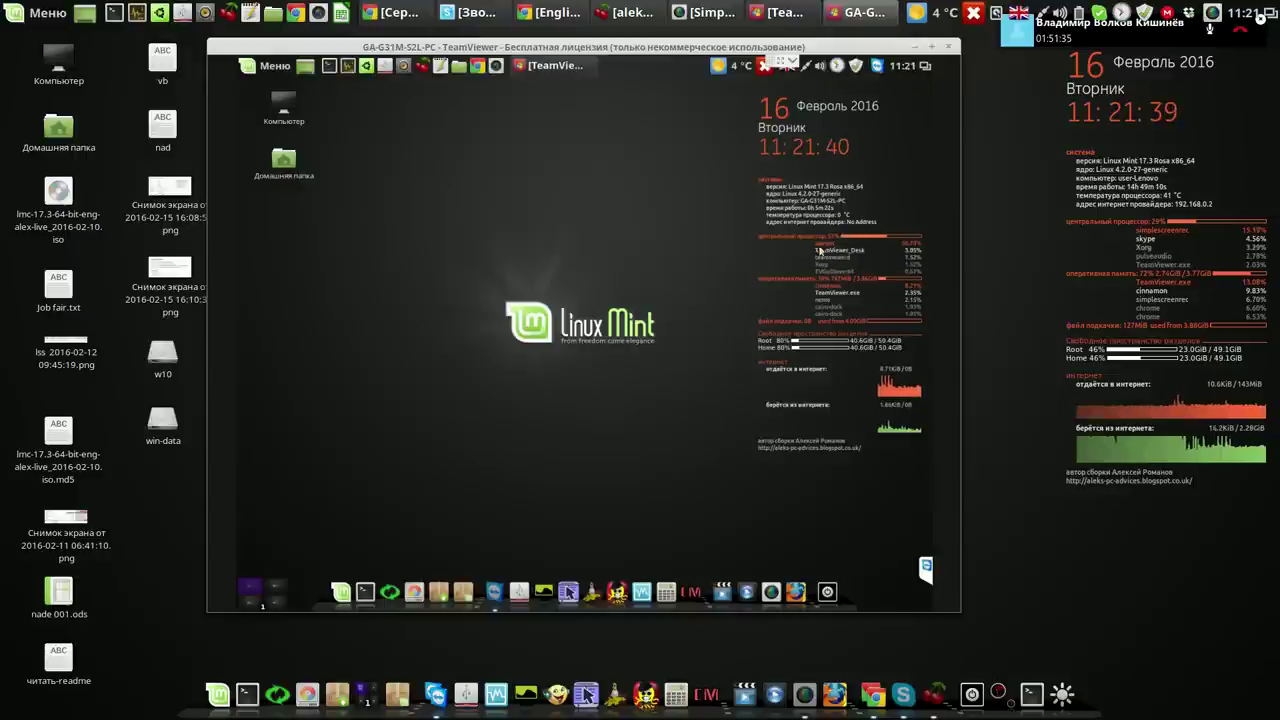
Step: Unlock Date and Time settings with the password and set the city to Кишинев
click(901, 67)
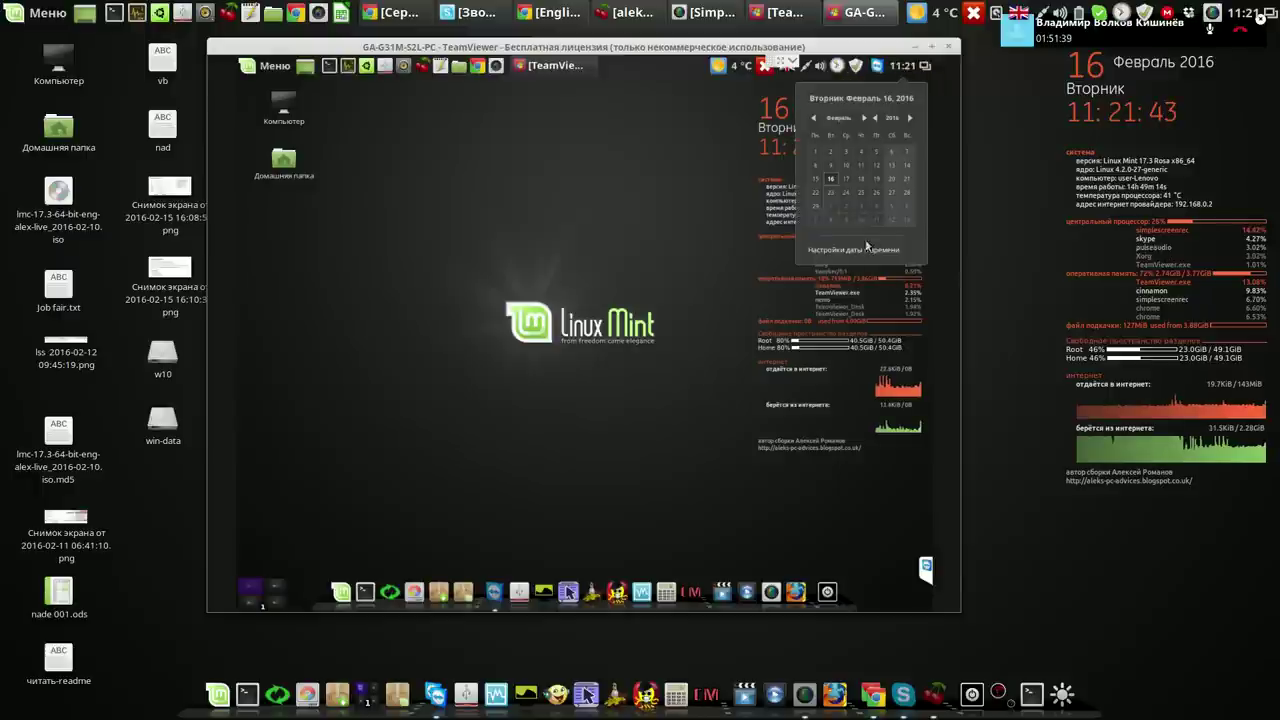
click(854, 251)
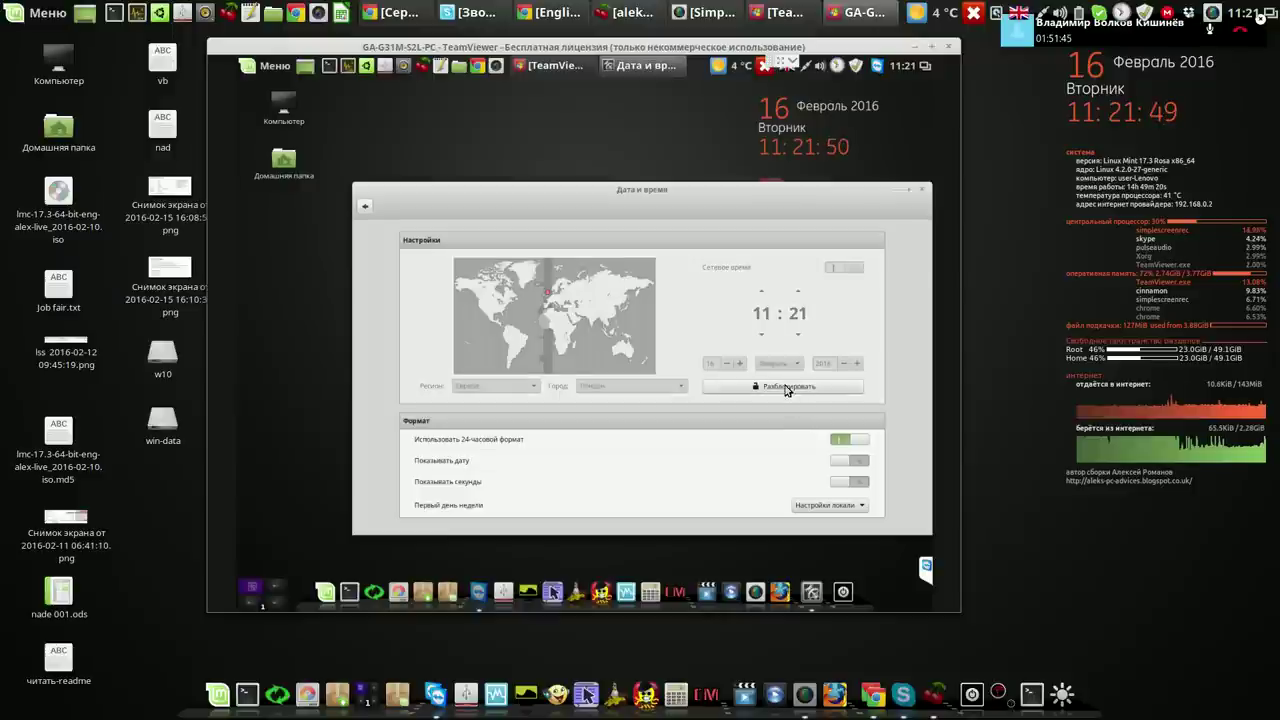
click(785, 388)
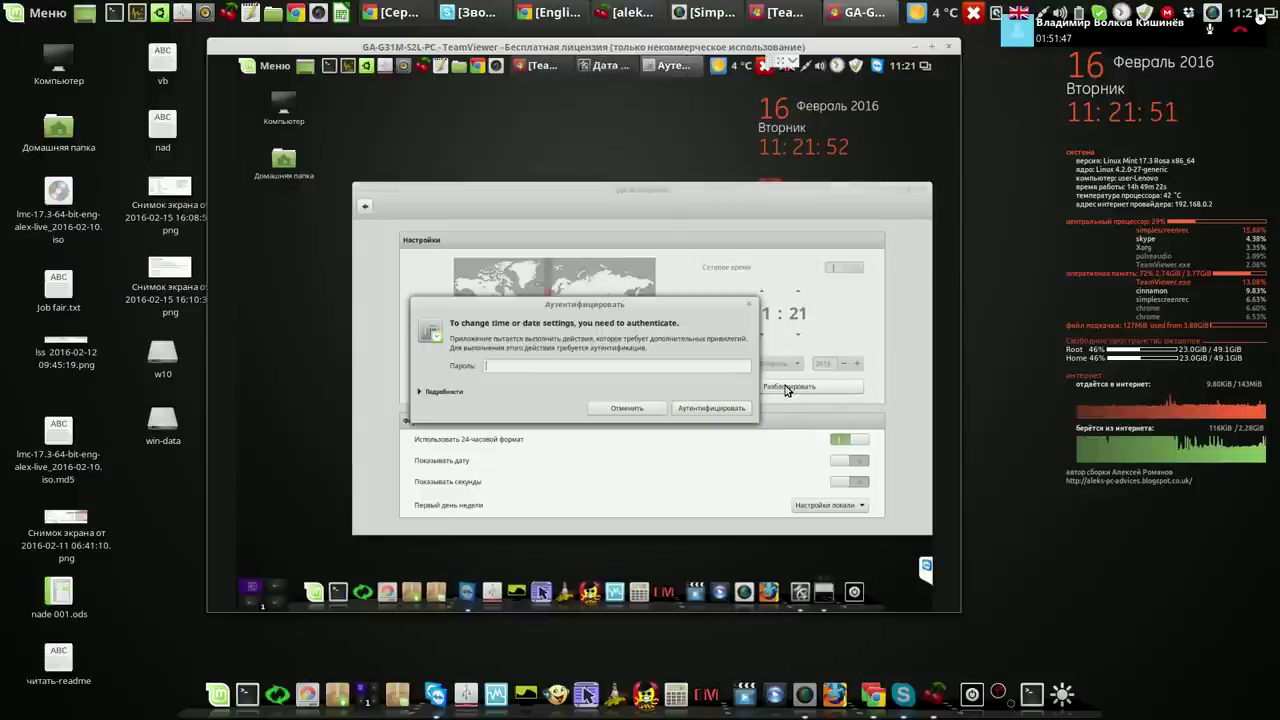
text(1)
key(Return)
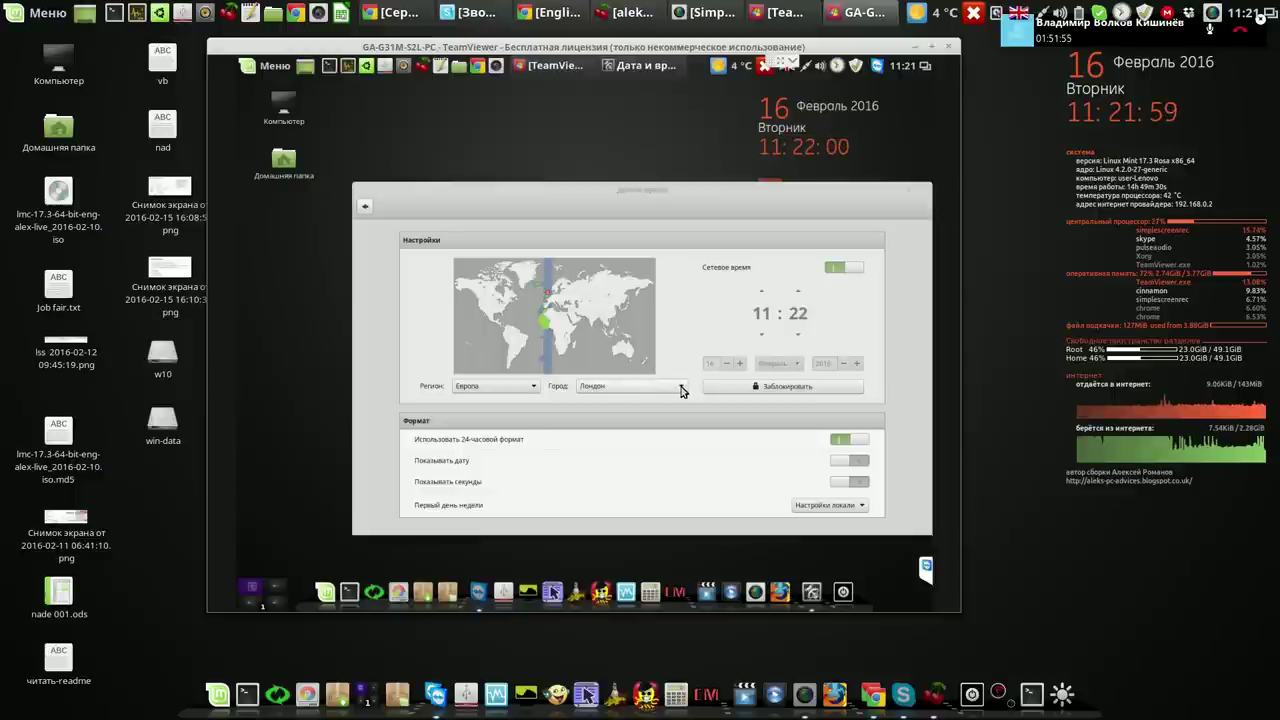
click(680, 390)
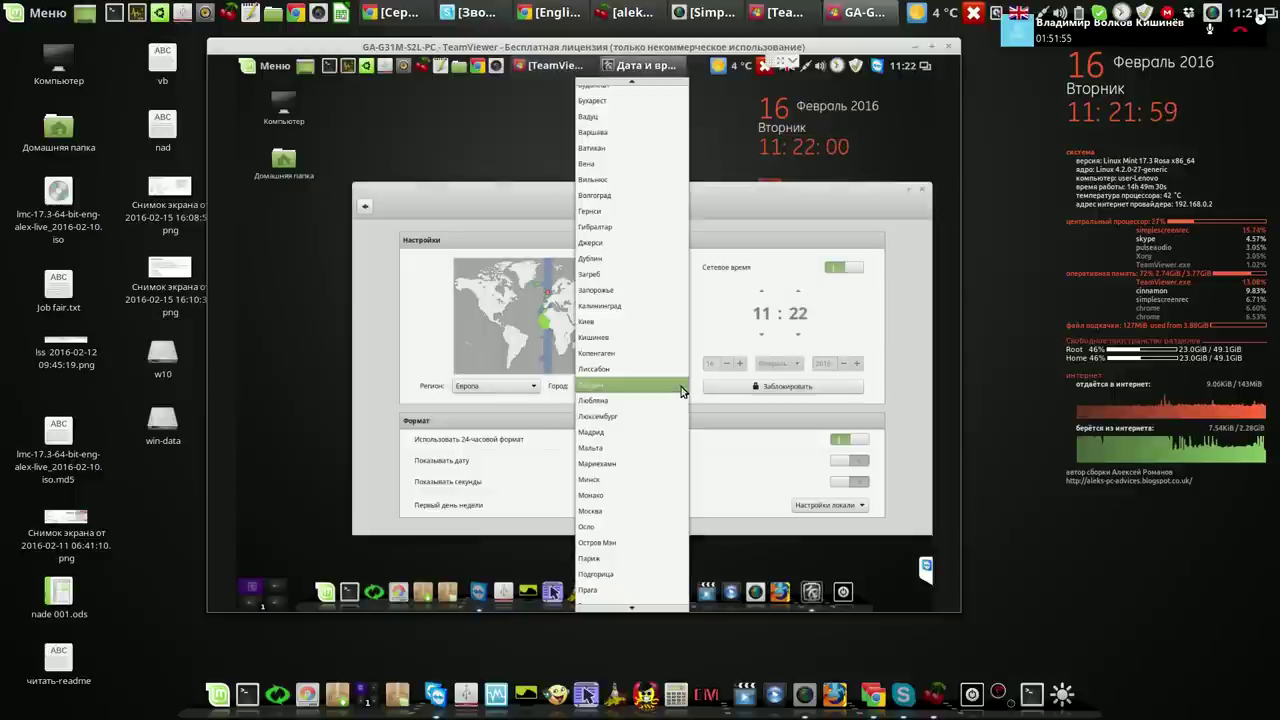
click(633, 338)
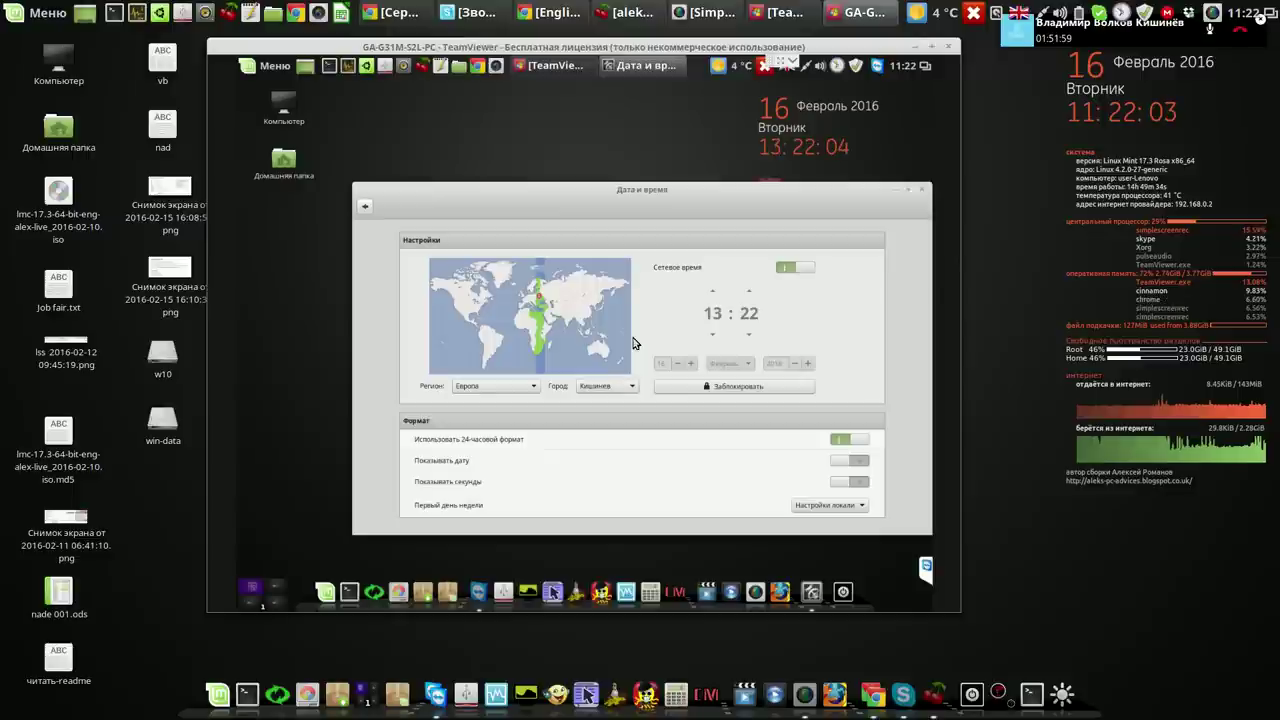
click(735, 388)
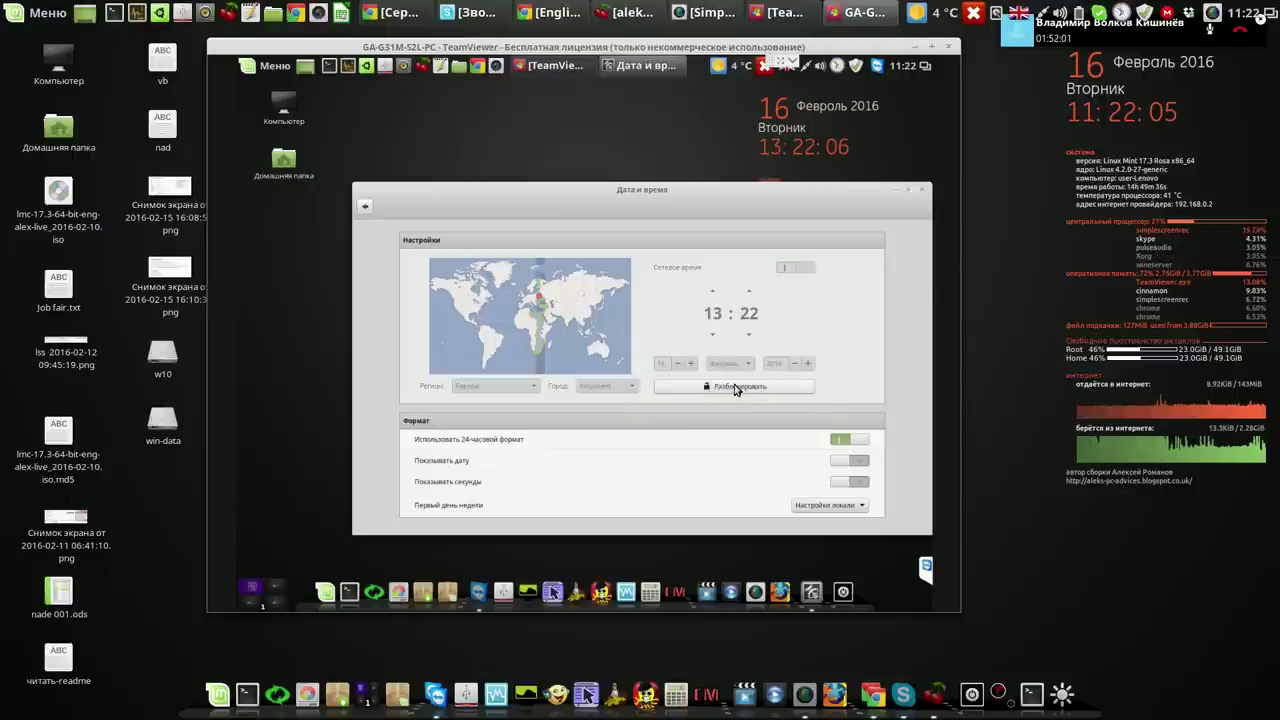
click(924, 194)
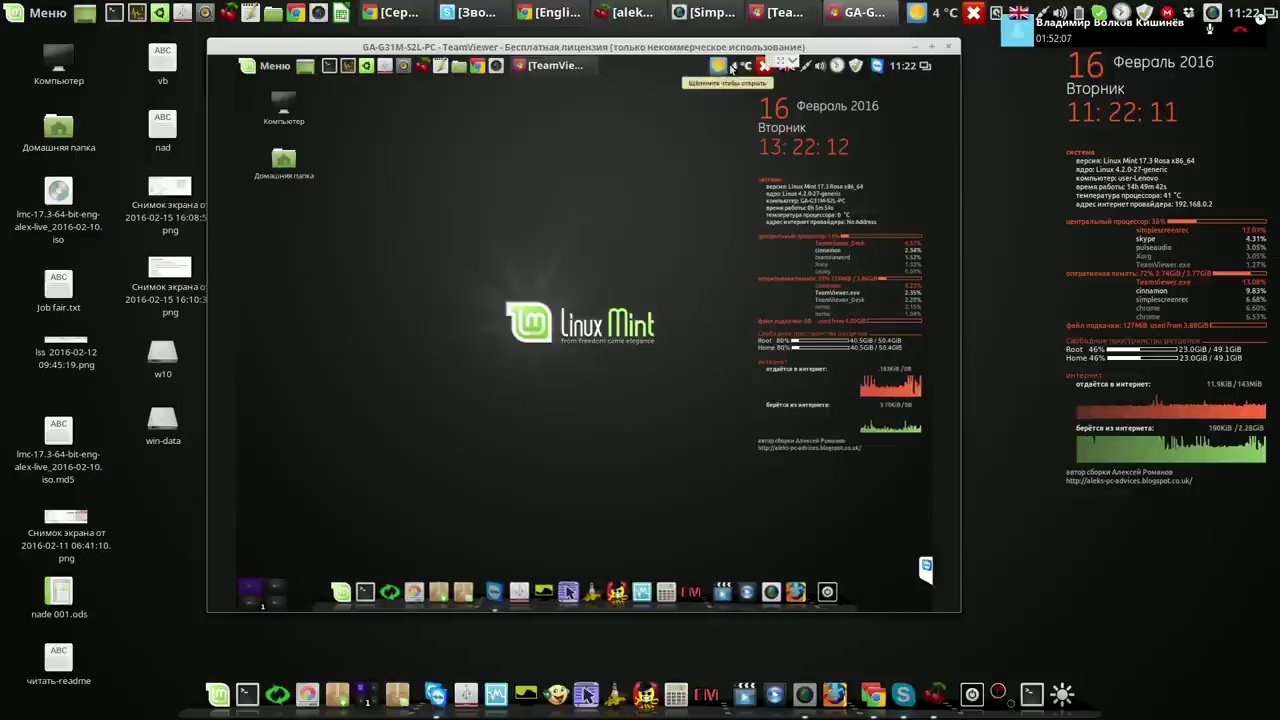
Step: Check the weather forecast popup, then open the Weather applet's Настройка… settings
right_click(731, 67)
click(669, 175)
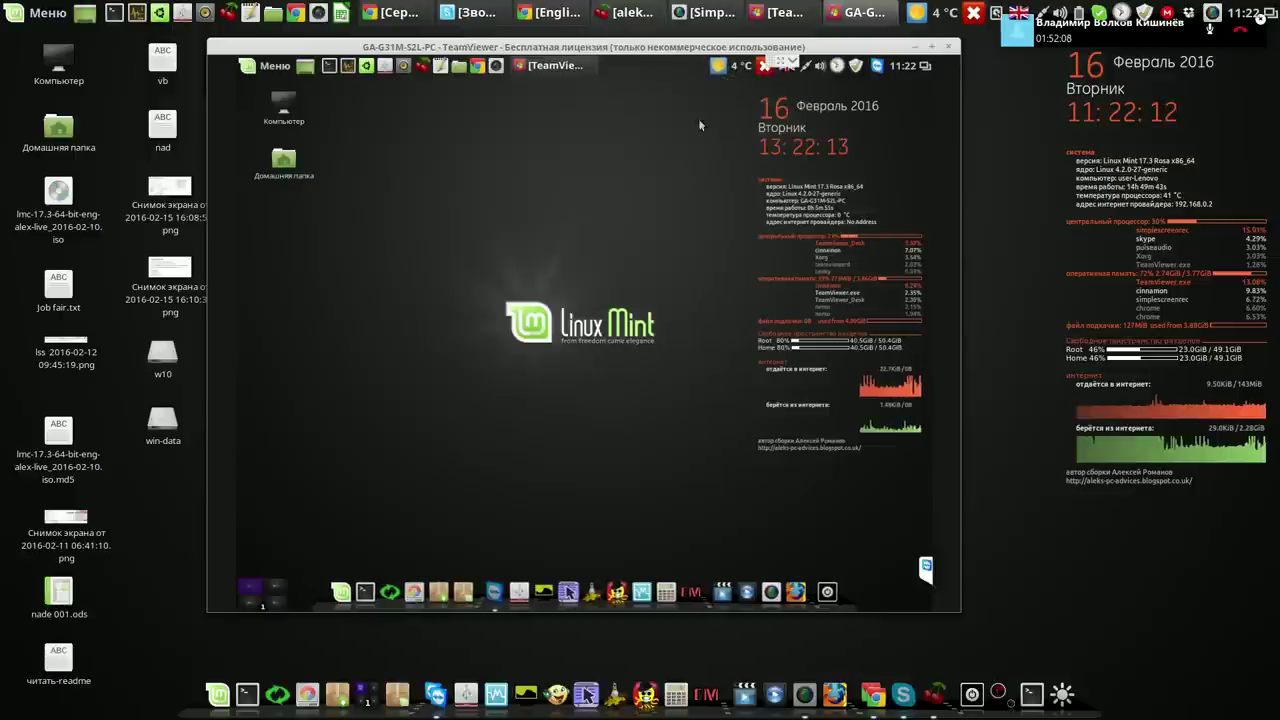
click(731, 67)
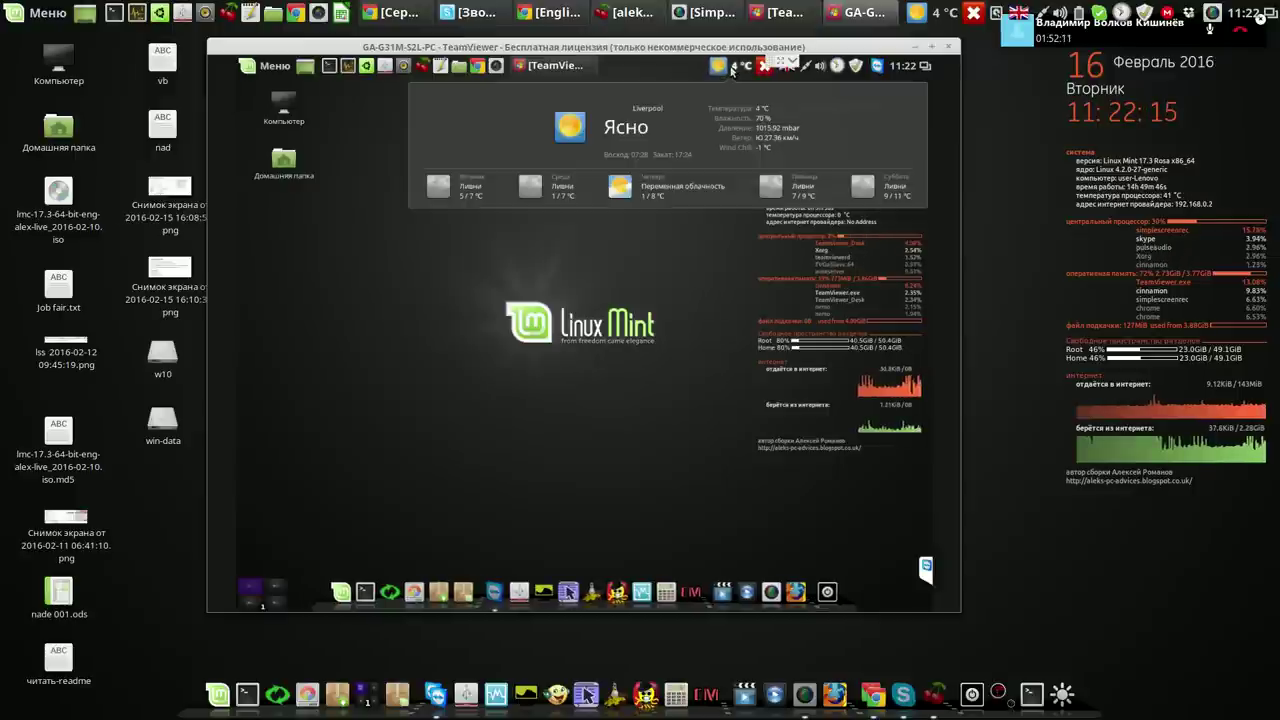
click(731, 67)
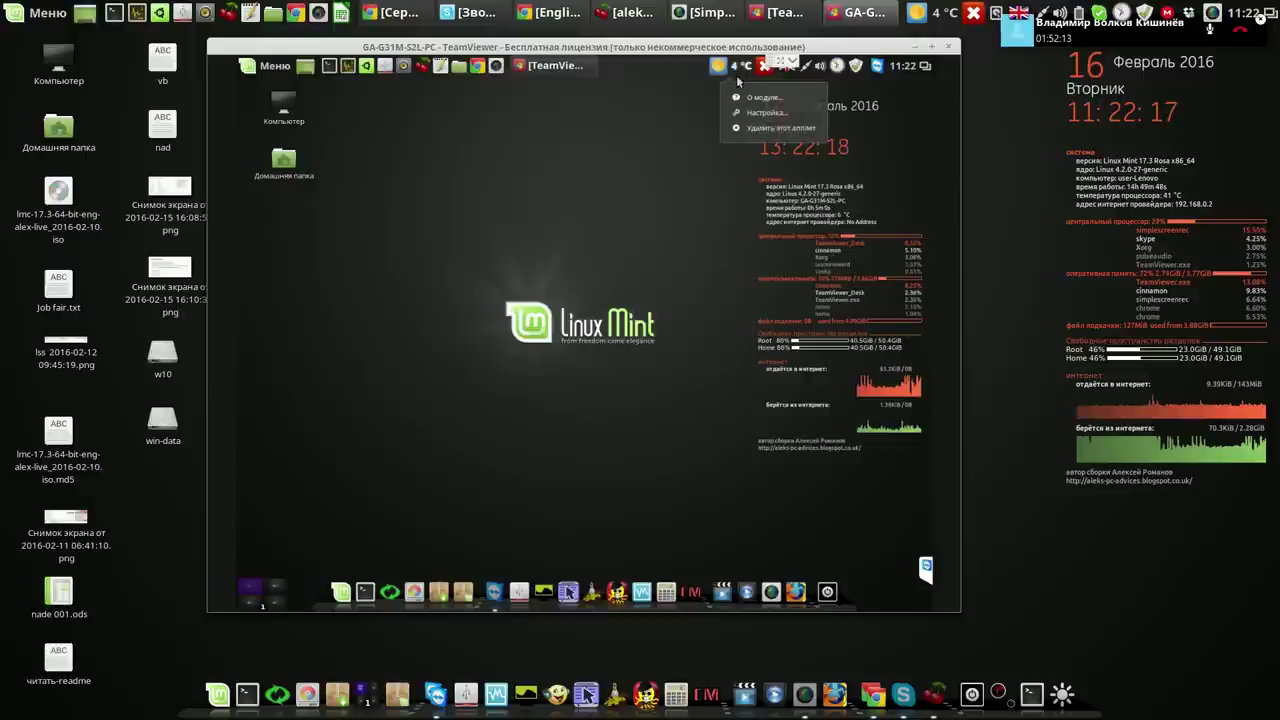
click(659, 148)
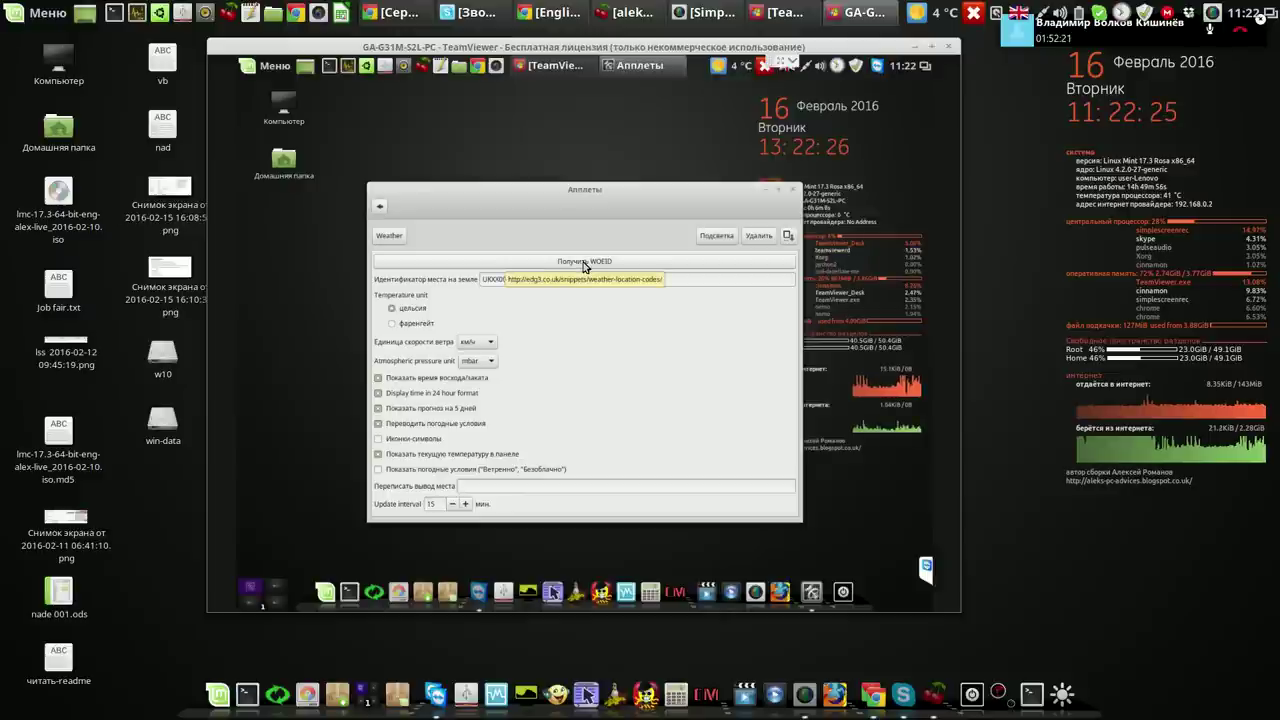
Step: Search 'chisinau' on weather.codes via Получить WOEID and copy its code MDXX0001
click(585, 262)
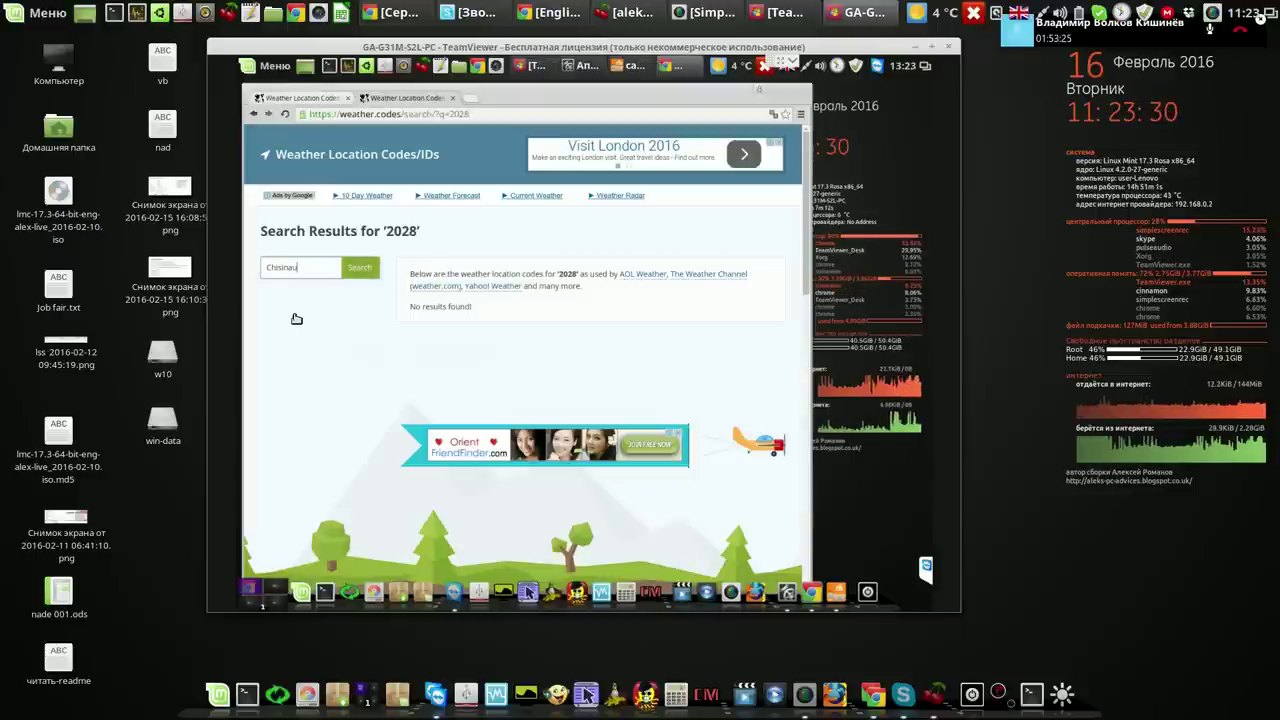
click(356, 274)
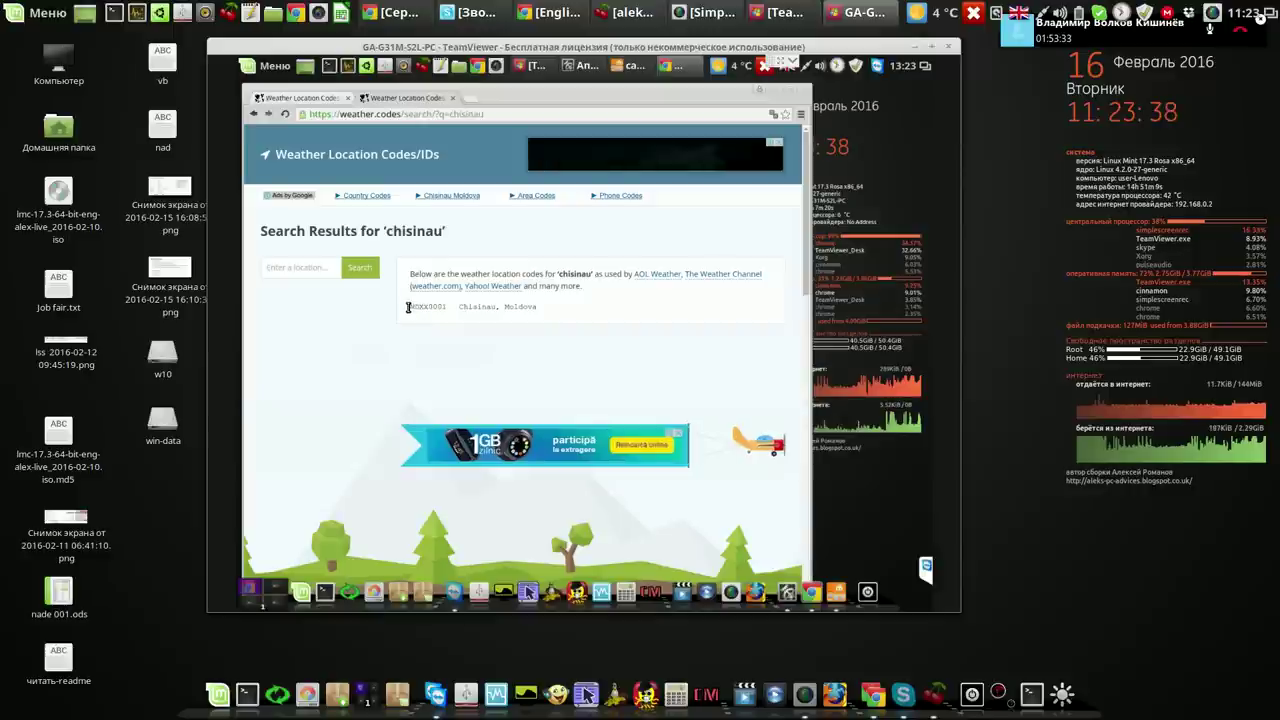
drag(443, 334, 418, 306)
right_click(443, 334)
click(443, 338)
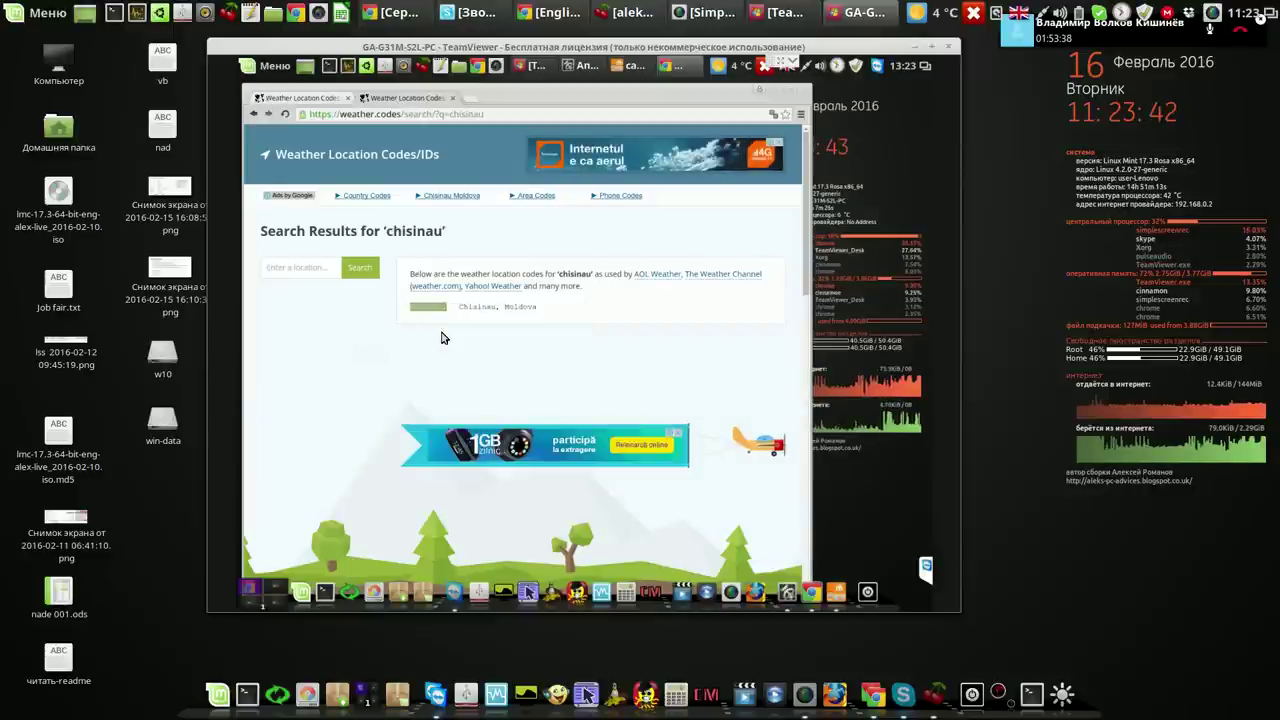
click(783, 95)
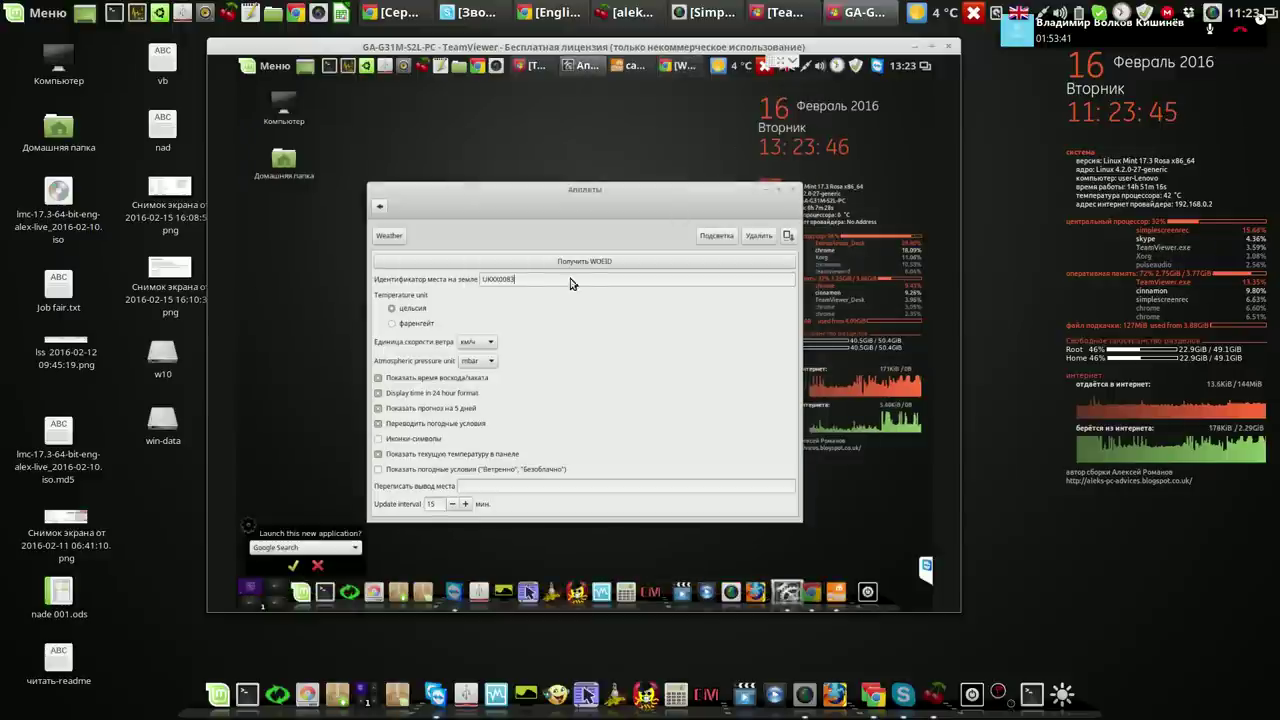
Step: Replace location ID UKXX0083 with MDXX0001, turn off symbolic icons, and set pressure to mm Hg
double_click(538, 282)
right_click(538, 282)
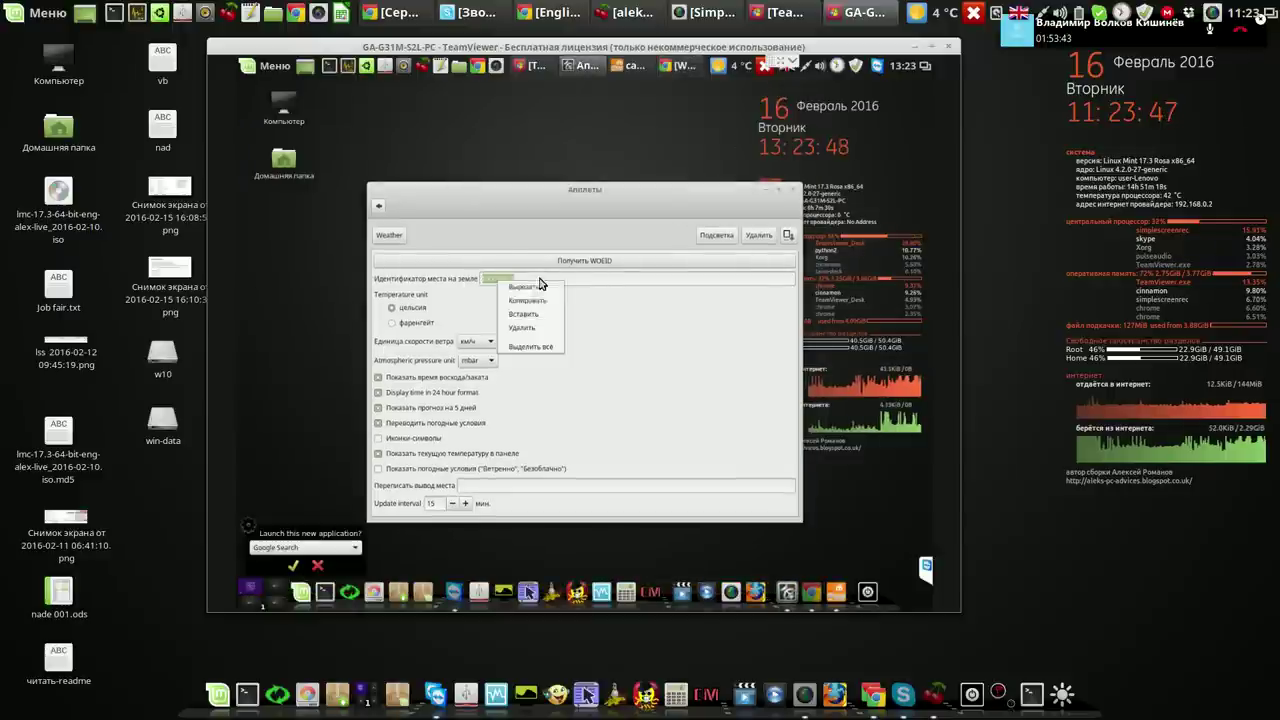
click(528, 313)
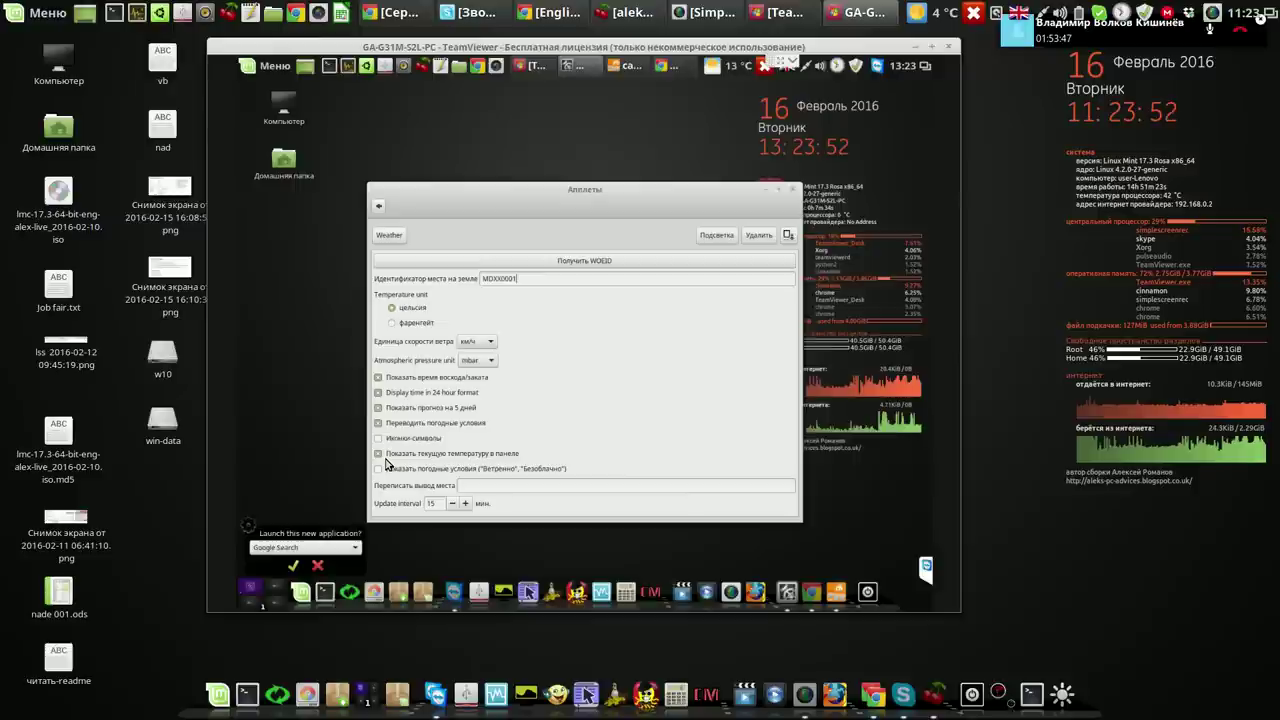
click(379, 439)
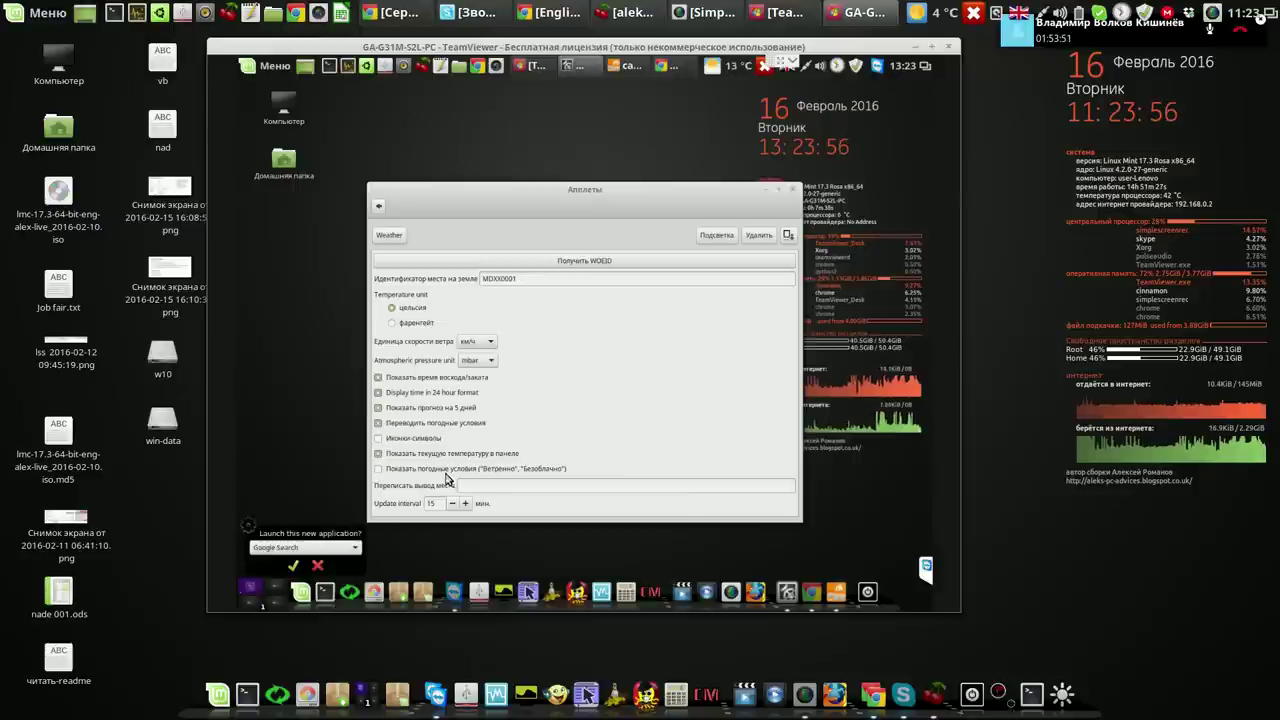
click(490, 362)
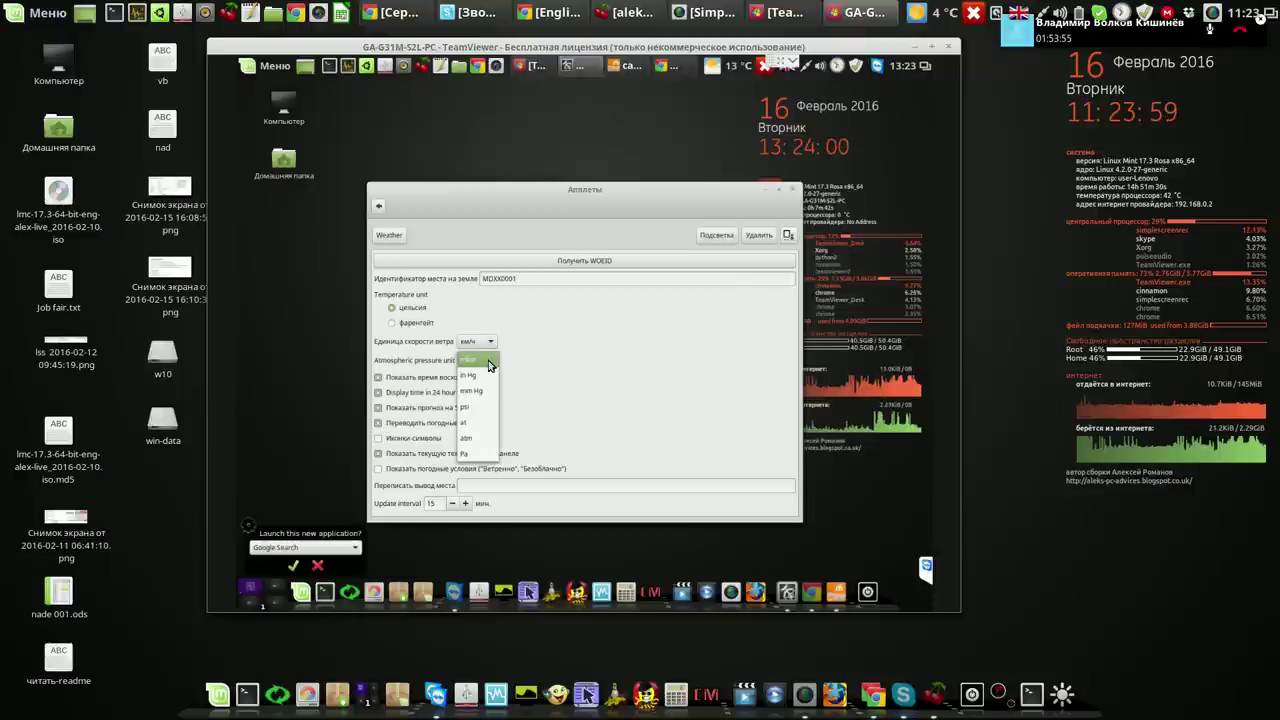
click(480, 394)
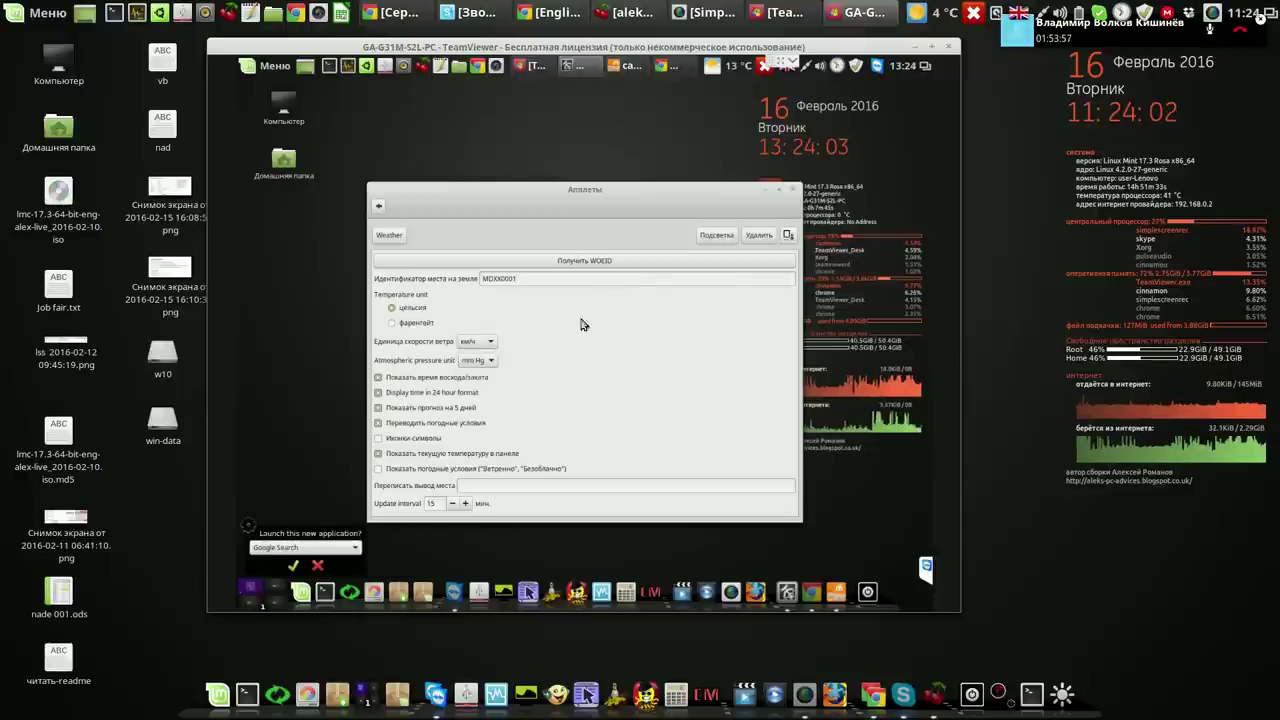
Step: Close the applet settings and verify the forecast shows Chisinau at 13 °C
click(794, 189)
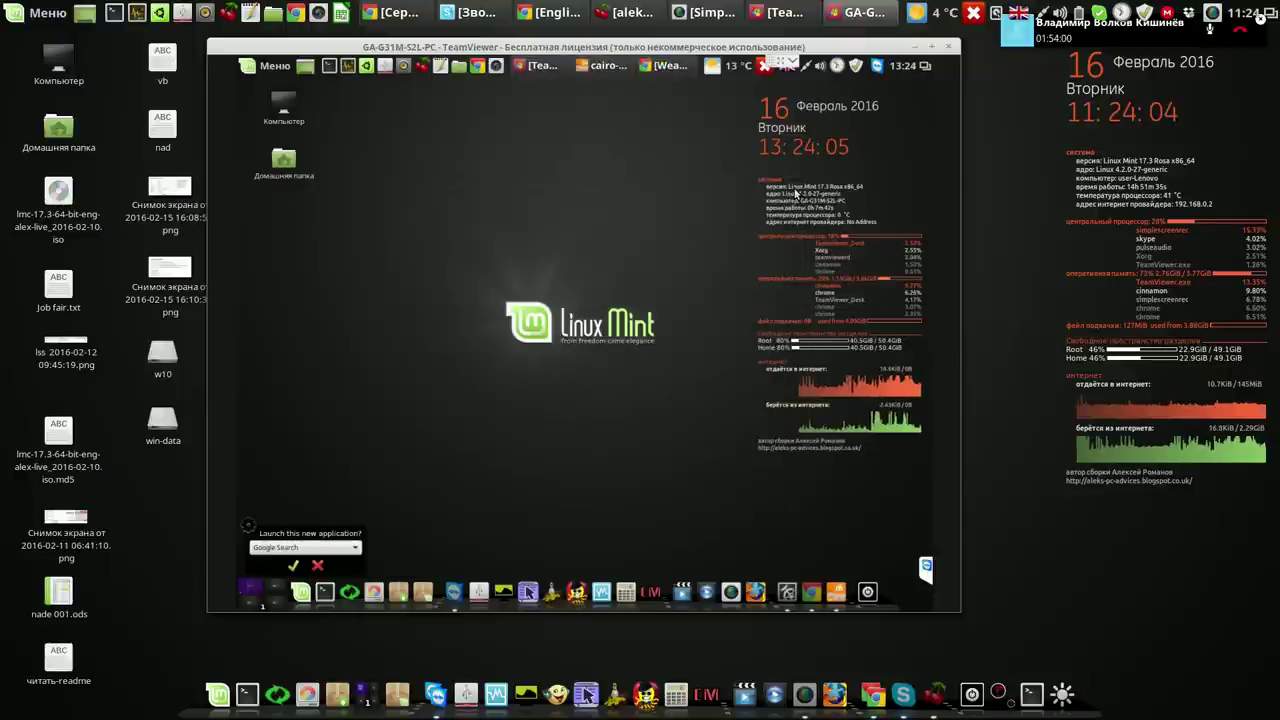
click(317, 565)
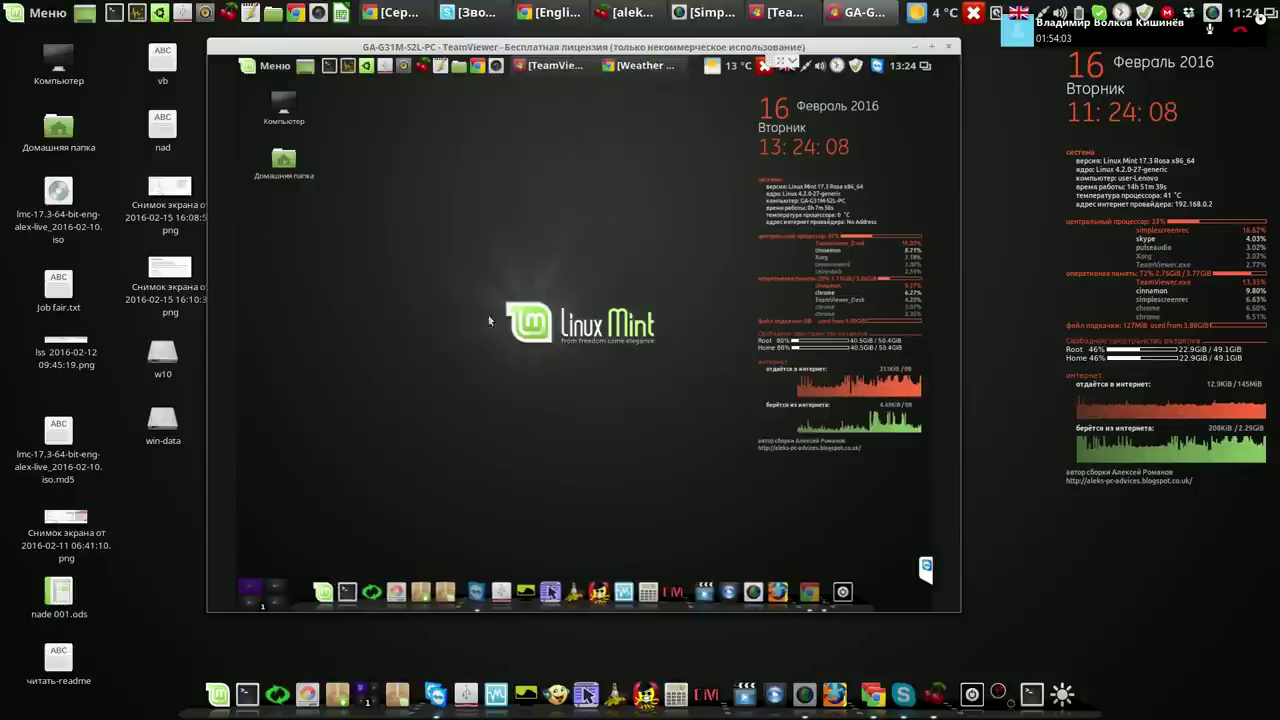
click(727, 65)
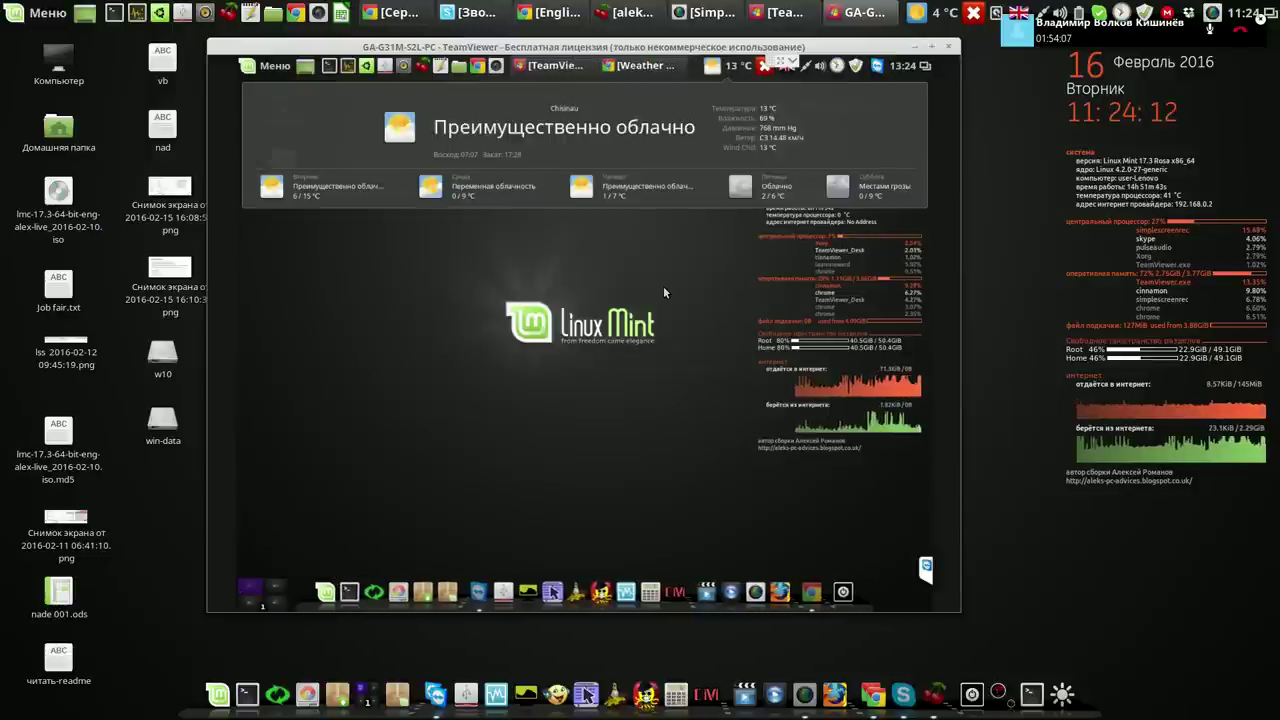
click(727, 65)
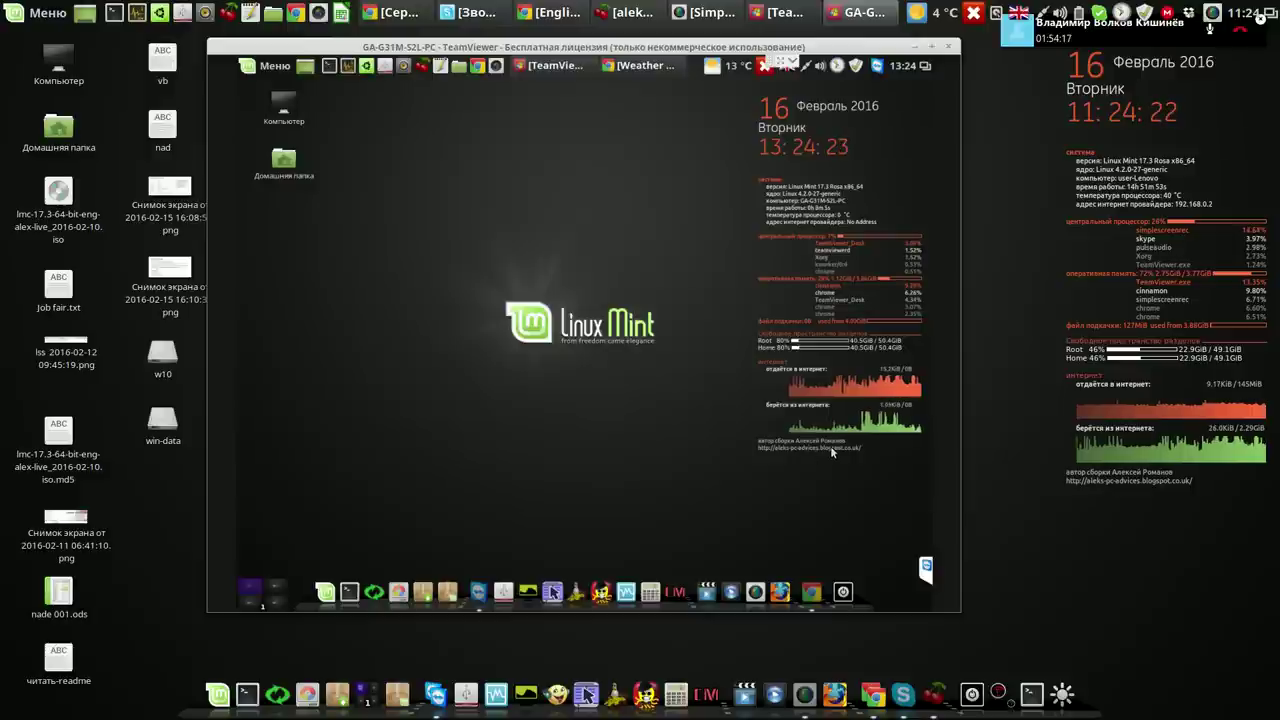
click(366, 66)
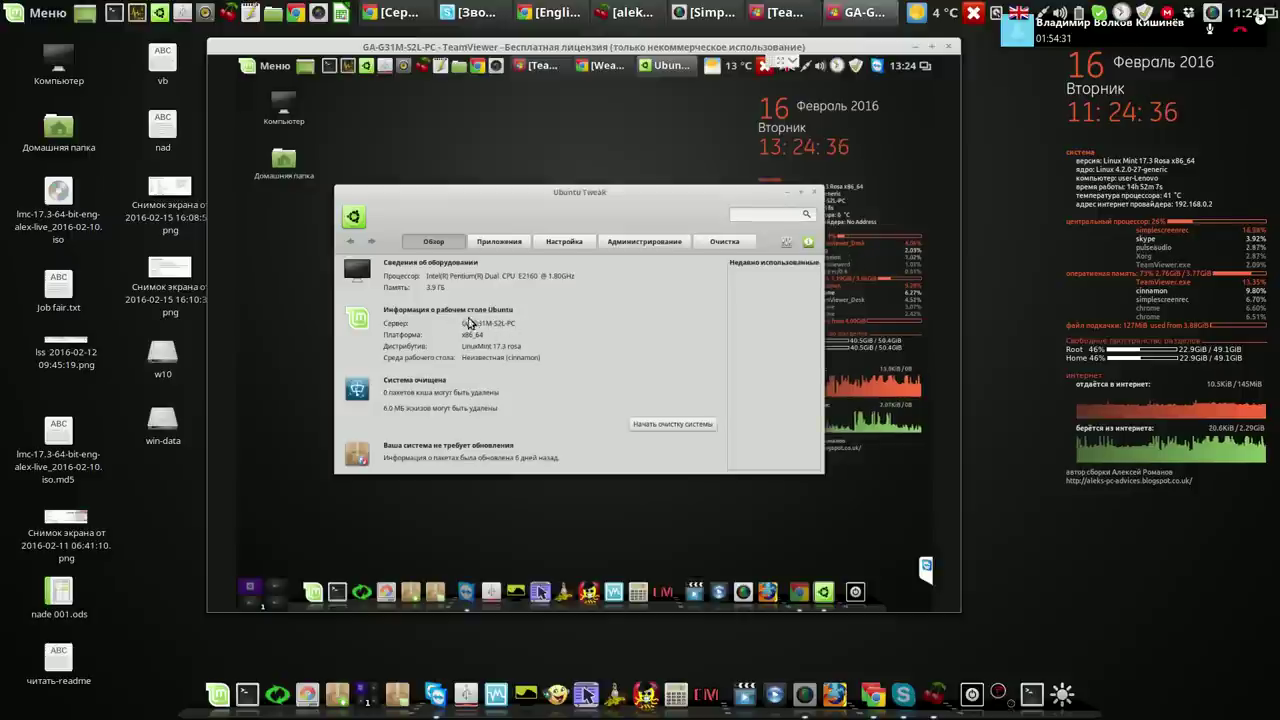
drag(634, 193, 561, 171)
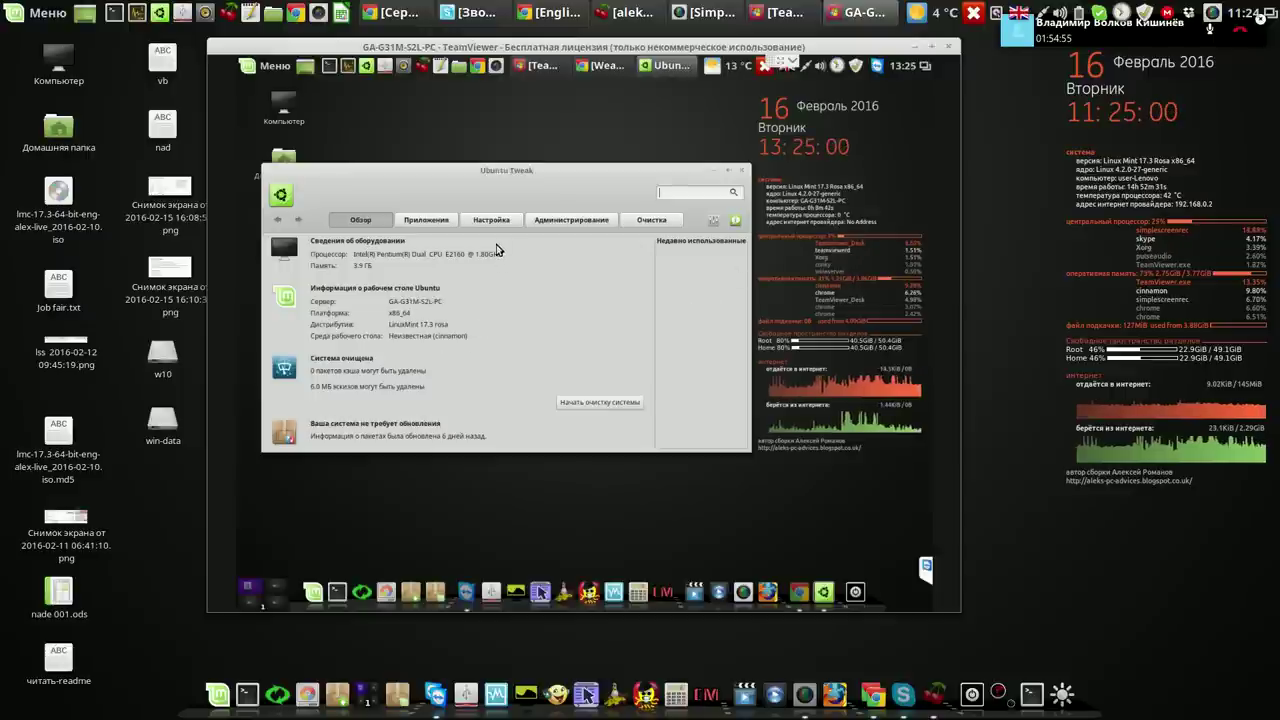
drag(562, 175, 541, 109)
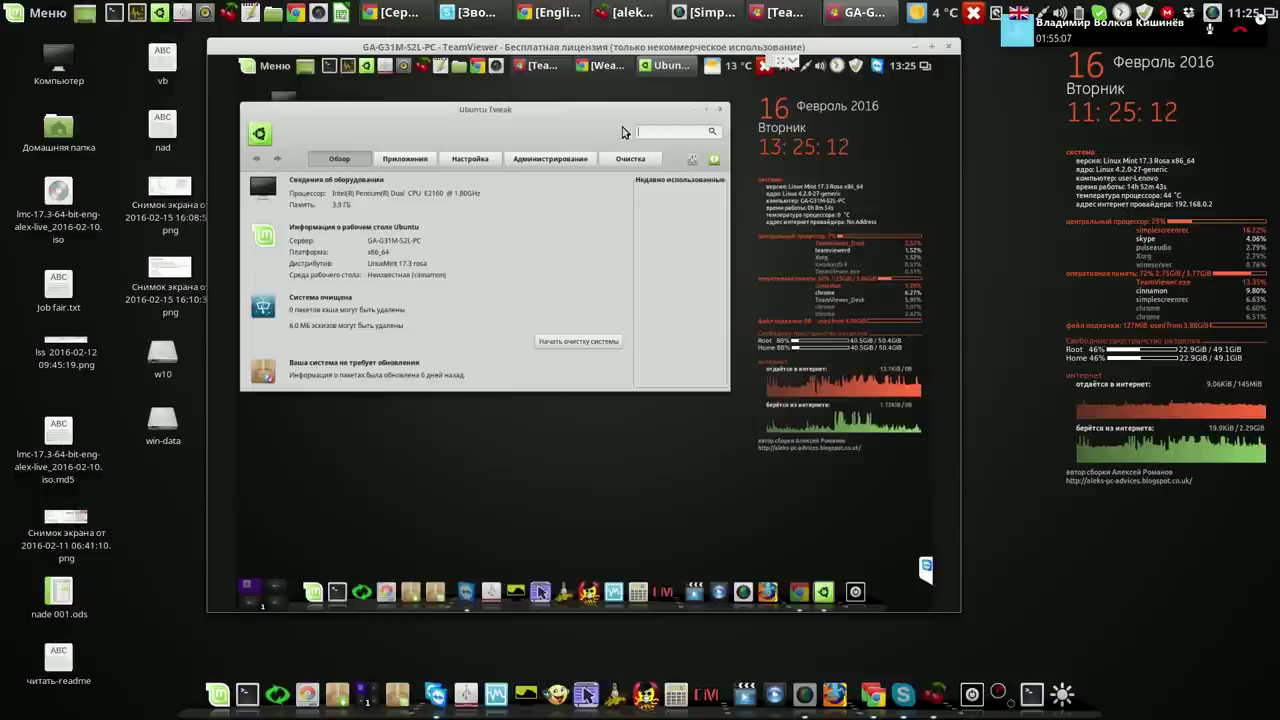
click(721, 108)
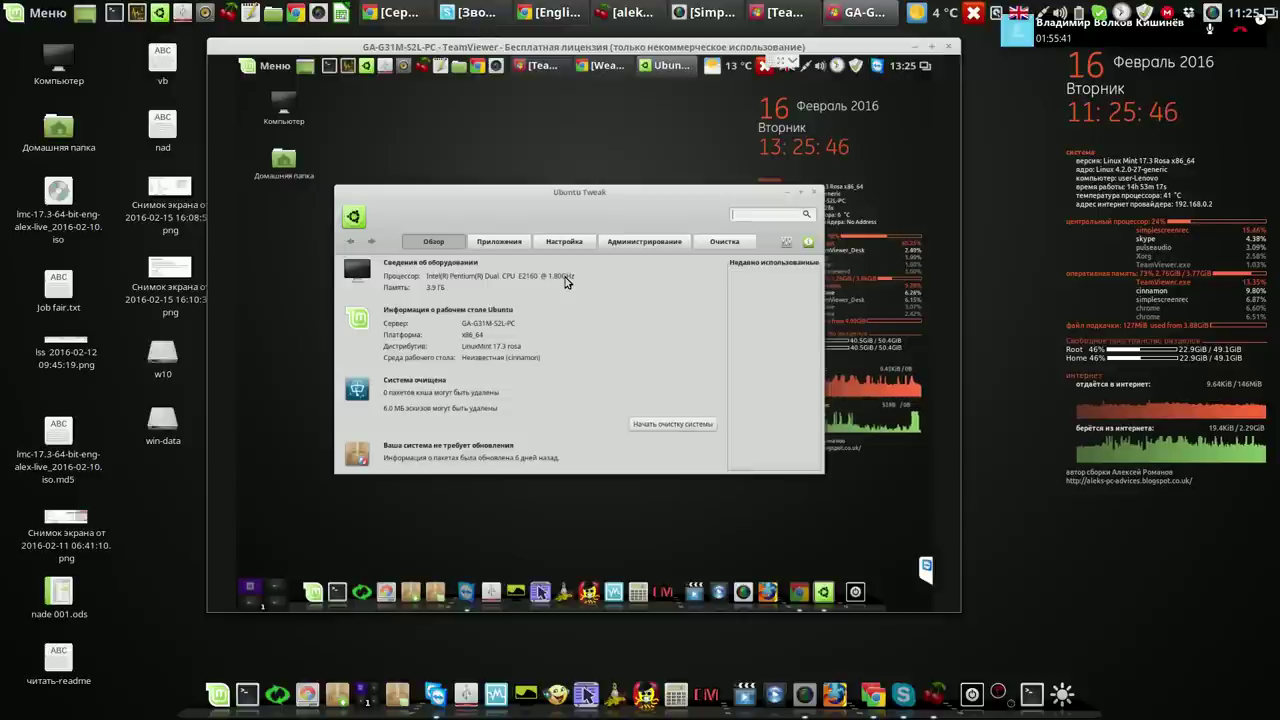
click(814, 192)
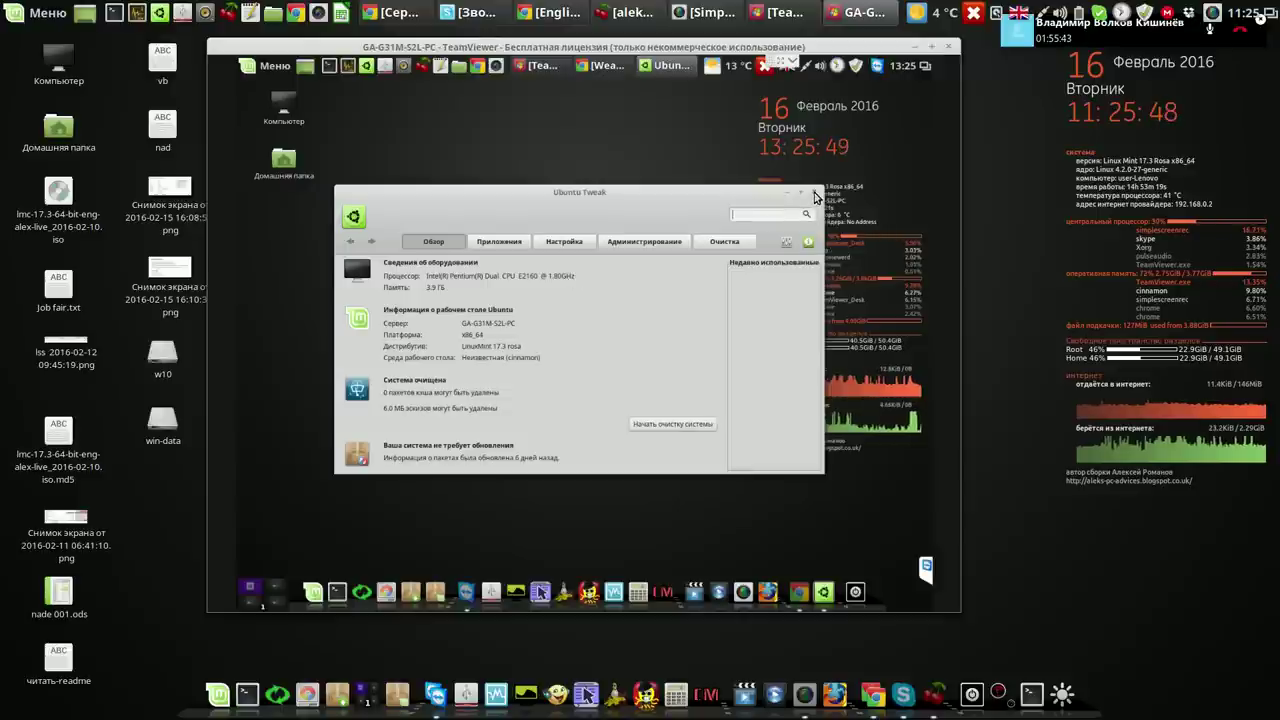
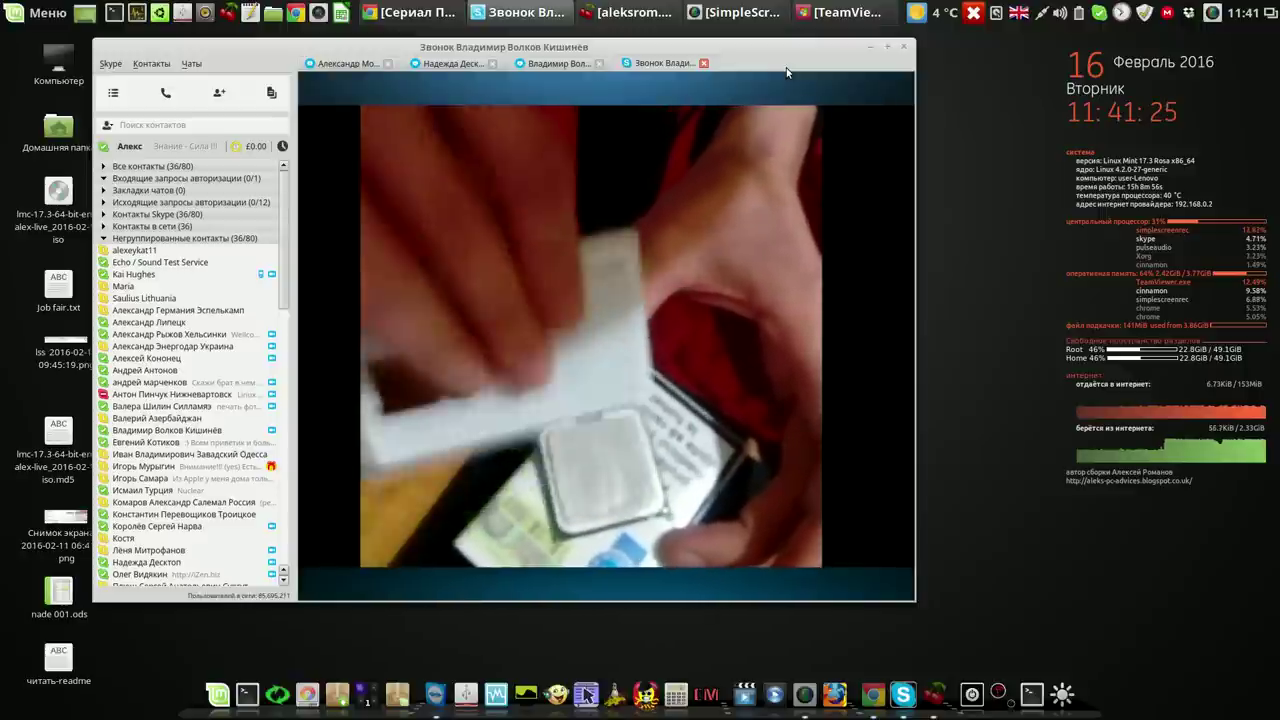
Step: During the Skype call, open and dismiss the SimpleScreenRecorder tray menu, then reopen it
right_click(1212, 14)
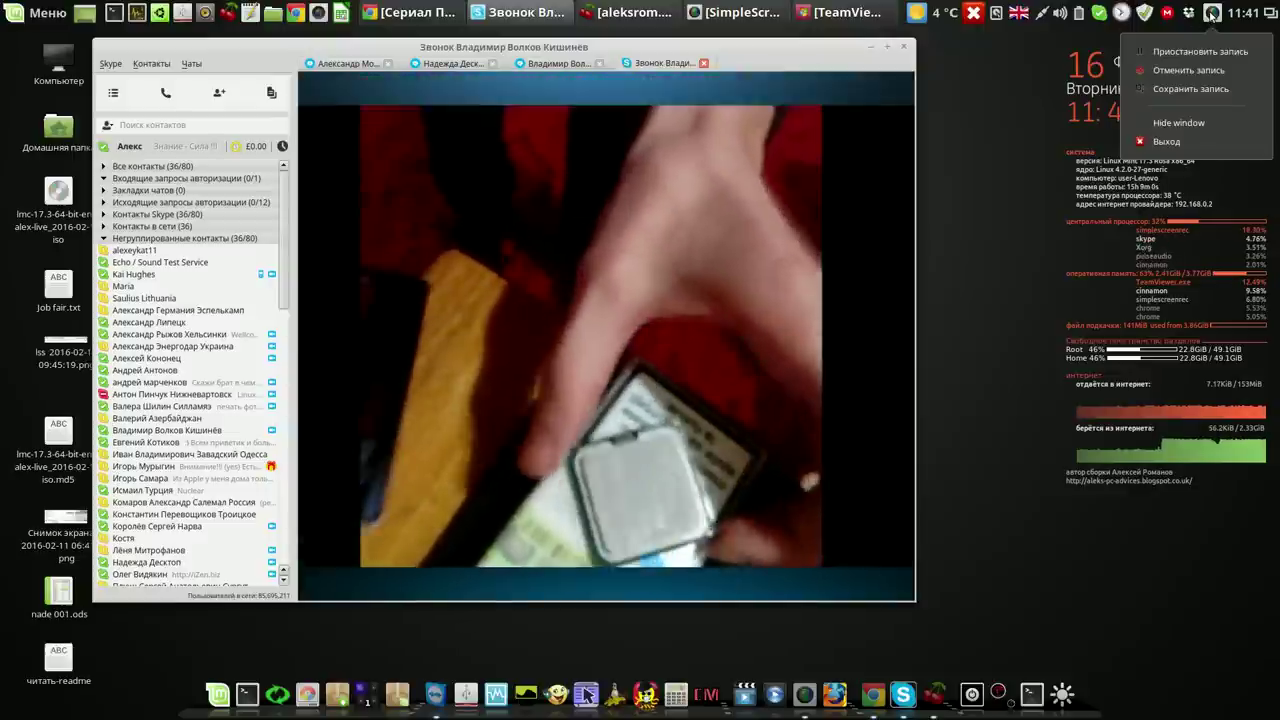
click(1212, 14)
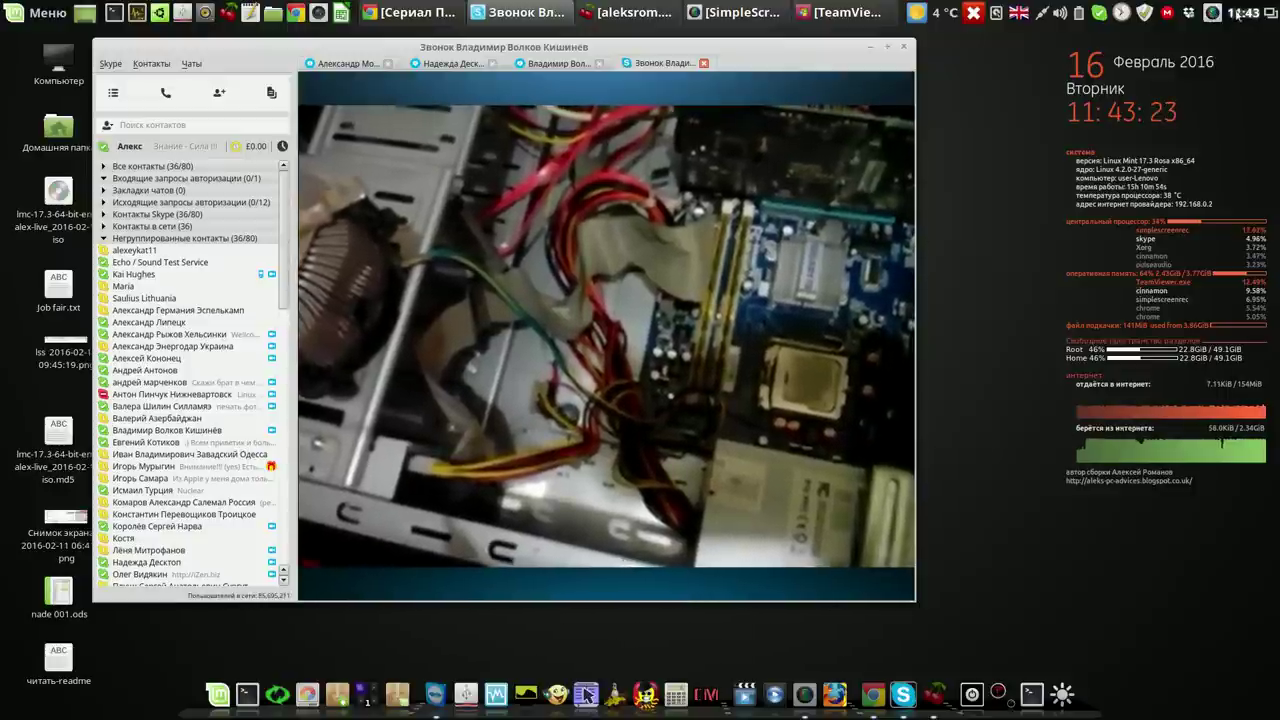
click(1211, 13)
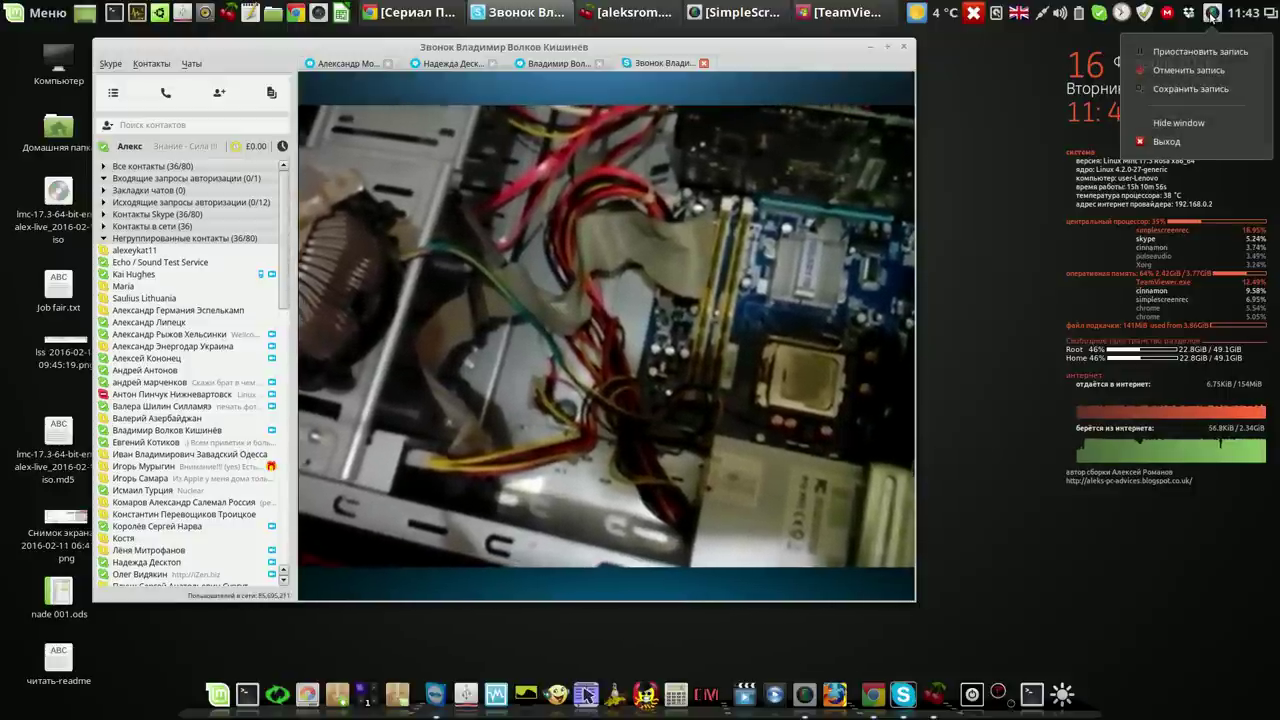
Step: Pause the screen recording from the SimpleScreenRecorder tray menu, then reopen the menu
click(1200, 51)
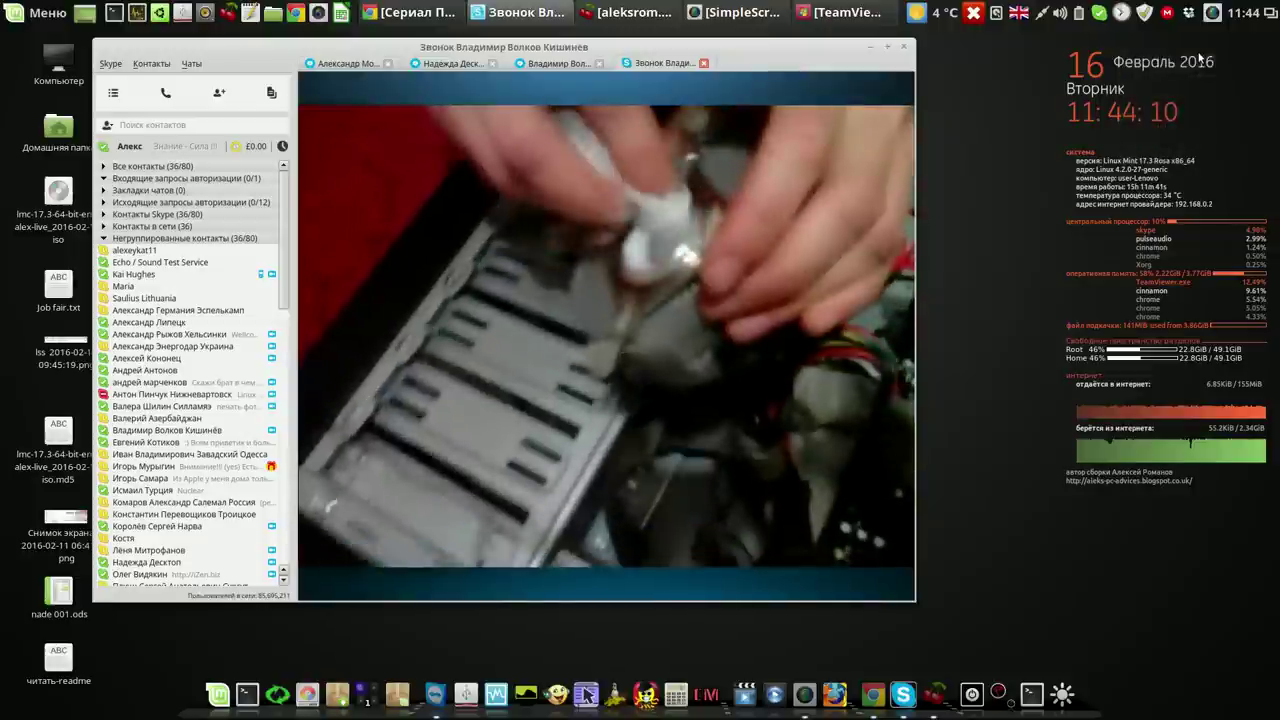
click(1211, 13)
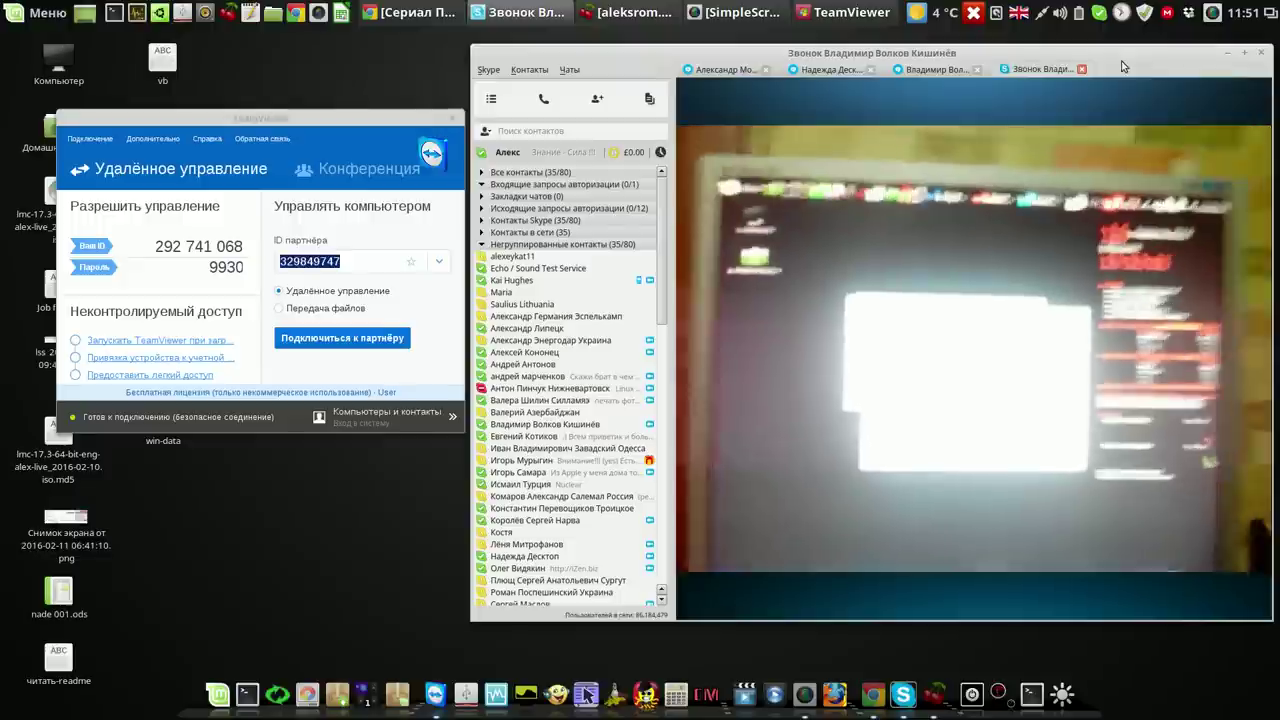
Step: Fill in the previously used partner ID from history and start connecting
click(374, 259)
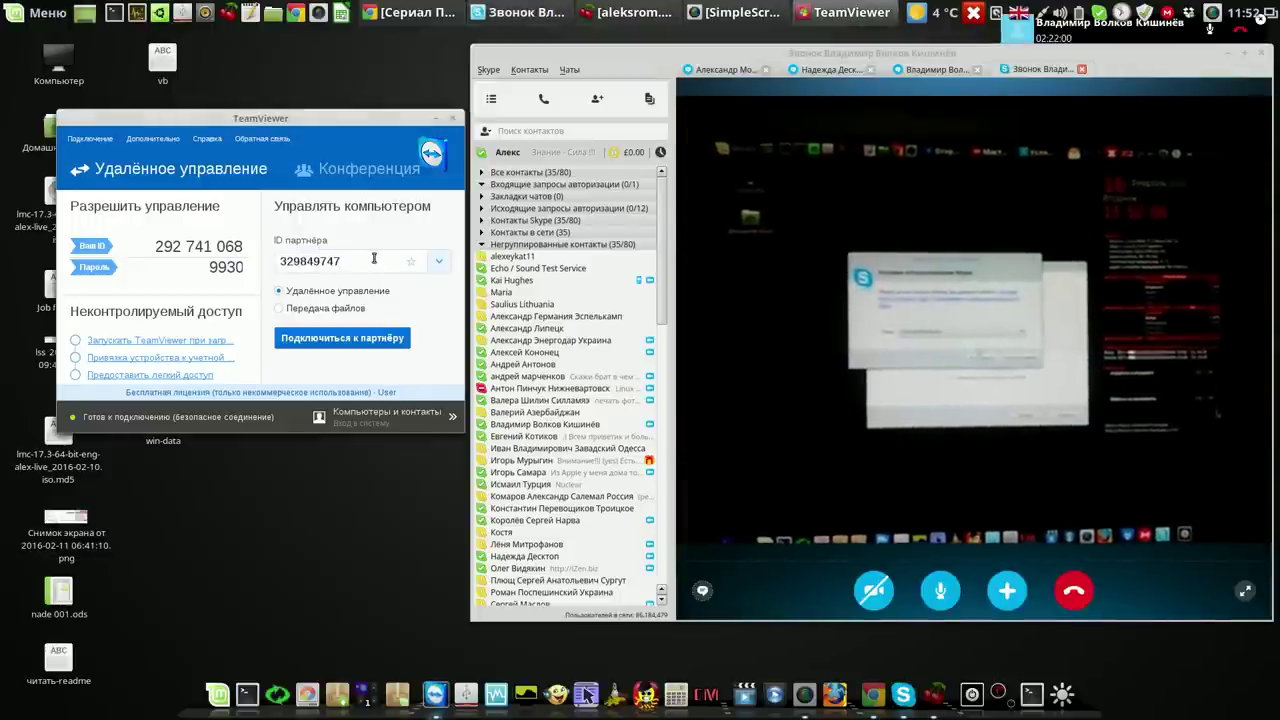
key(BackSpace)
key(BackSpace)
key(BackSpace)
key(BackSpace)
key(BackSpace)
key(BackSpace)
key(BackSpace)
key(BackSpace)
key(BackSpace)
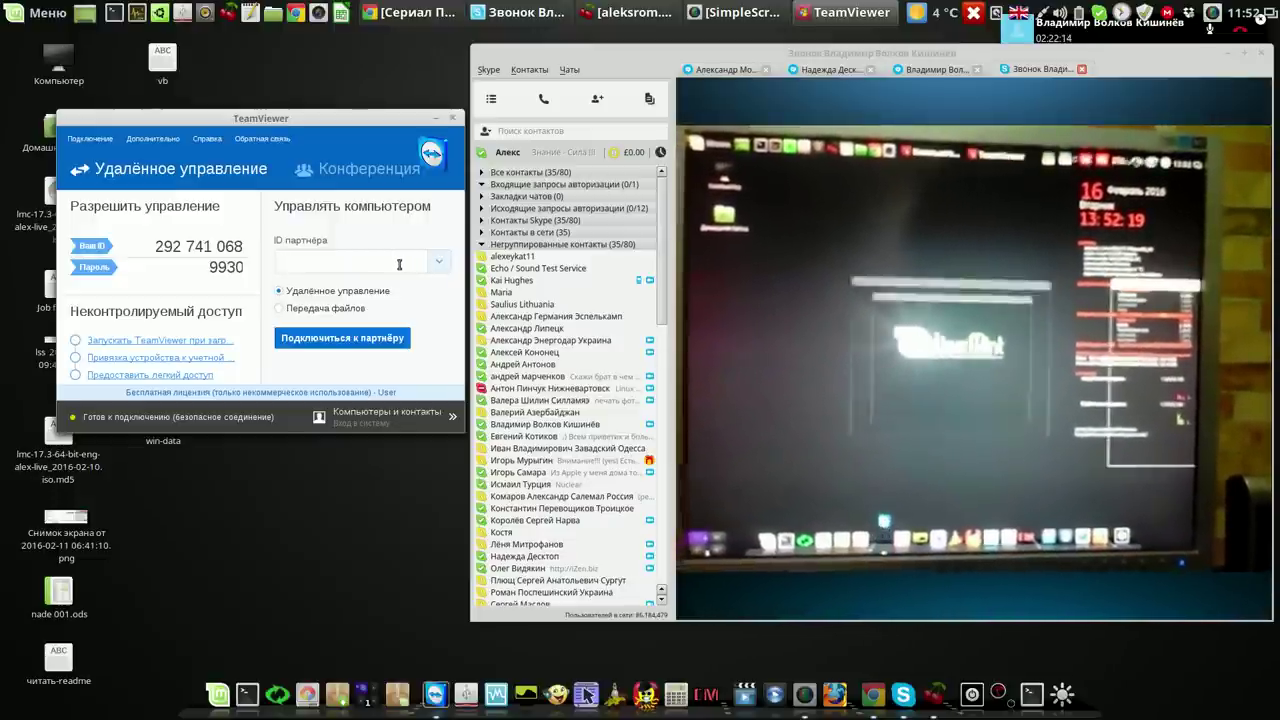
click(399, 264)
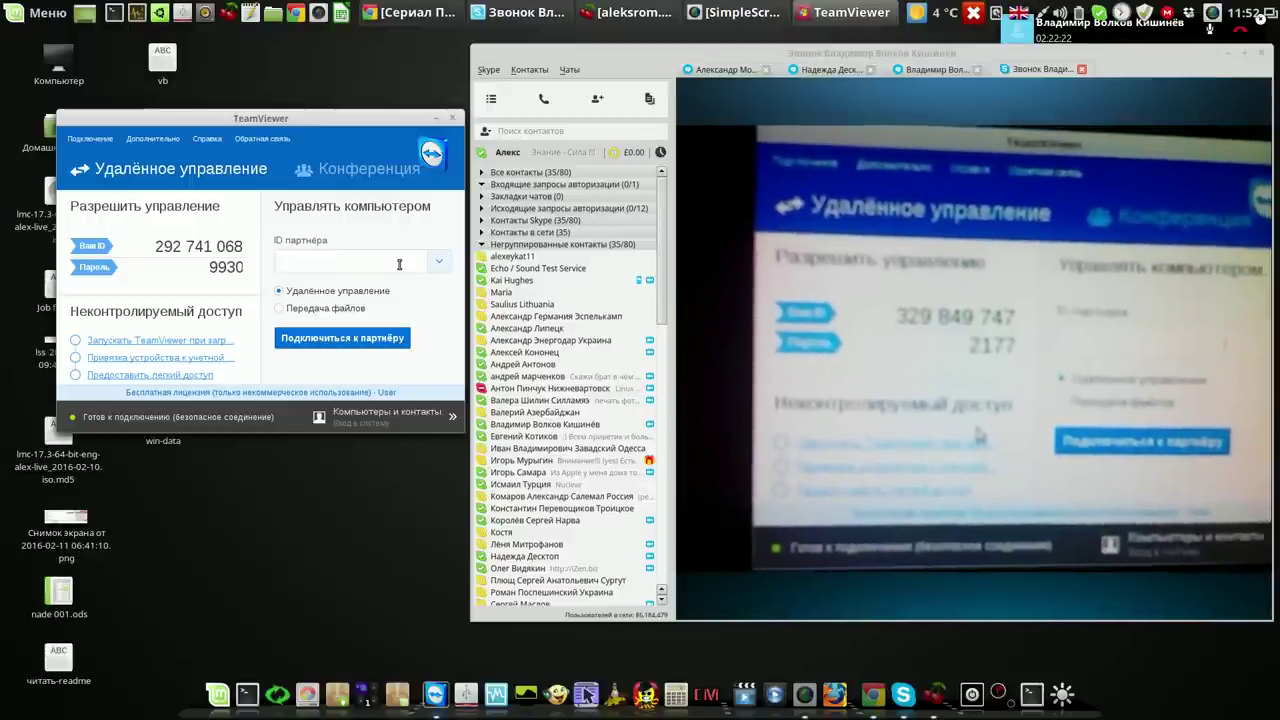
text(329)
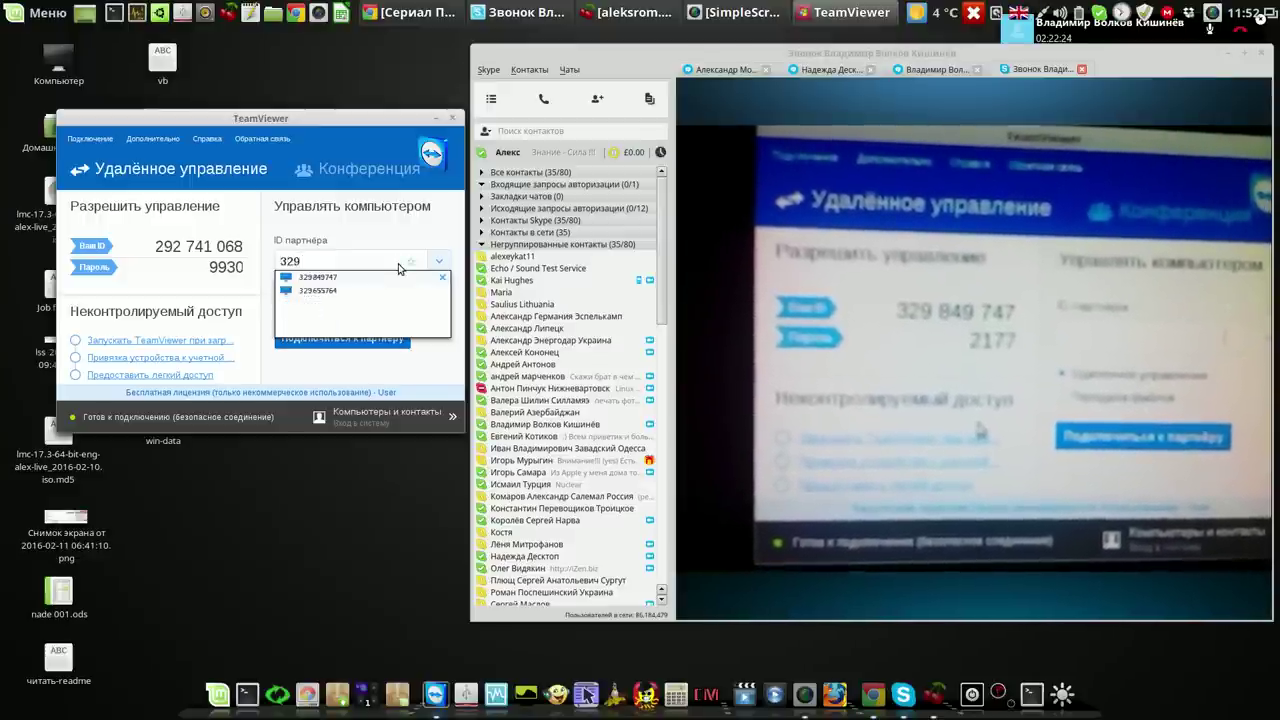
click(338, 279)
key(Return)
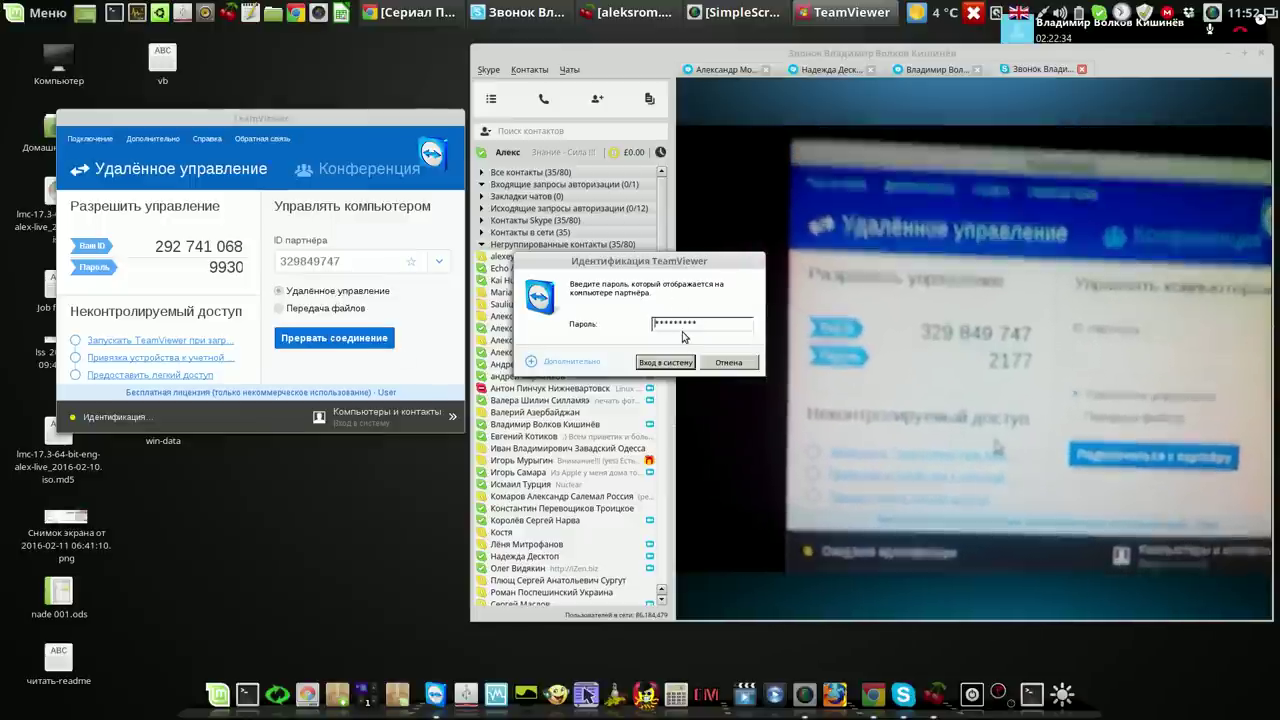
Step: Enter the partner's password to log in to the remote session
key(BackSpace)
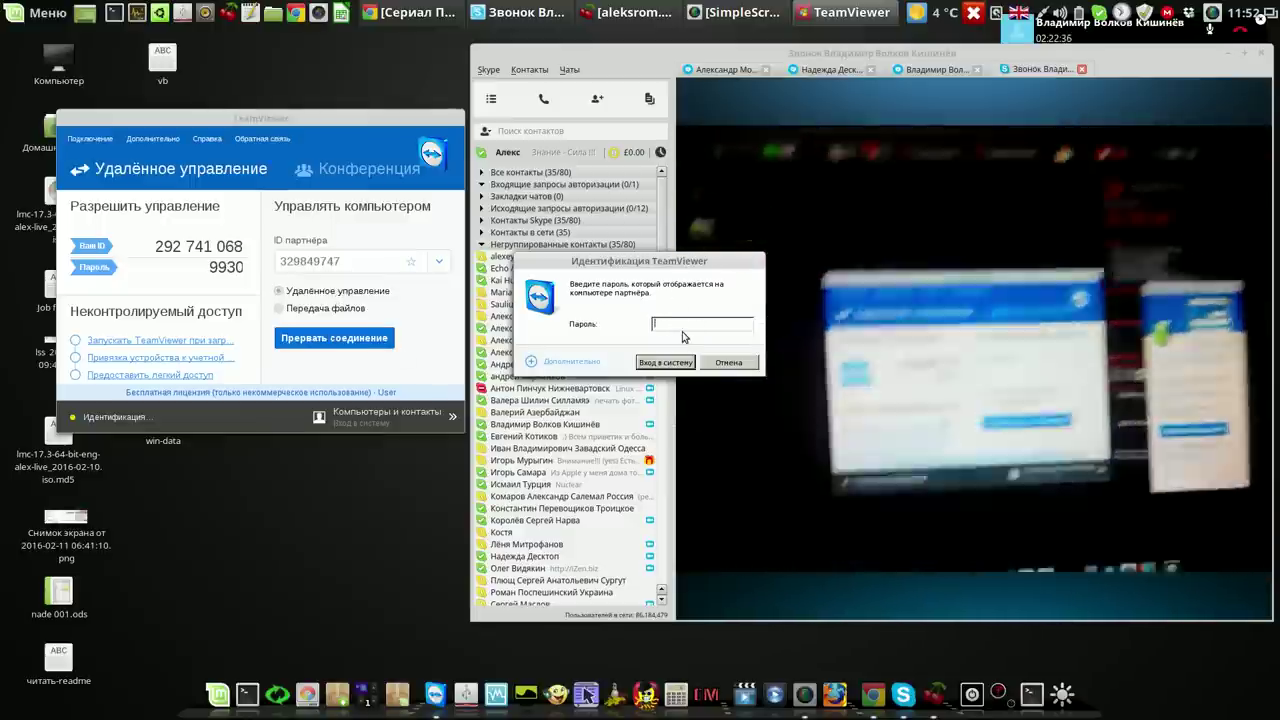
text(**)
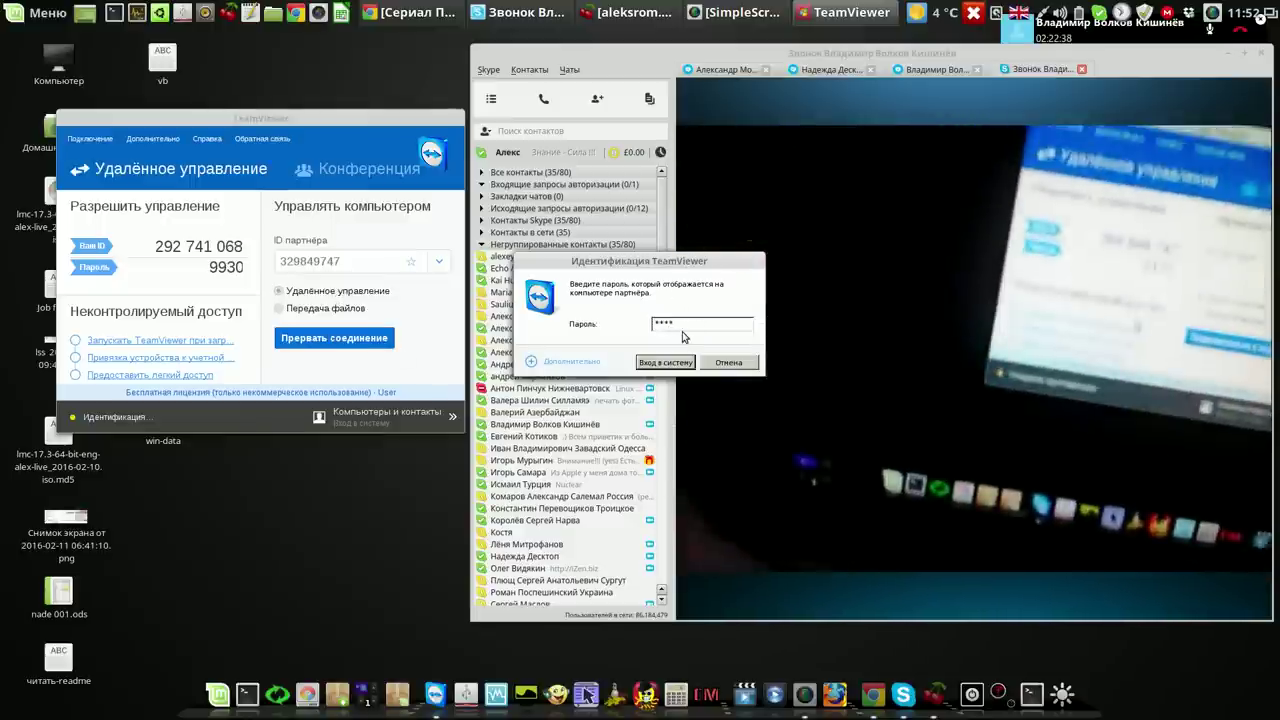
key(Return)
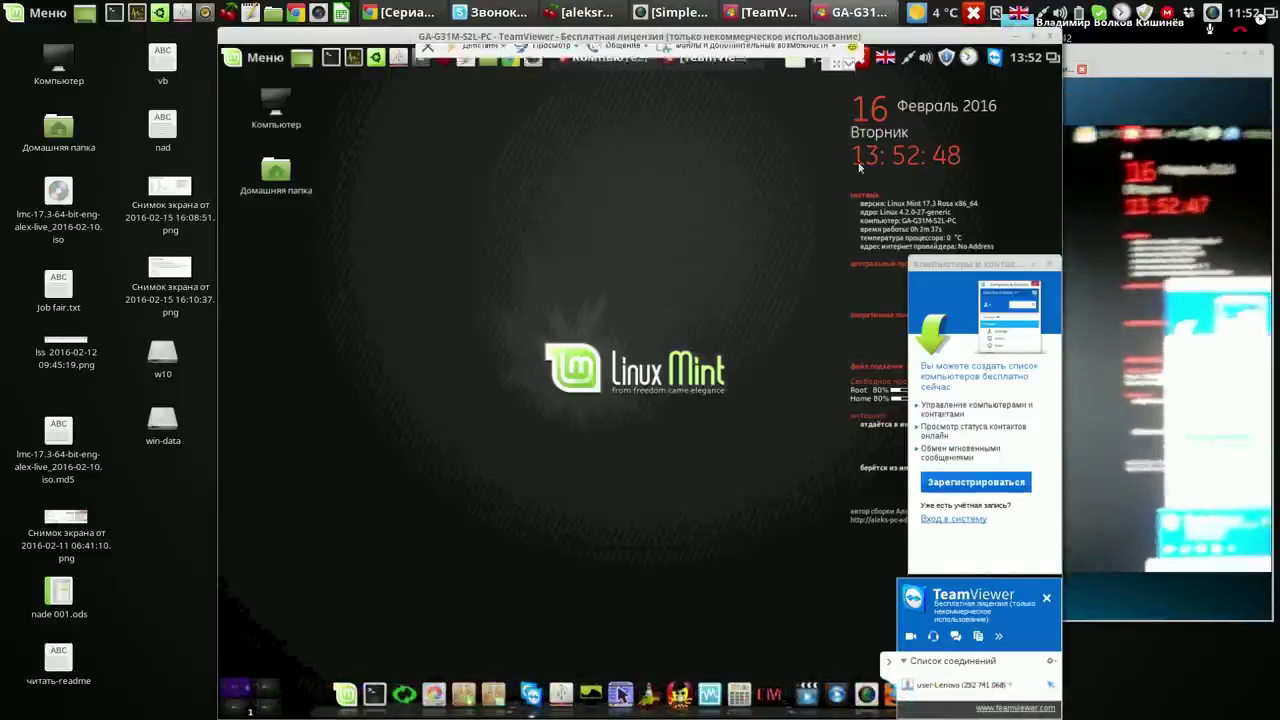
Step: Close Computers & Contacts, shrink the session window, minimize Skype, and launch Ubuntu Tweak remotely
click(1051, 265)
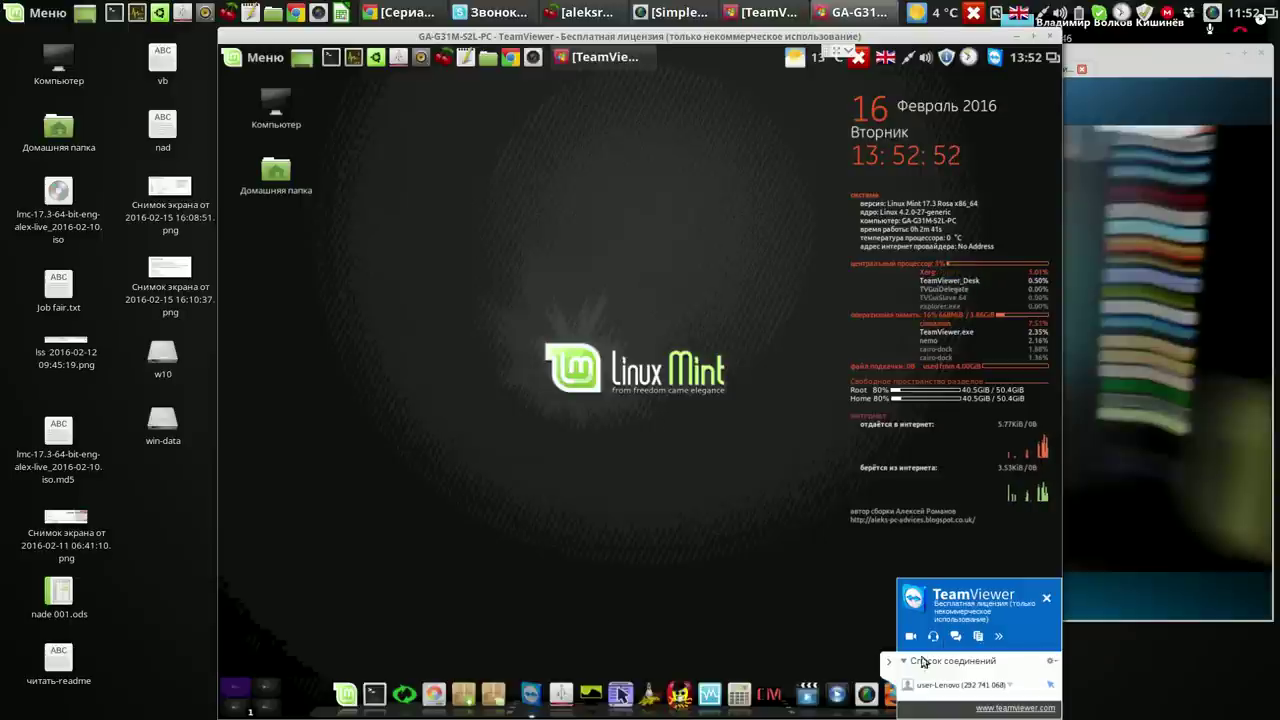
click(889, 661)
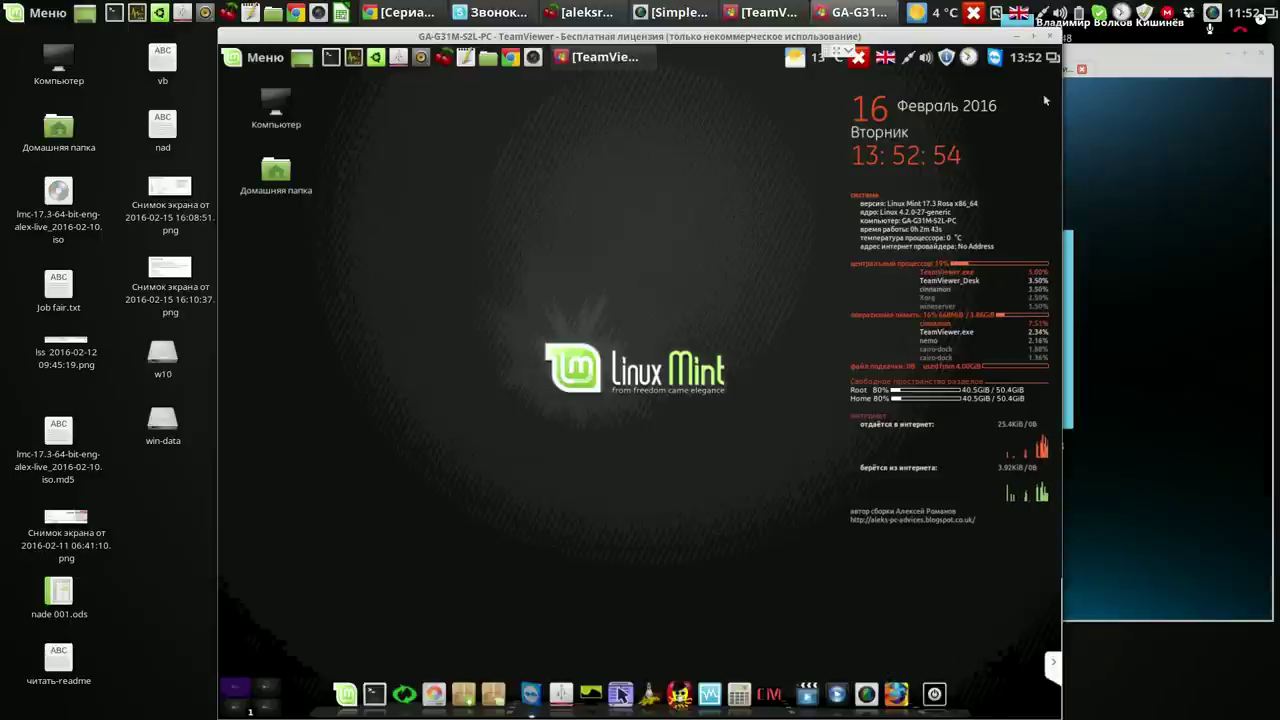
double_click(1057, 33)
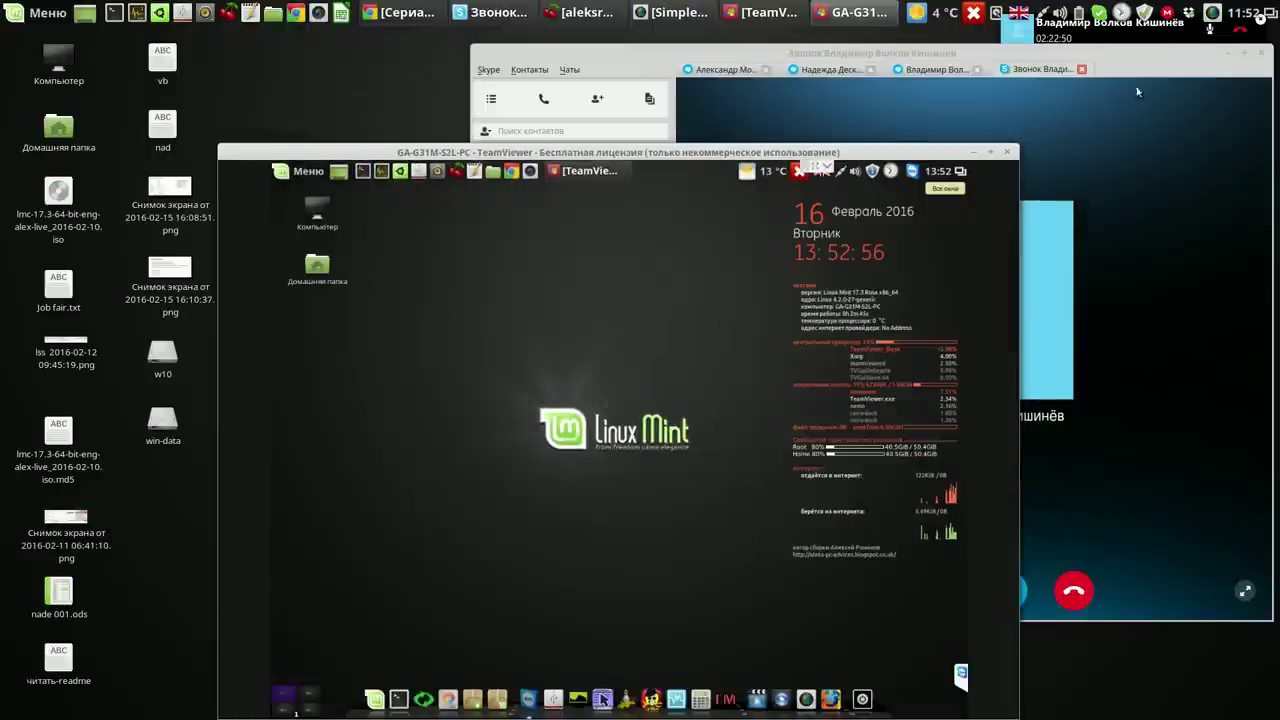
click(1237, 58)
drag(847, 151, 842, 58)
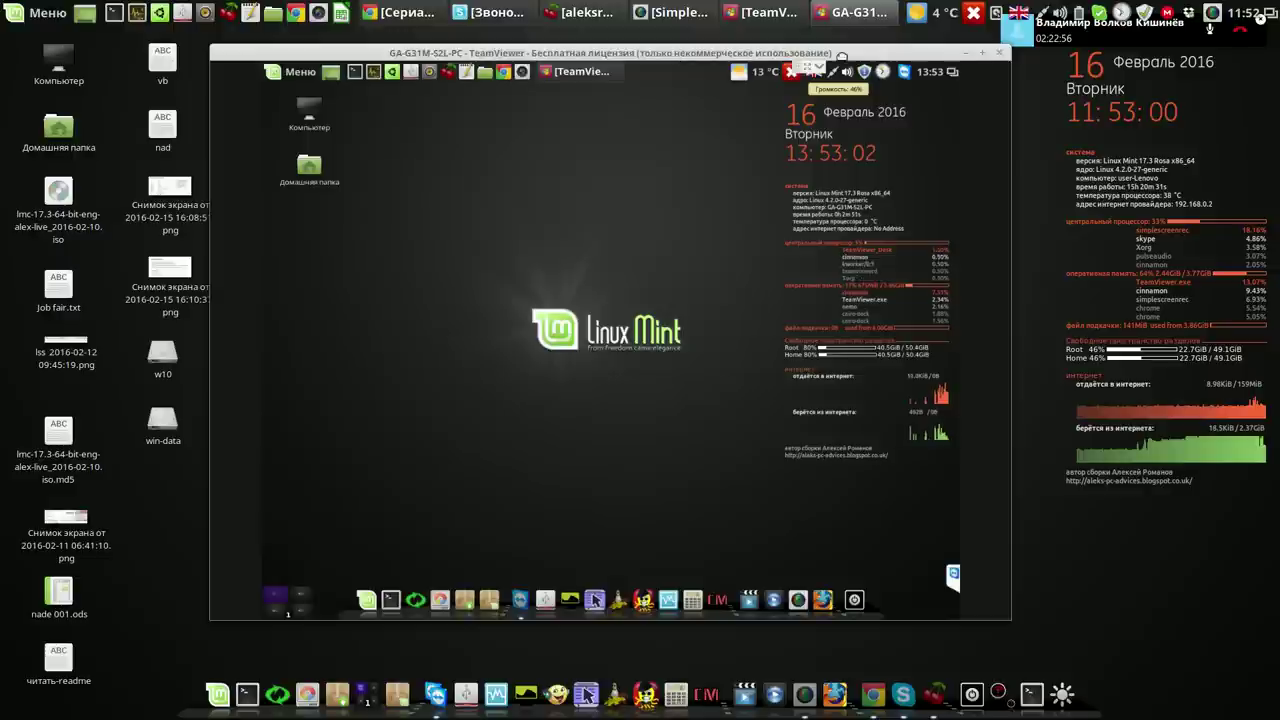
click(392, 72)
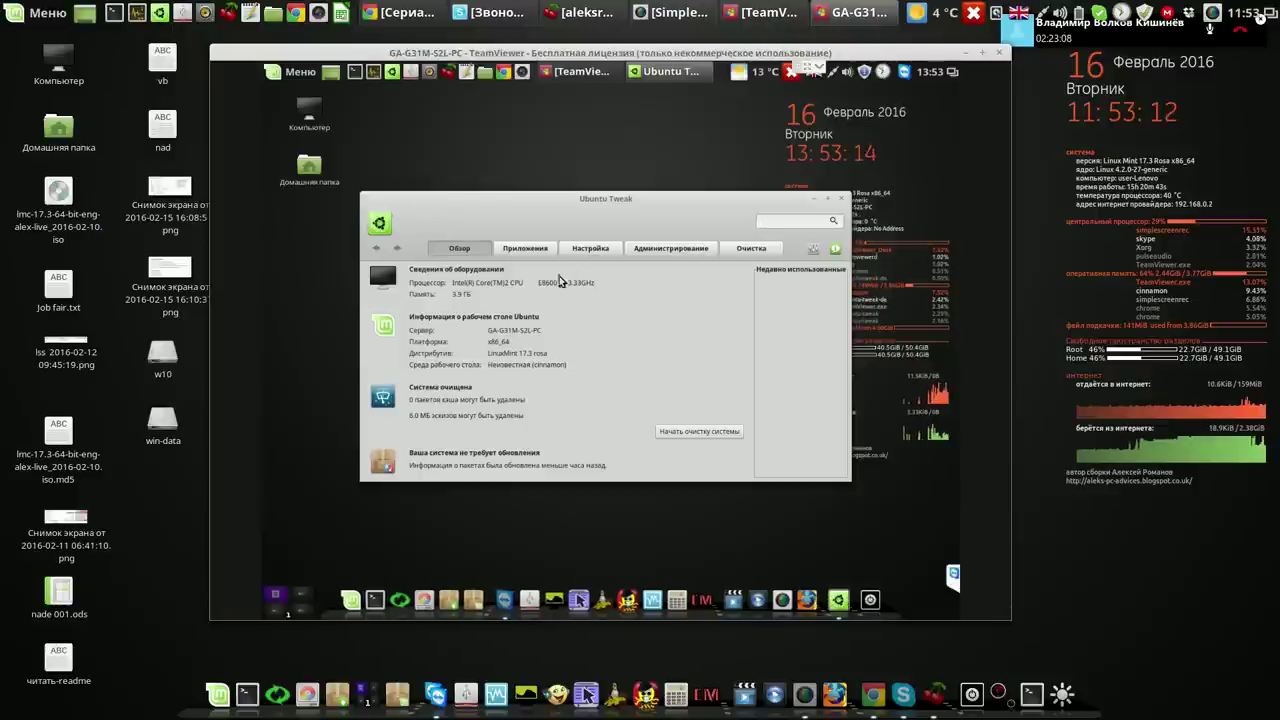
Step: Drag the Ubuntu Tweak window up and to the left on the remote desktop
drag(630, 200, 553, 117)
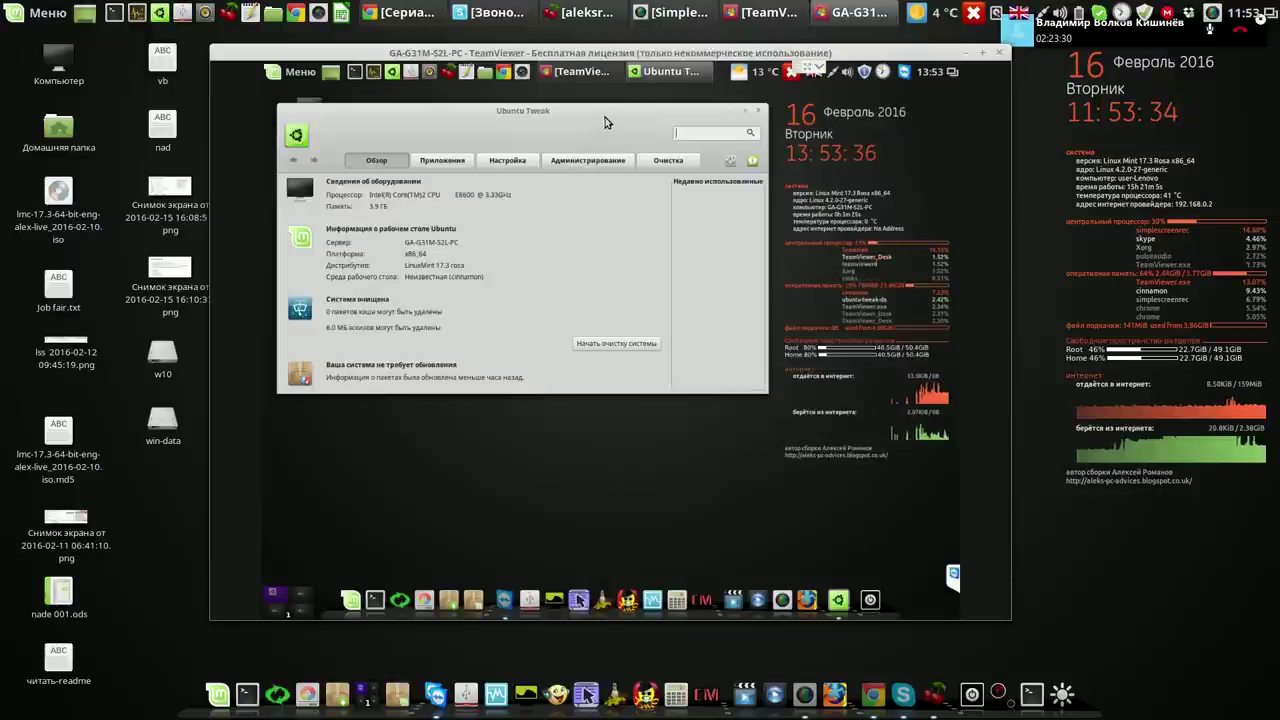
drag(602, 114, 578, 105)
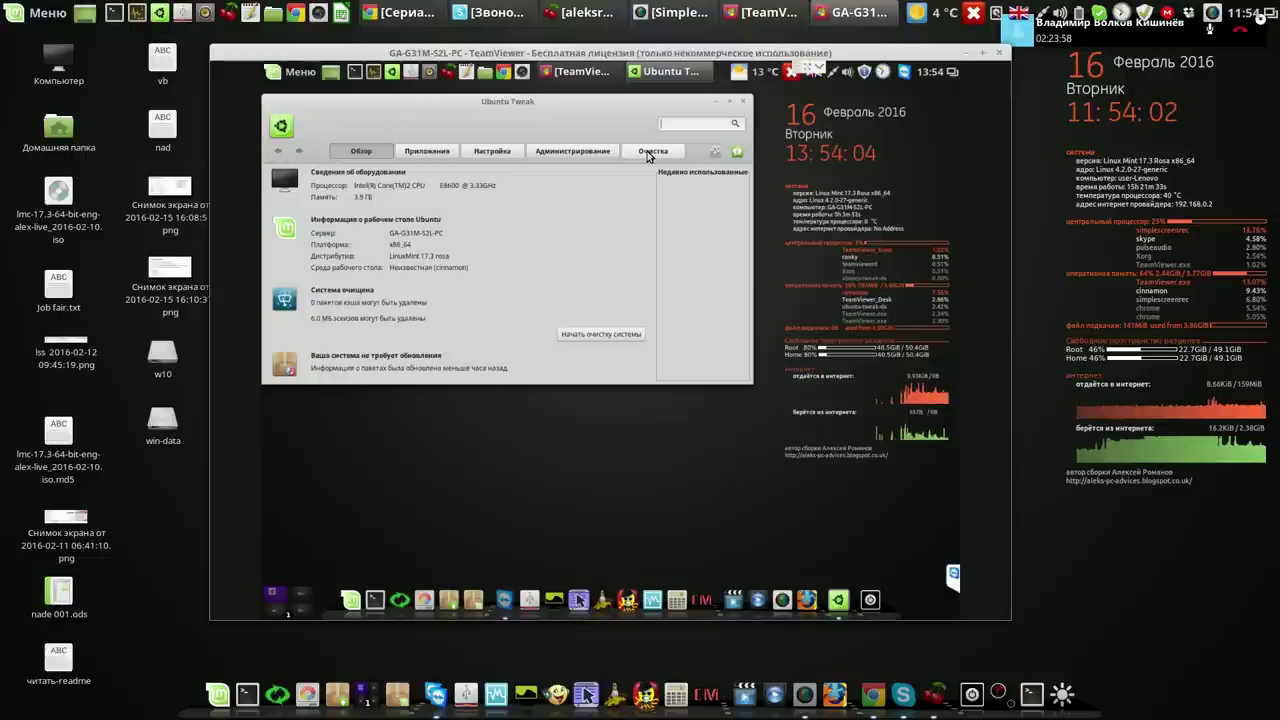
Step: Clean system package data and application caches including Chrome, authenticate, then close Ubuntu Tweak
click(647, 151)
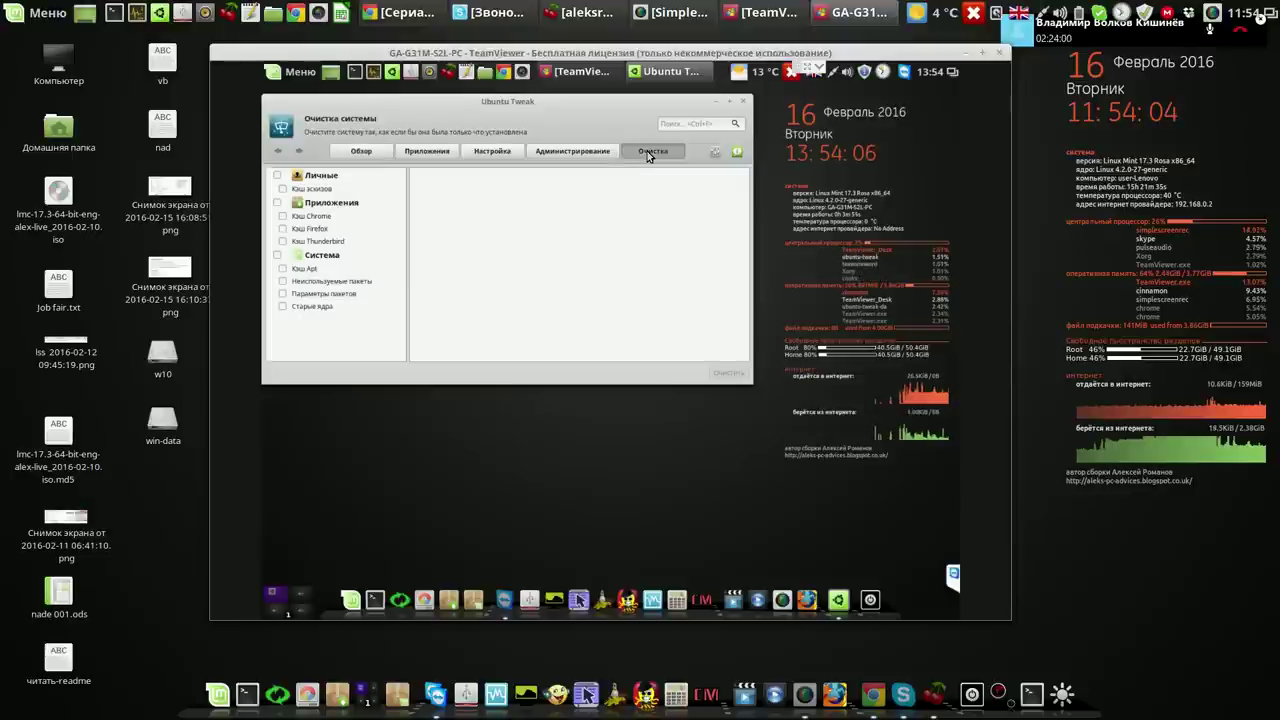
click(278, 256)
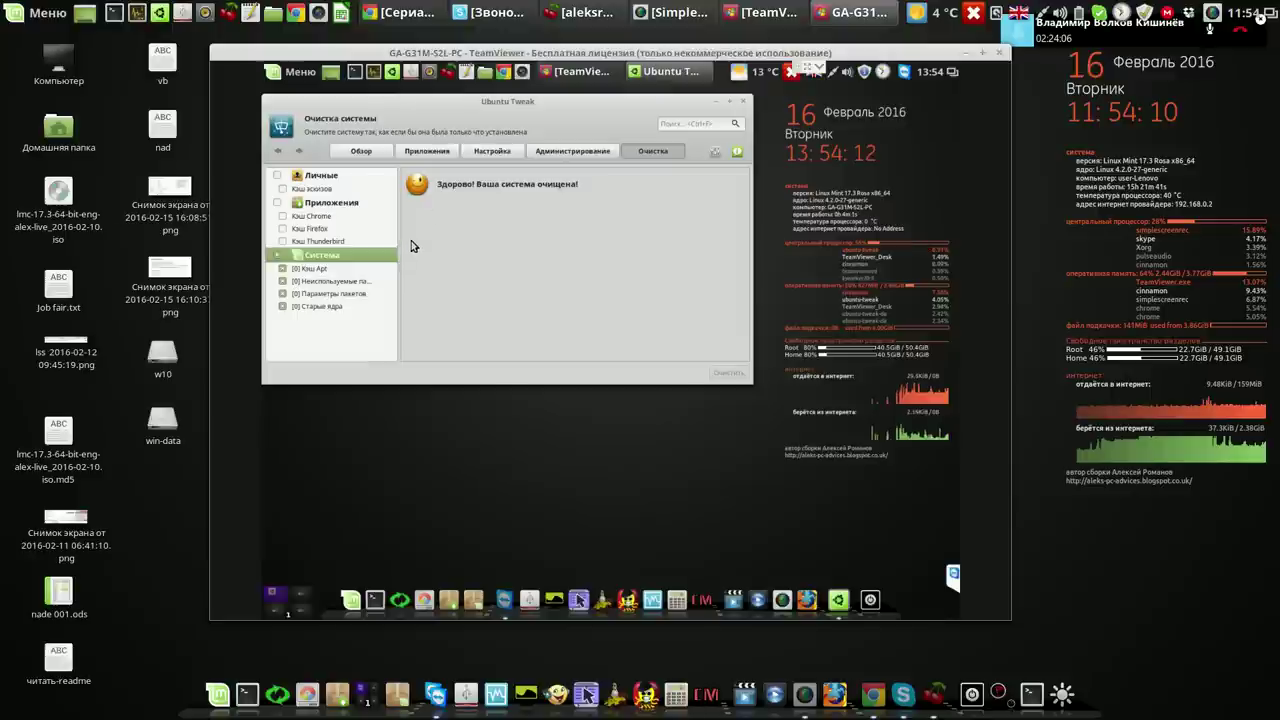
click(279, 205)
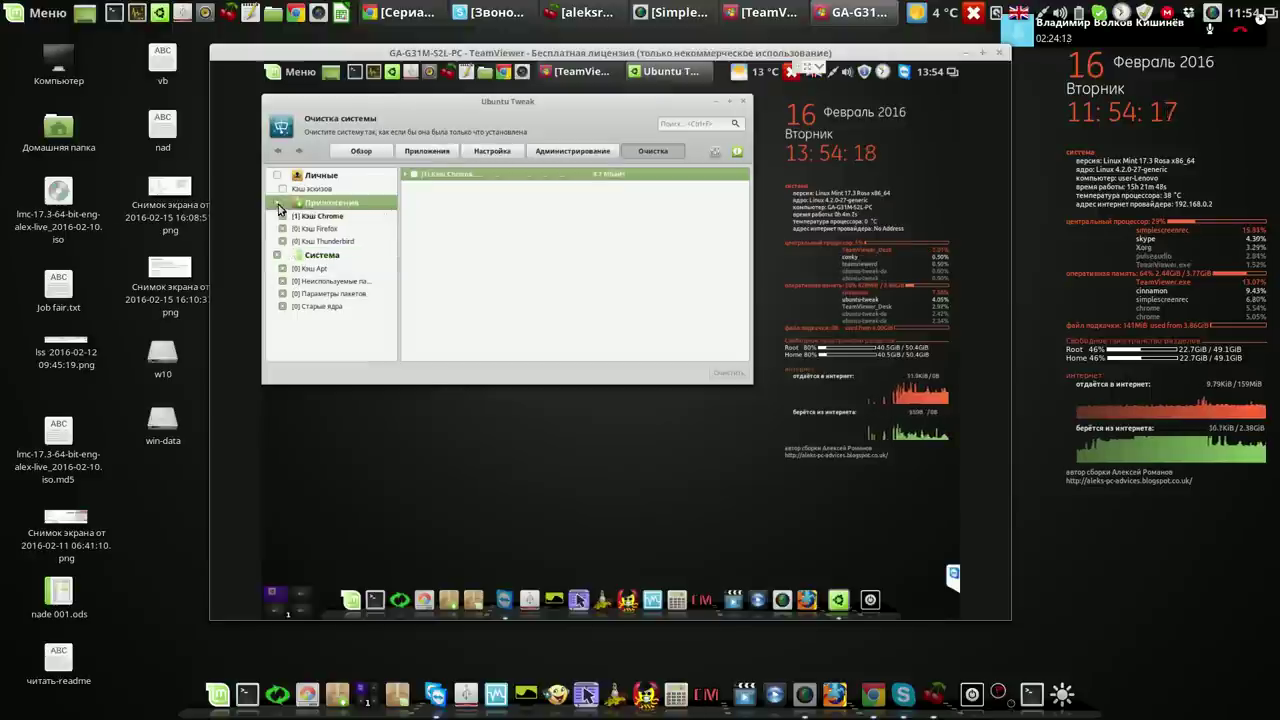
click(414, 176)
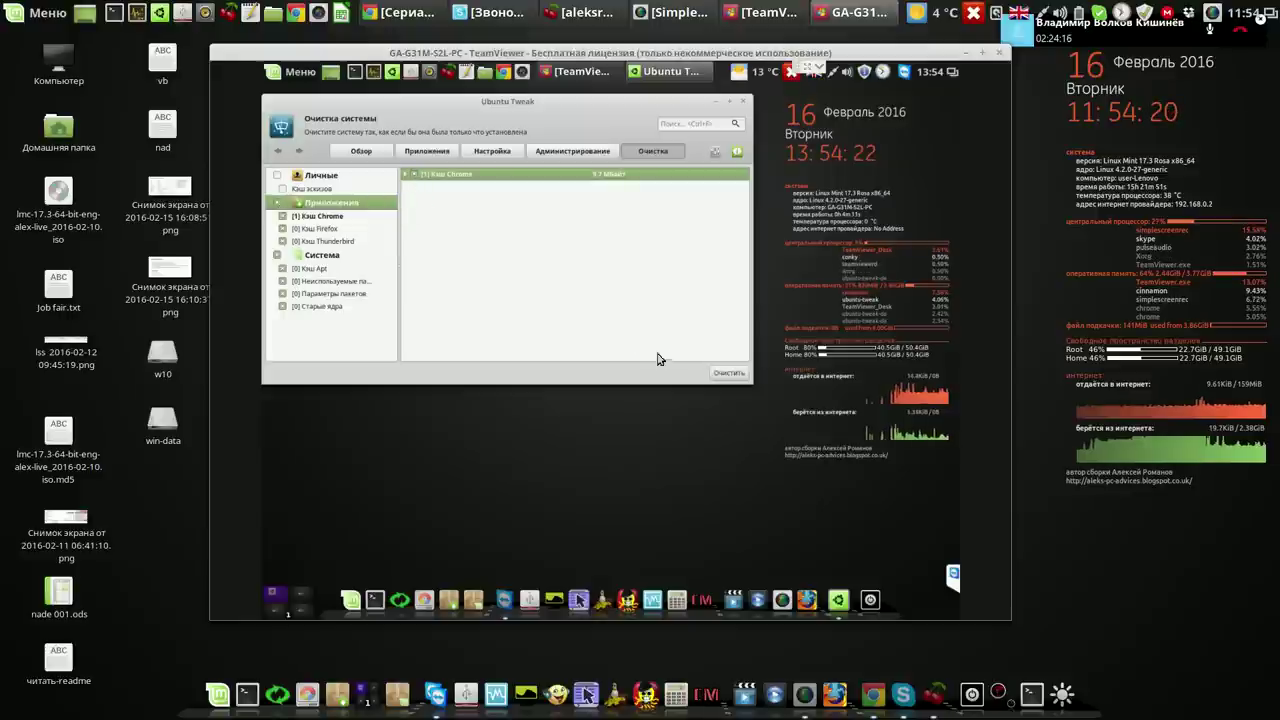
click(729, 372)
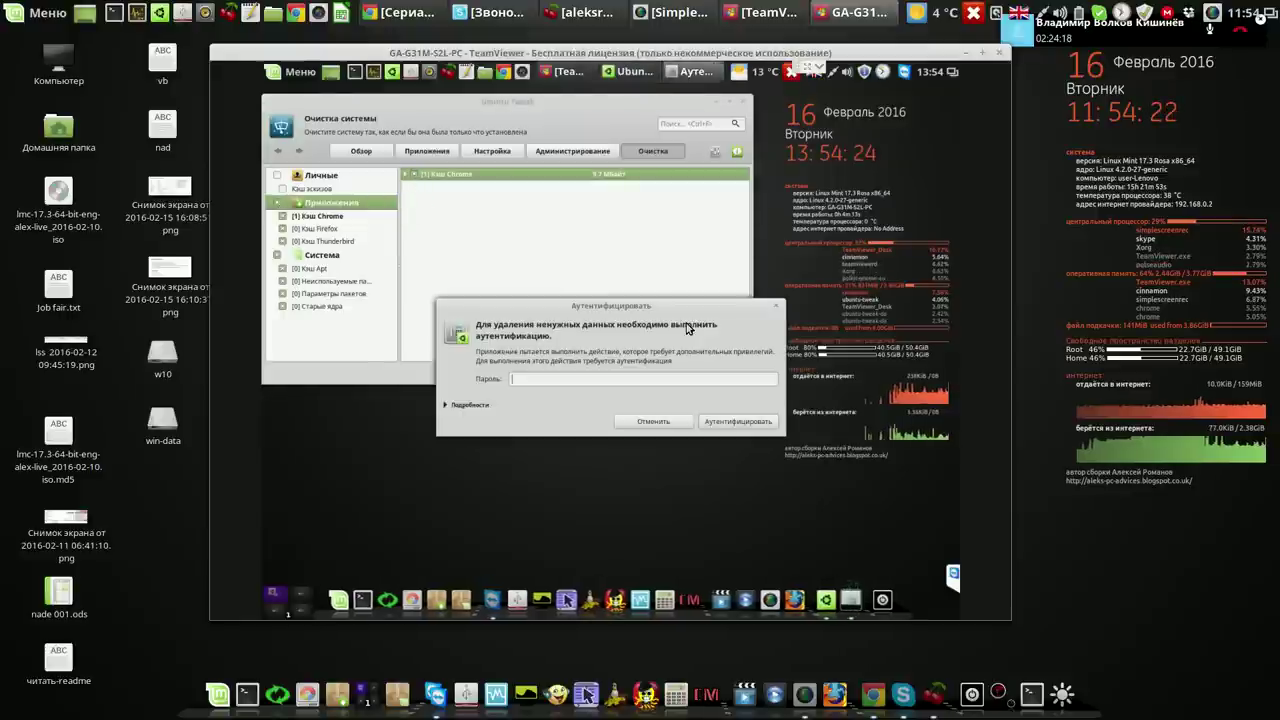
click(740, 422)
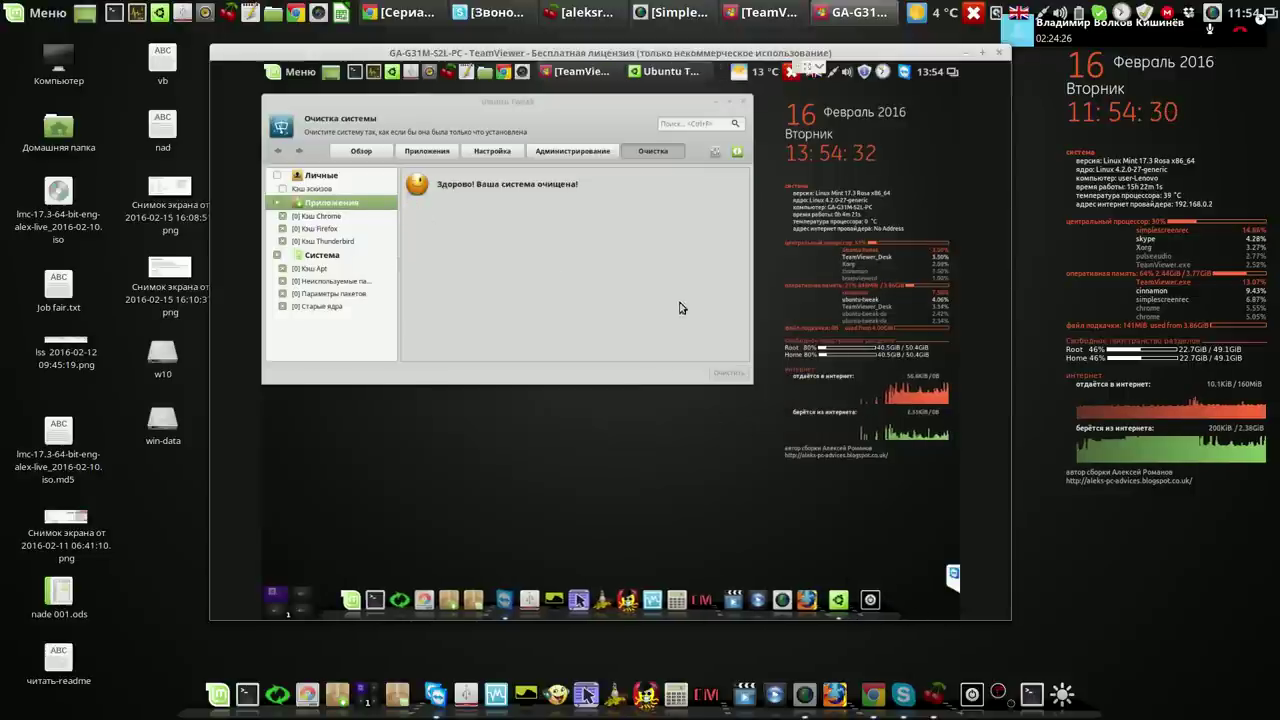
click(744, 103)
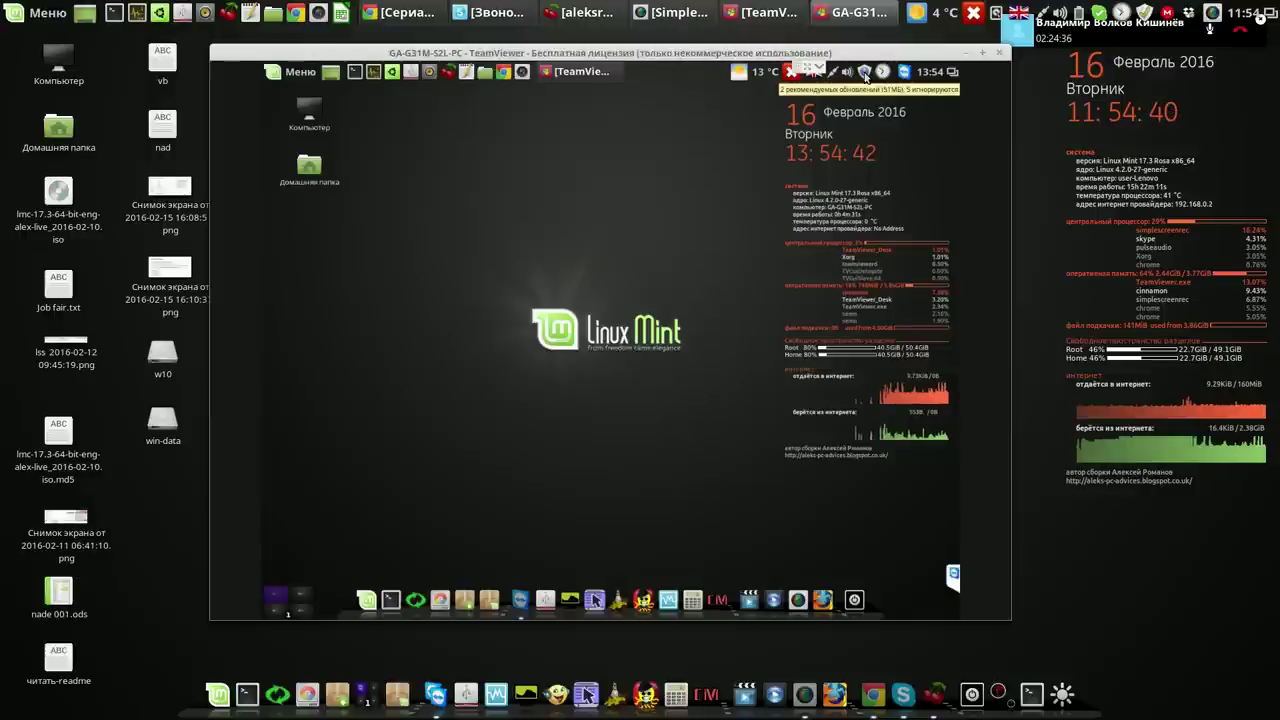
Step: Open Software Sources and switch the Mint packages mirror to ServerHost
click(866, 76)
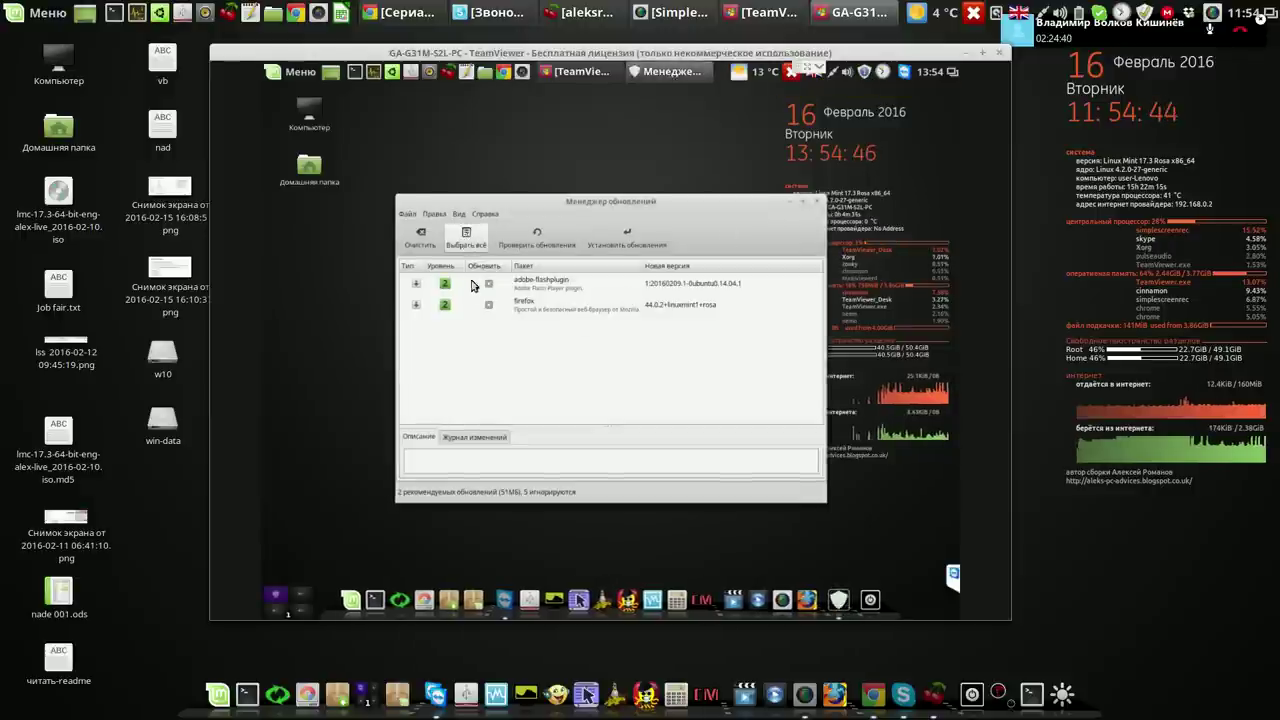
click(436, 215)
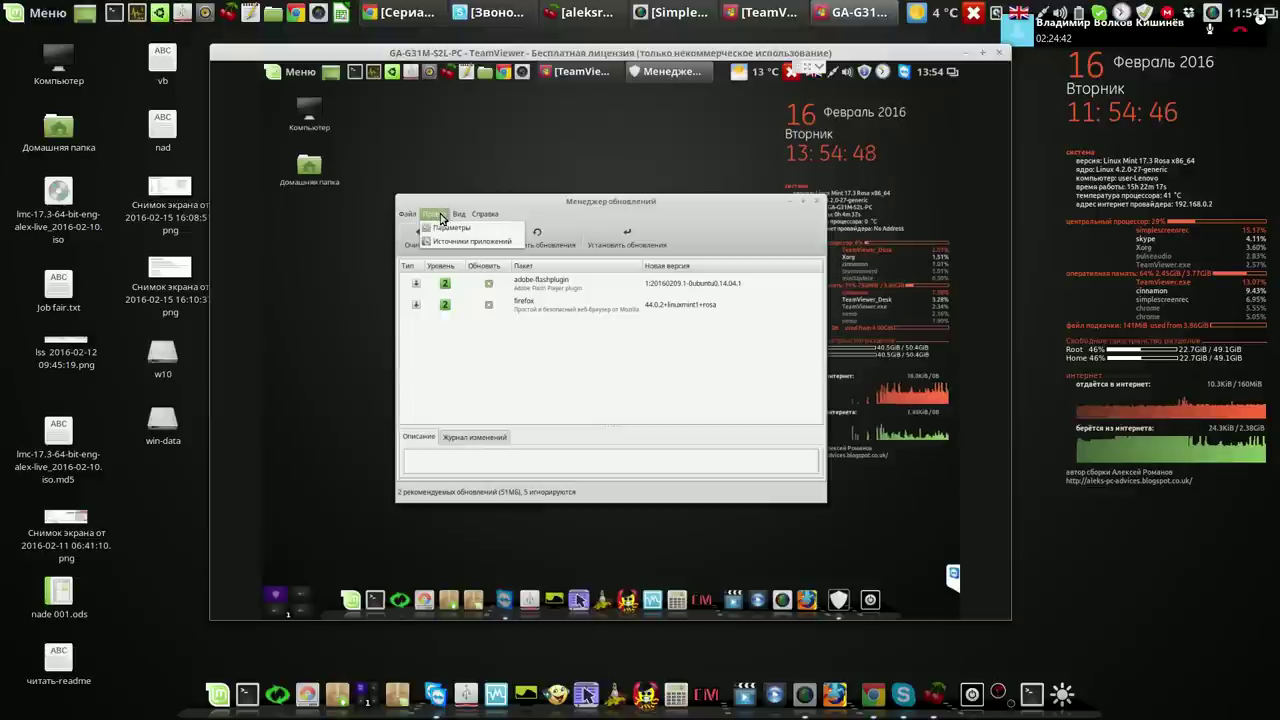
click(443, 242)
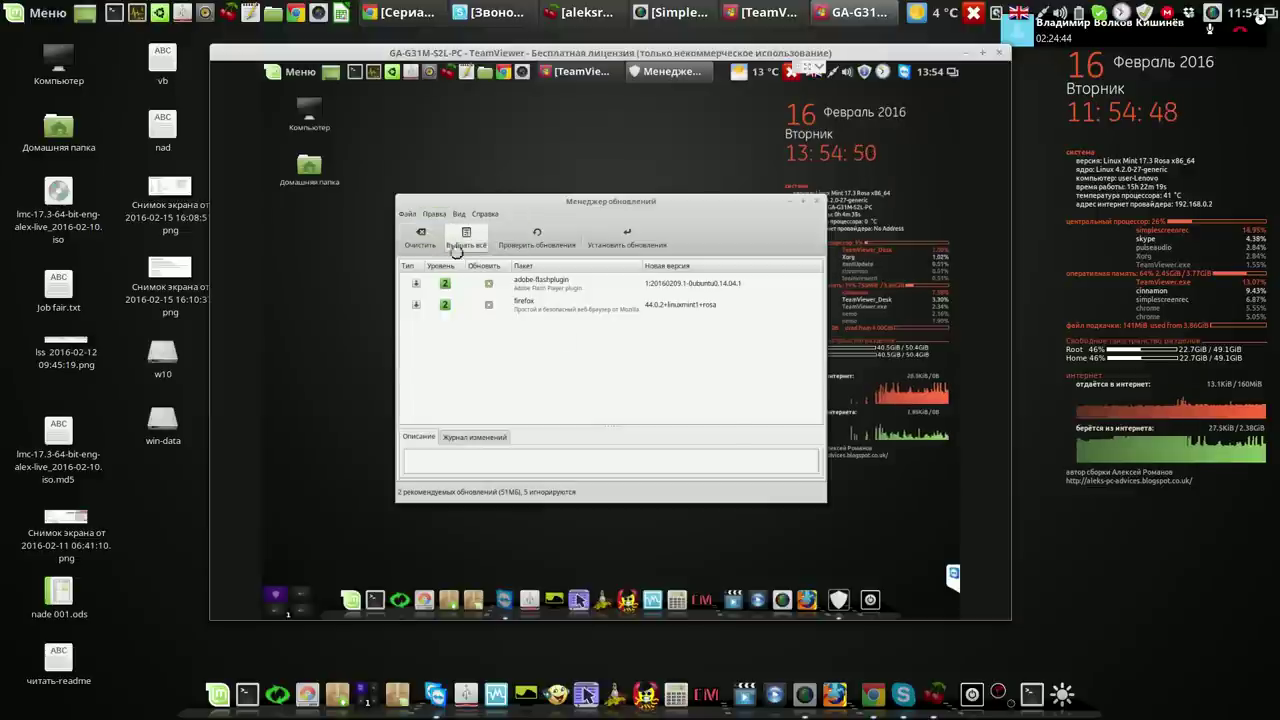
click(670, 387)
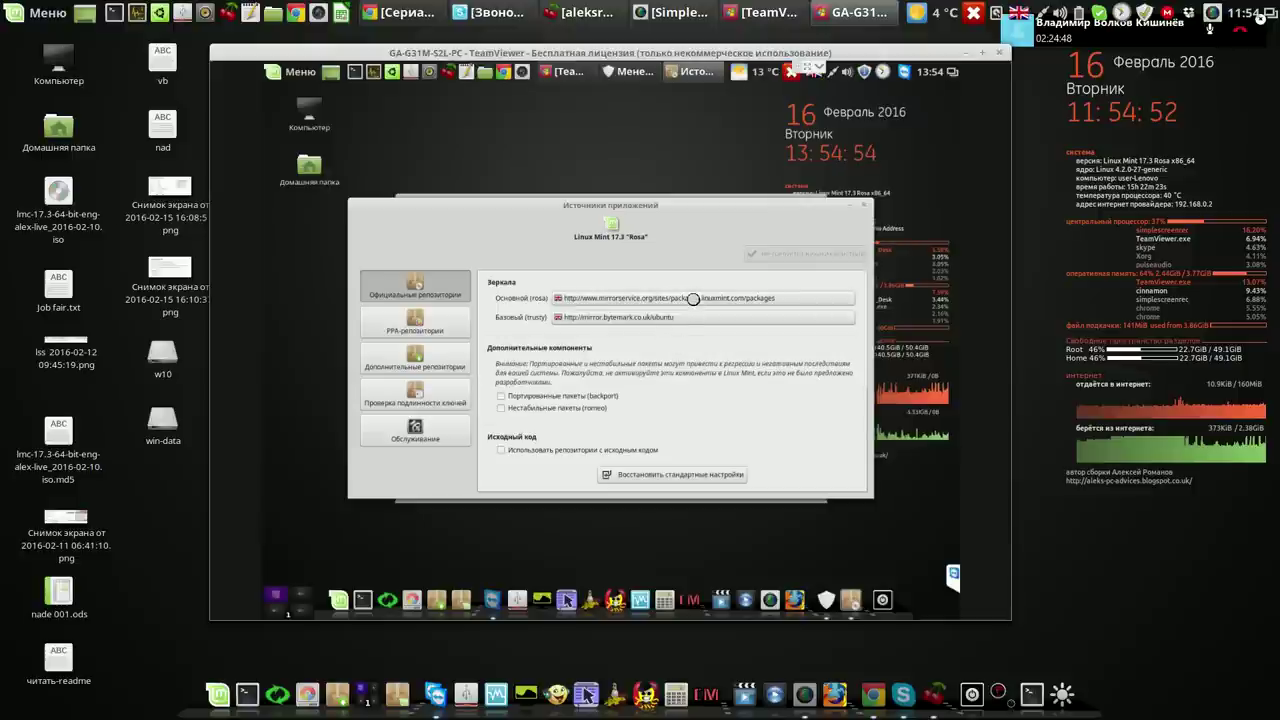
click(693, 298)
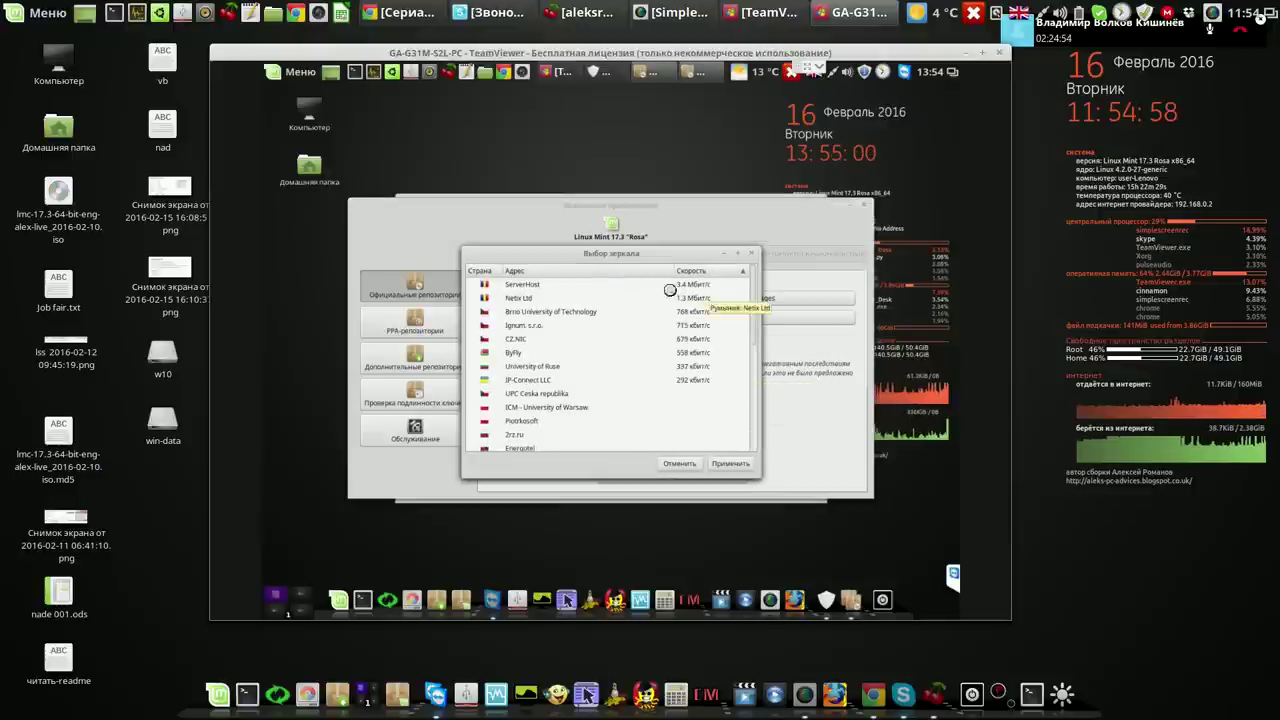
click(540, 284)
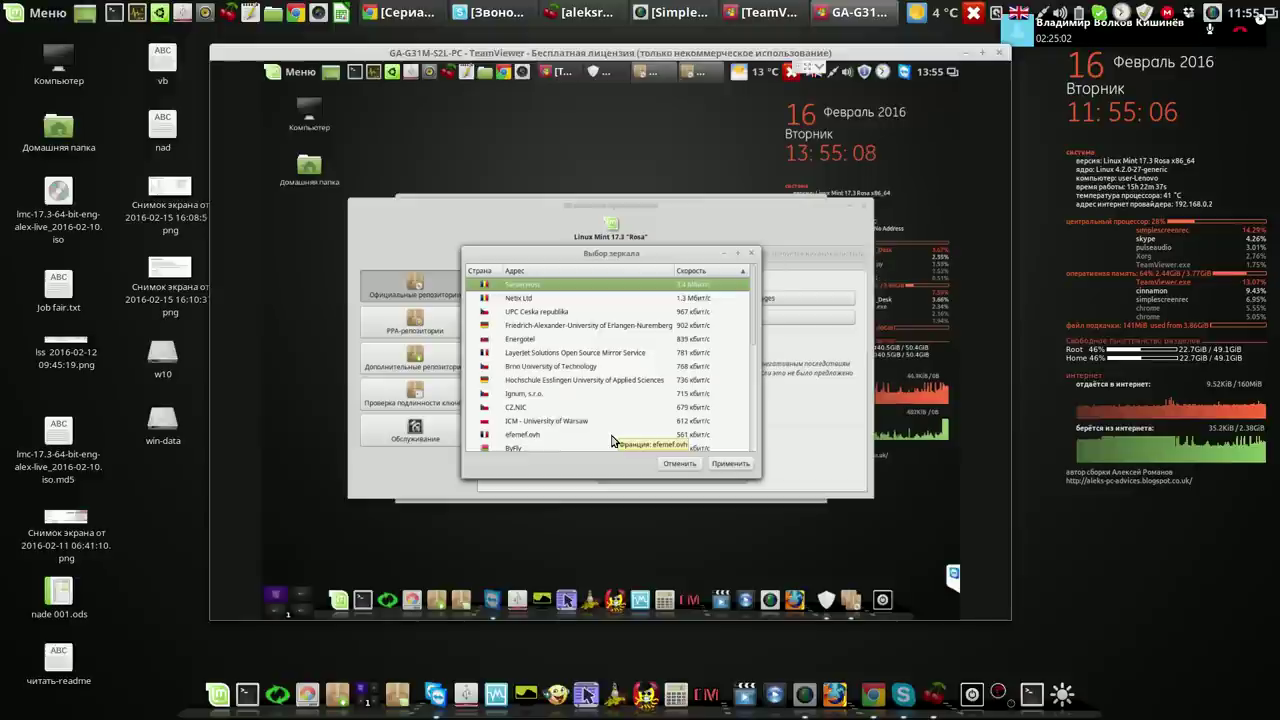
click(731, 465)
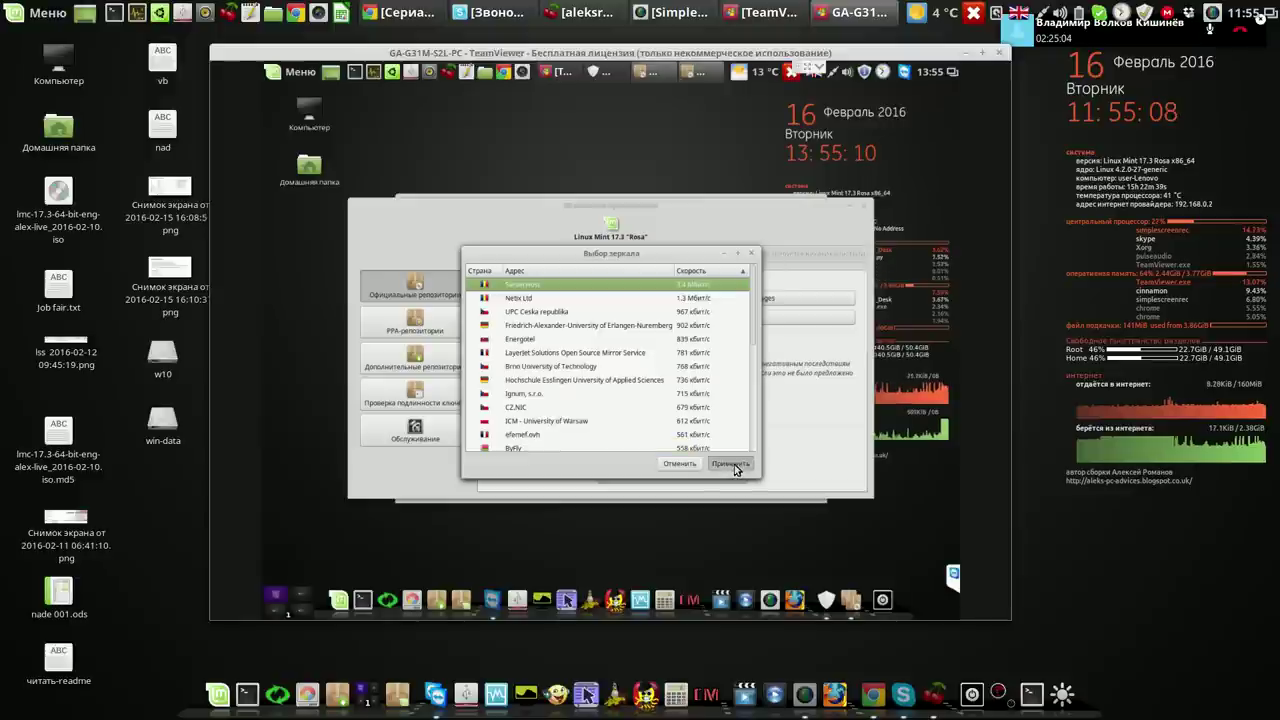
Step: Switch the Ubuntu base mirror to mirrors.m247.ro and apply it
click(689, 319)
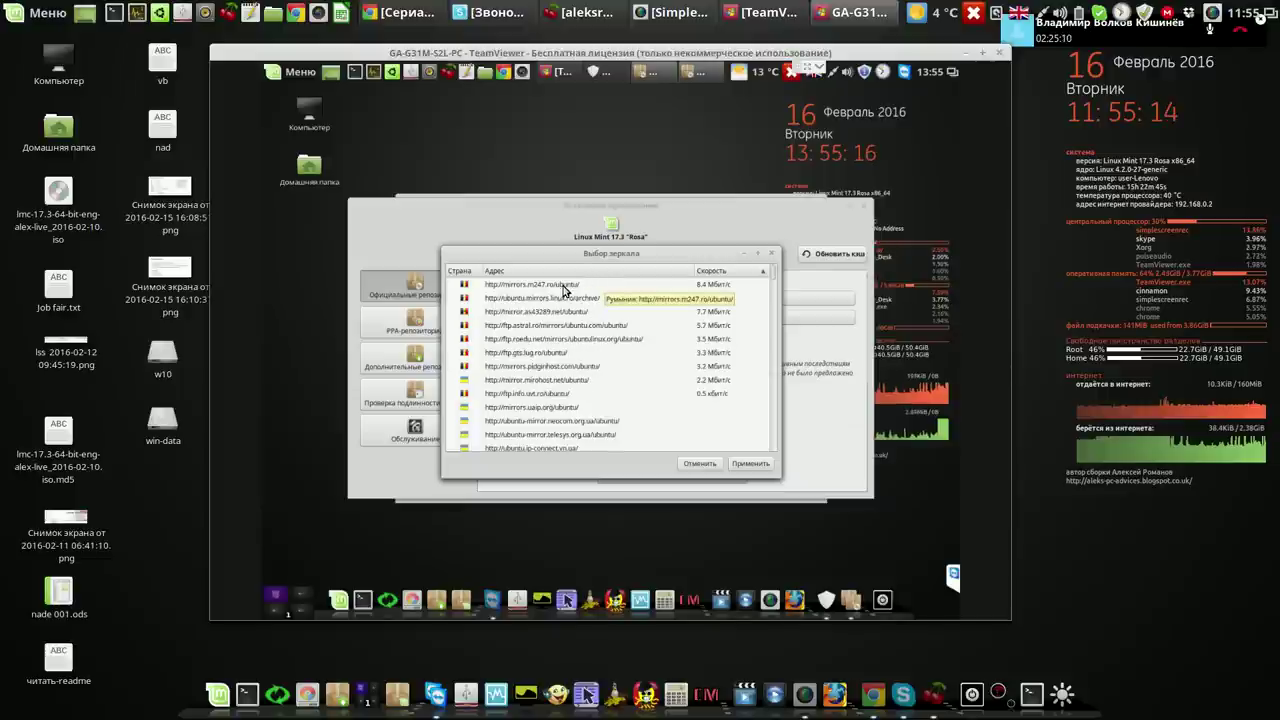
click(563, 287)
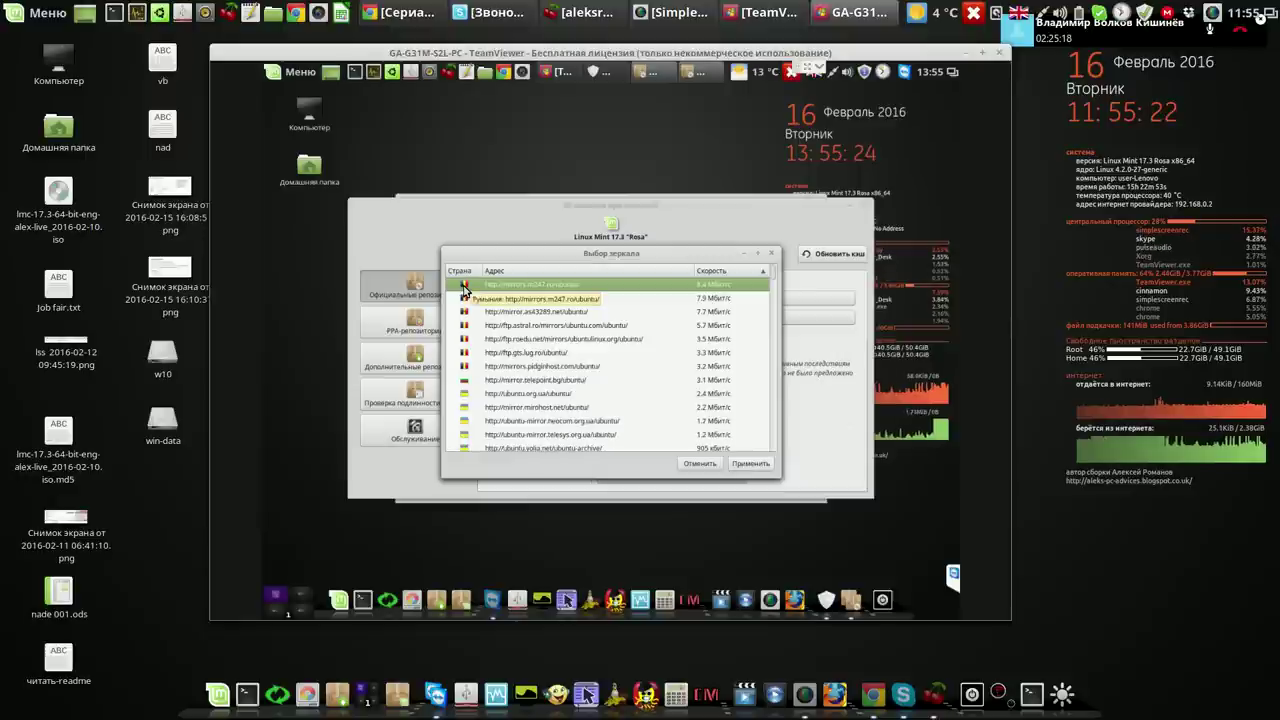
click(753, 465)
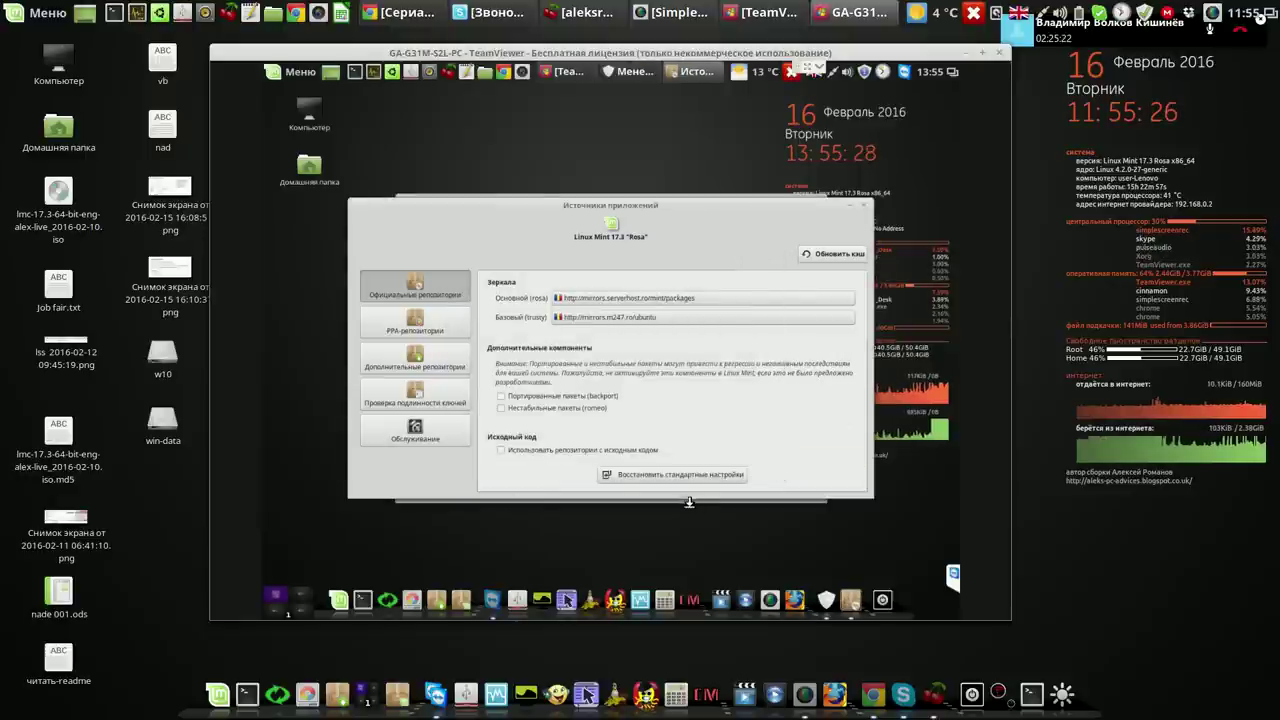
Step: Refresh the package cache, close Software Sources, and open Update Manager Preferences
click(832, 256)
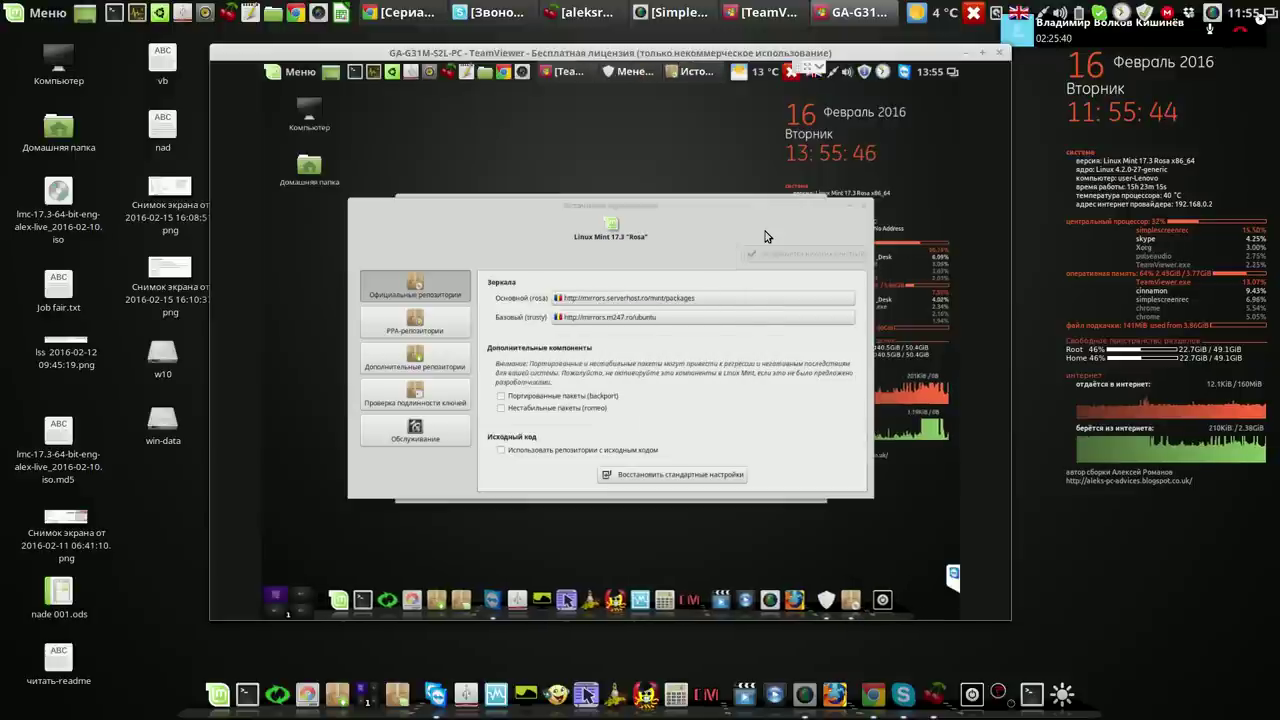
click(862, 207)
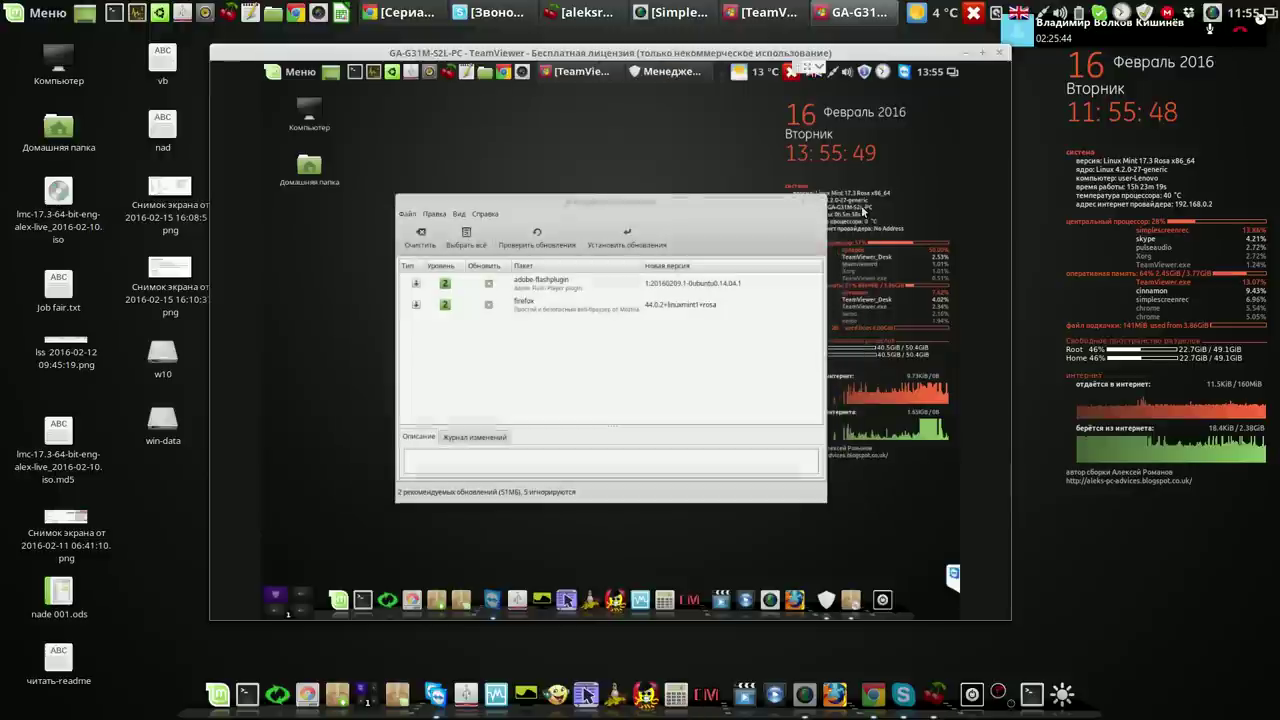
click(435, 214)
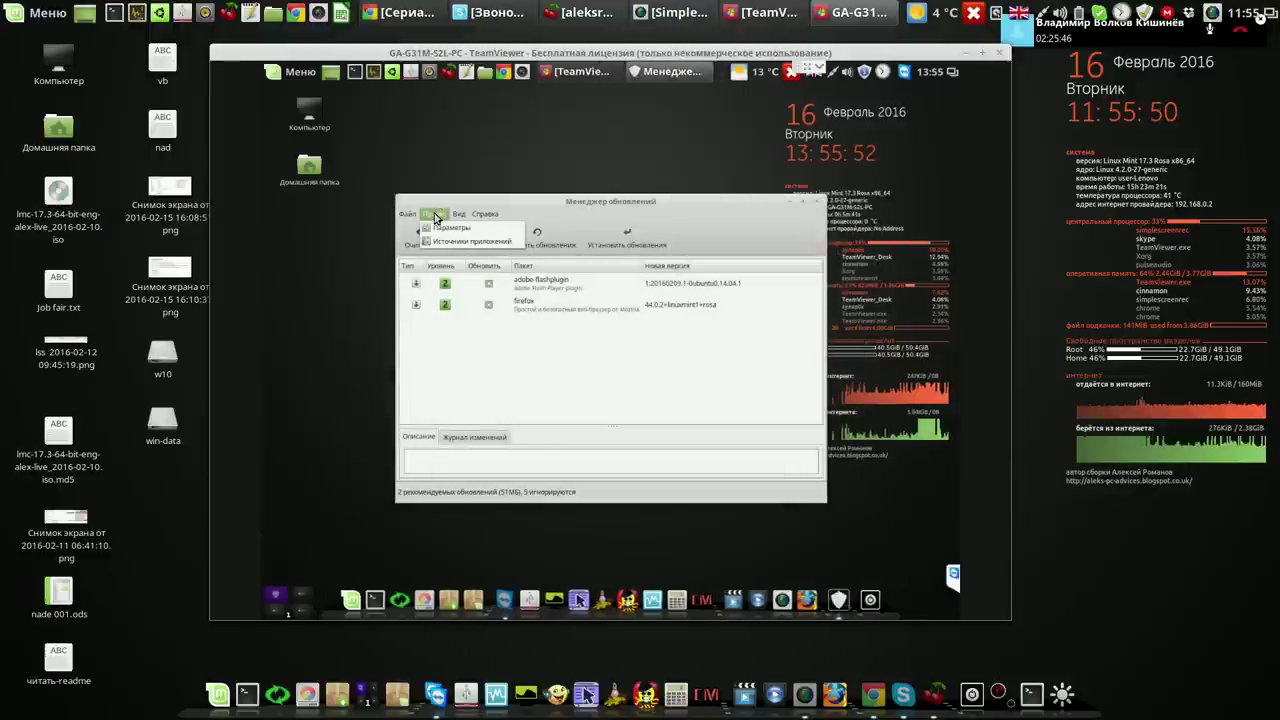
click(433, 231)
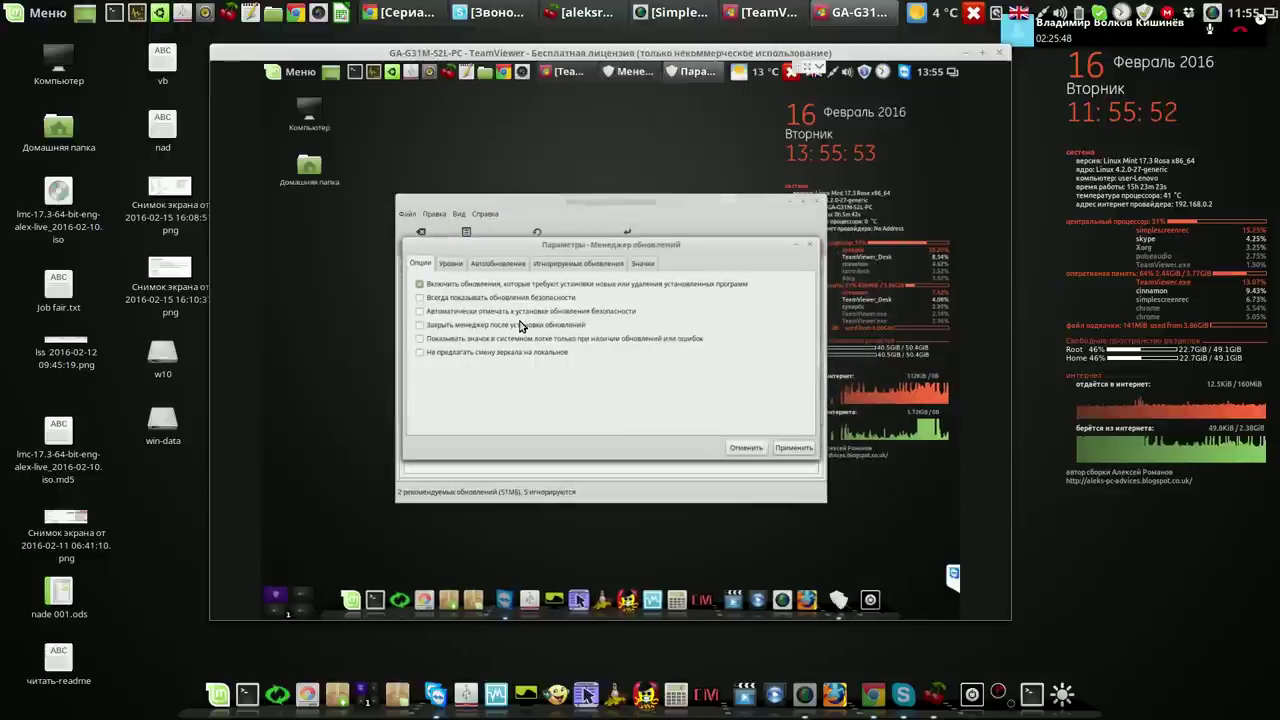
Step: Review the Levels, Auto-Refresh and Ignored Updates preference tabs, then apply them
click(451, 264)
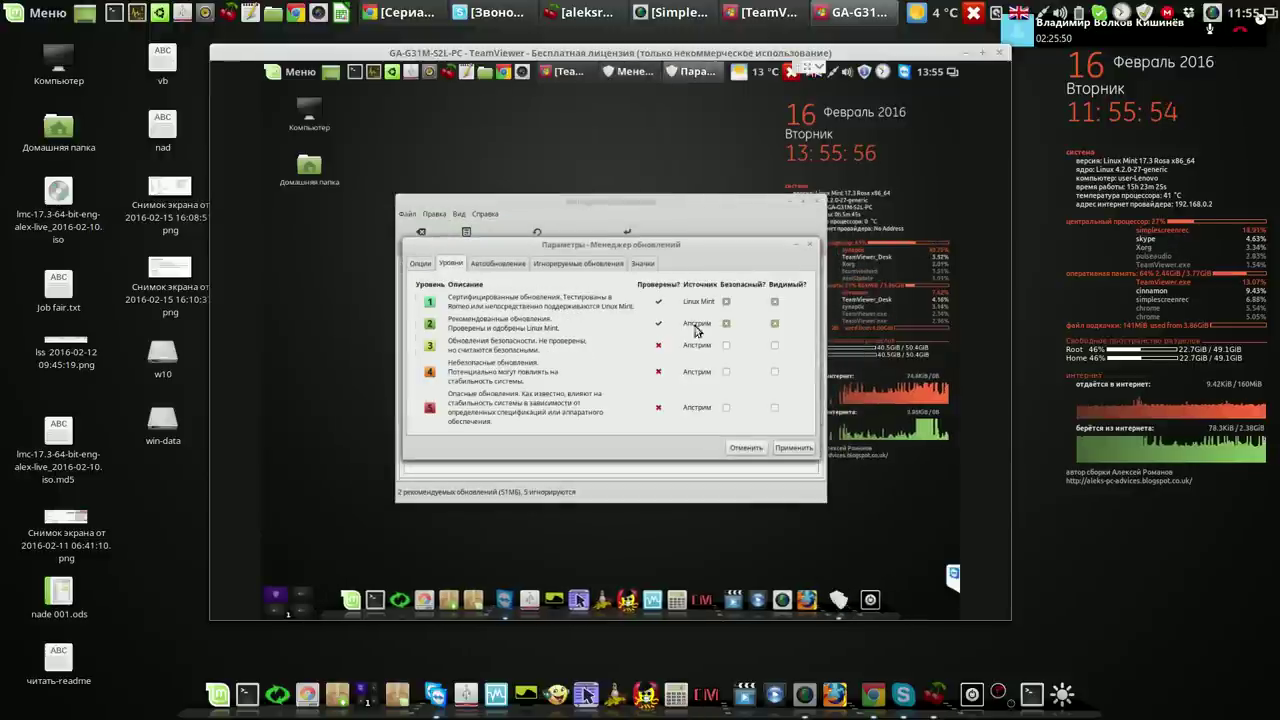
click(510, 265)
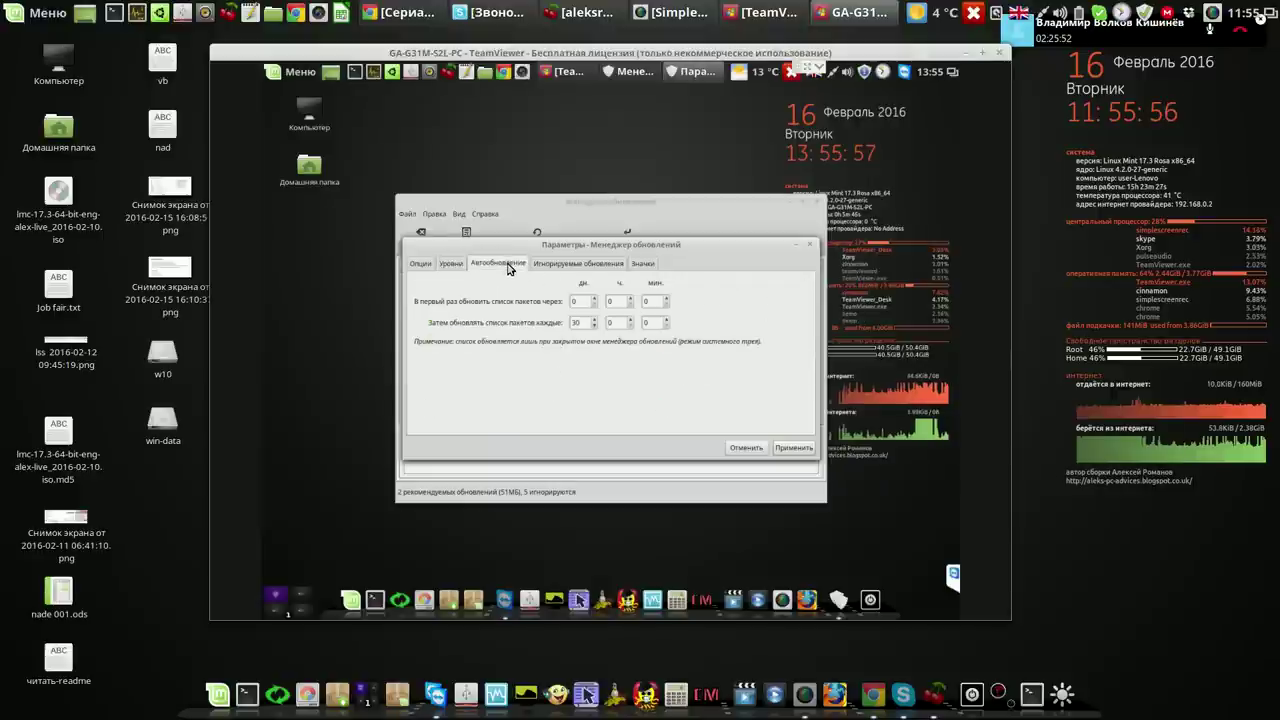
click(576, 264)
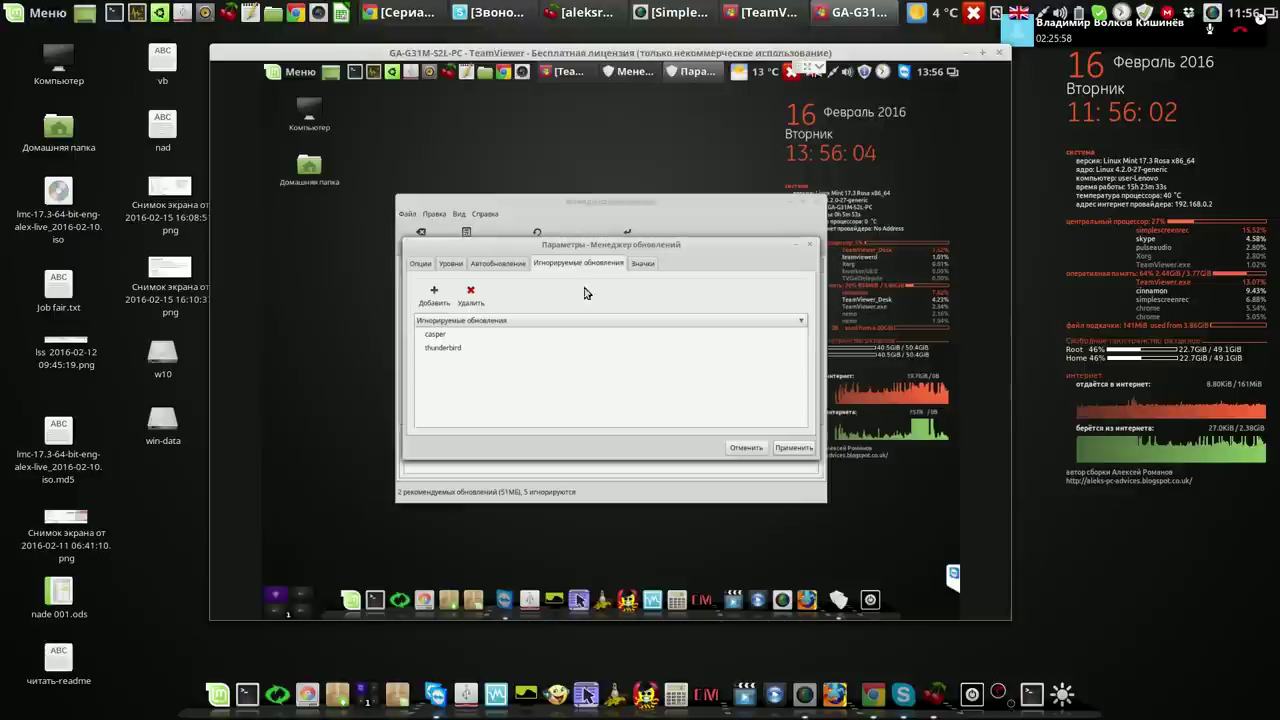
click(793, 448)
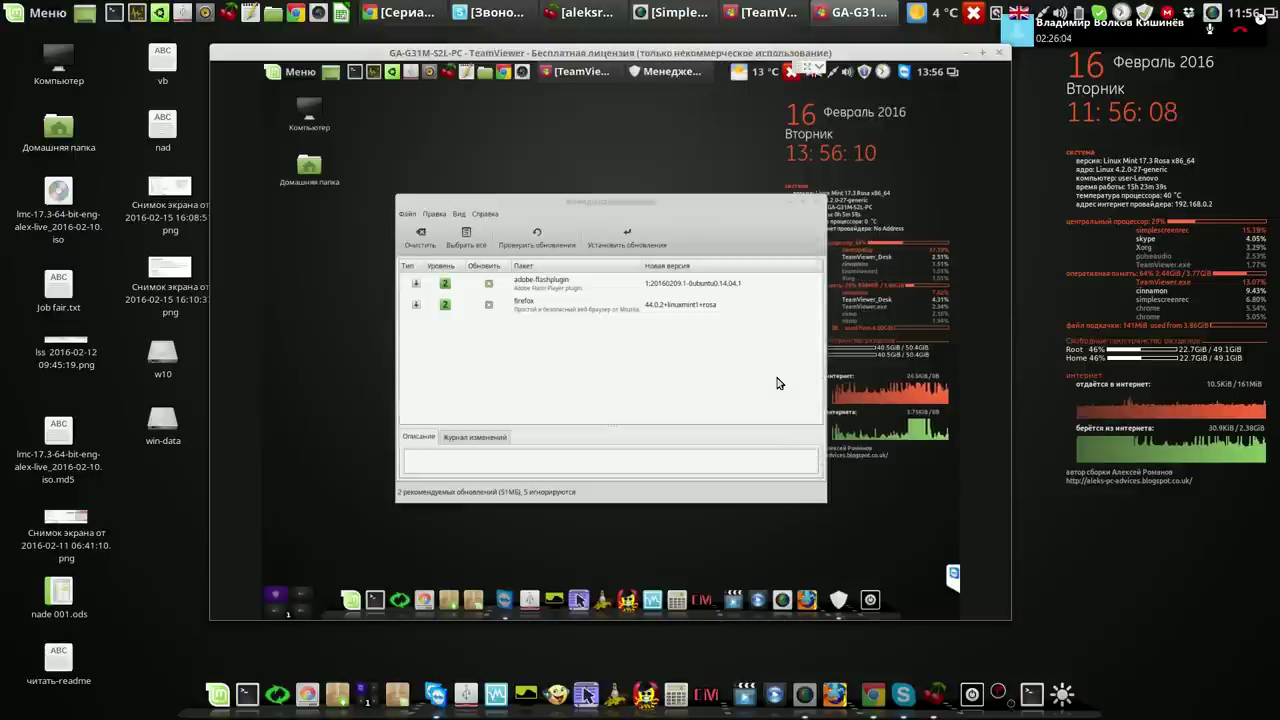
Step: Recheck for updates, move Update Manager up-left, and start installing the recommended updates
click(539, 240)
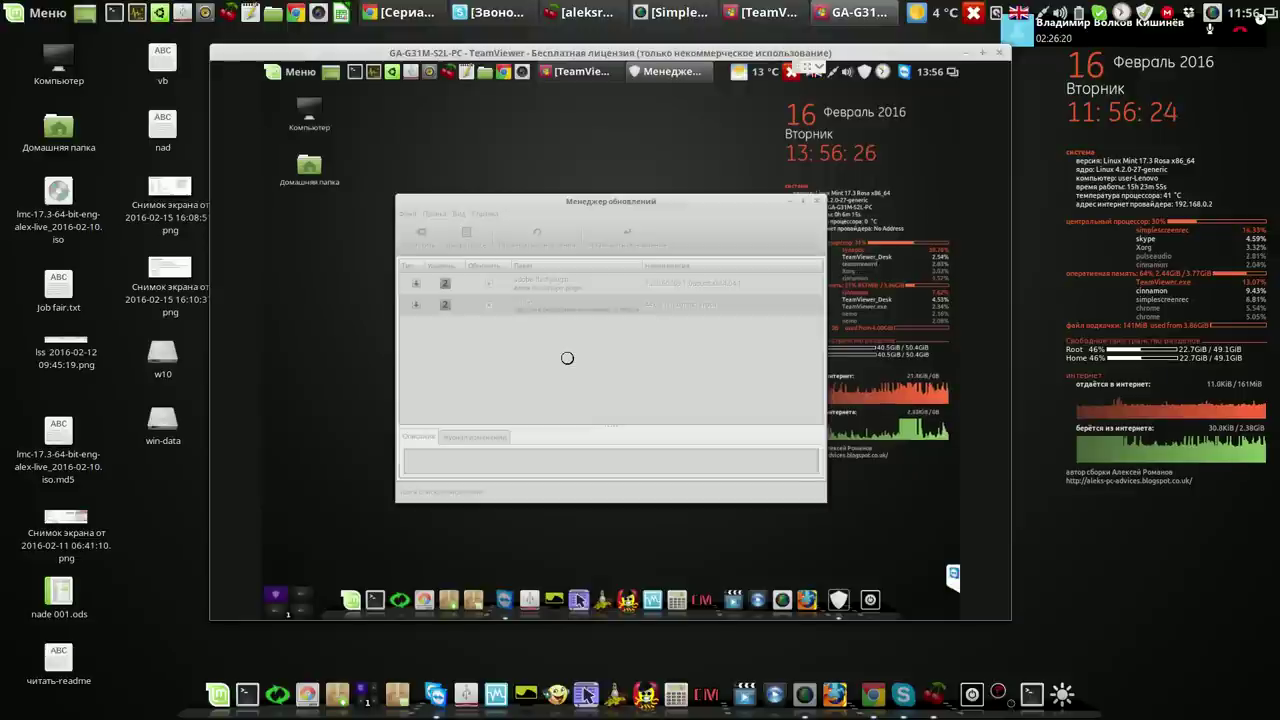
right_click(1211, 14)
key(Escape)
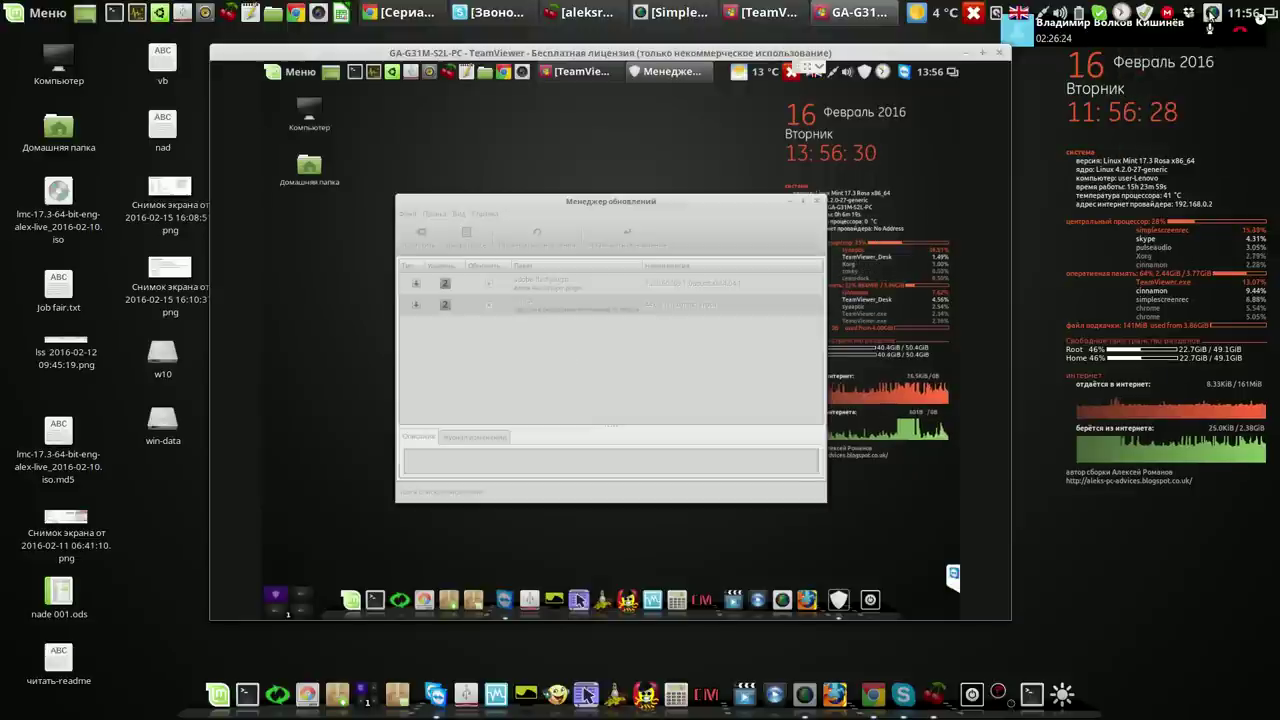
drag(714, 210, 631, 132)
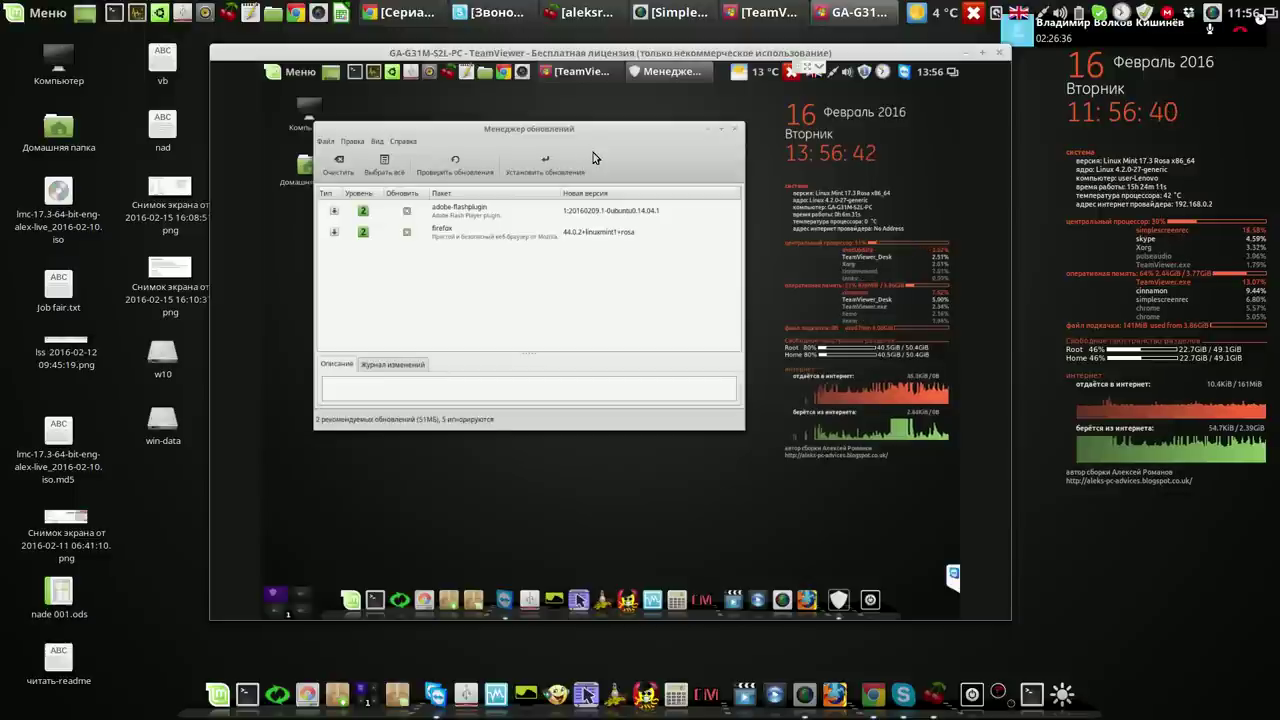
click(550, 165)
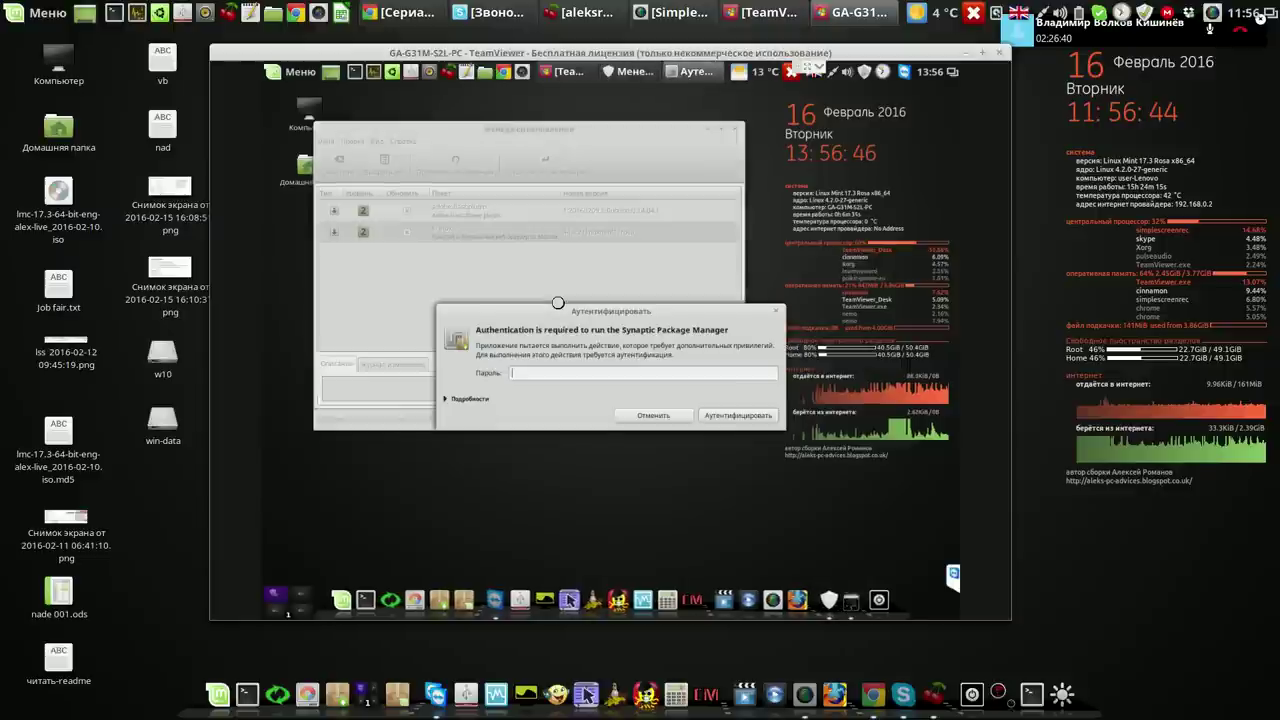
Step: Authenticate with the administrator password so the remote updates install until none remain
text(1)
click(741, 417)
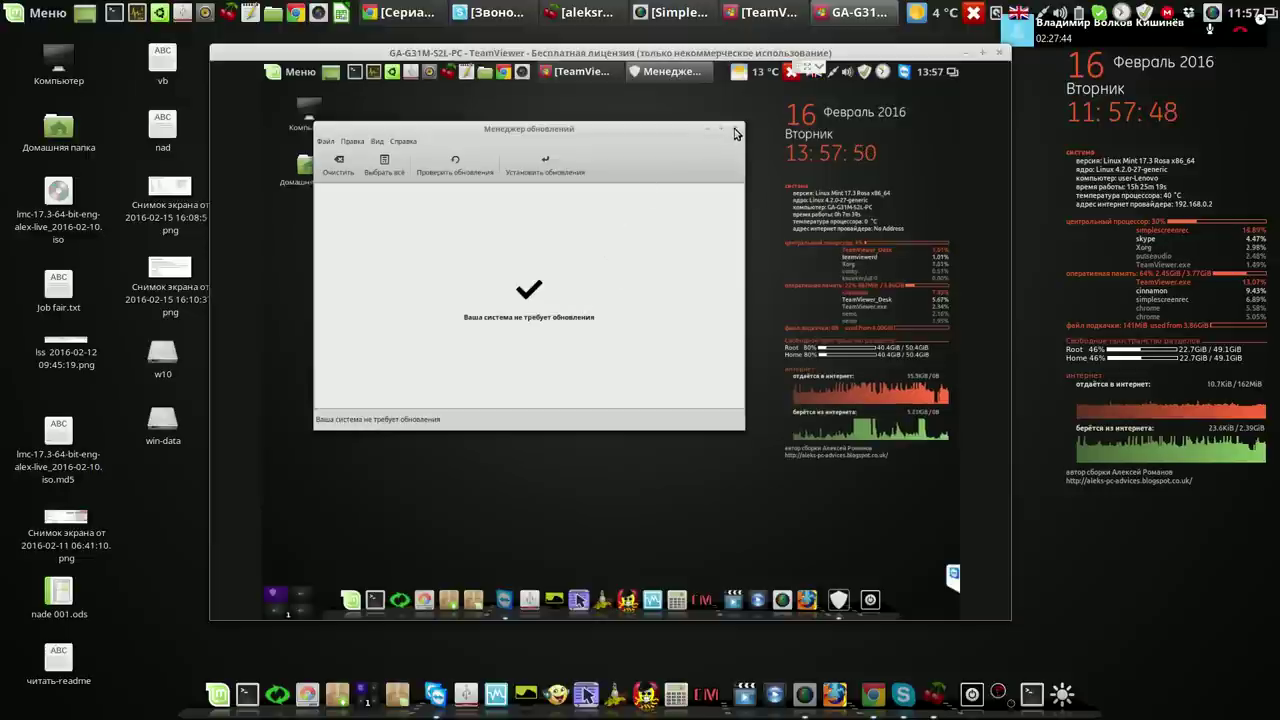
Step: Close the remote Update Manager window to return to the Mint desktop
click(734, 128)
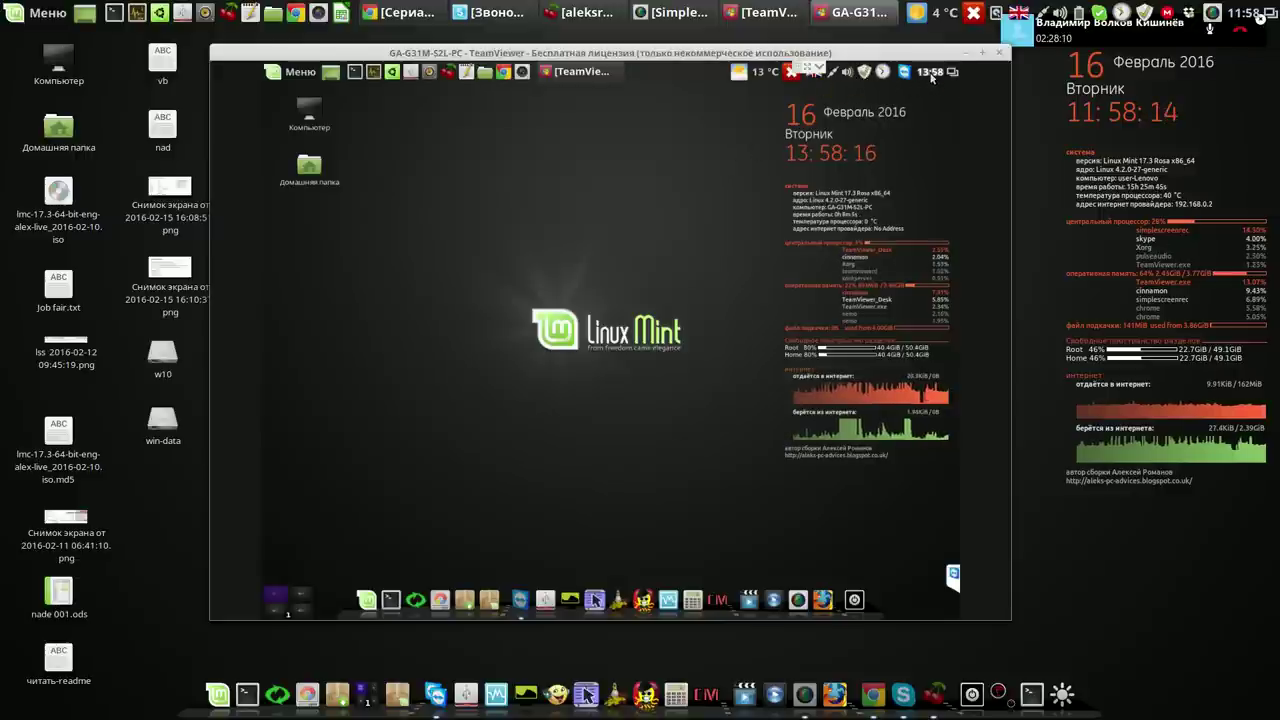
Step: Check the weather applet, then open System Settings from the Menu and scroll to Administration
click(757, 72)
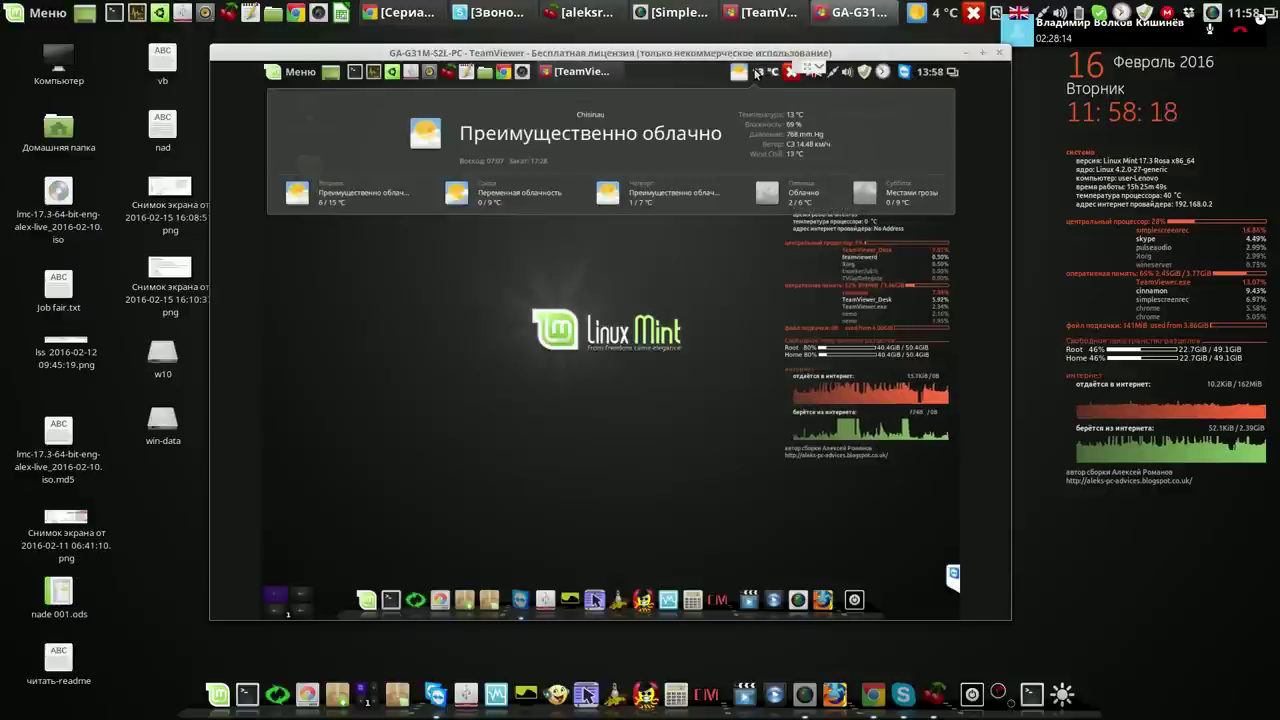
click(757, 72)
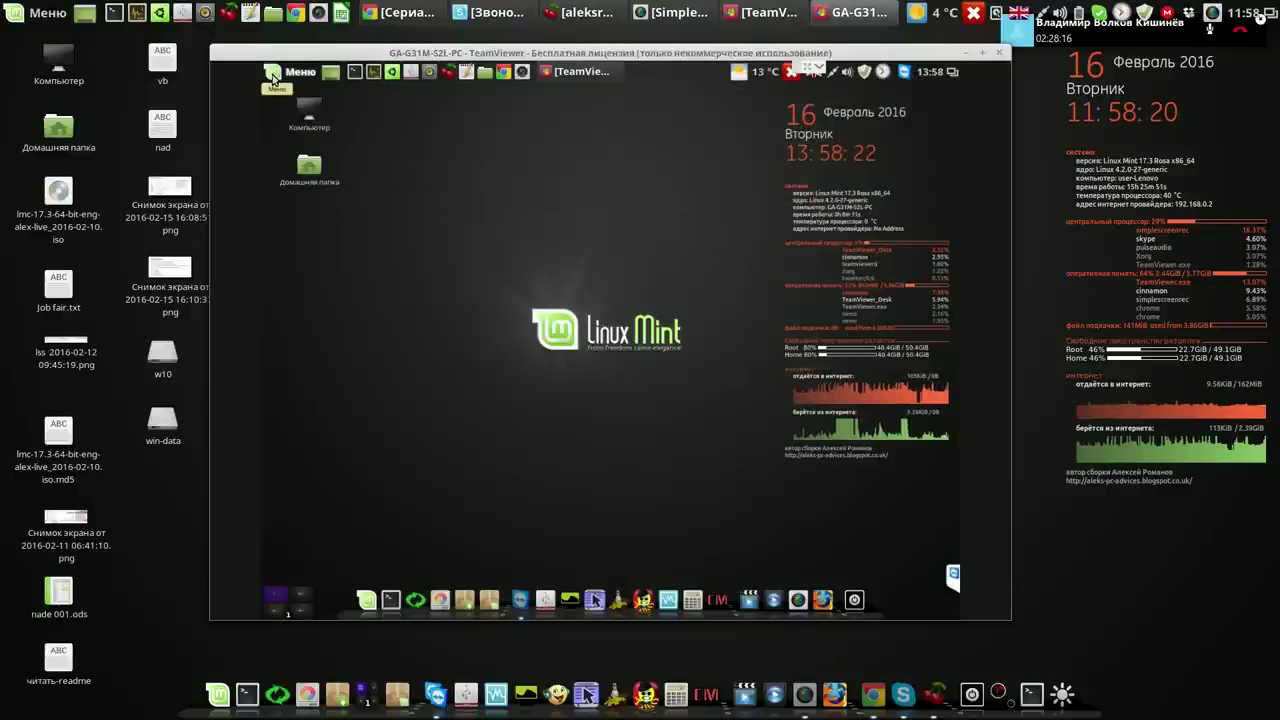
click(273, 76)
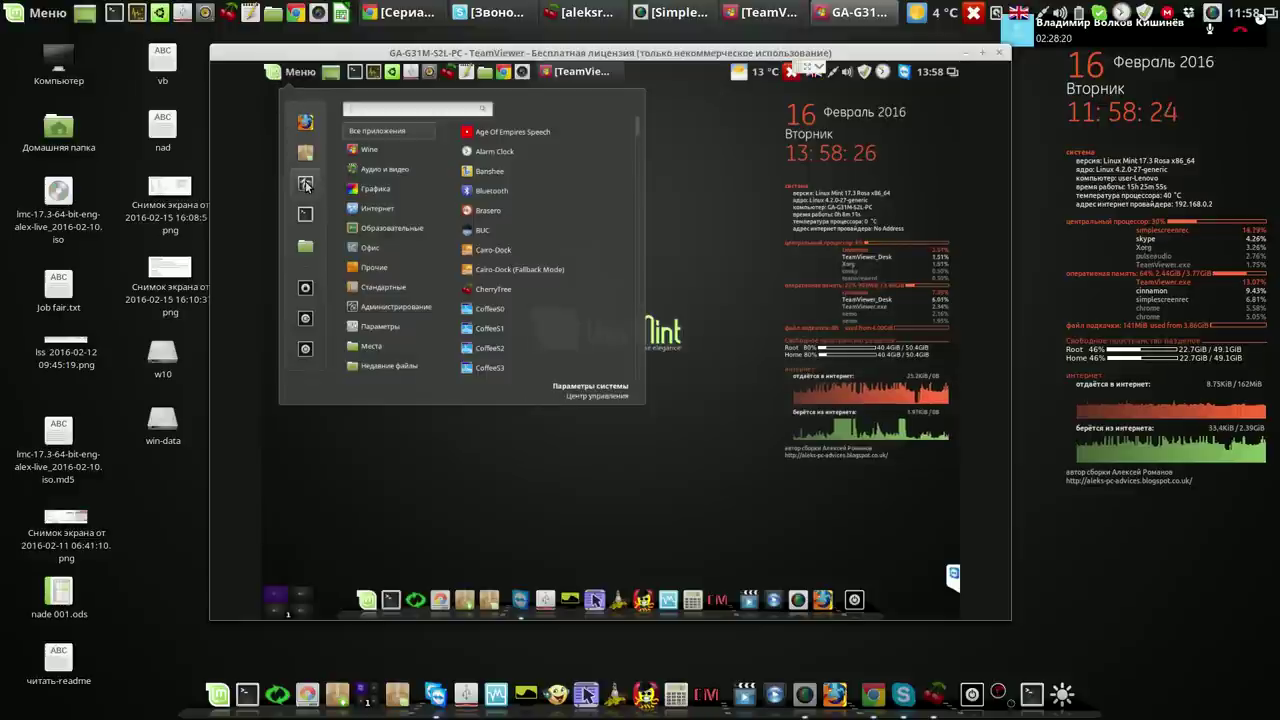
click(305, 184)
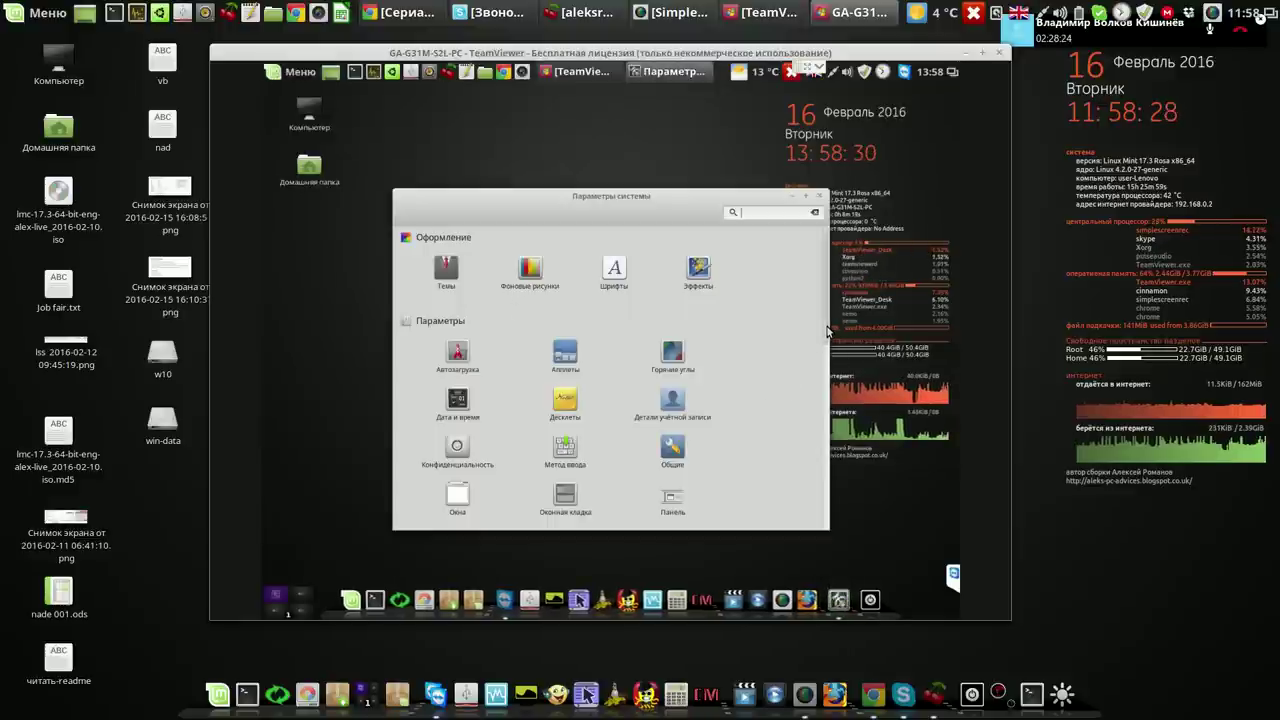
drag(828, 330, 815, 537)
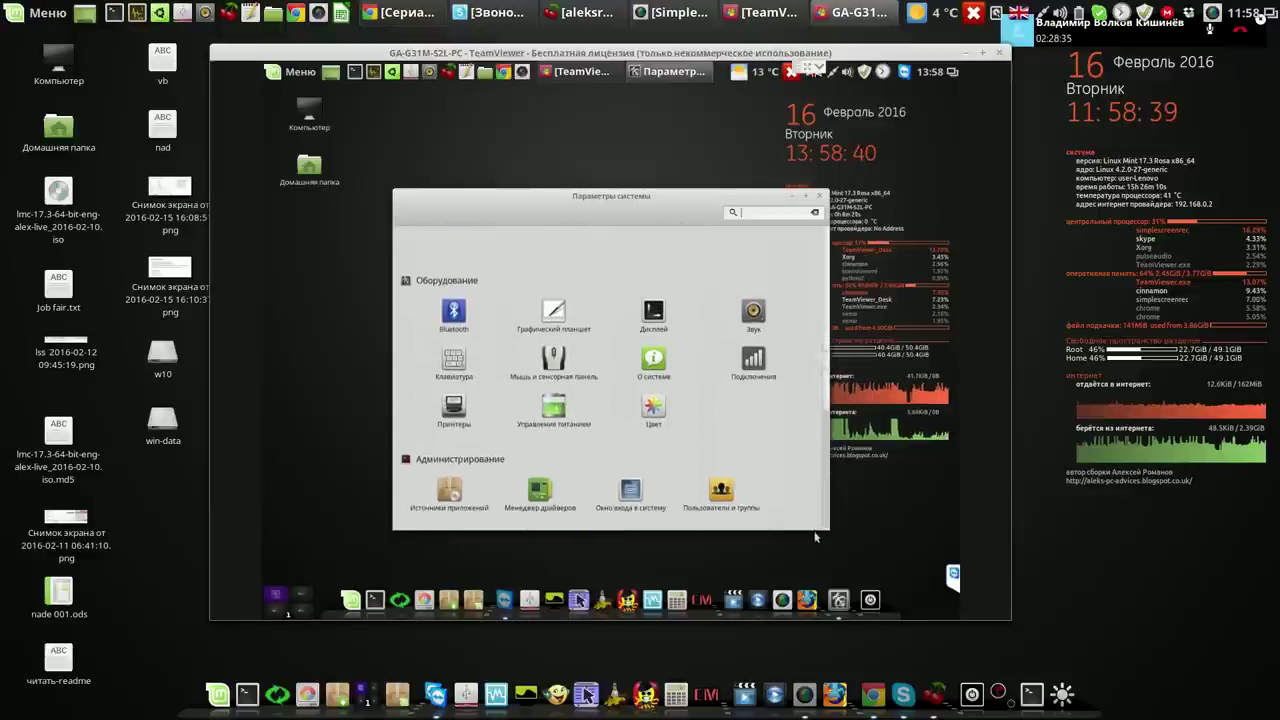
Step: In Login Window settings, set both automatic and delayed login to user volkoff
click(630, 490)
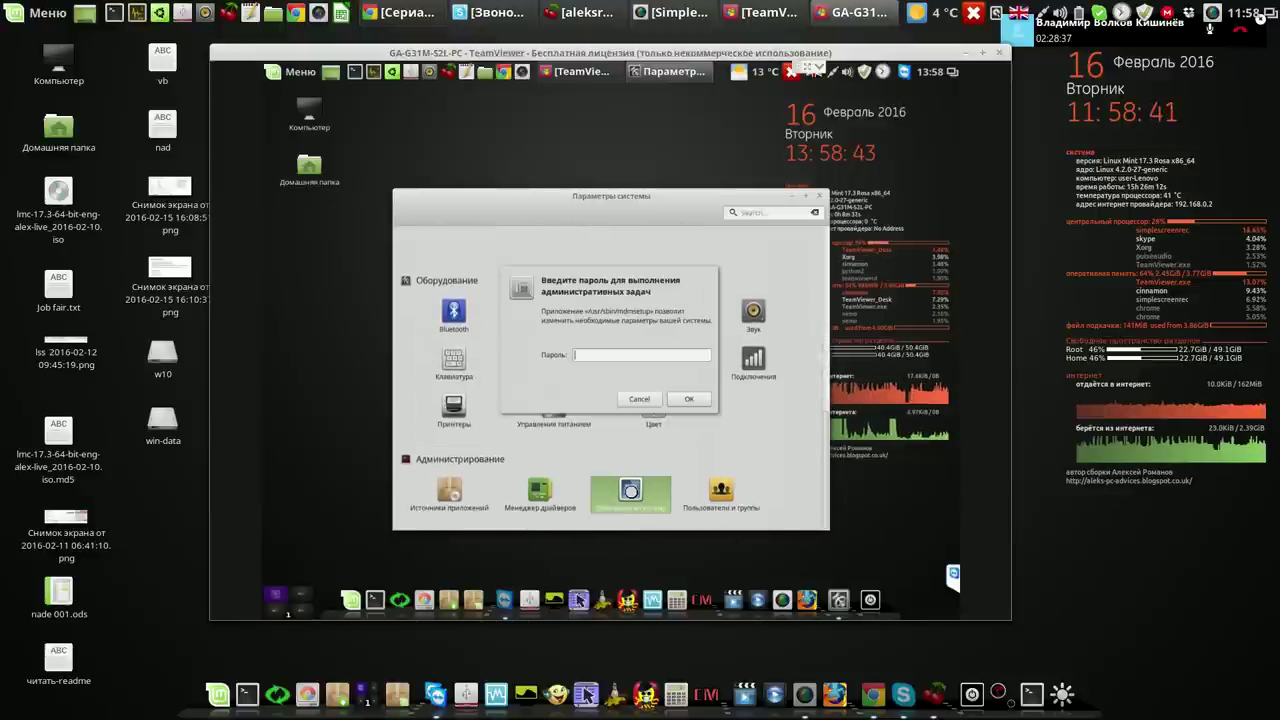
click(688, 398)
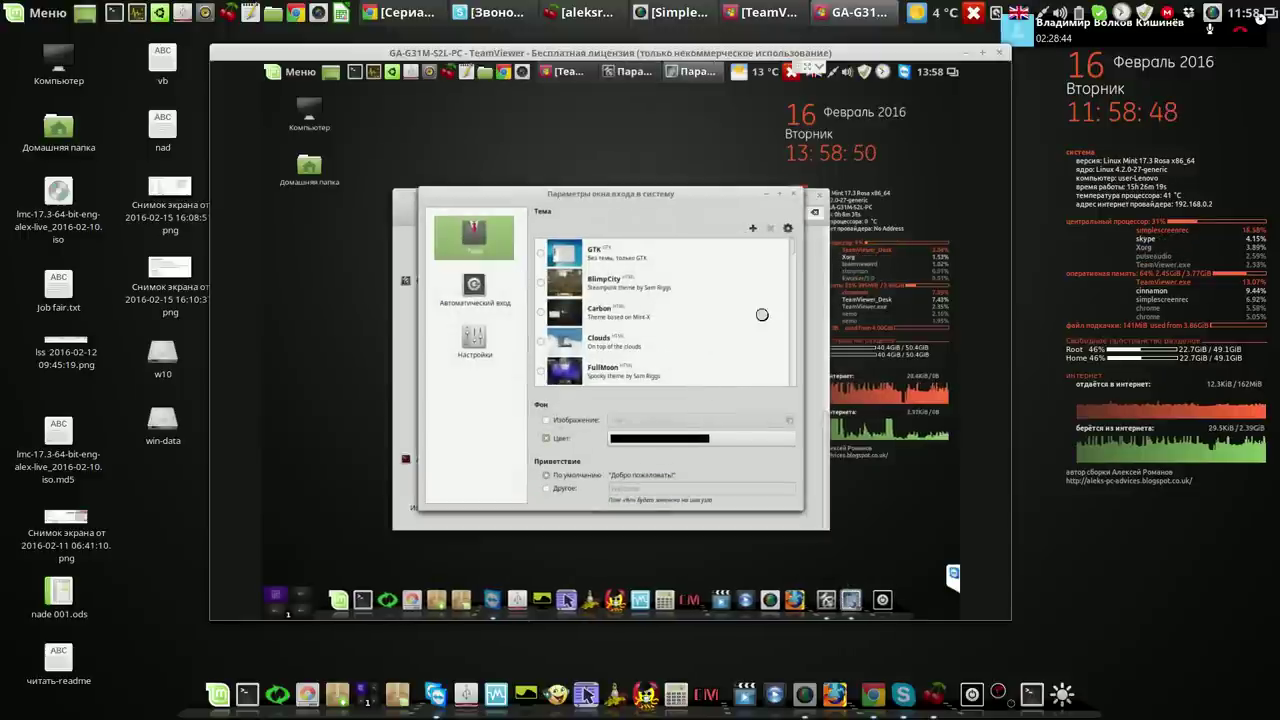
scroll(790, 250, down, 5)
scroll(790, 264, down, 8)
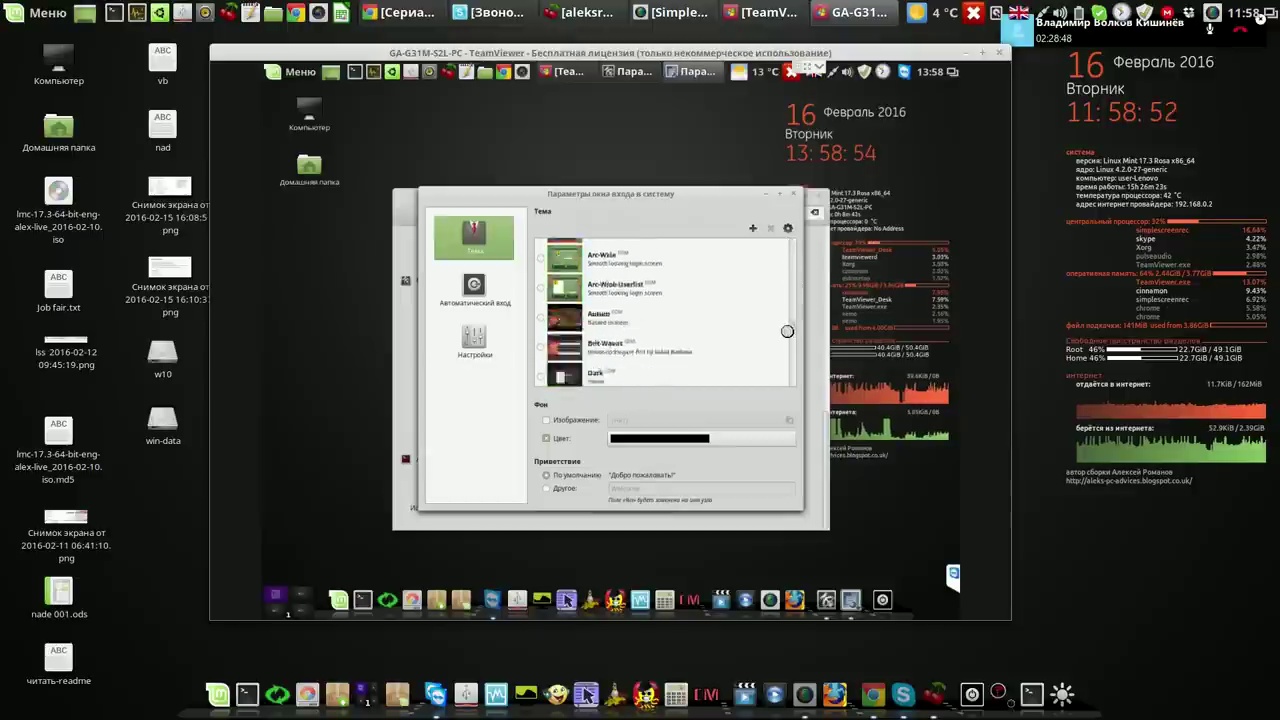
scroll(790, 350, down, 5)
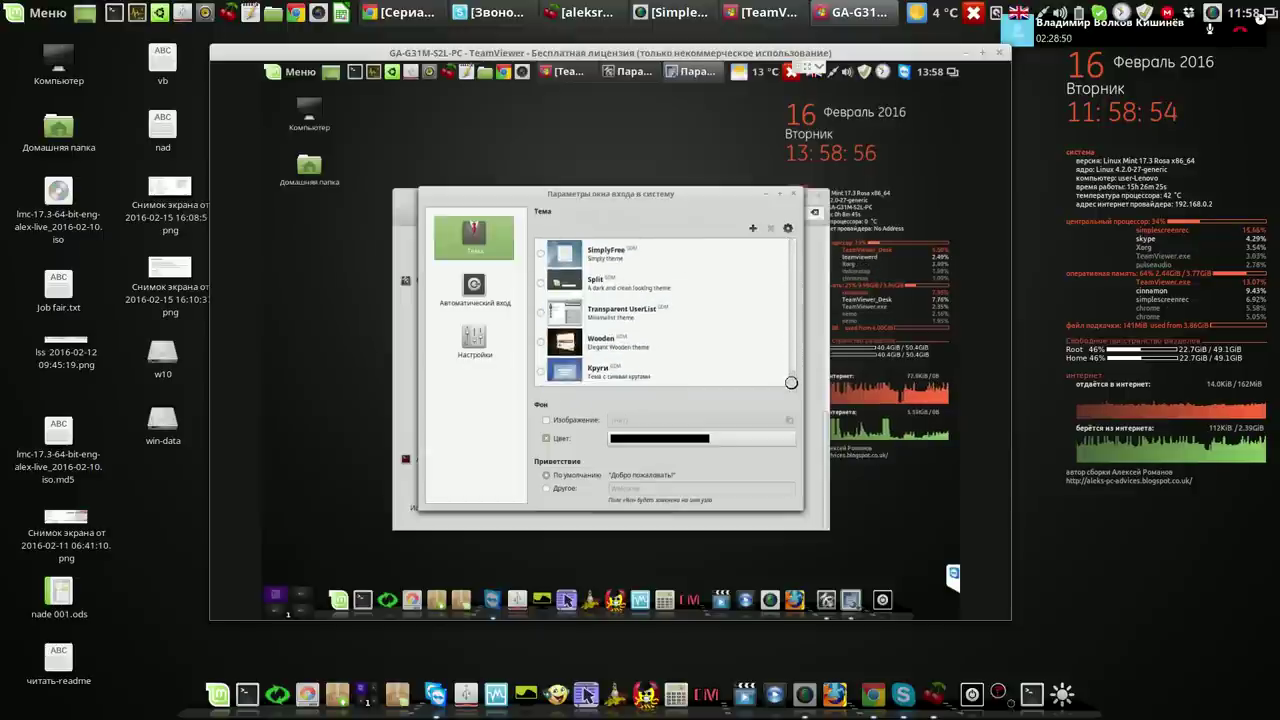
scroll(790, 356, up, 15)
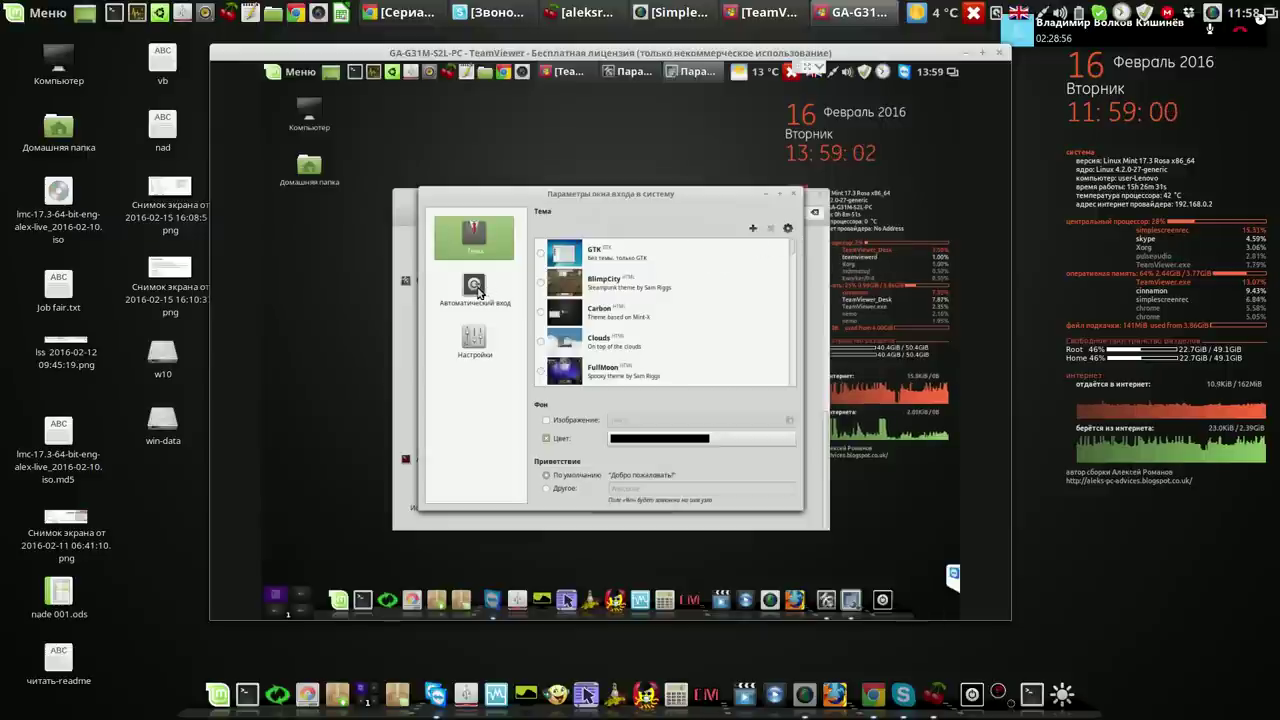
click(476, 288)
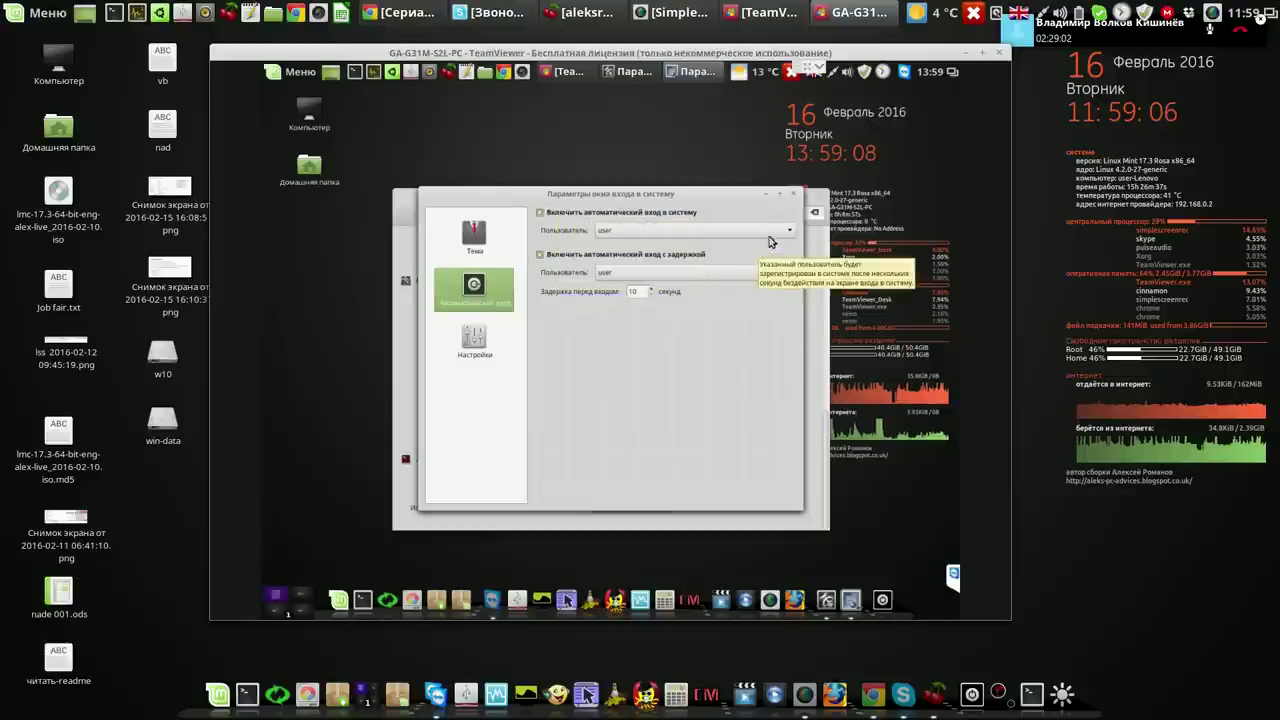
click(788, 233)
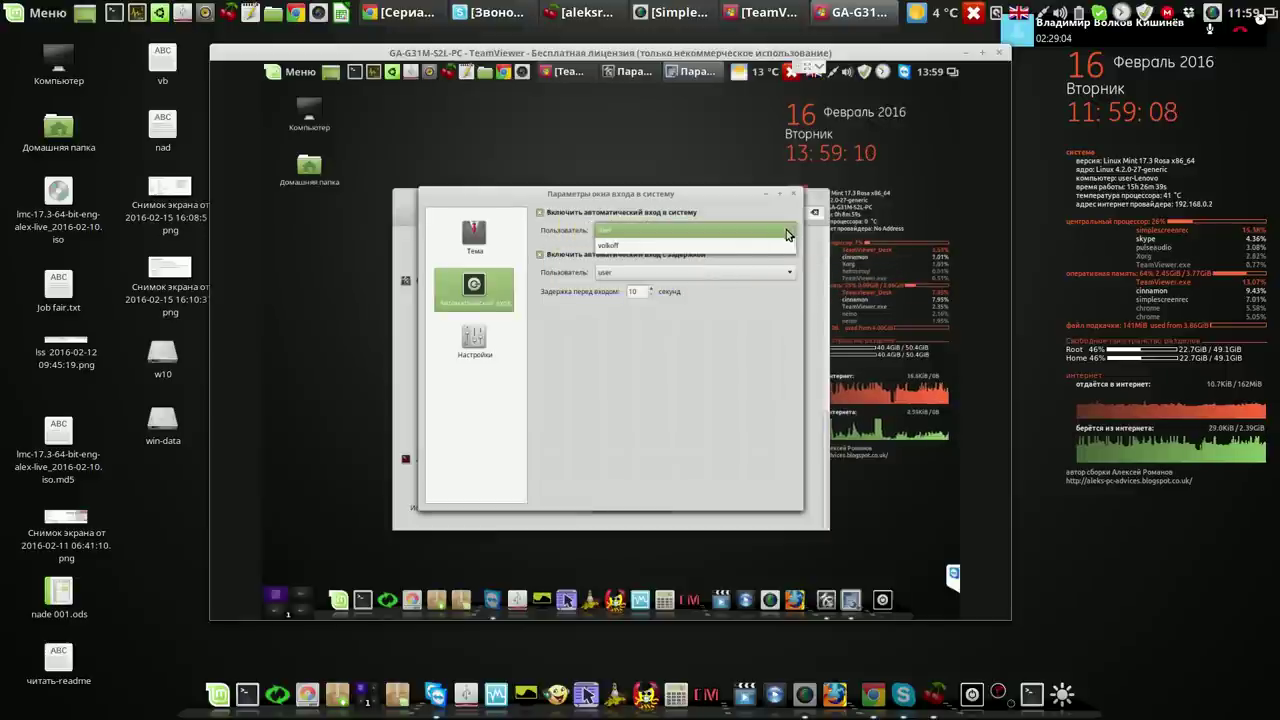
click(740, 248)
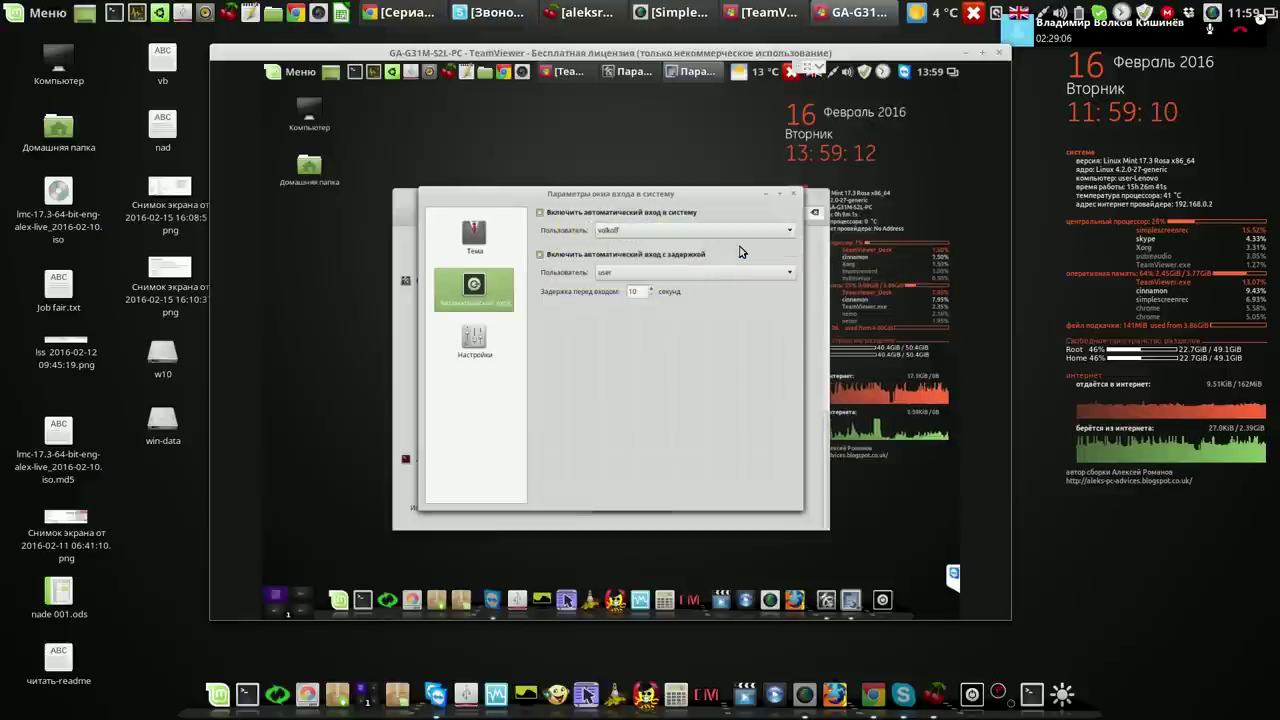
click(790, 275)
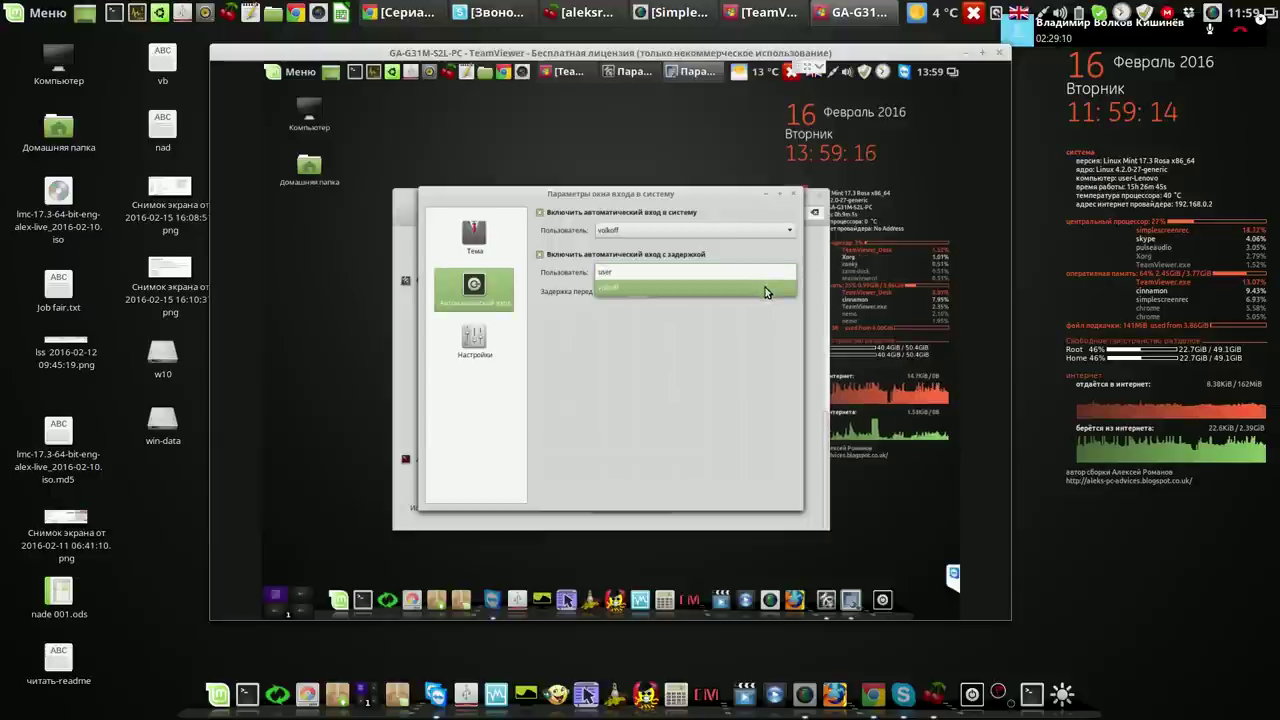
click(766, 290)
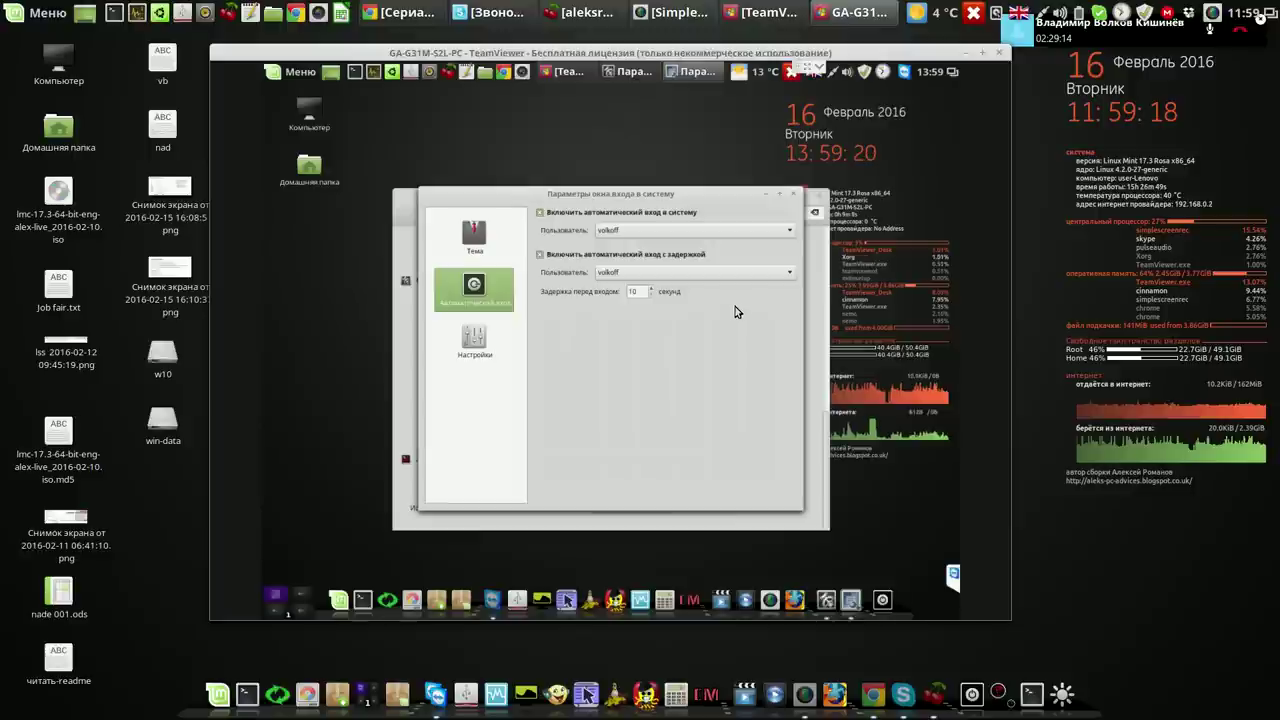
Step: Enable auto-selecting the last logged-in user, choose the Carbon login theme, and close the window
click(482, 344)
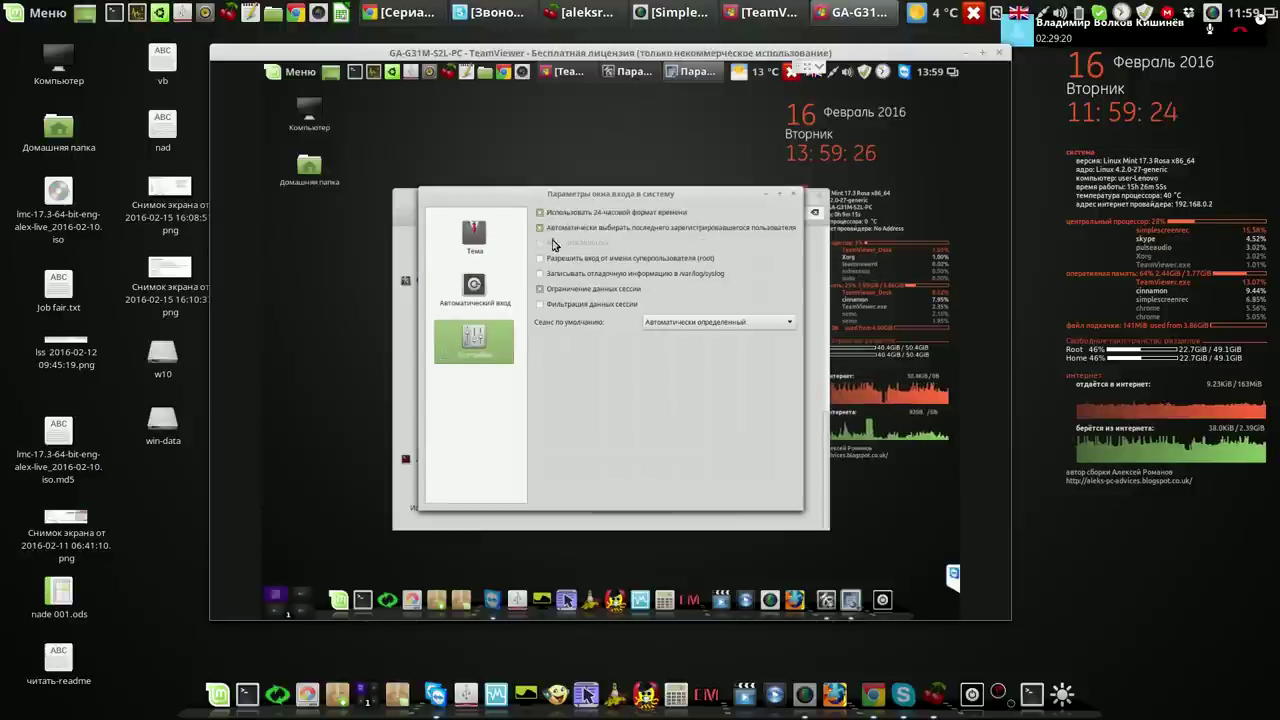
click(540, 229)
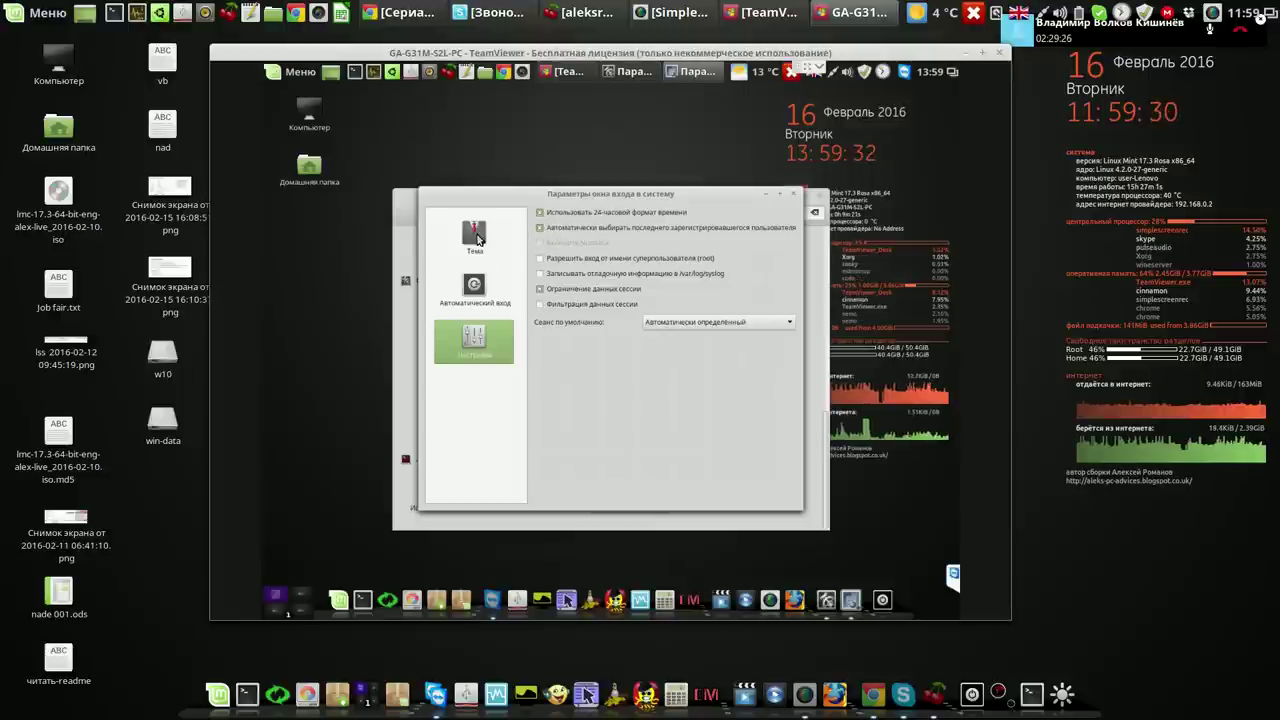
click(478, 238)
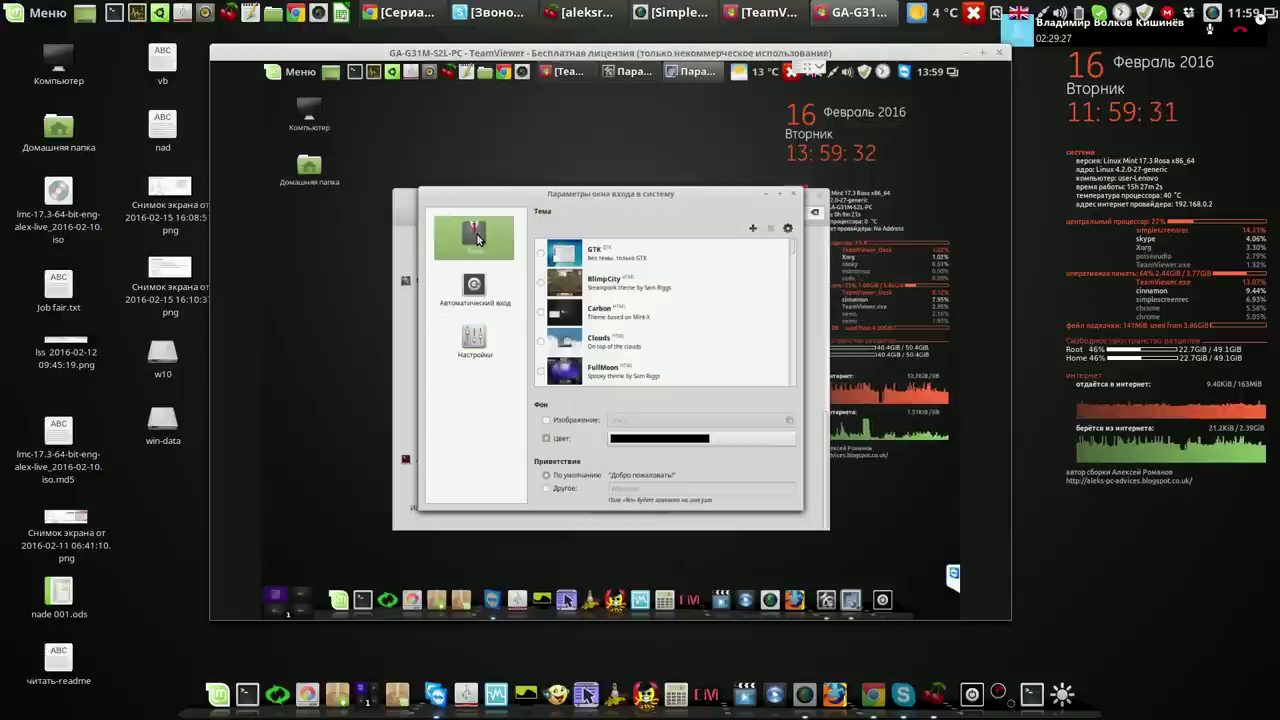
click(541, 316)
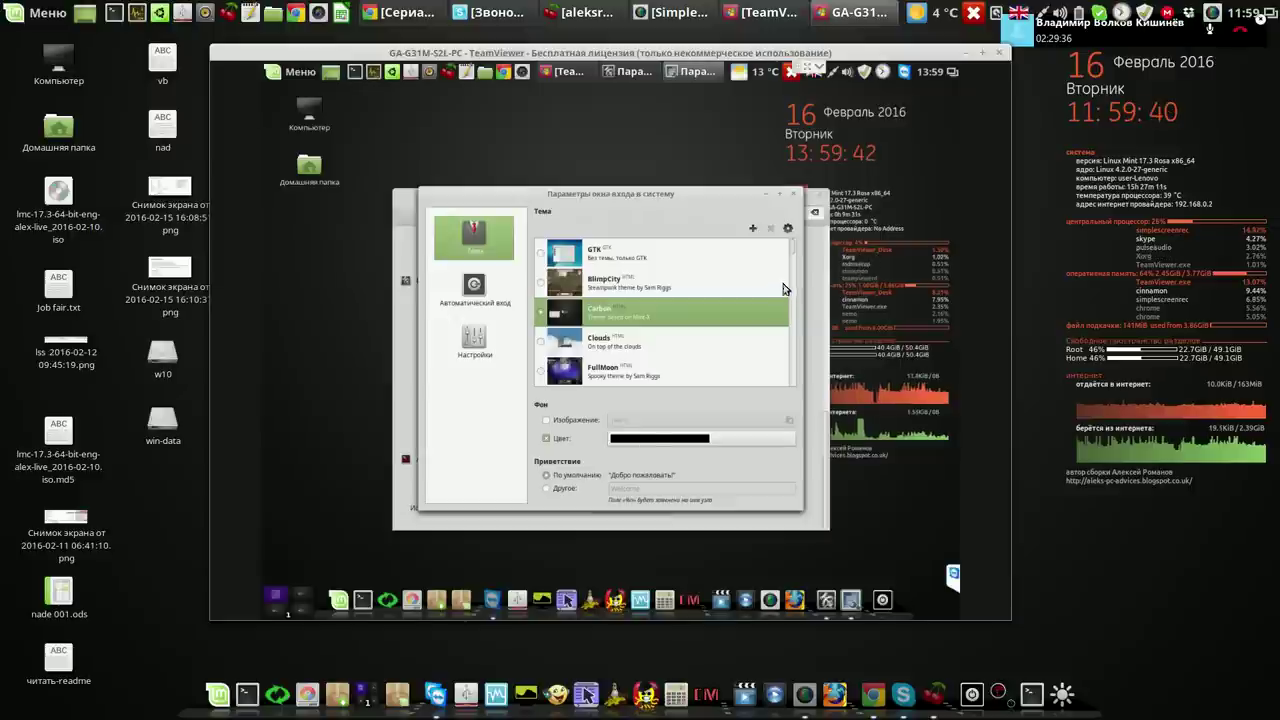
click(794, 196)
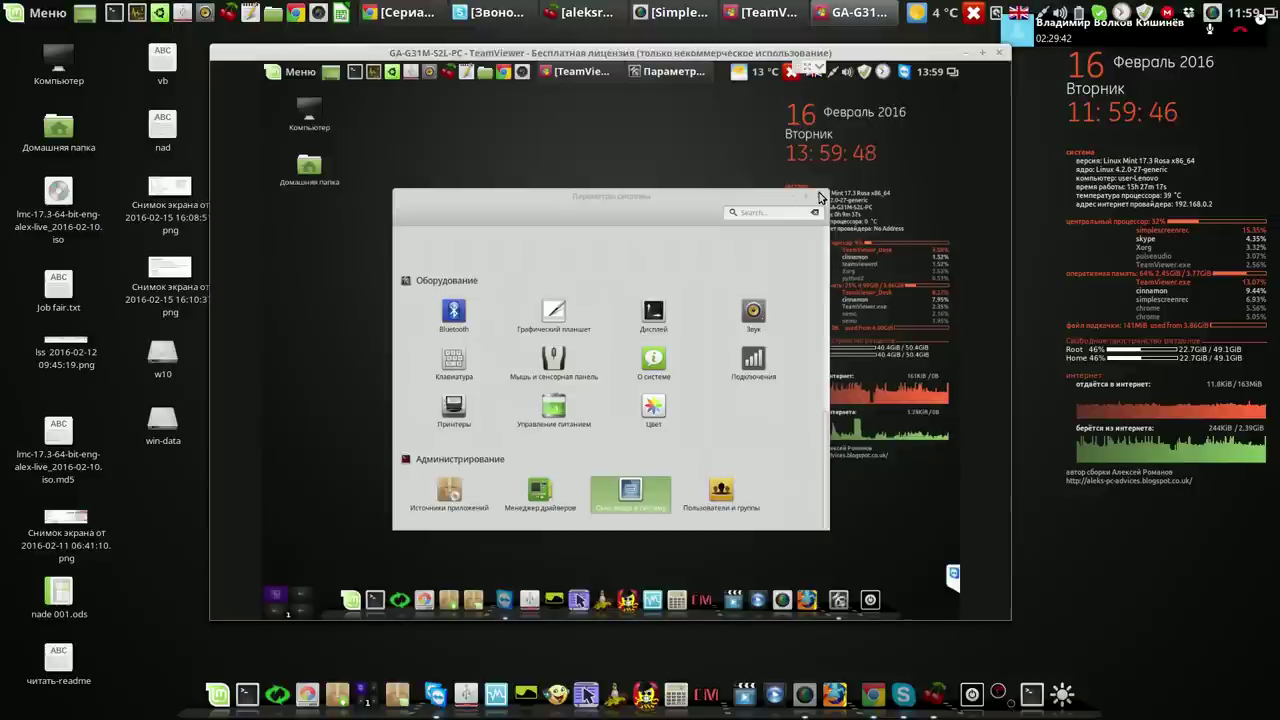
Step: Close System Settings, restart the remote PC via Перезагрузить, and close the TeamViewer remote window
click(818, 196)
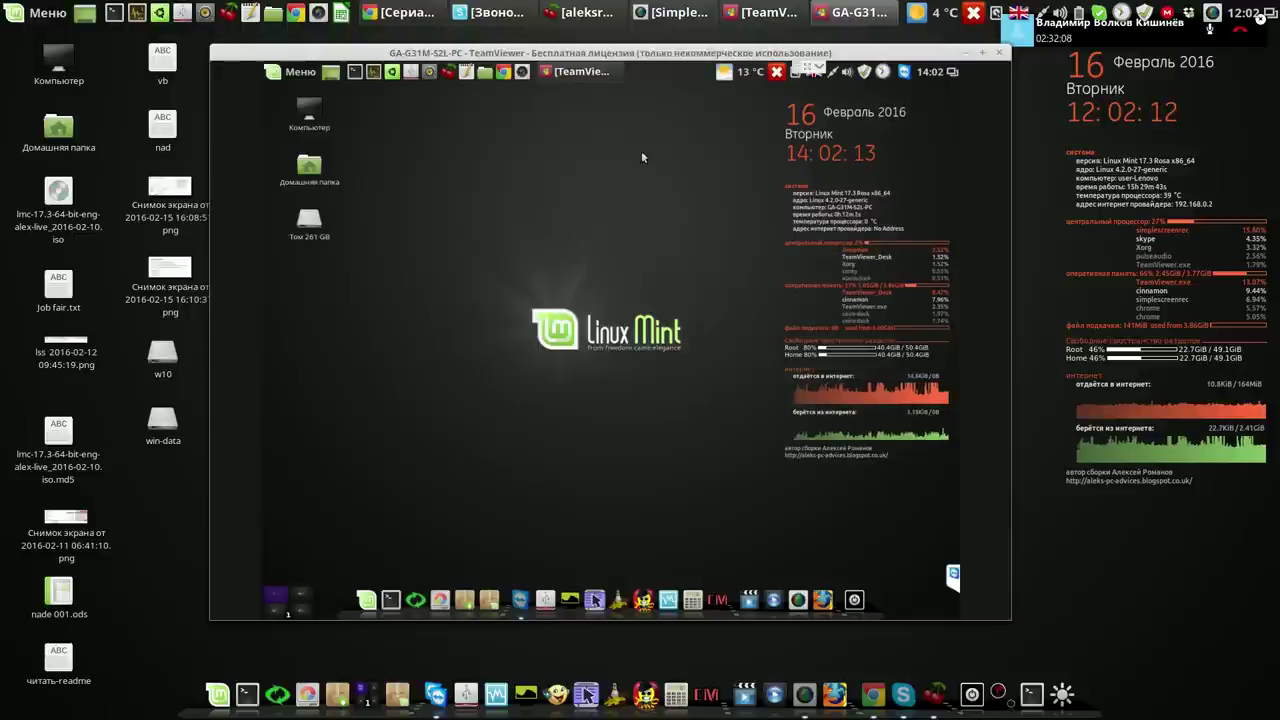
click(521, 14)
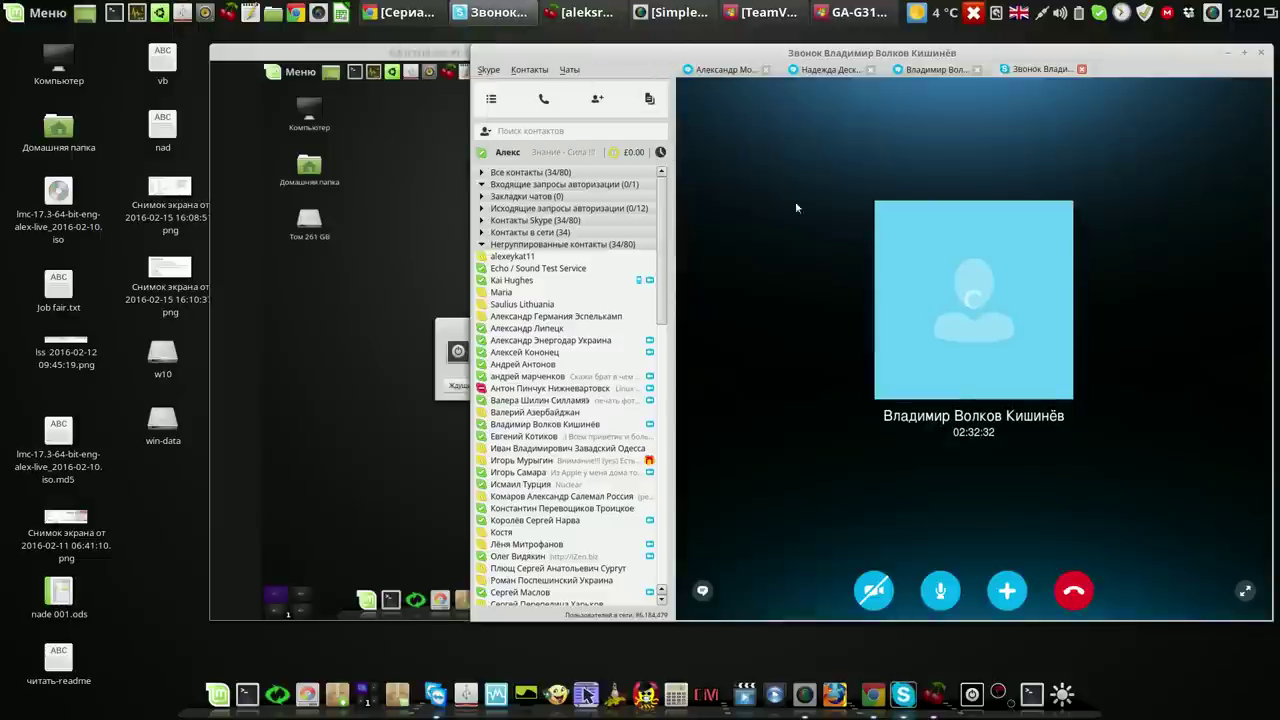
click(460, 336)
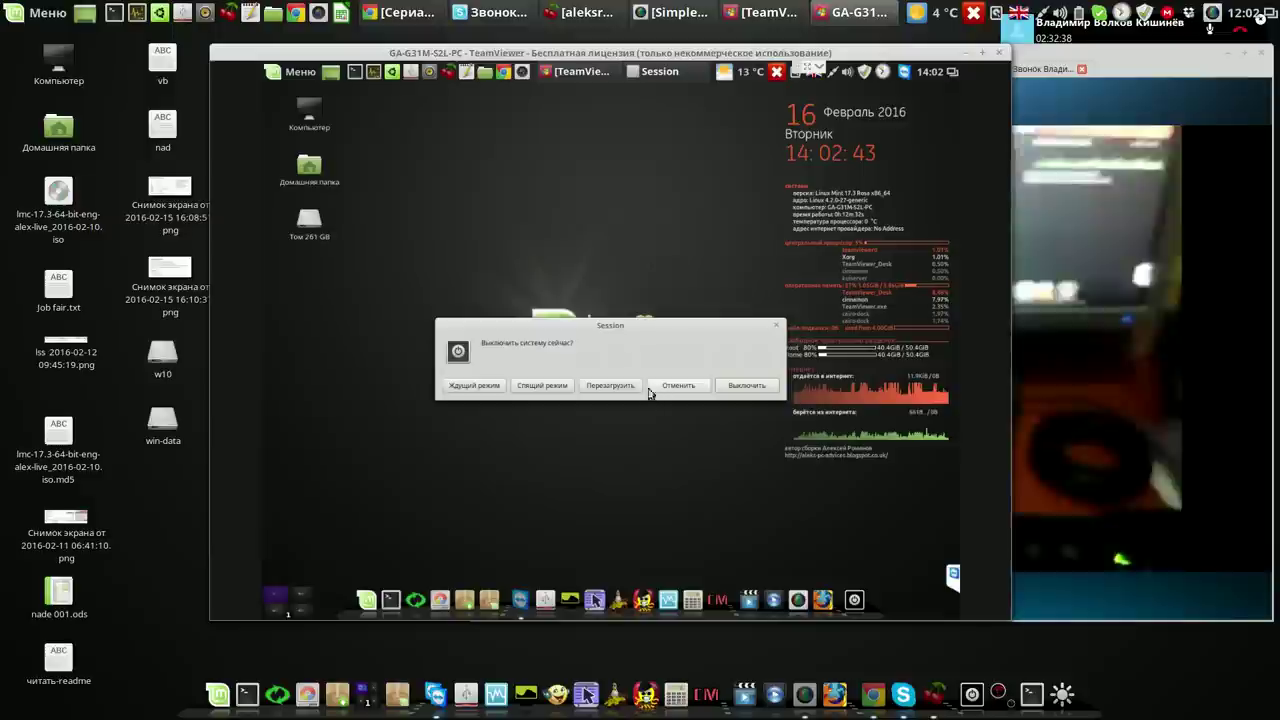
click(612, 386)
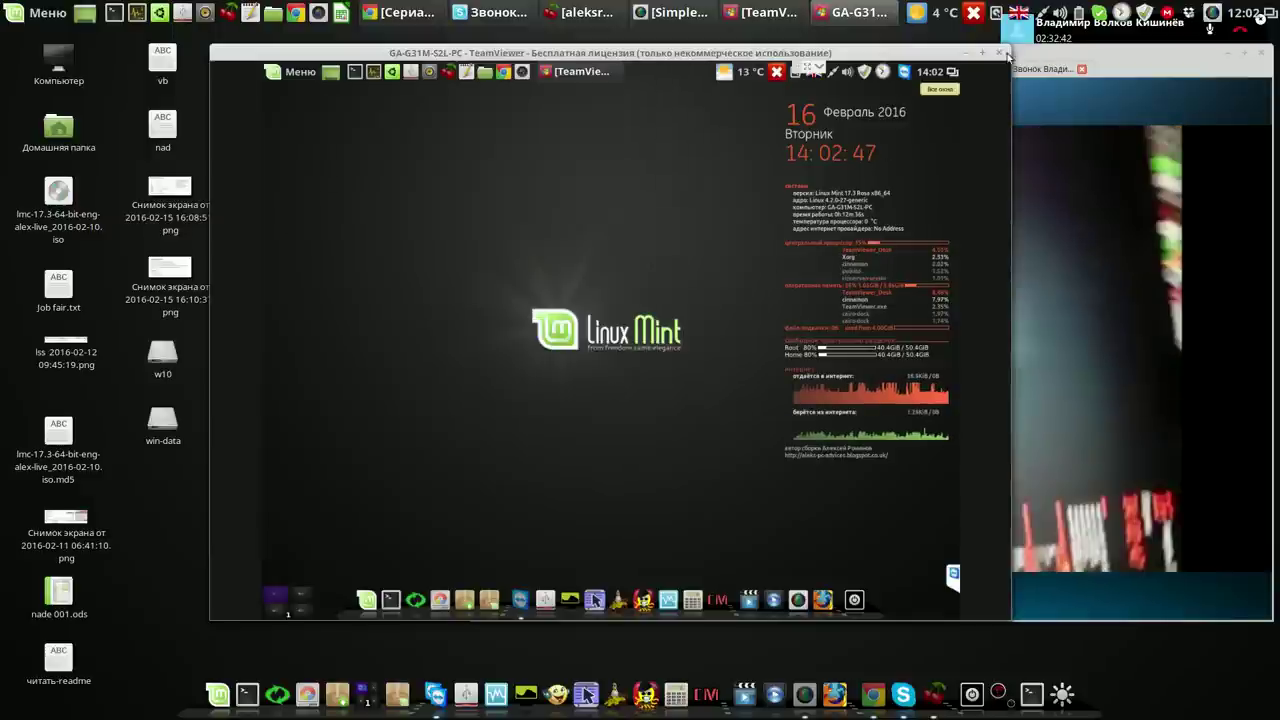
click(997, 52)
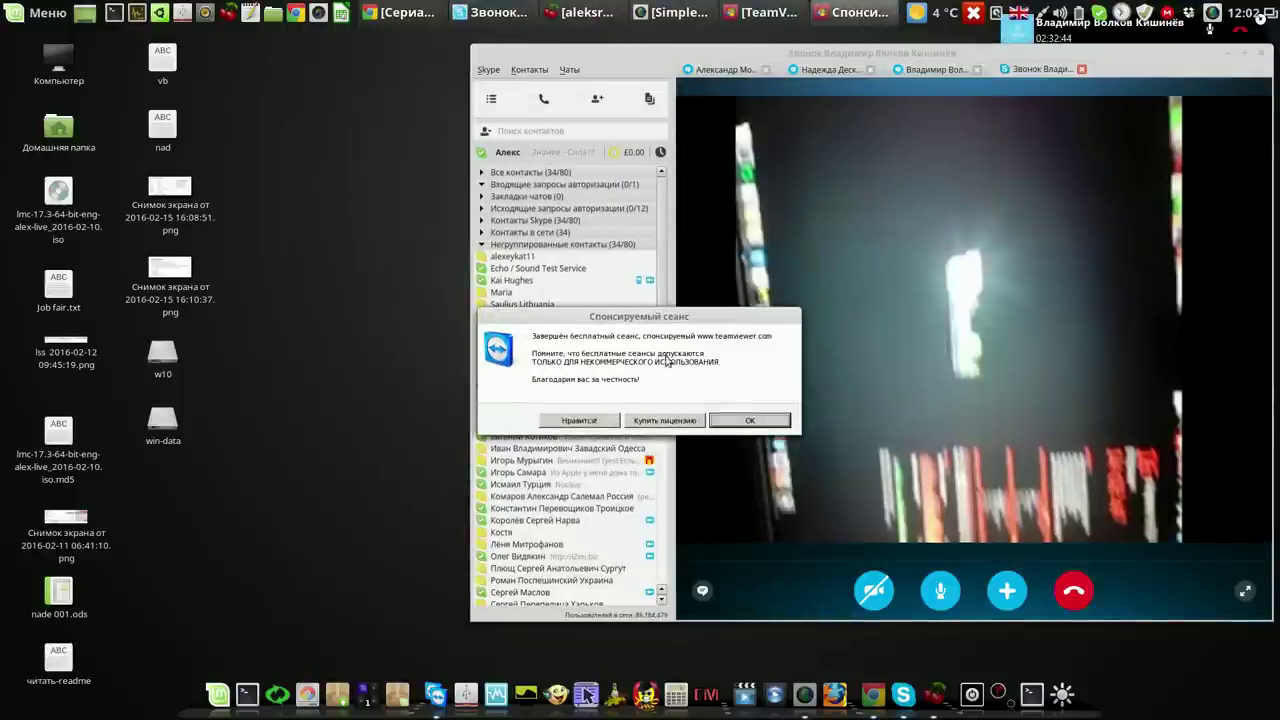
Step: Dismiss the TeamViewer sponsored-session notice and drag the Skype call window to the left
click(746, 417)
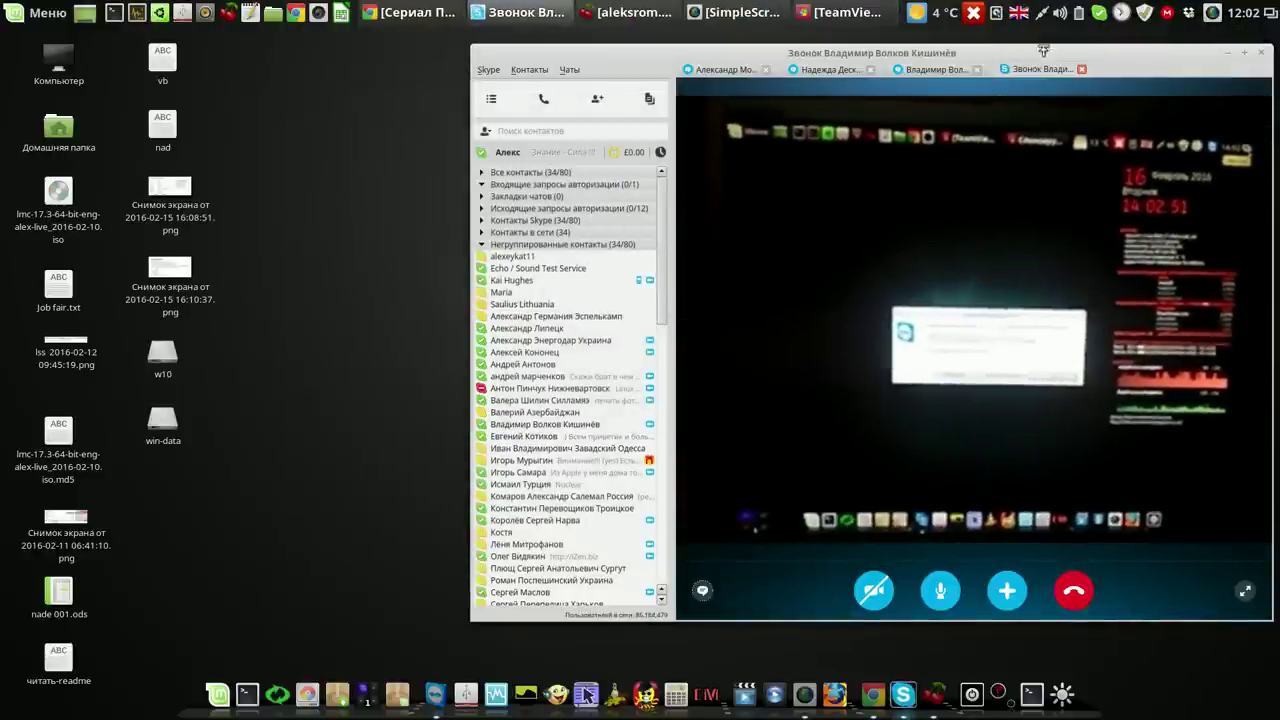
drag(1036, 52, 829, 57)
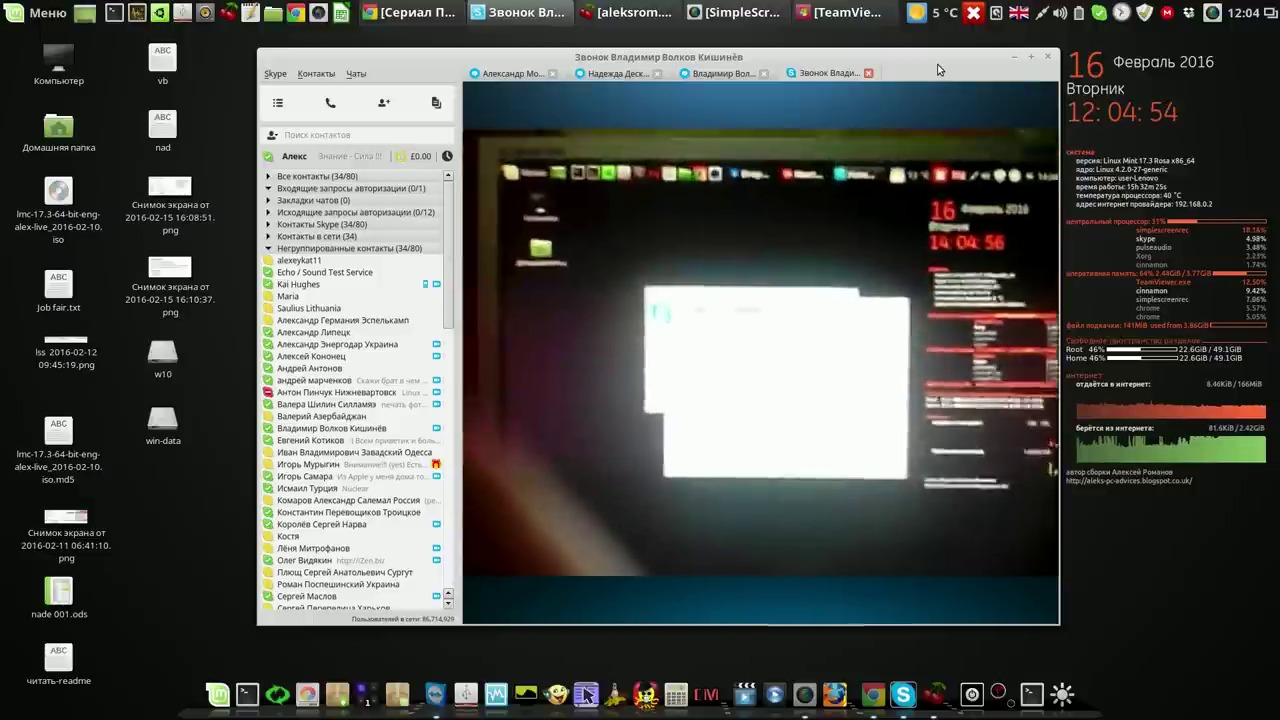
mouse_move(875, 101)
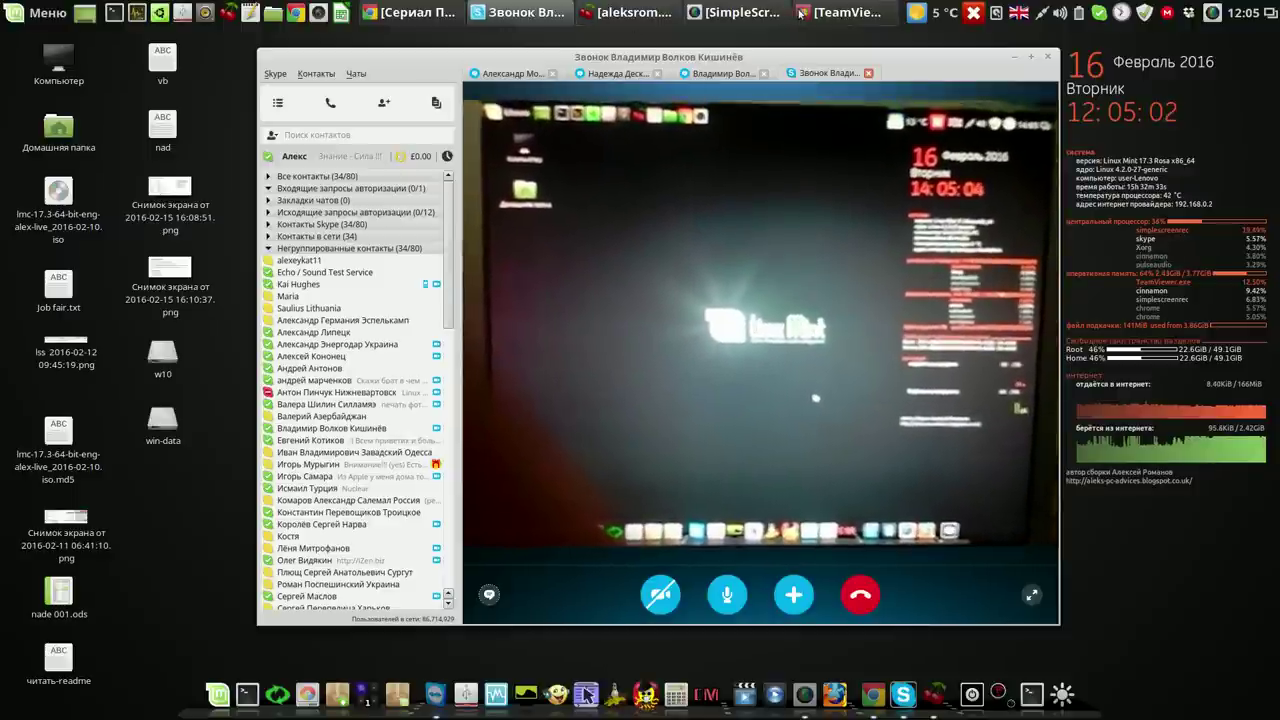
mouse_move(818, 12)
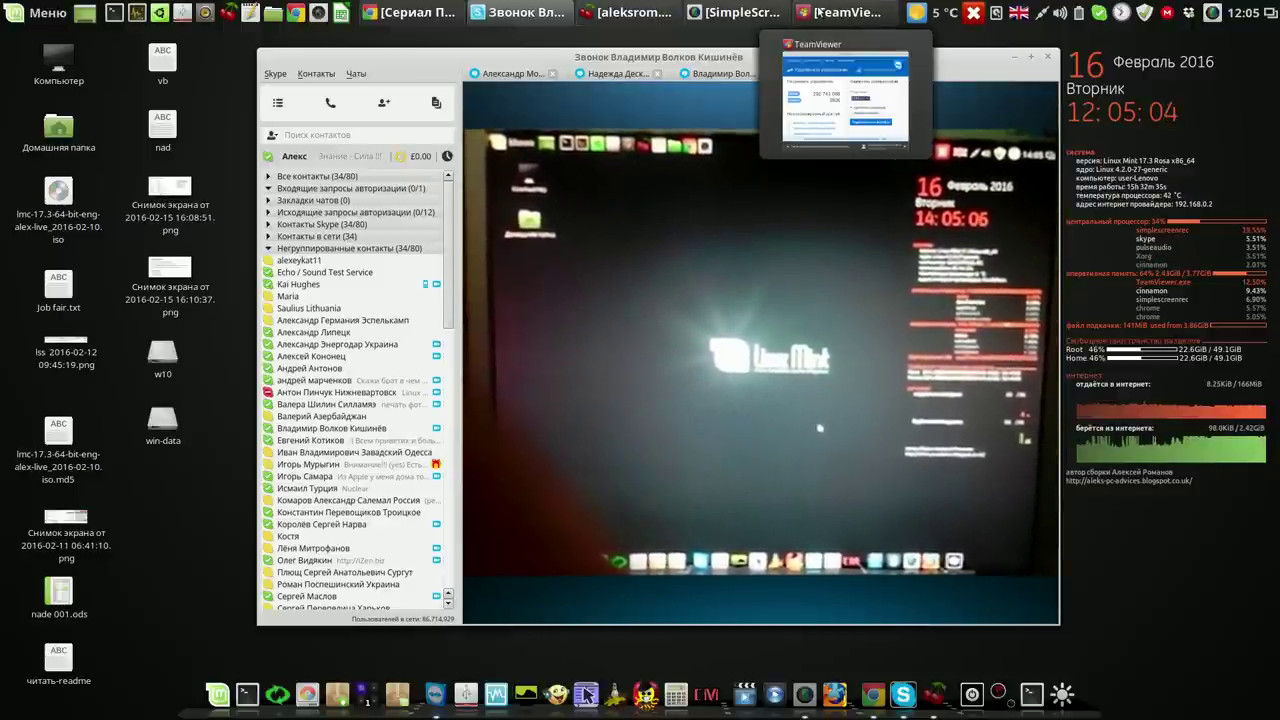
Step: Reconnect TeamViewer to the rebooted partner PC, replacing the prefilled password with the partner's new one
click(818, 12)
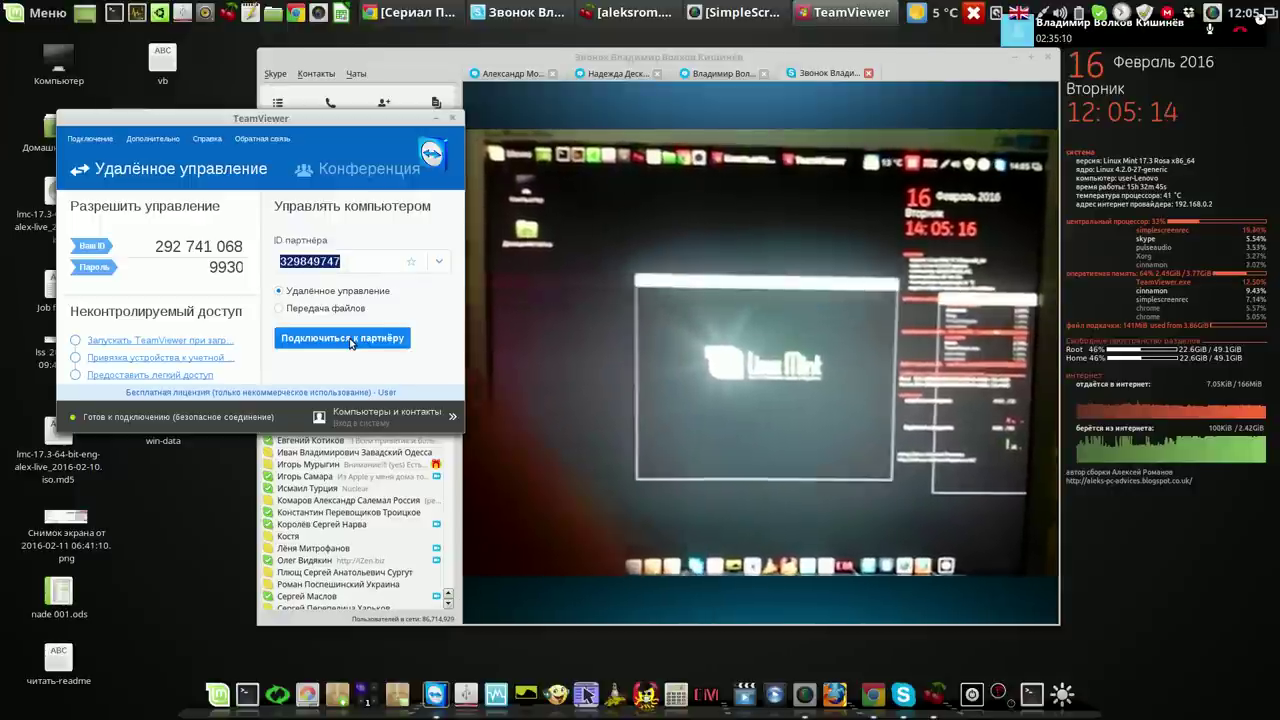
click(350, 338)
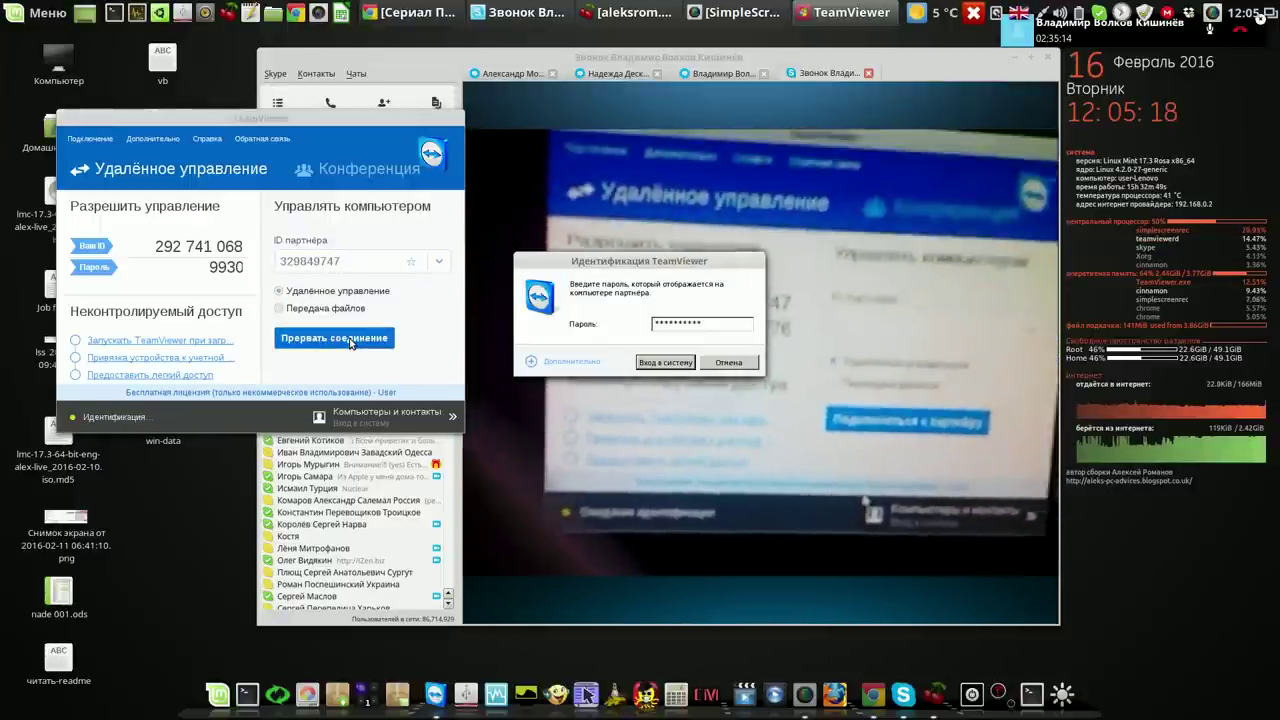
drag(711, 324, 644, 318)
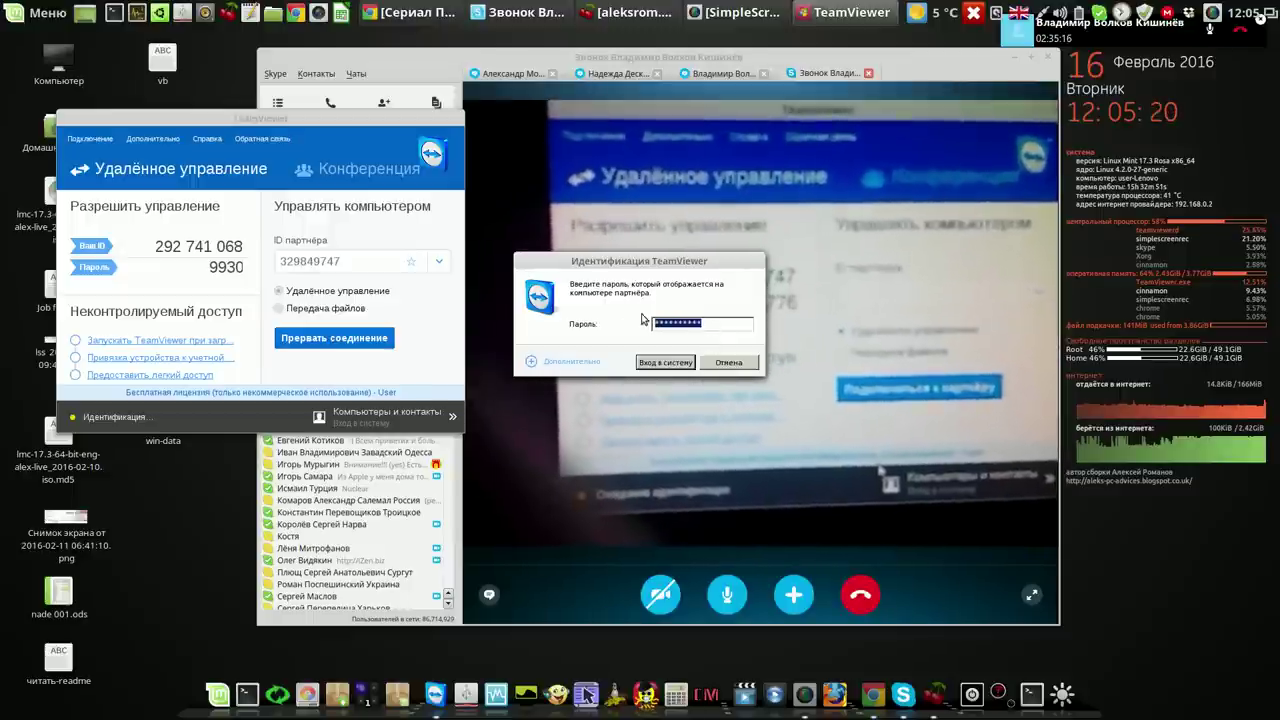
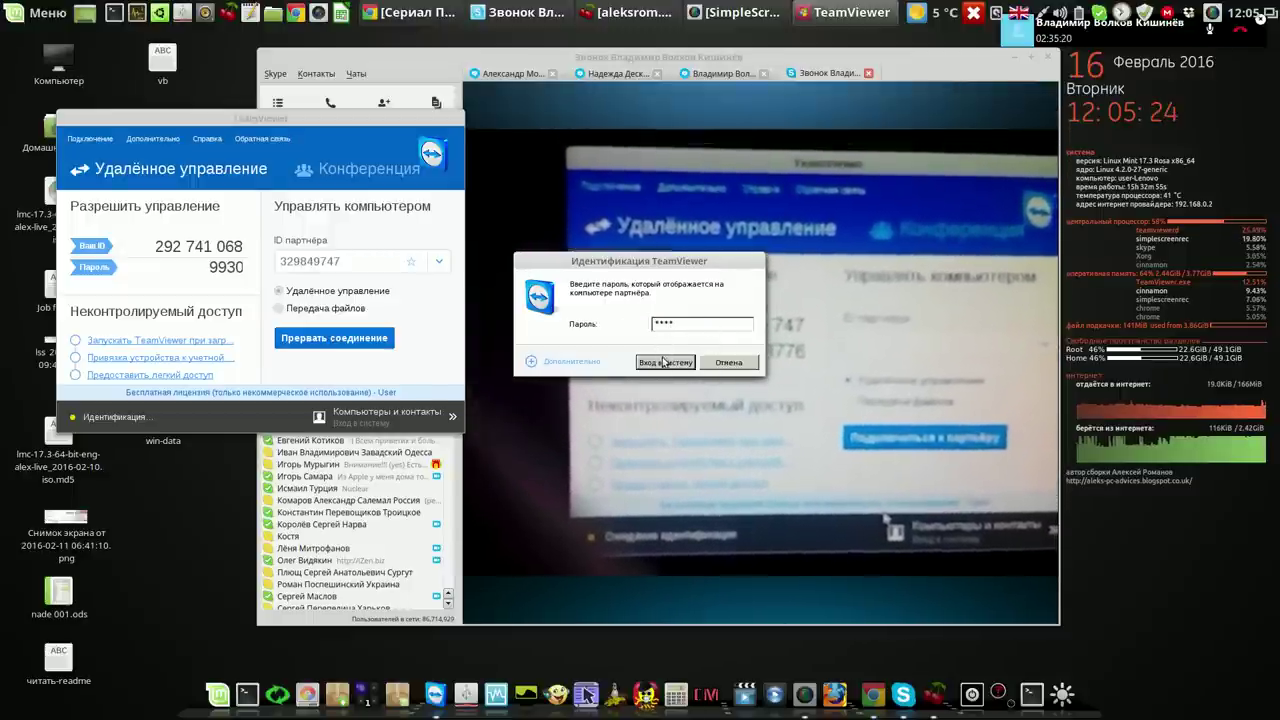
click(662, 360)
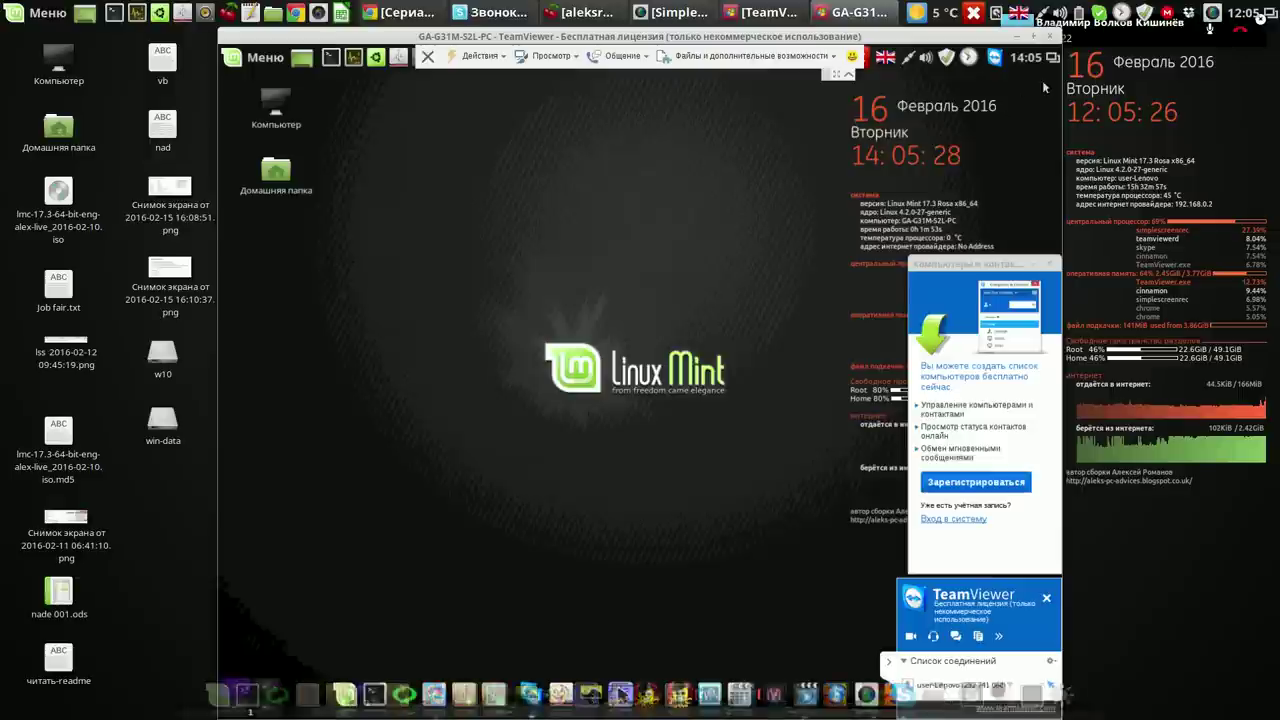
click(1050, 265)
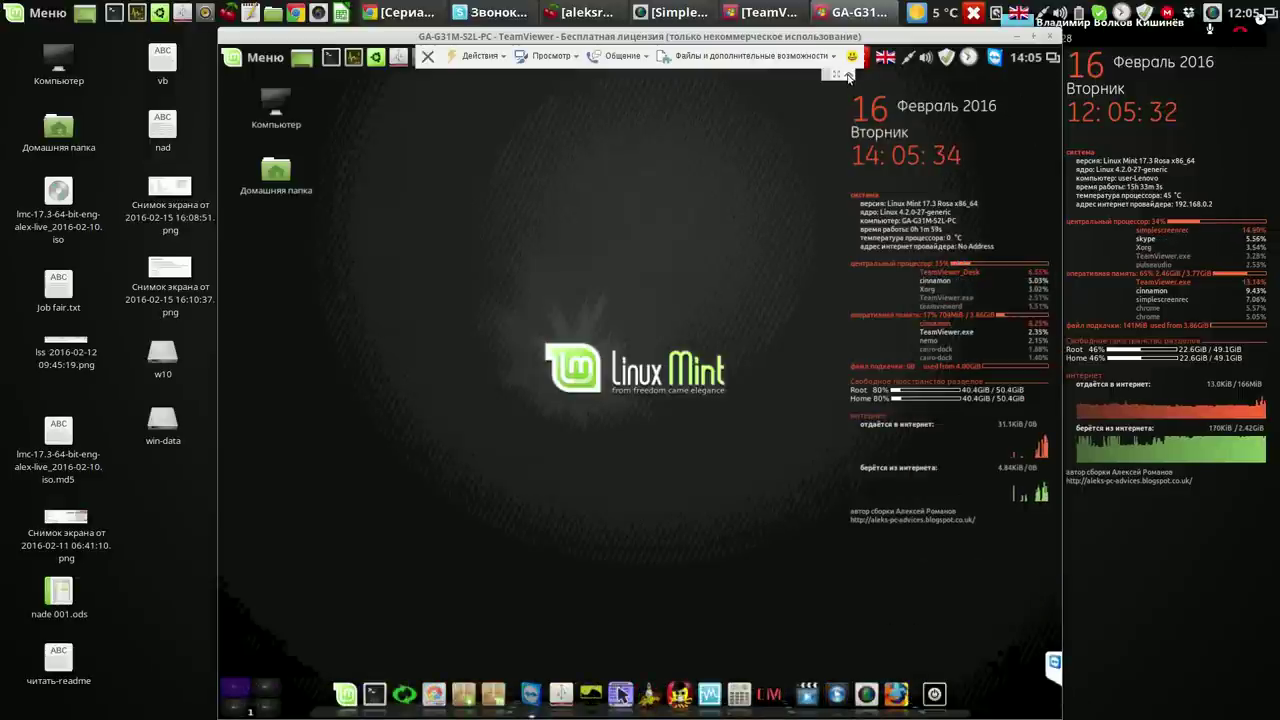
click(548, 56)
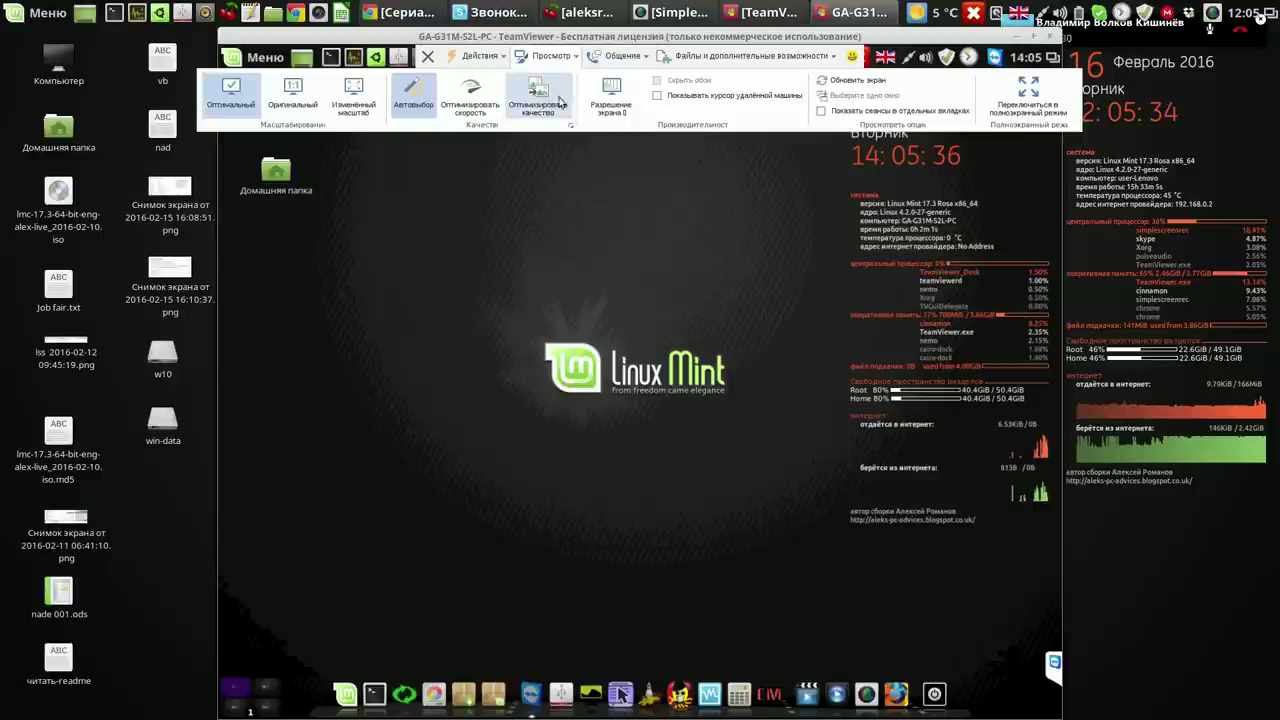
click(656, 96)
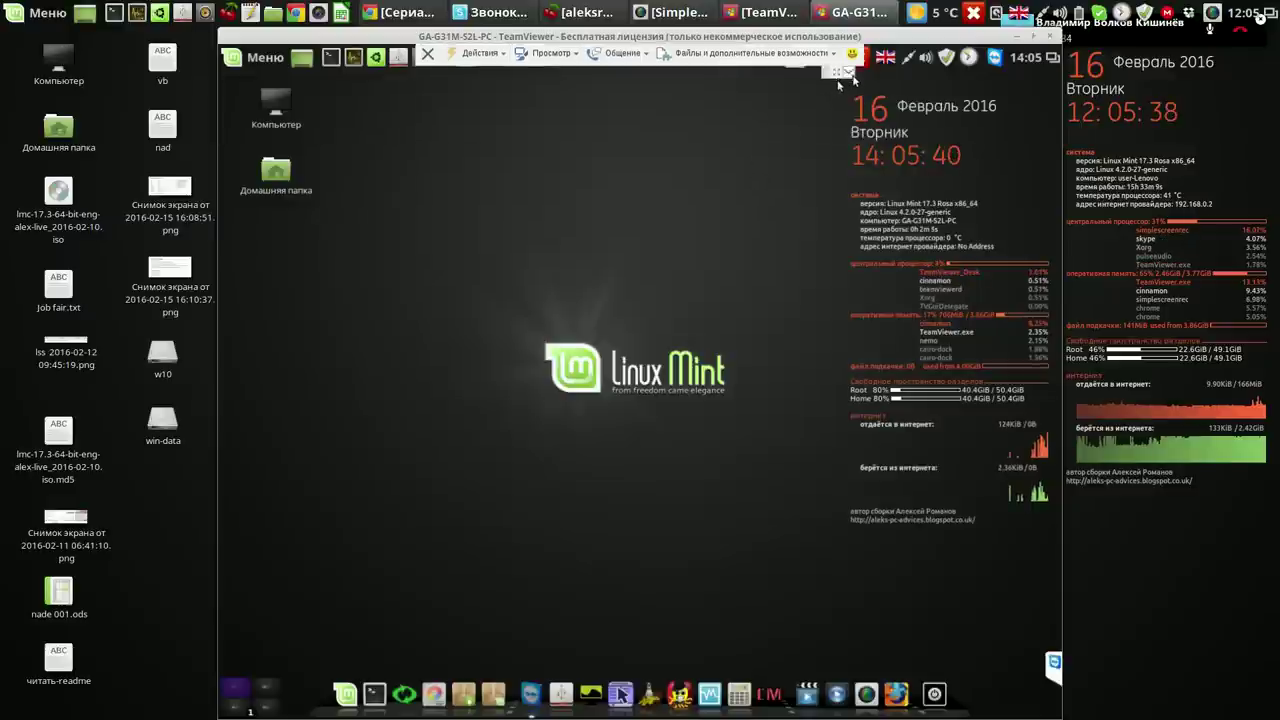
drag(868, 40, 880, 62)
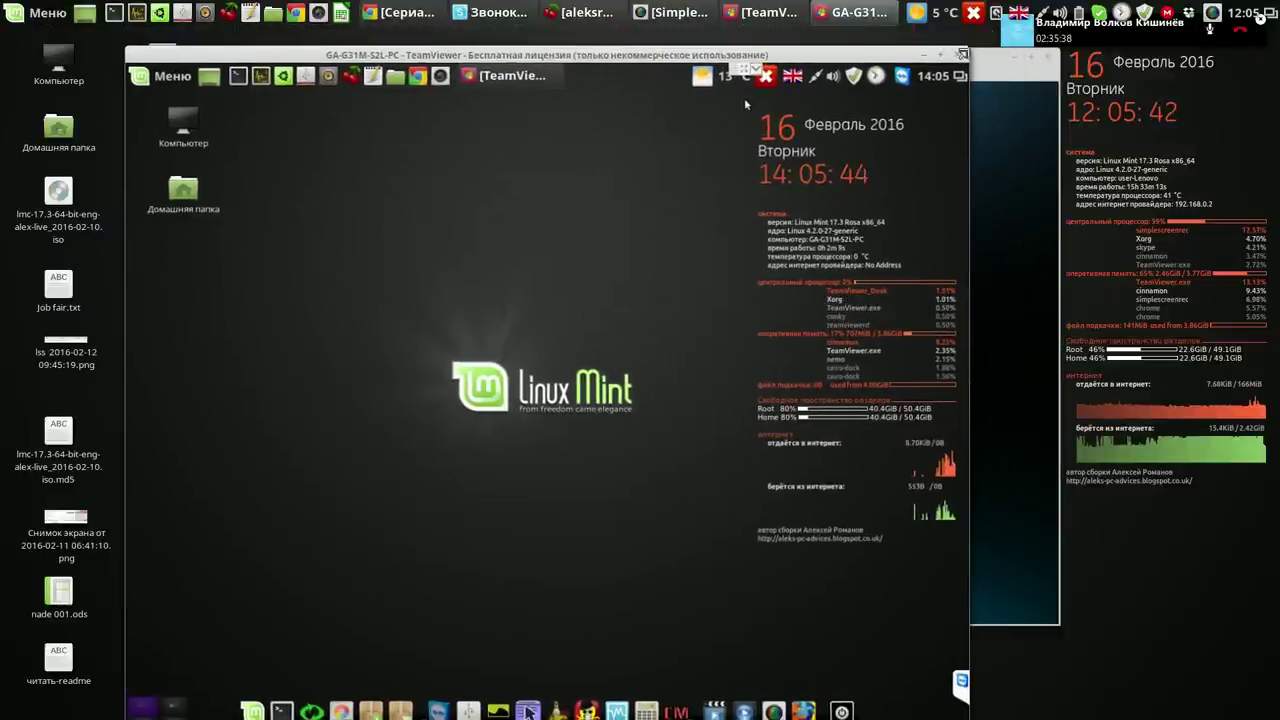
drag(966, 48, 916, 120)
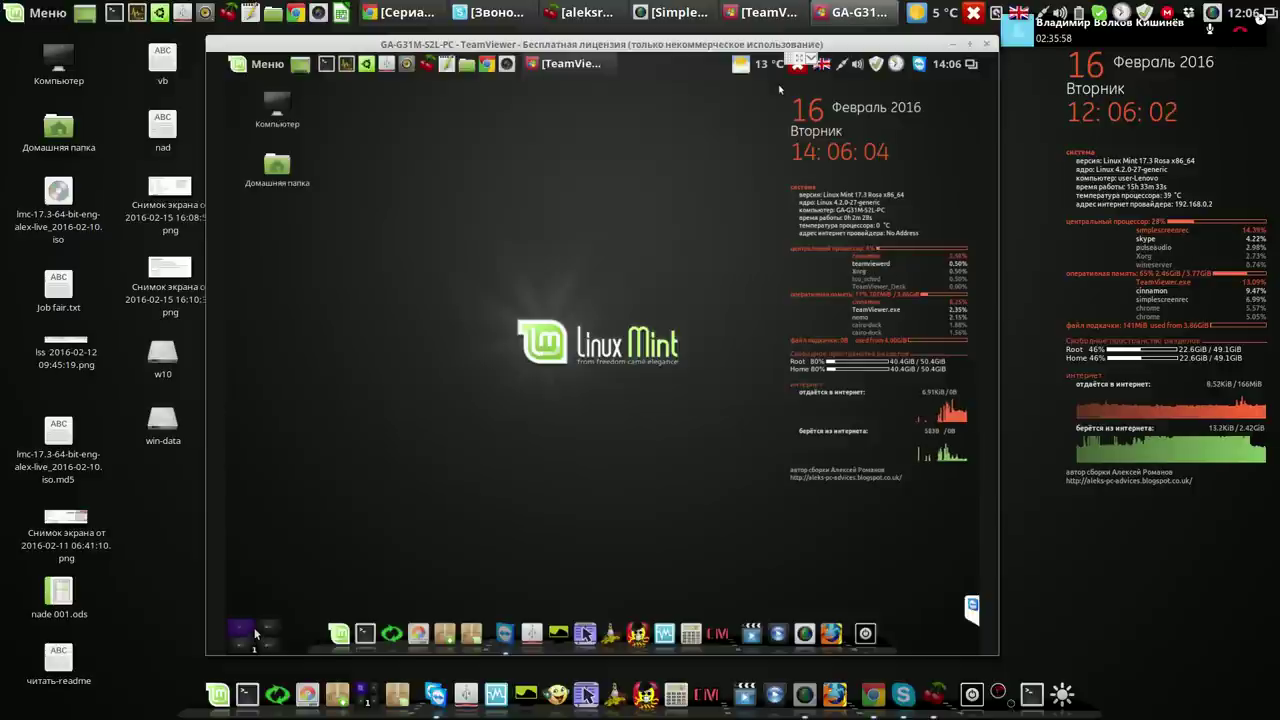
Step: Return the workspace switcher to the panel, go back to workspace 1, and launch Variety
click(264, 636)
right_click(257, 631)
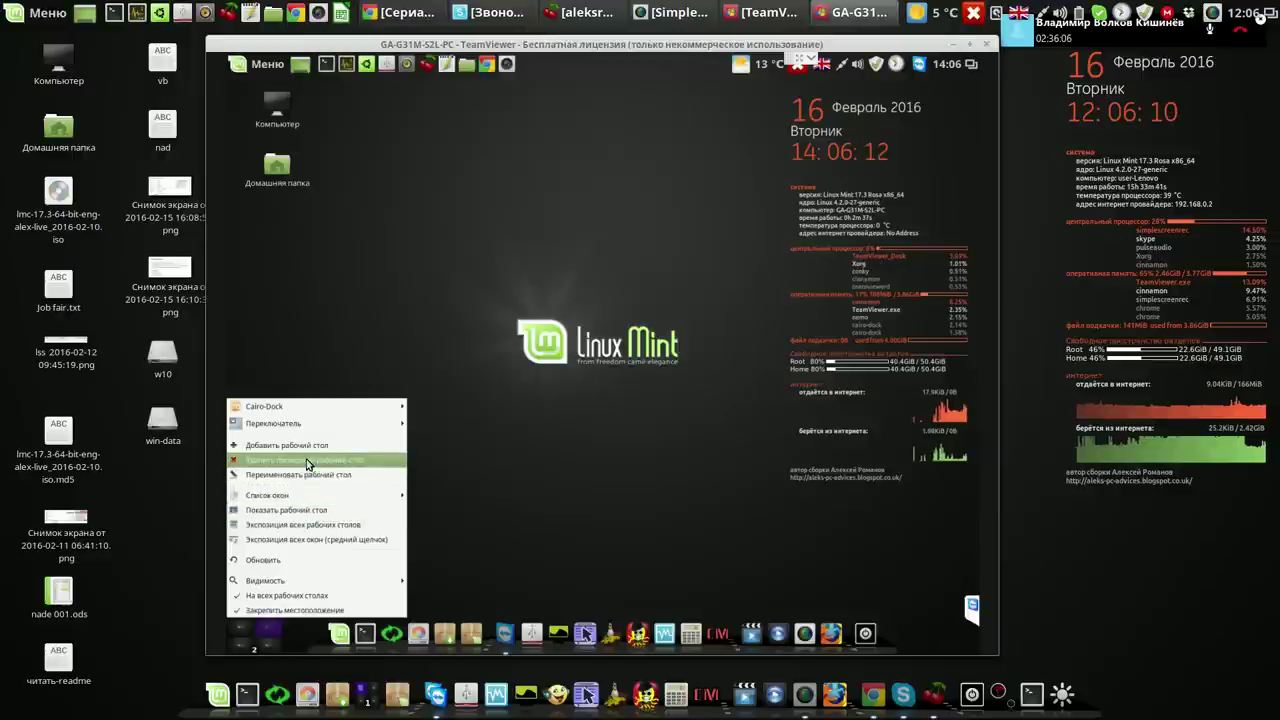
mouse_move(323, 424)
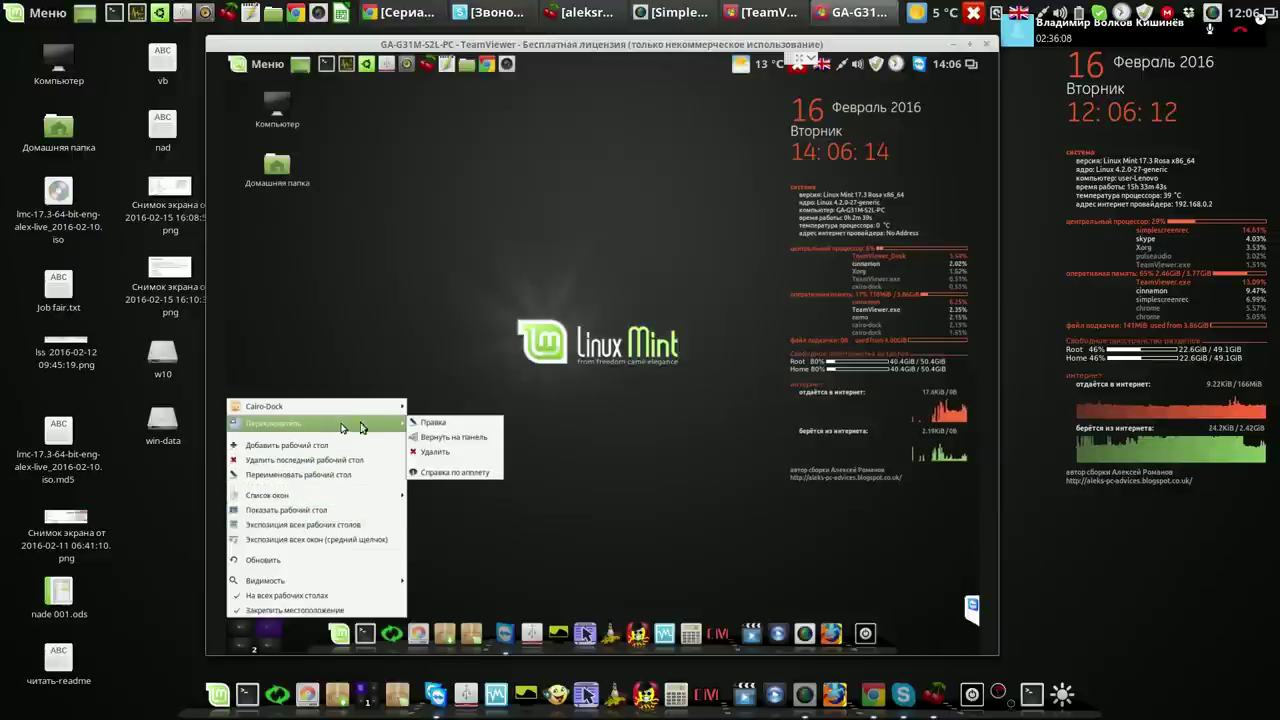
click(435, 437)
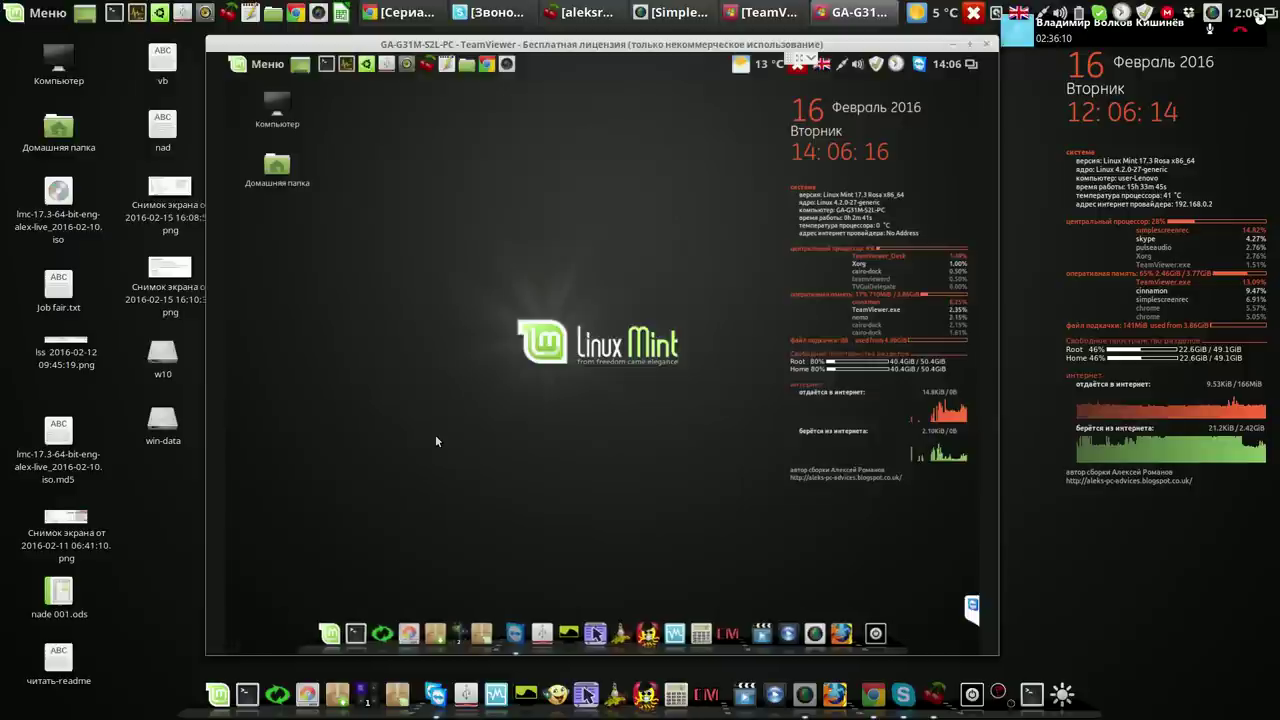
click(453, 620)
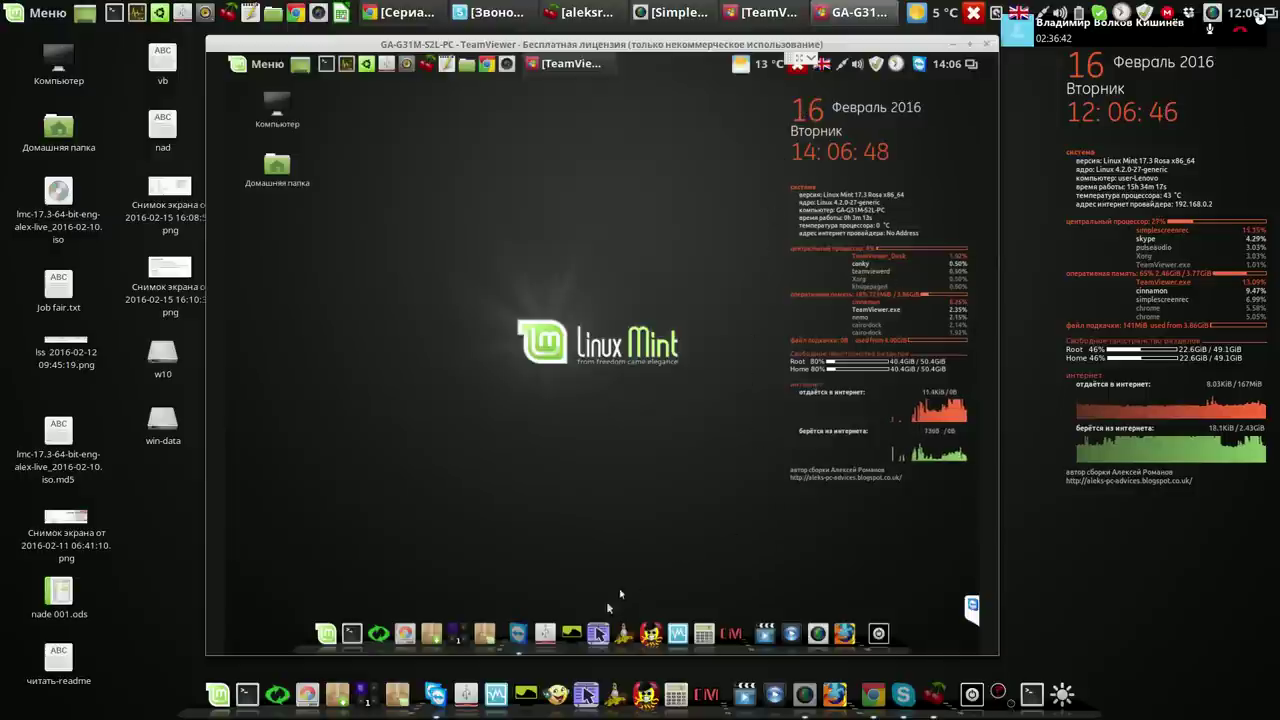
click(571, 628)
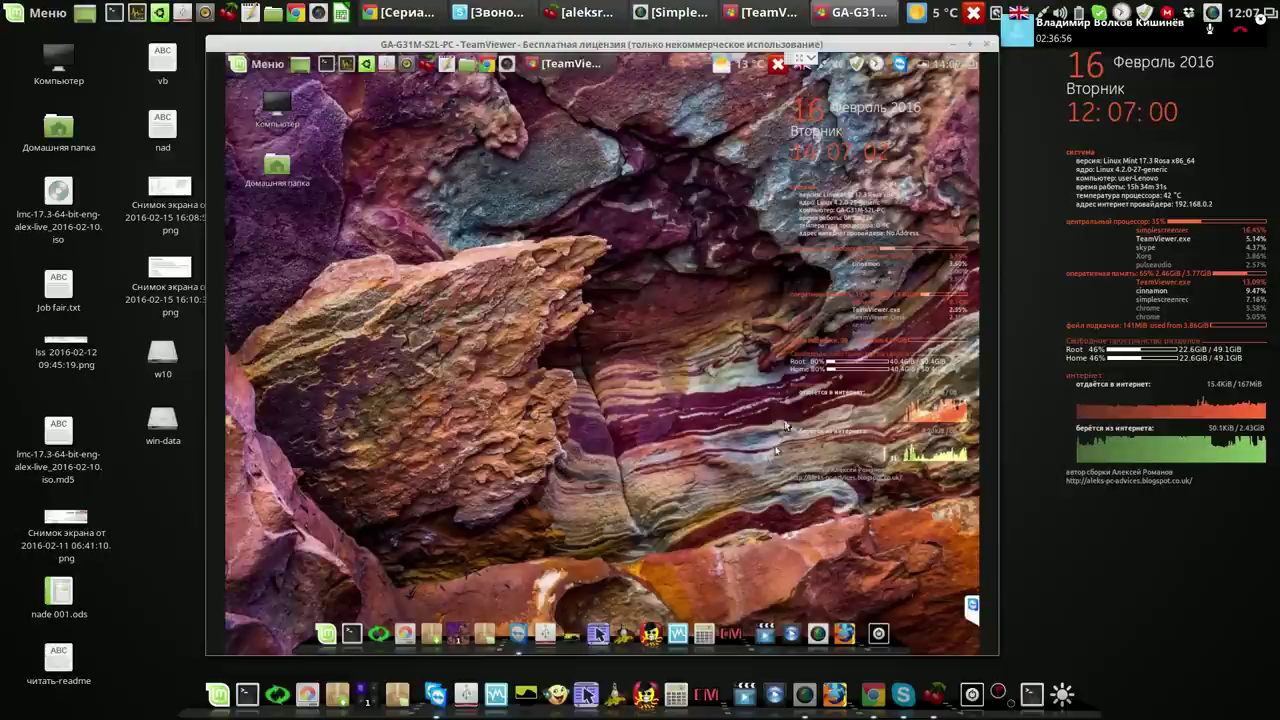
click(924, 65)
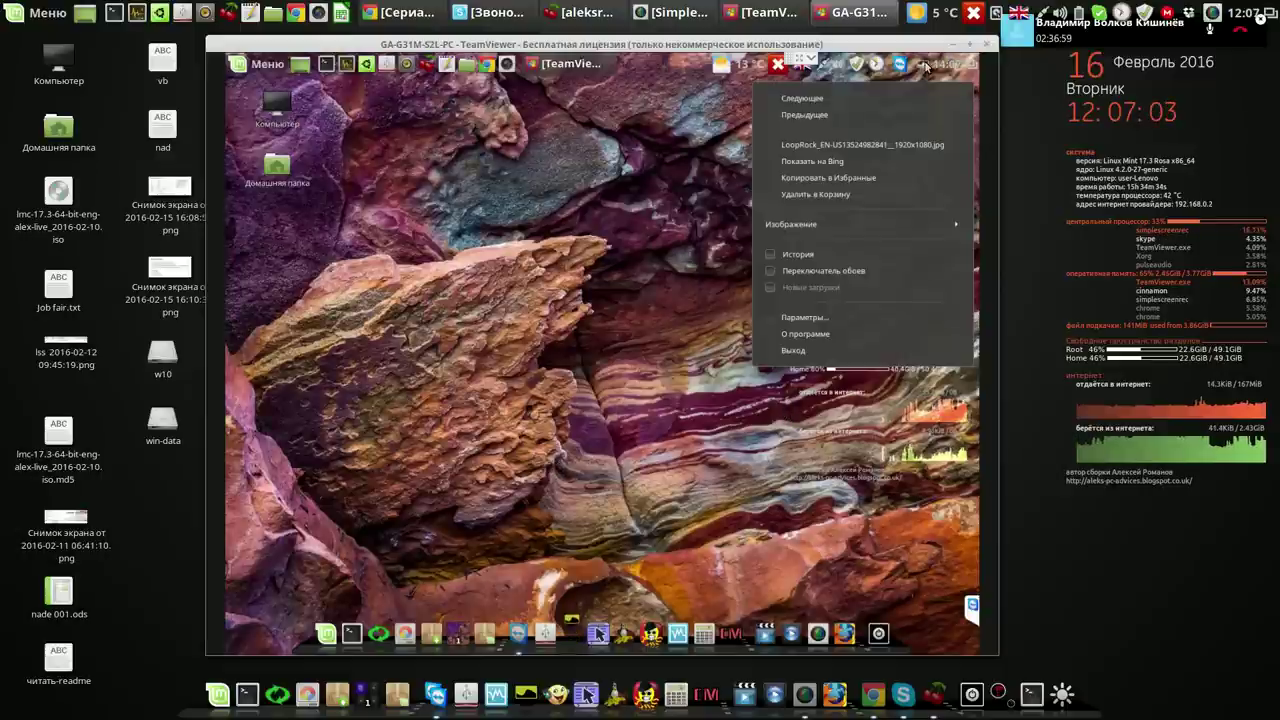
click(809, 316)
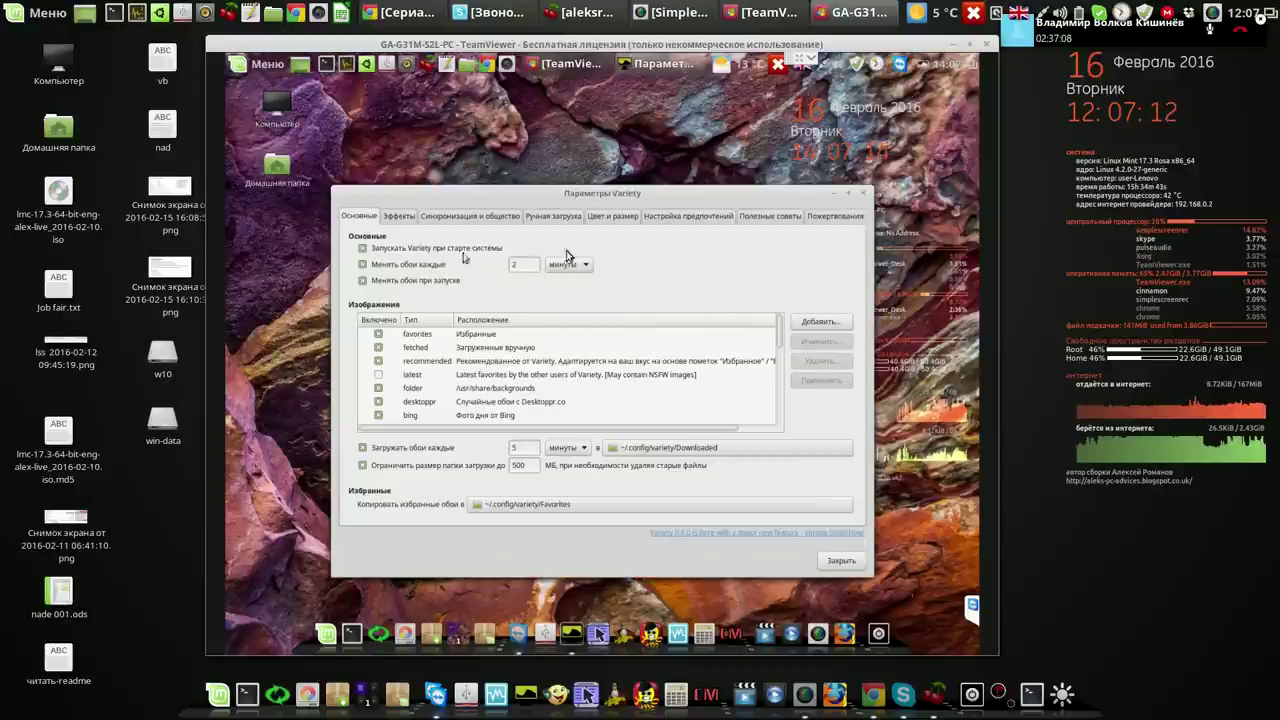
click(838, 563)
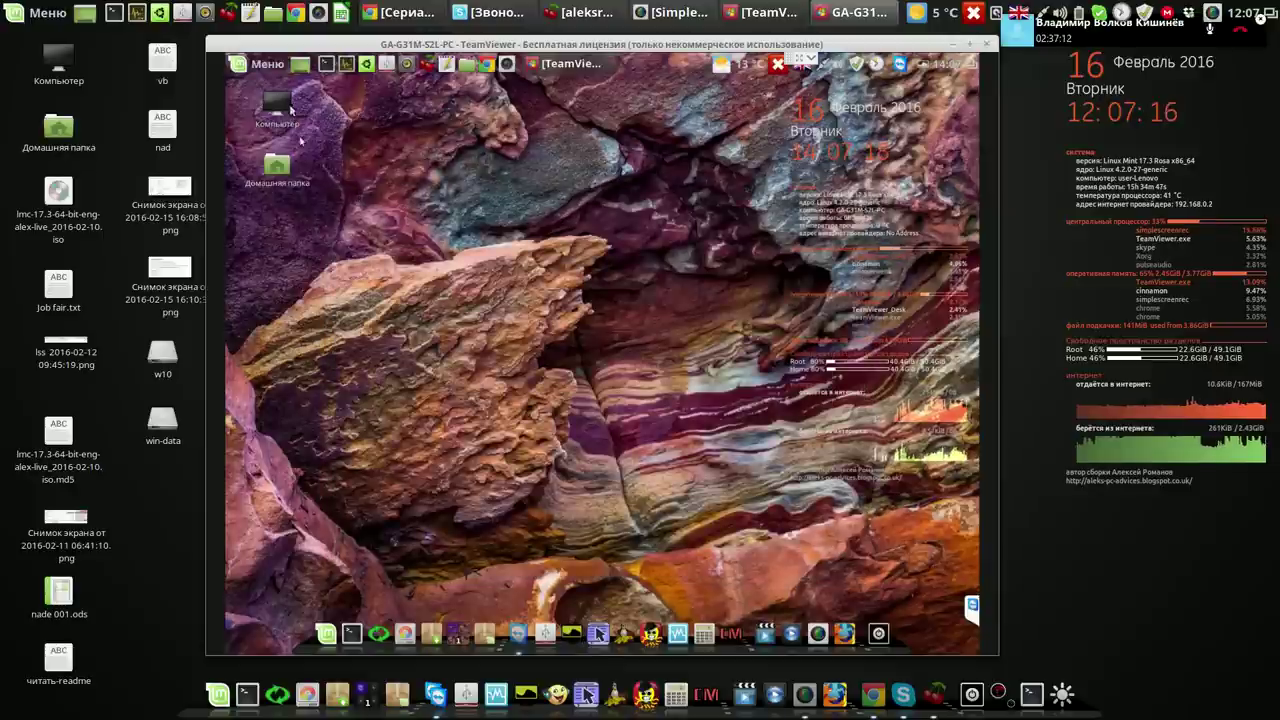
Step: Open Users and Groups from System Settings with the admin password and select the user account
click(268, 66)
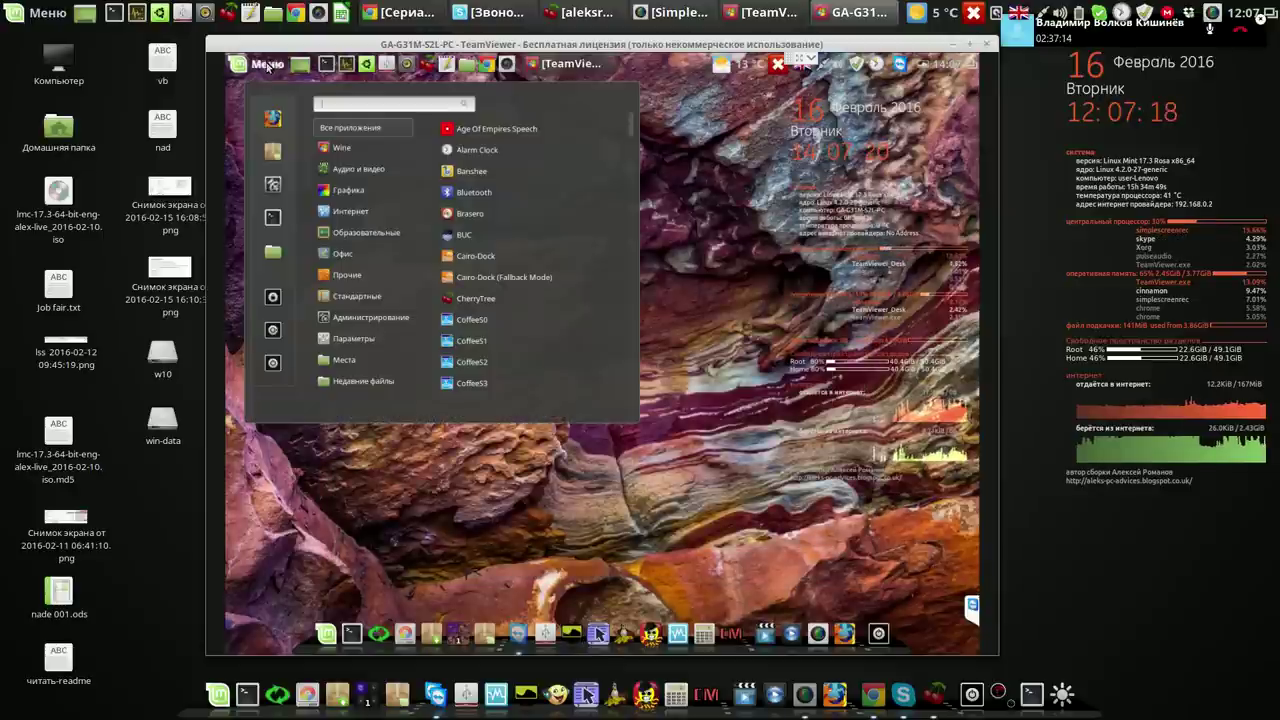
click(273, 185)
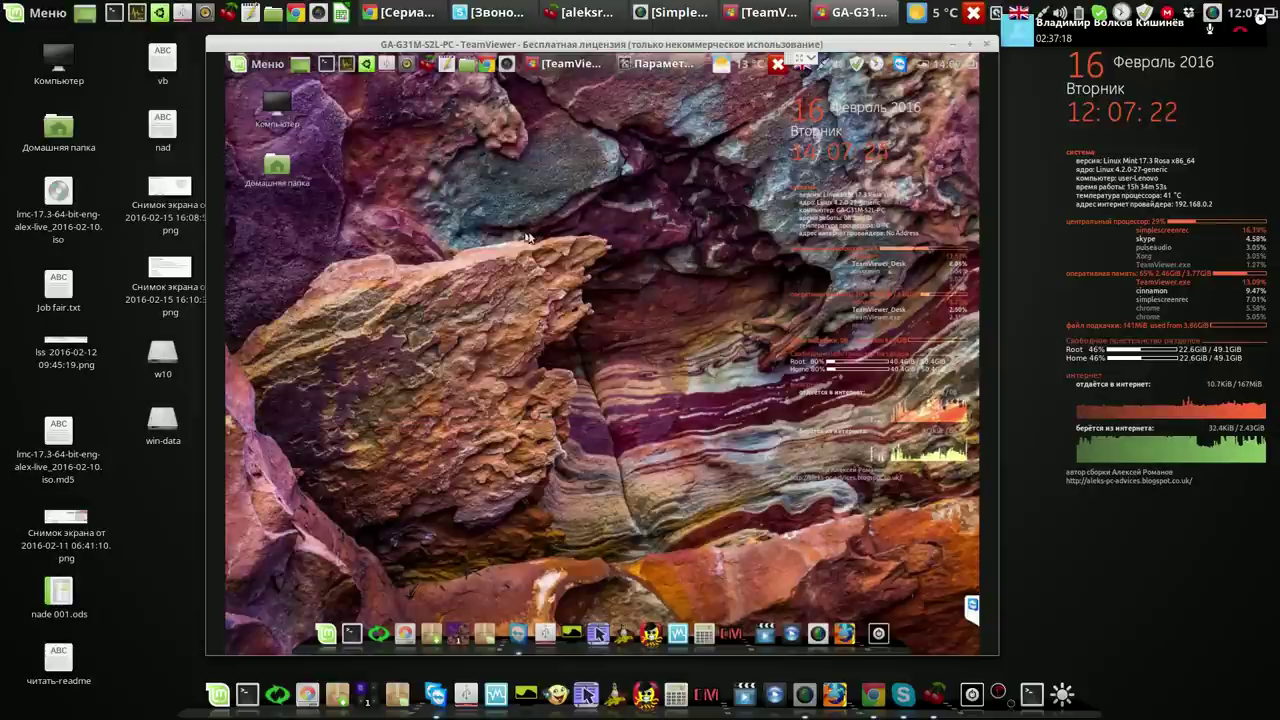
drag(833, 335, 840, 527)
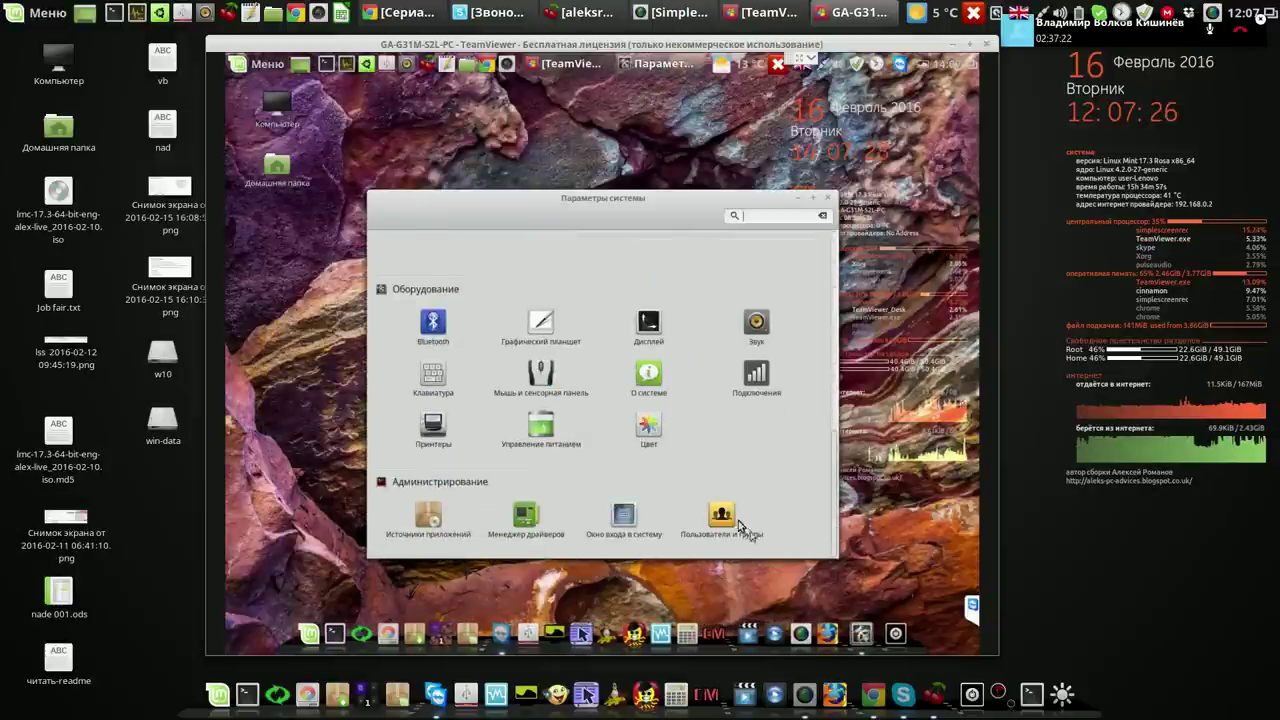
click(724, 516)
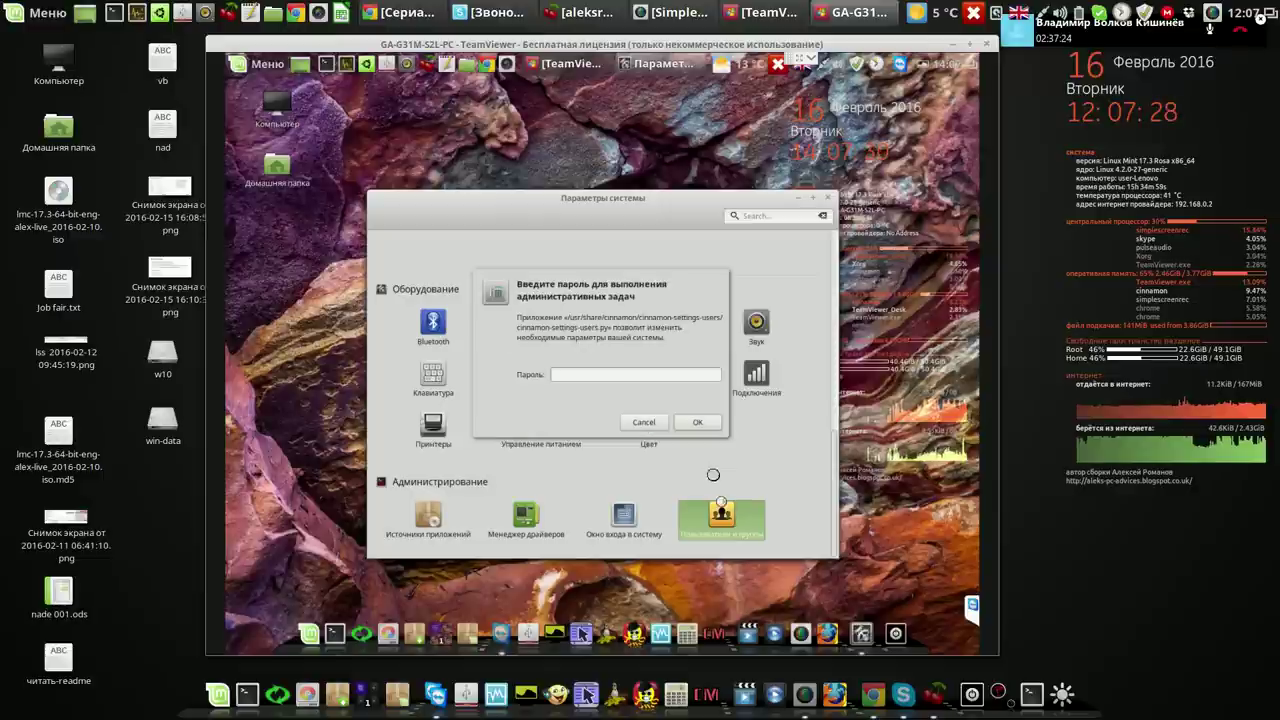
click(697, 422)
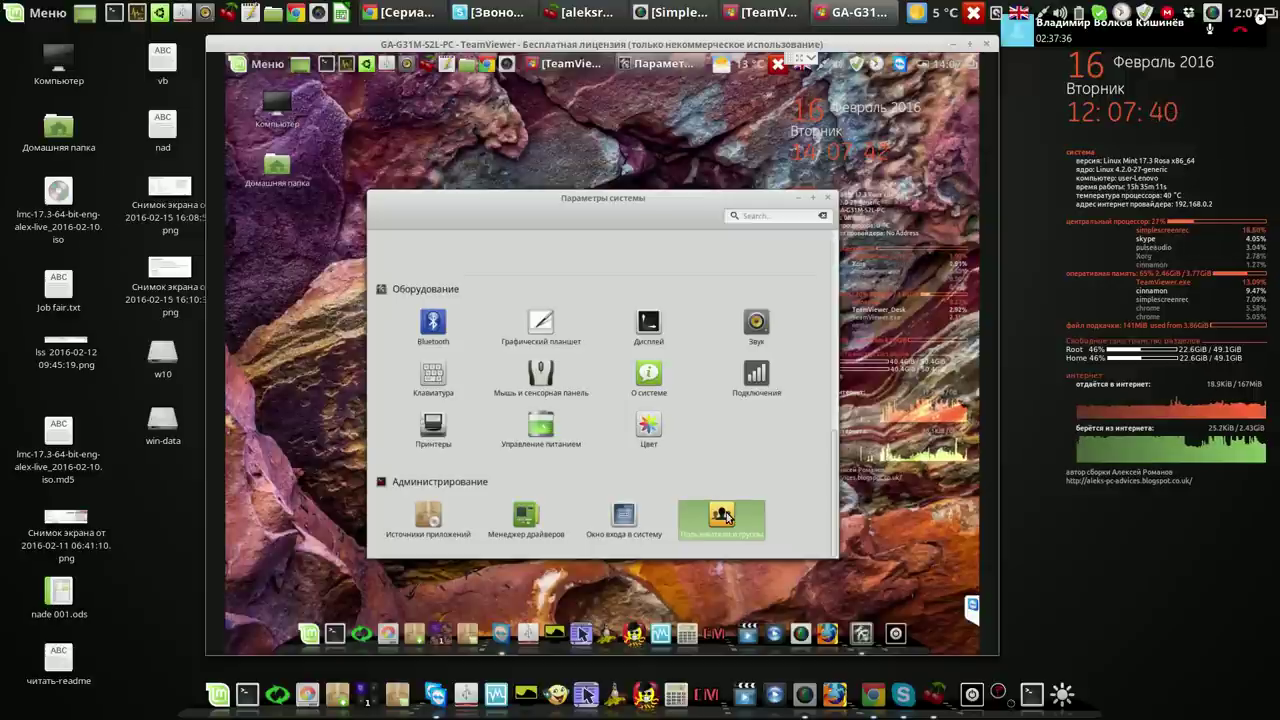
click(724, 515)
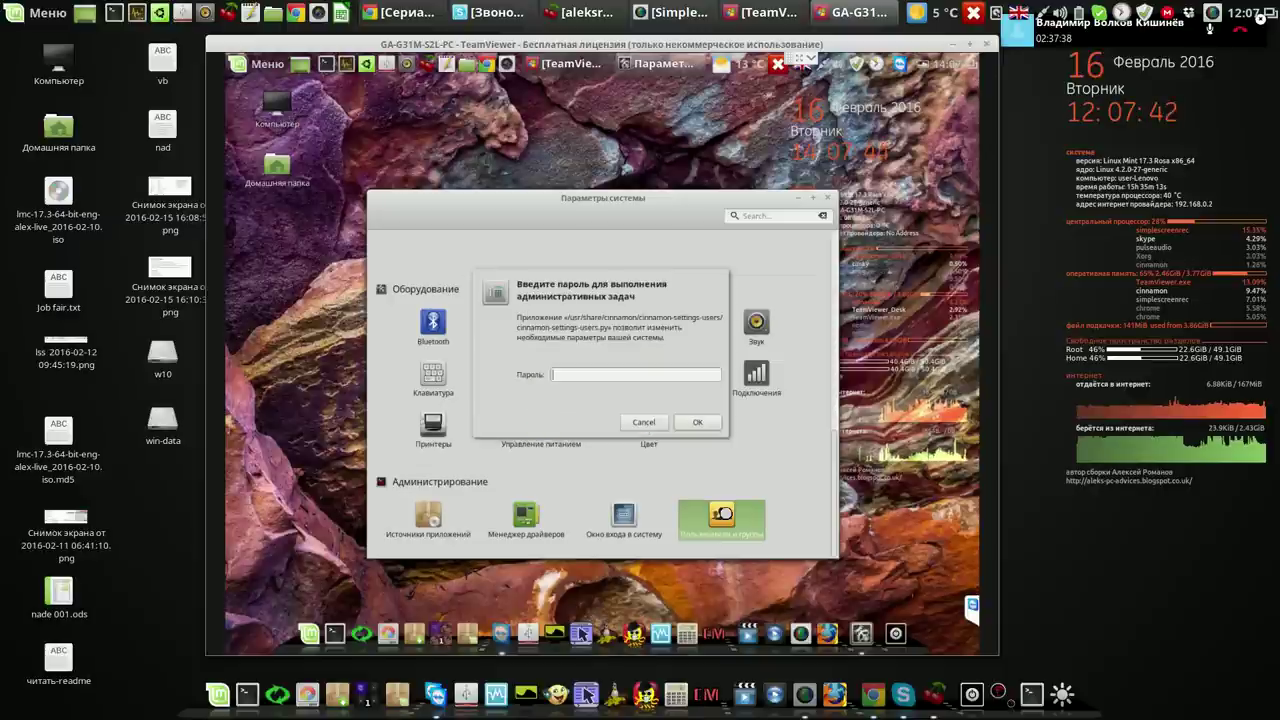
key(Return)
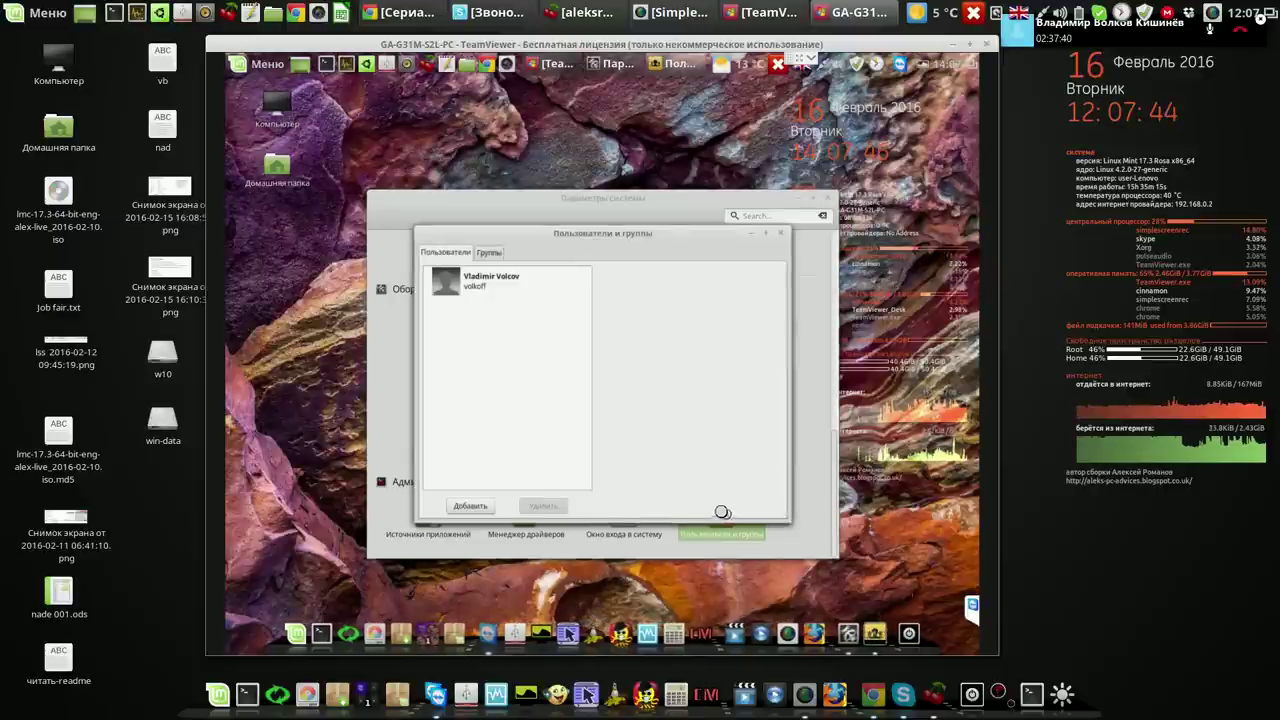
click(470, 277)
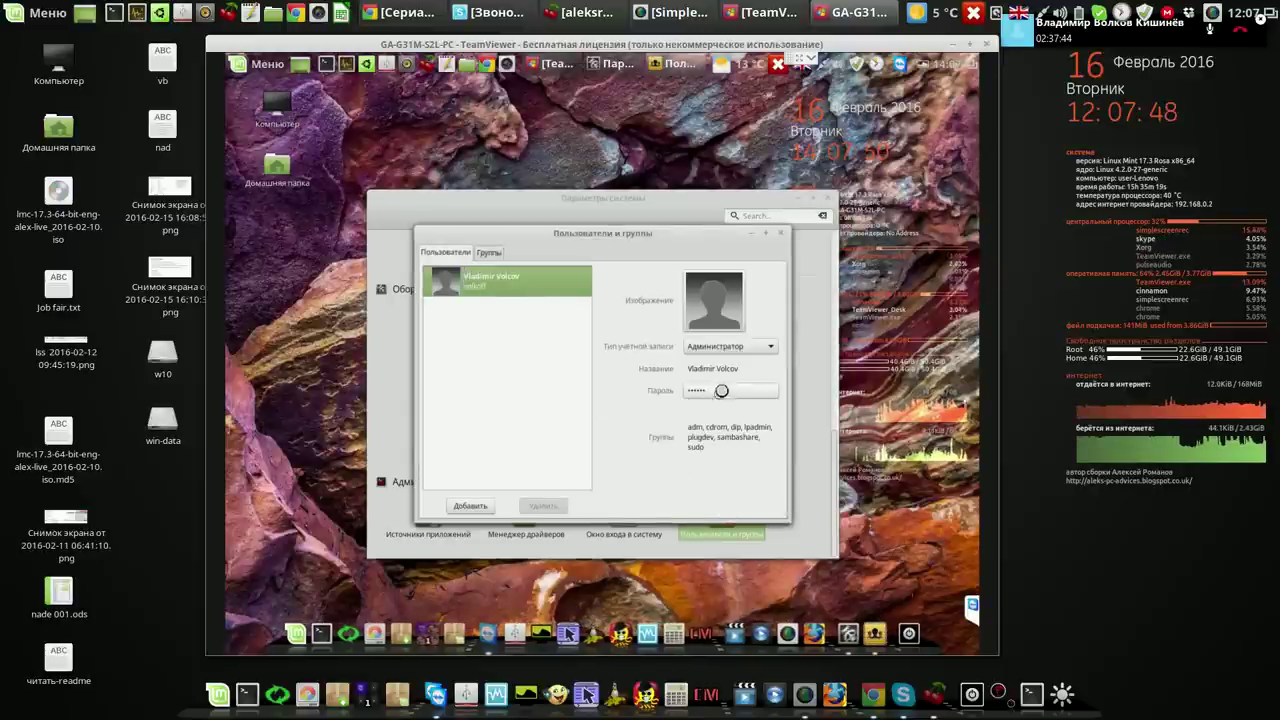
Step: Enter a new password and its confirmation for the account, then cancel the change
click(721, 391)
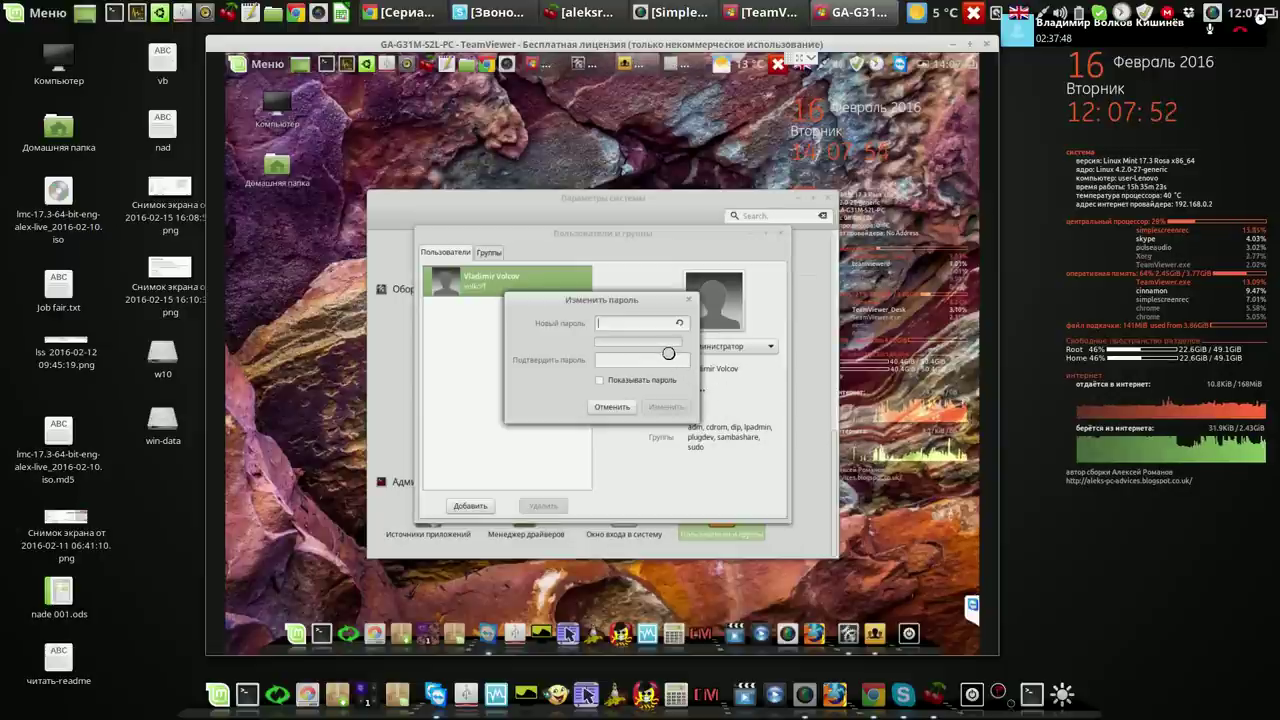
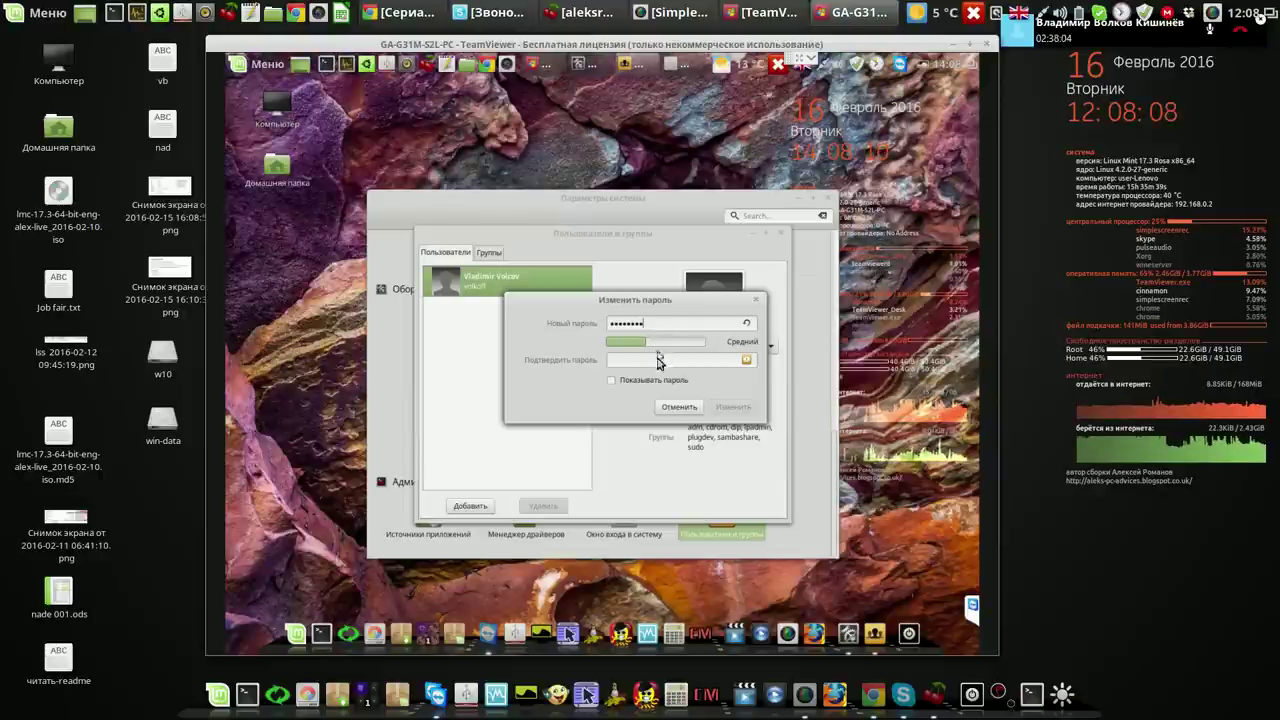
click(655, 363)
text(••••••••)
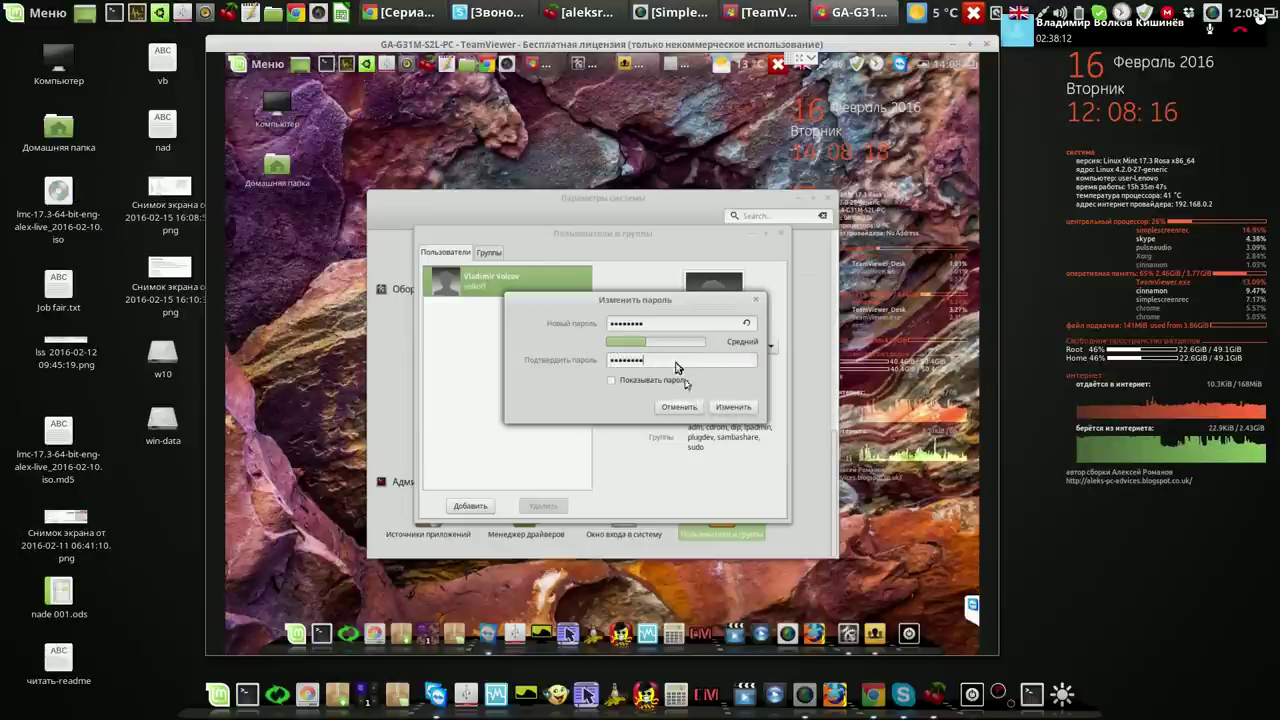
click(678, 407)
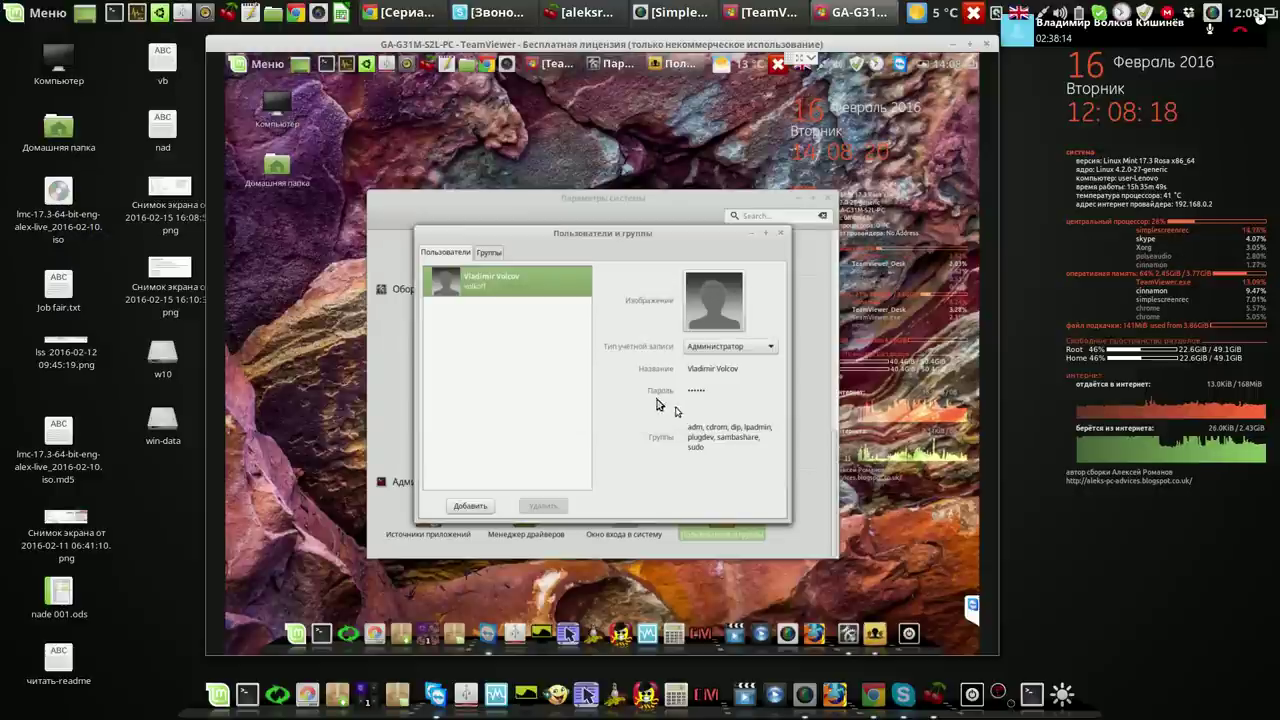
Step: Close Users and Groups, reposition System Settings, and view the Power Management page
click(782, 236)
drag(684, 205, 629, 115)
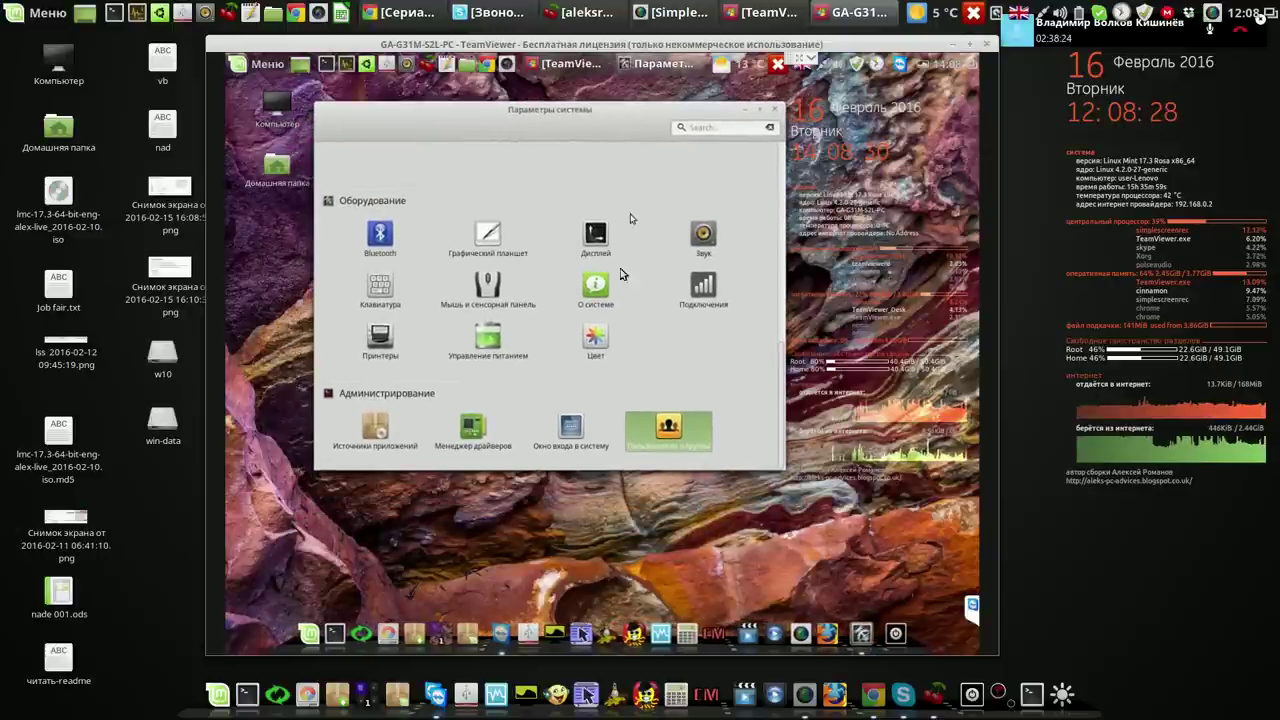
click(490, 342)
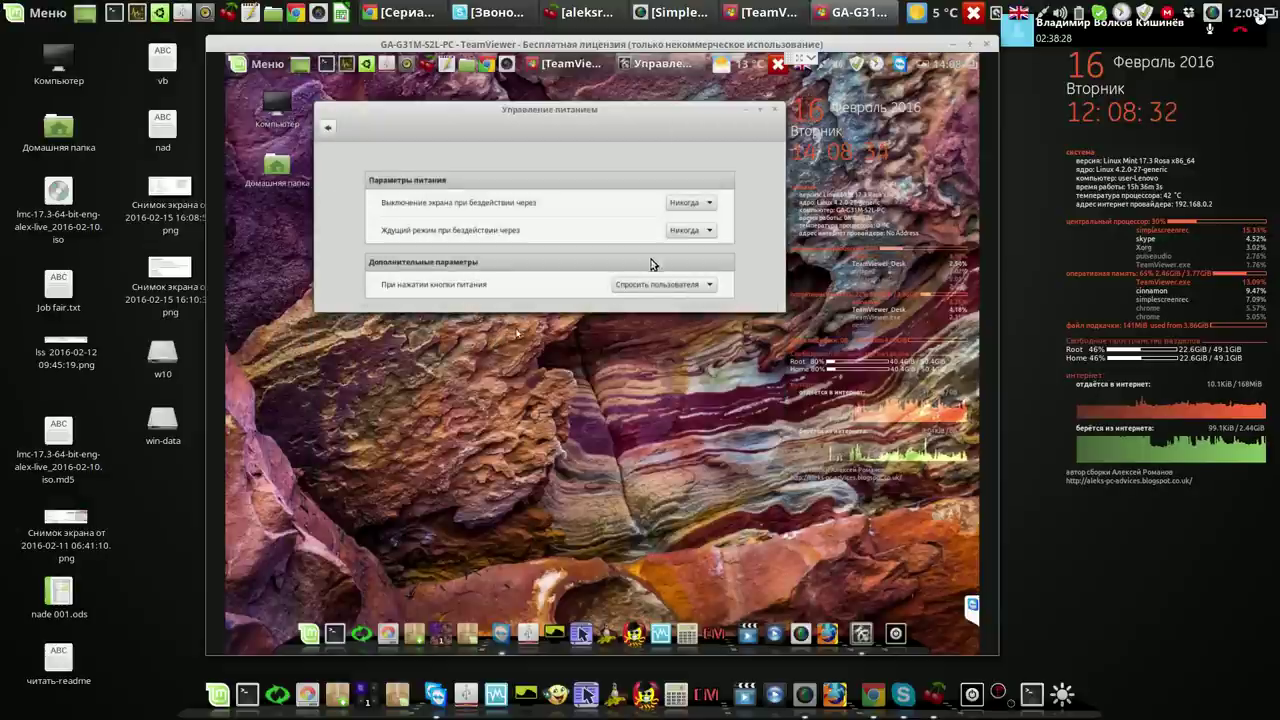
click(328, 127)
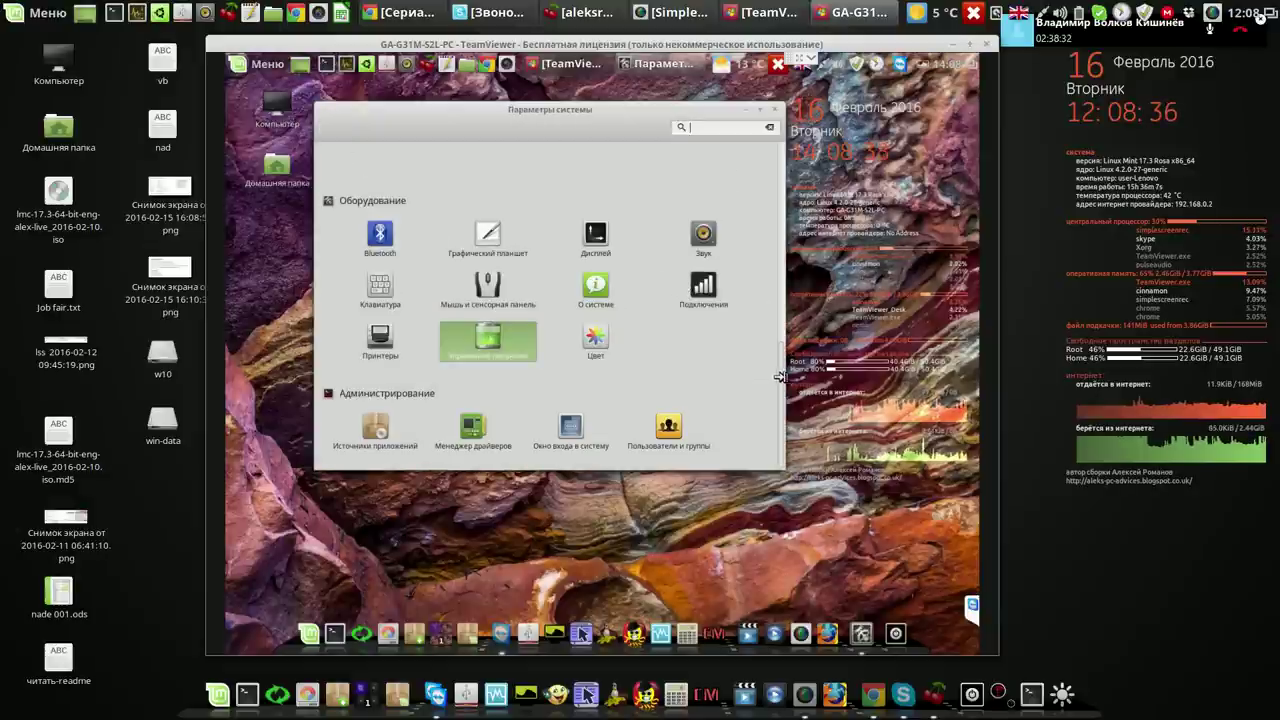
Step: Scroll down and view the Screensaver lock settings, then return to the settings overview
drag(780, 377, 790, 283)
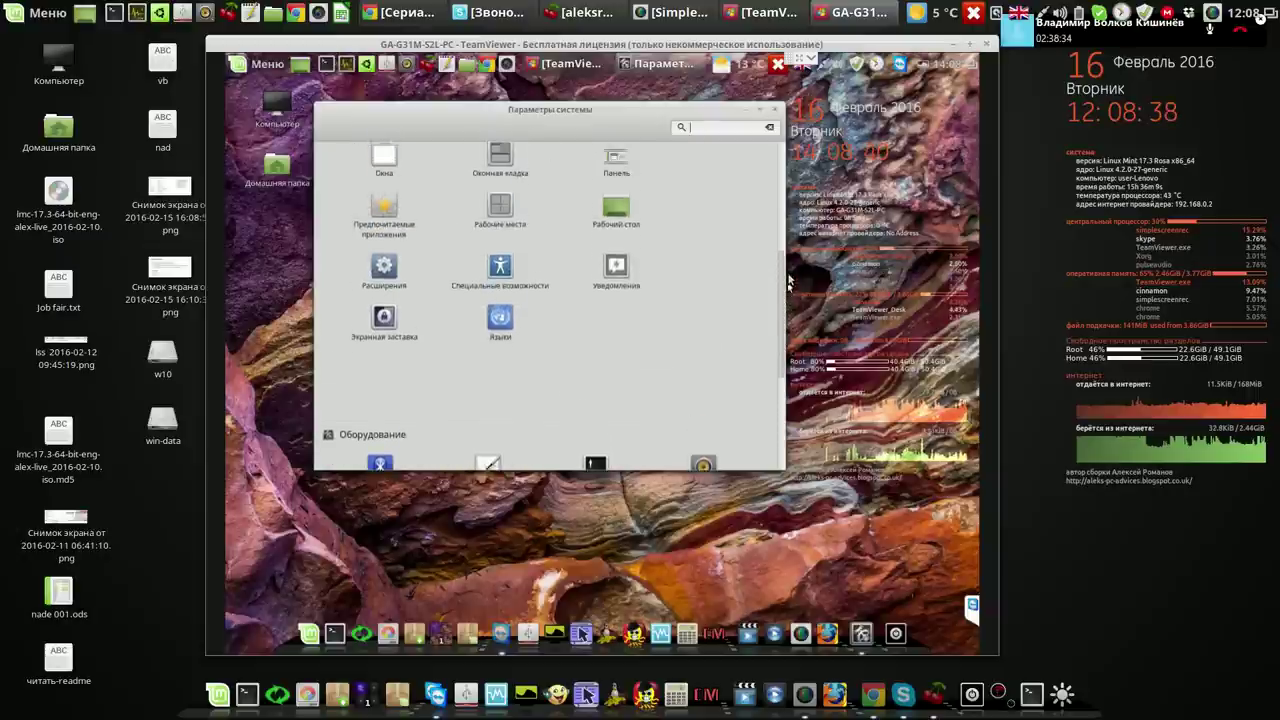
scroll(390, 352, down, 3)
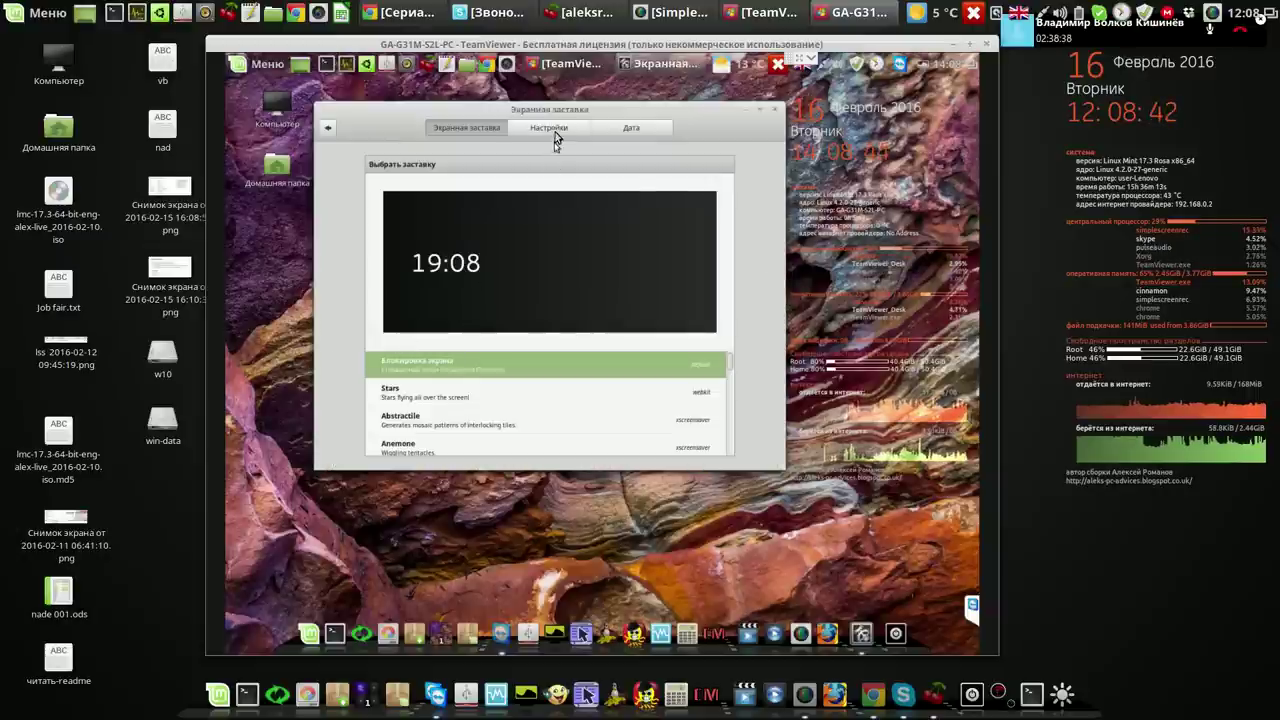
click(556, 140)
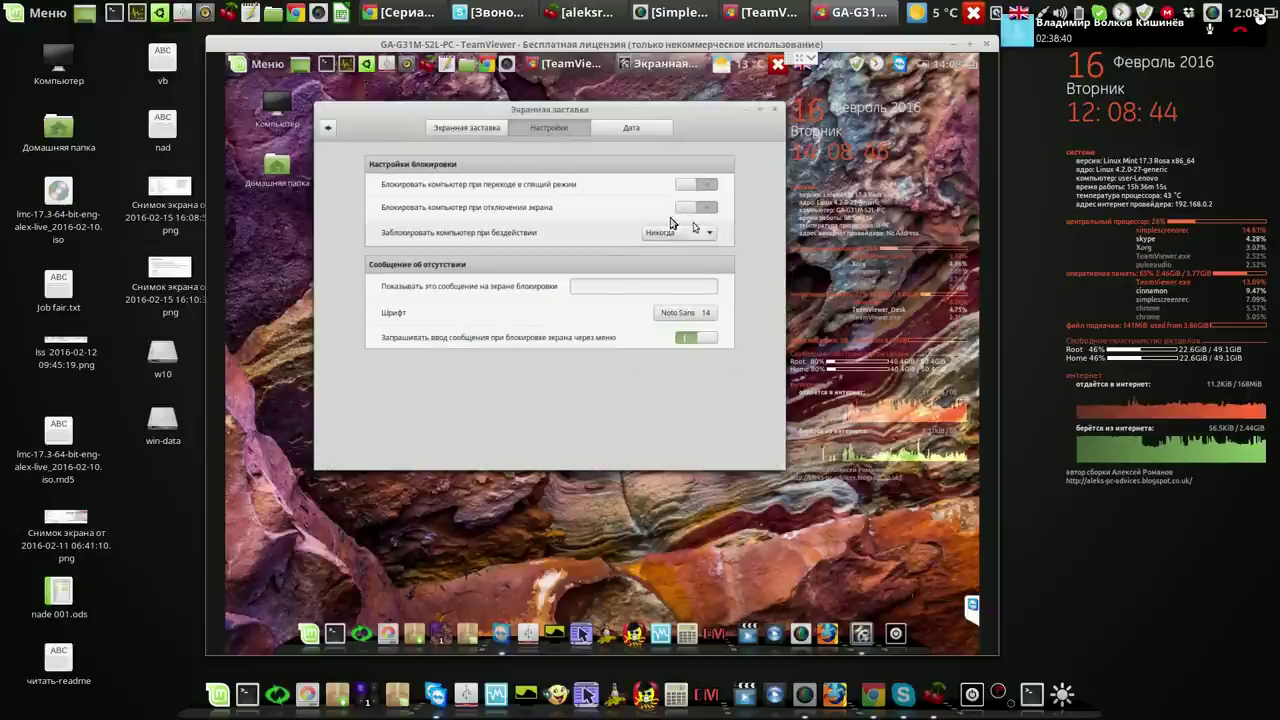
click(331, 130)
drag(783, 360, 785, 202)
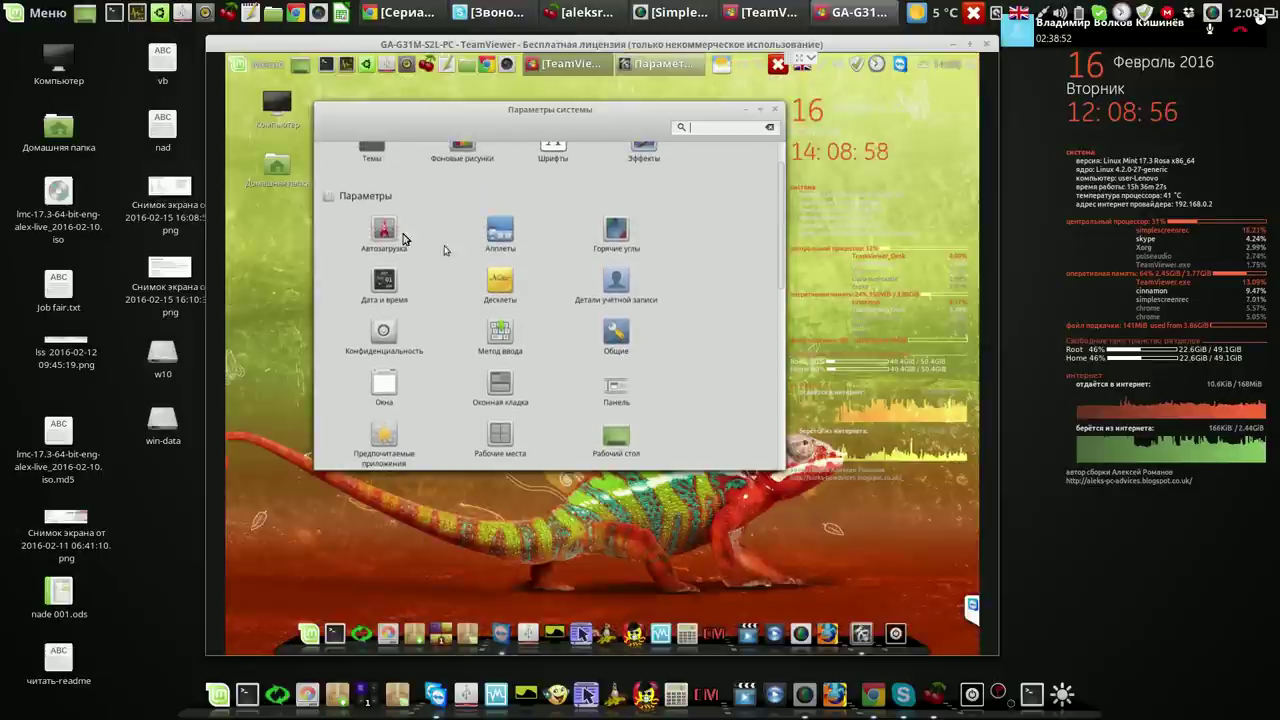
Step: In Startup Applications, disable Dropbox and MEGASync autostart, enable Variety, and close the window
click(394, 234)
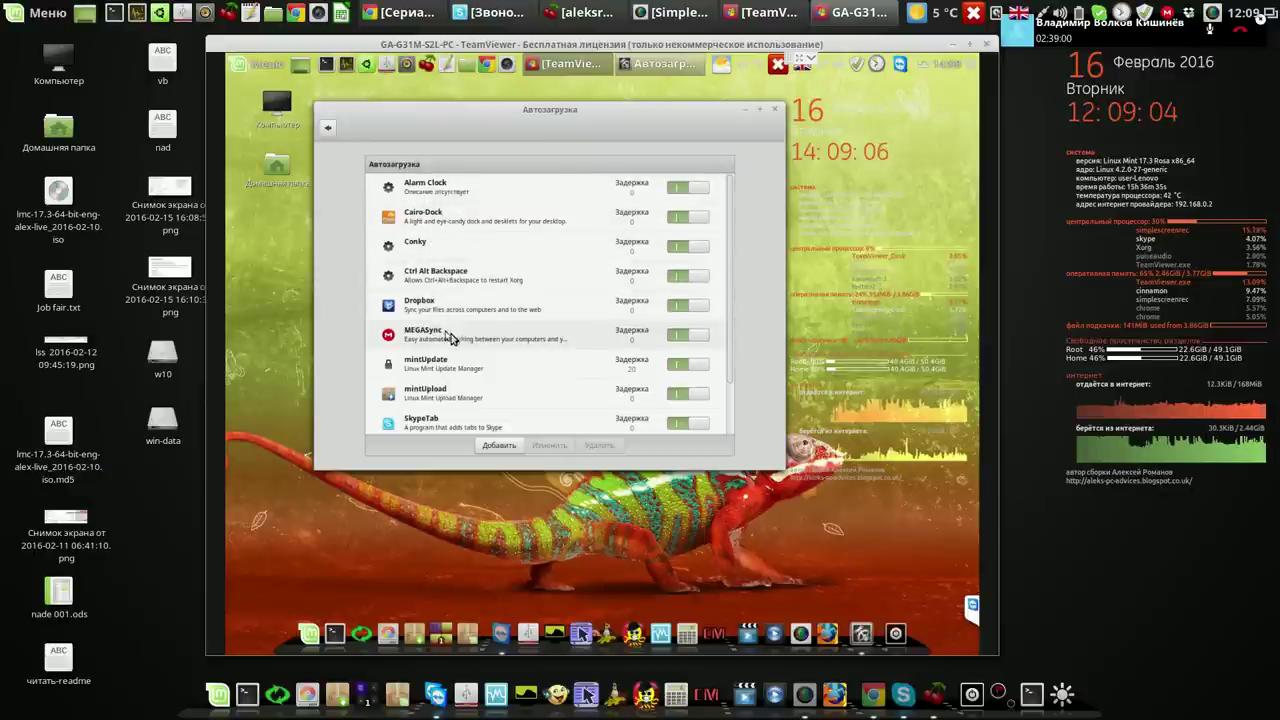
click(697, 305)
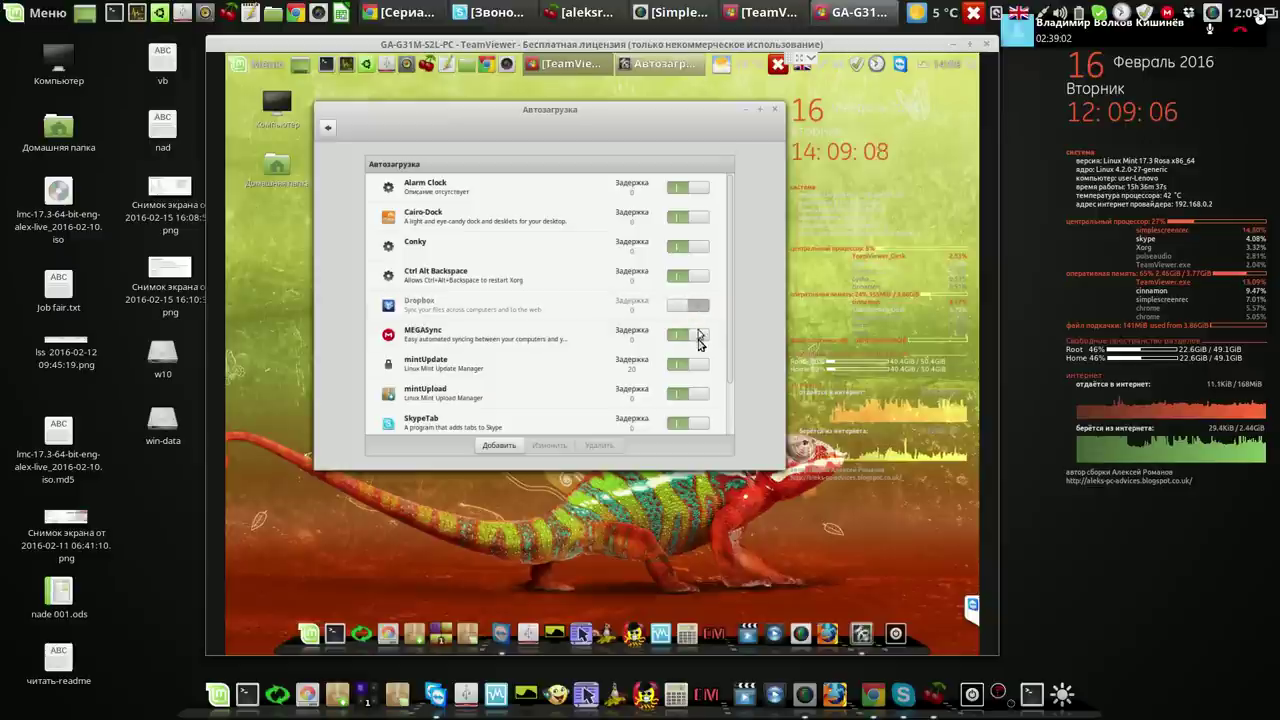
click(698, 338)
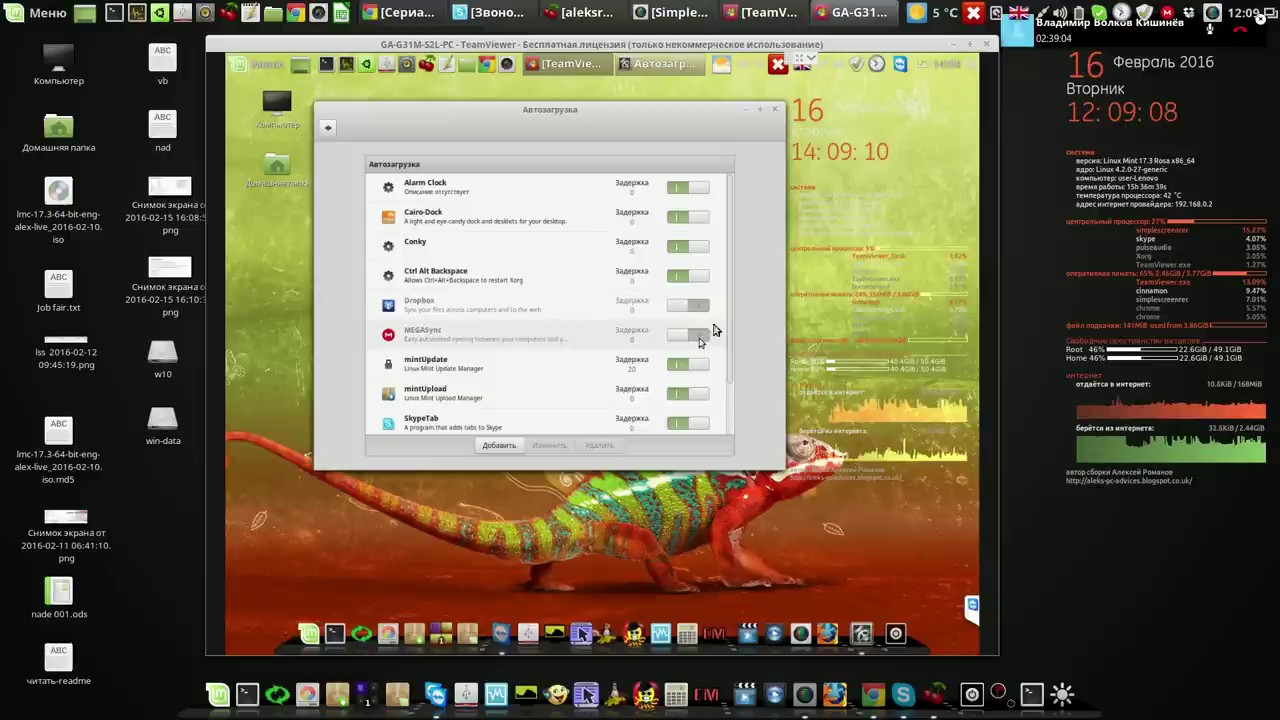
scroll(727, 320, down, 2)
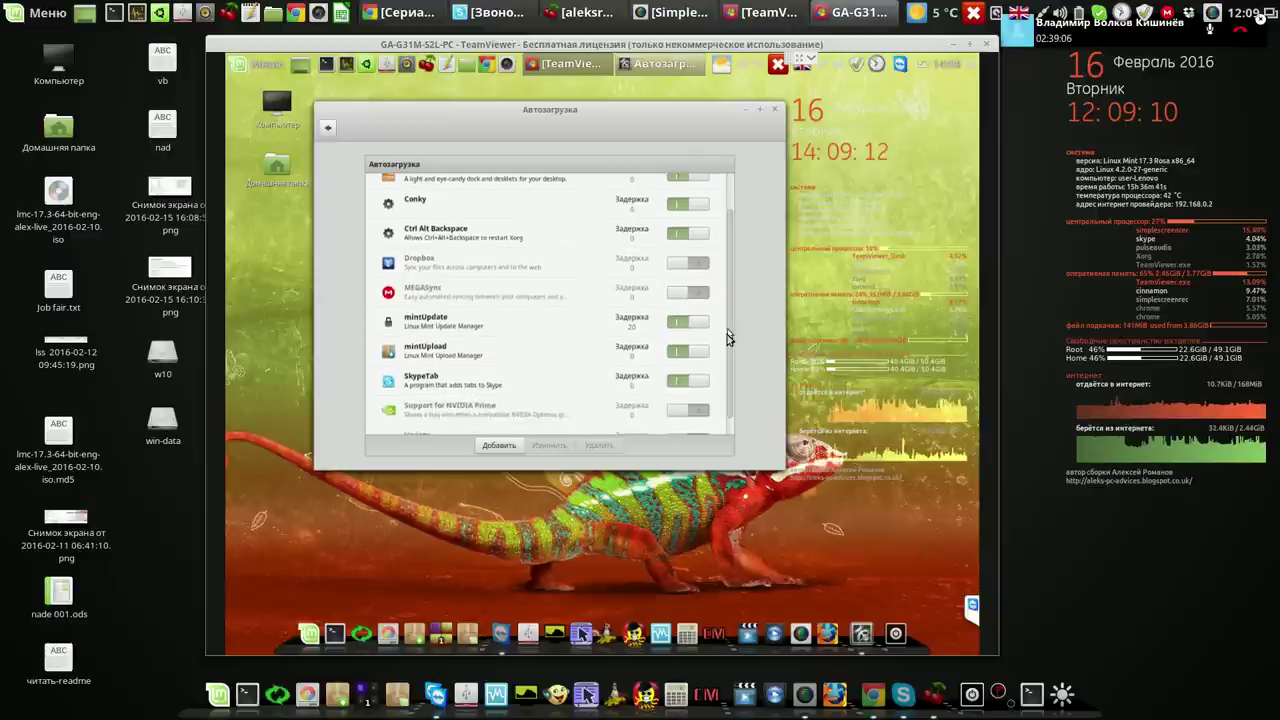
scroll(727, 338, down, 1)
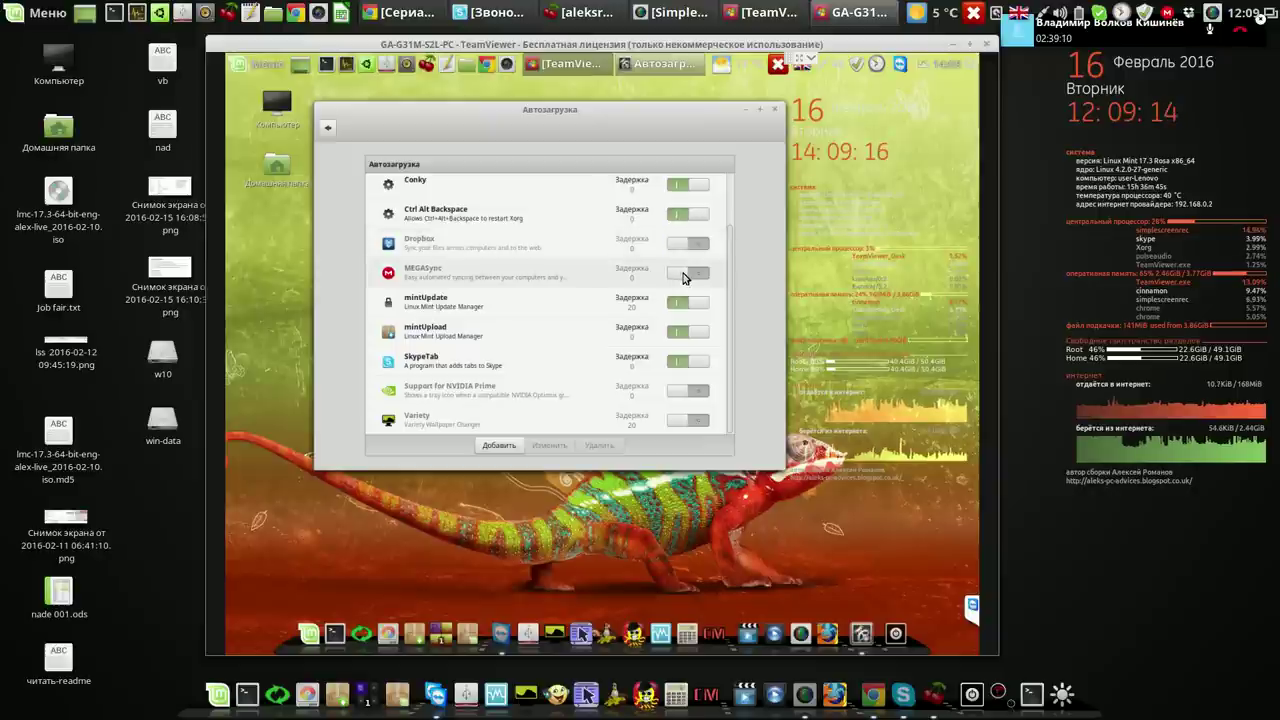
click(688, 273)
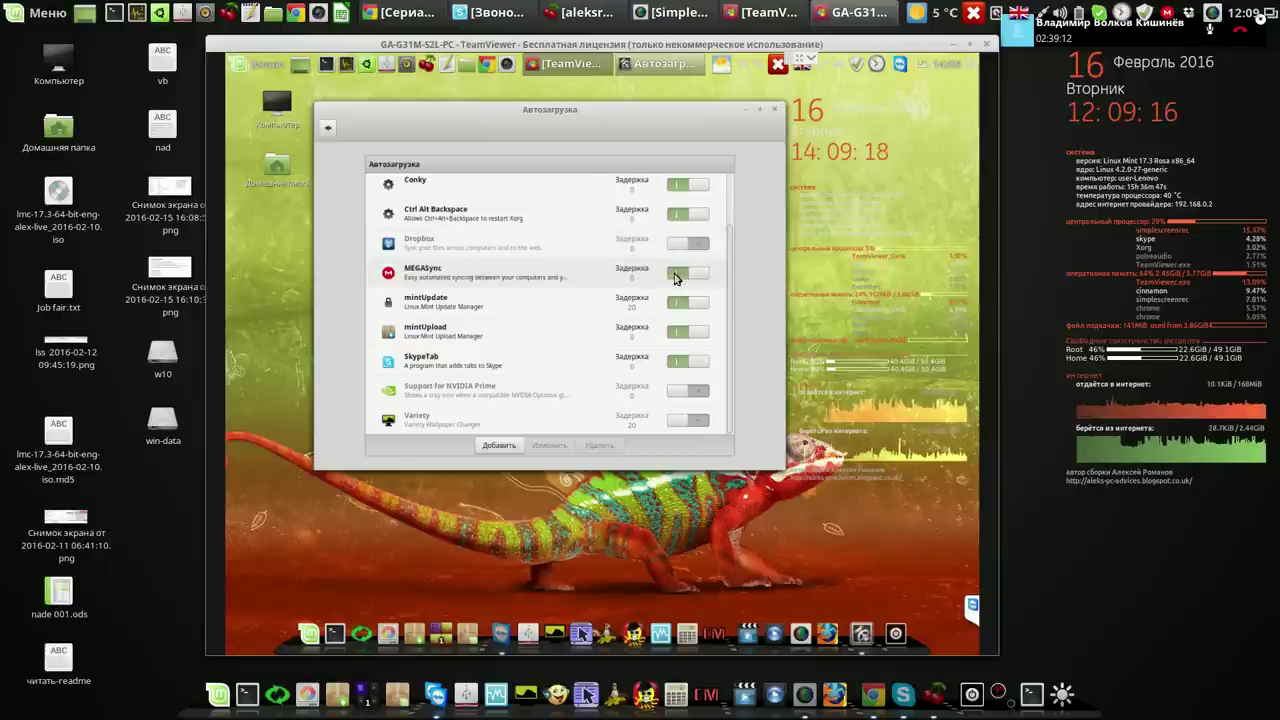
click(675, 278)
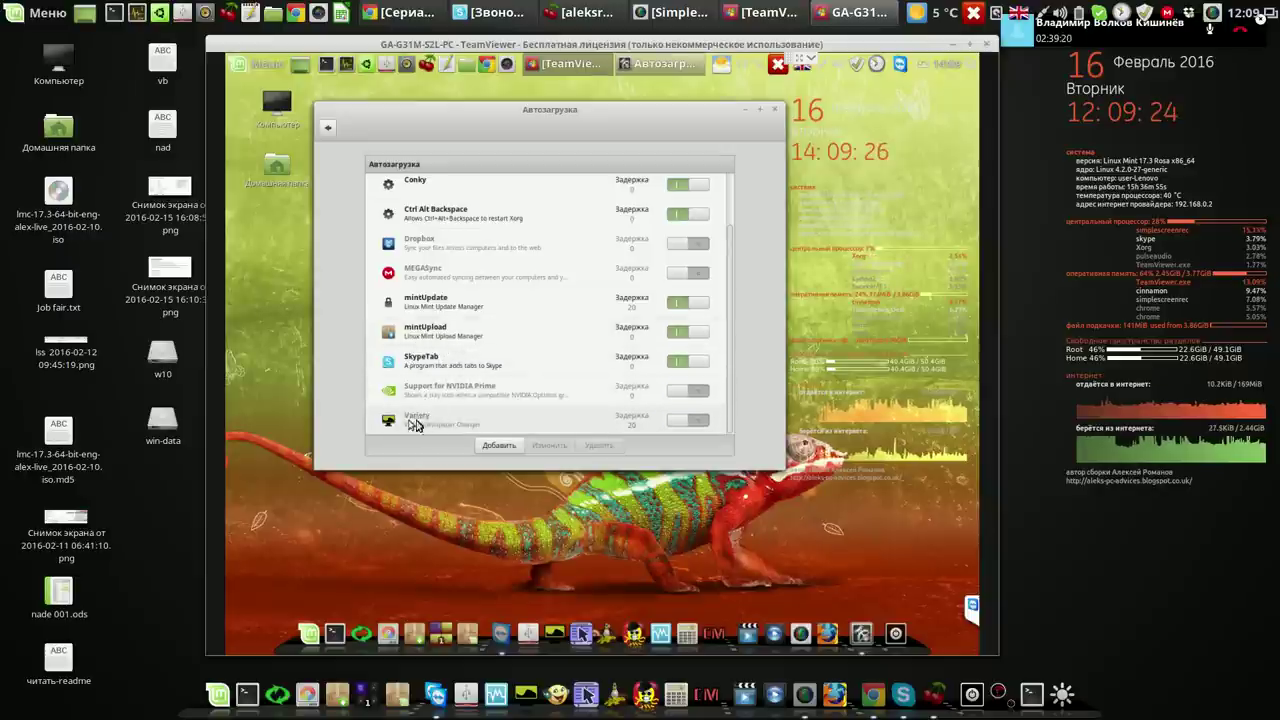
click(697, 427)
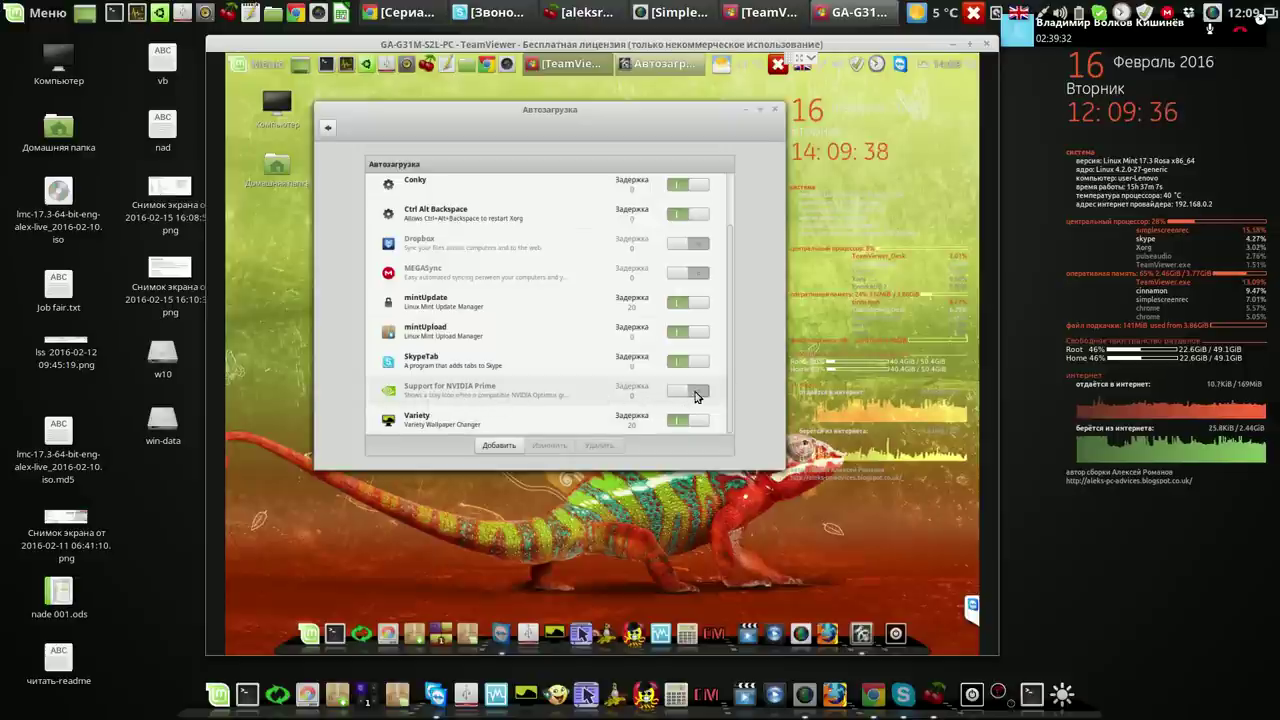
click(773, 111)
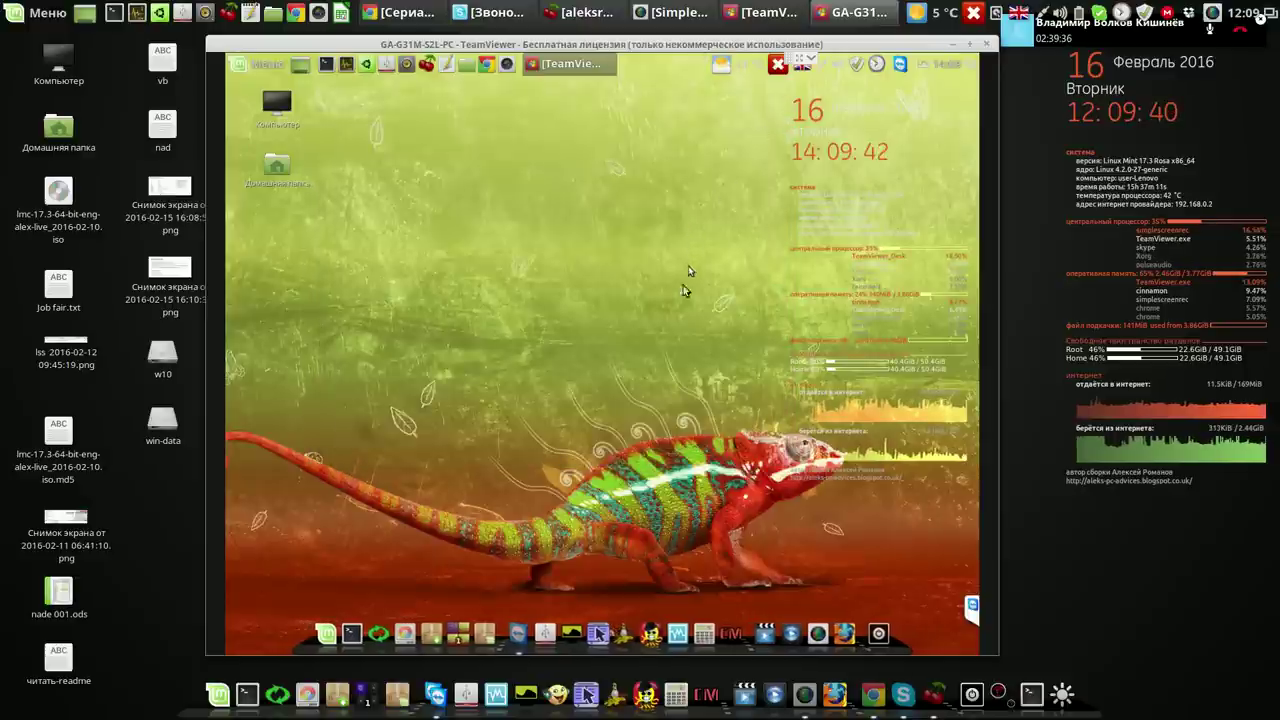
Step: Copy the current chameleon wallpaper to Variety's Favorites
click(923, 68)
click(900, 63)
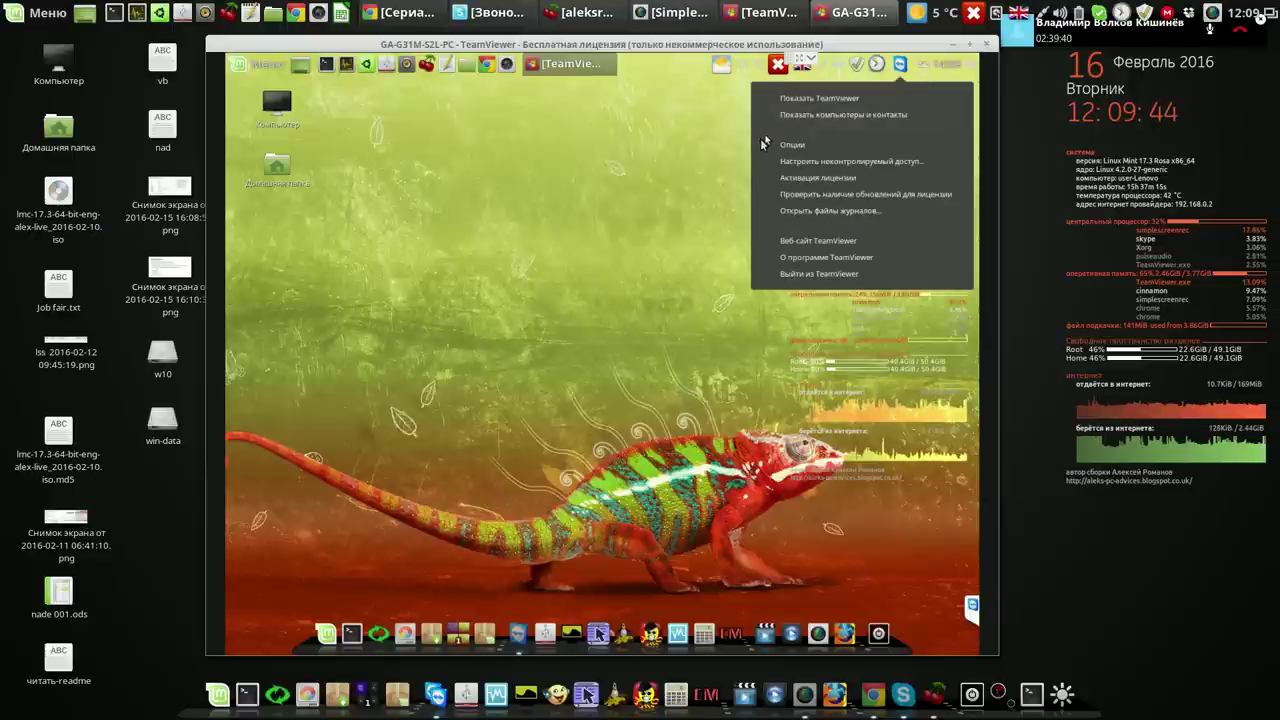
click(923, 70)
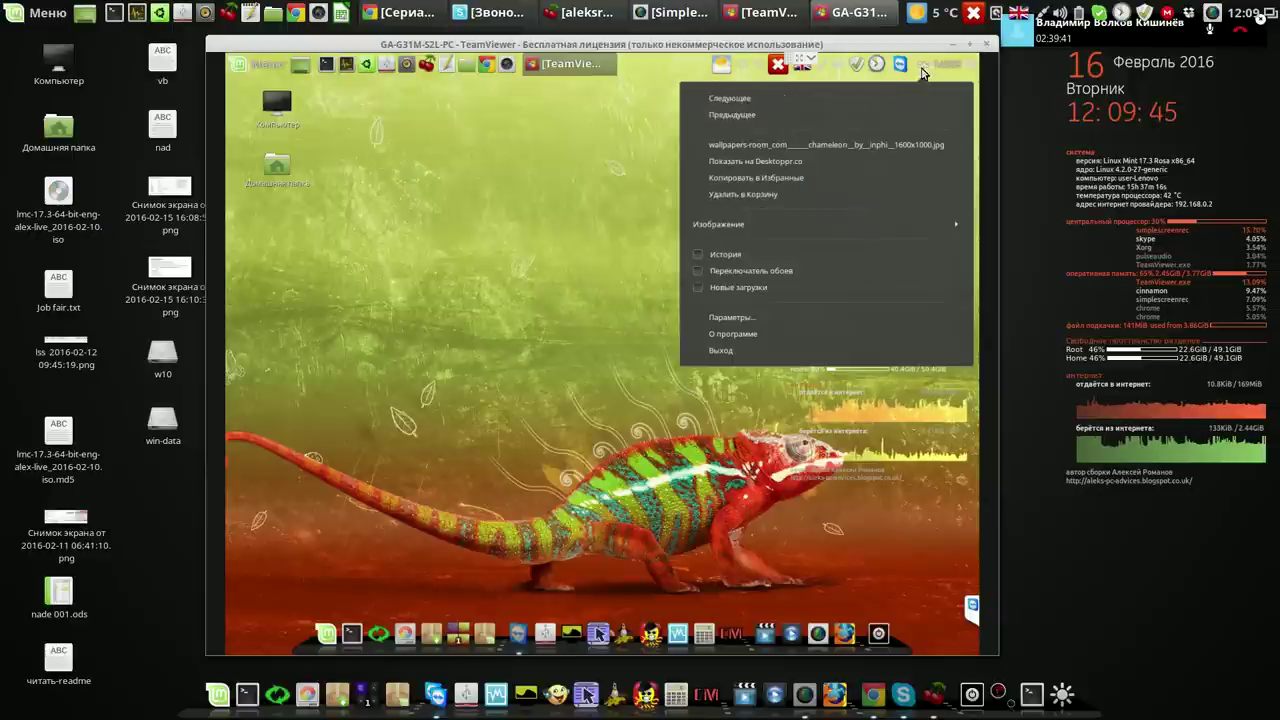
click(779, 177)
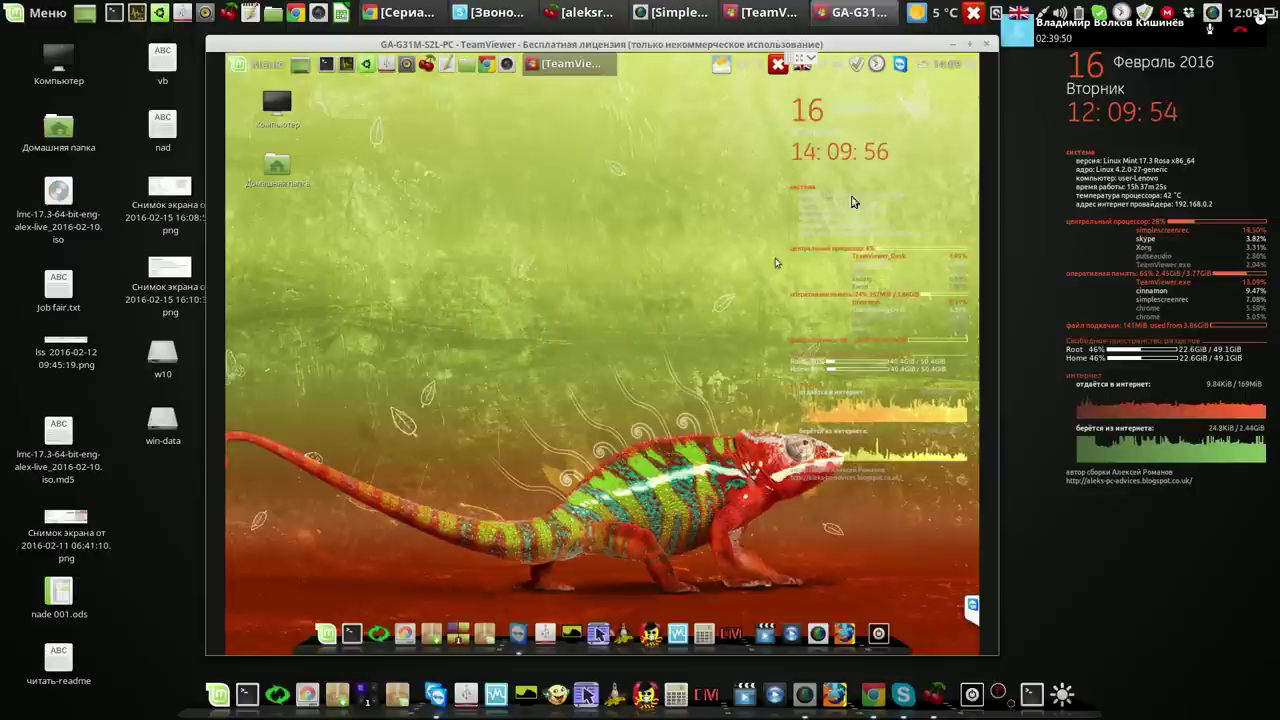
Step: Open the Favorites source folder from Variety's preferences
click(920, 66)
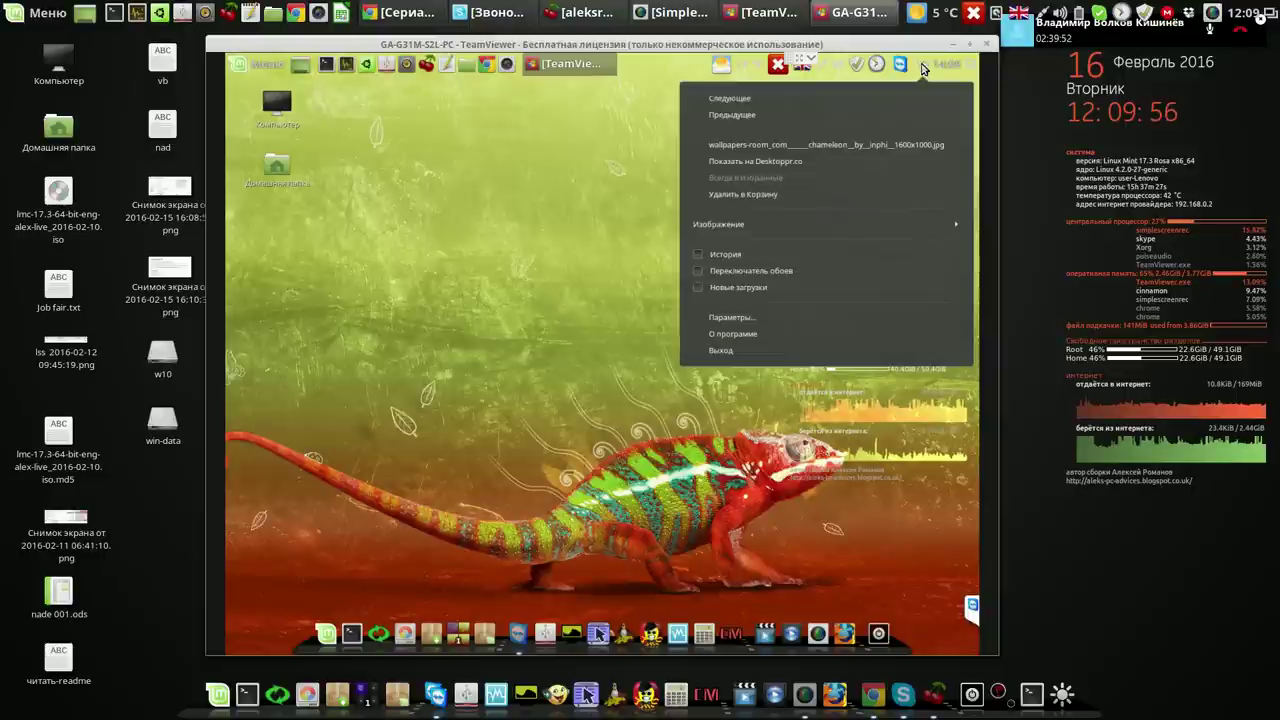
click(734, 320)
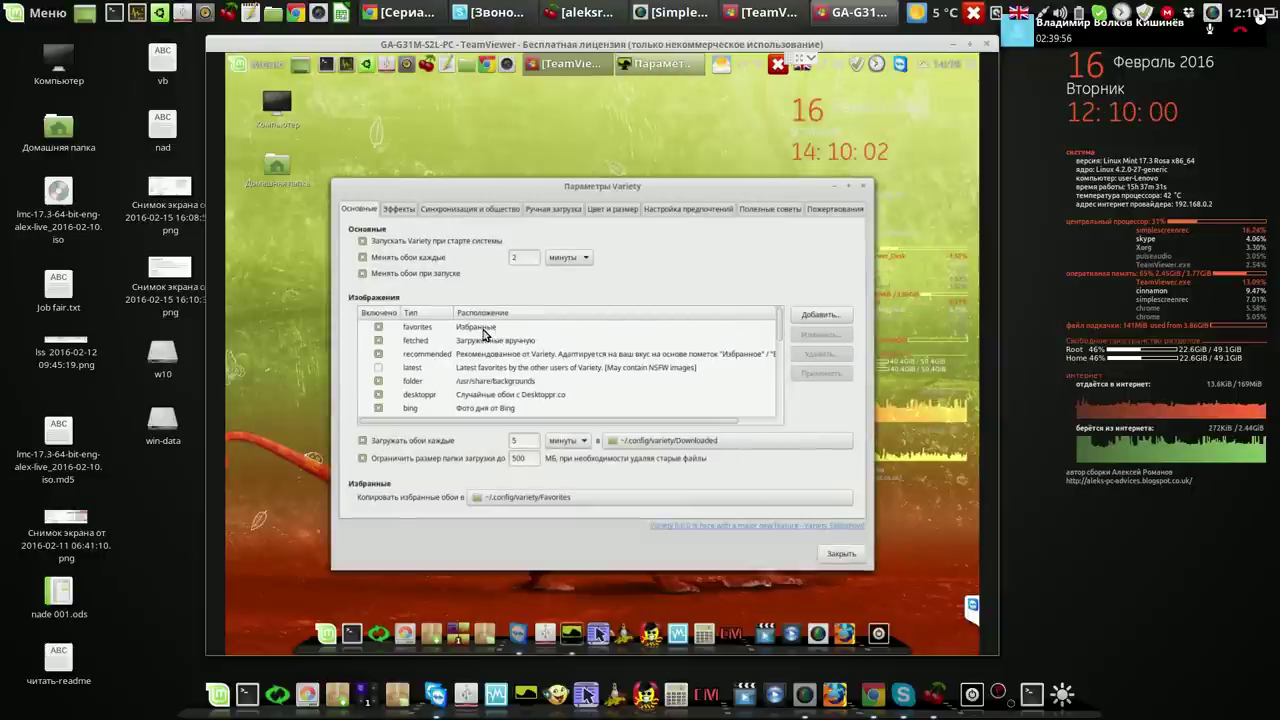
click(485, 328)
click(818, 336)
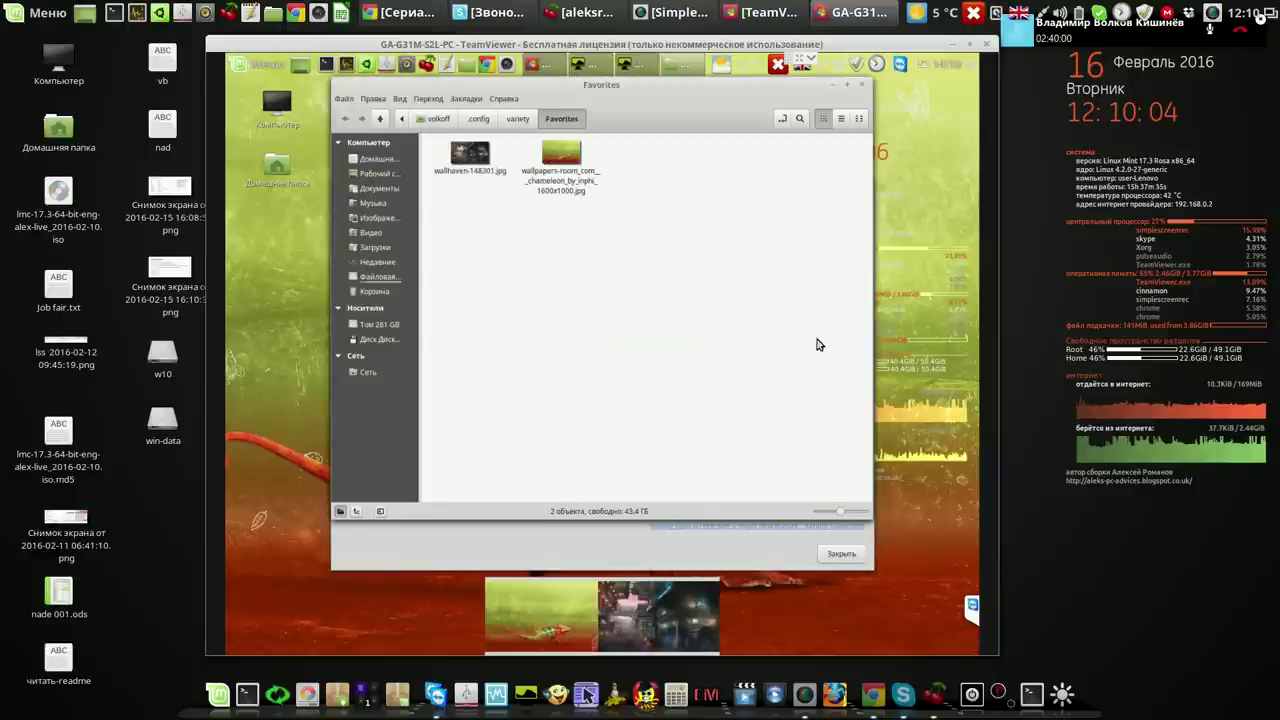
Step: View the chameleon wallpaper in the image viewer, check its image options, and close it
click(559, 190)
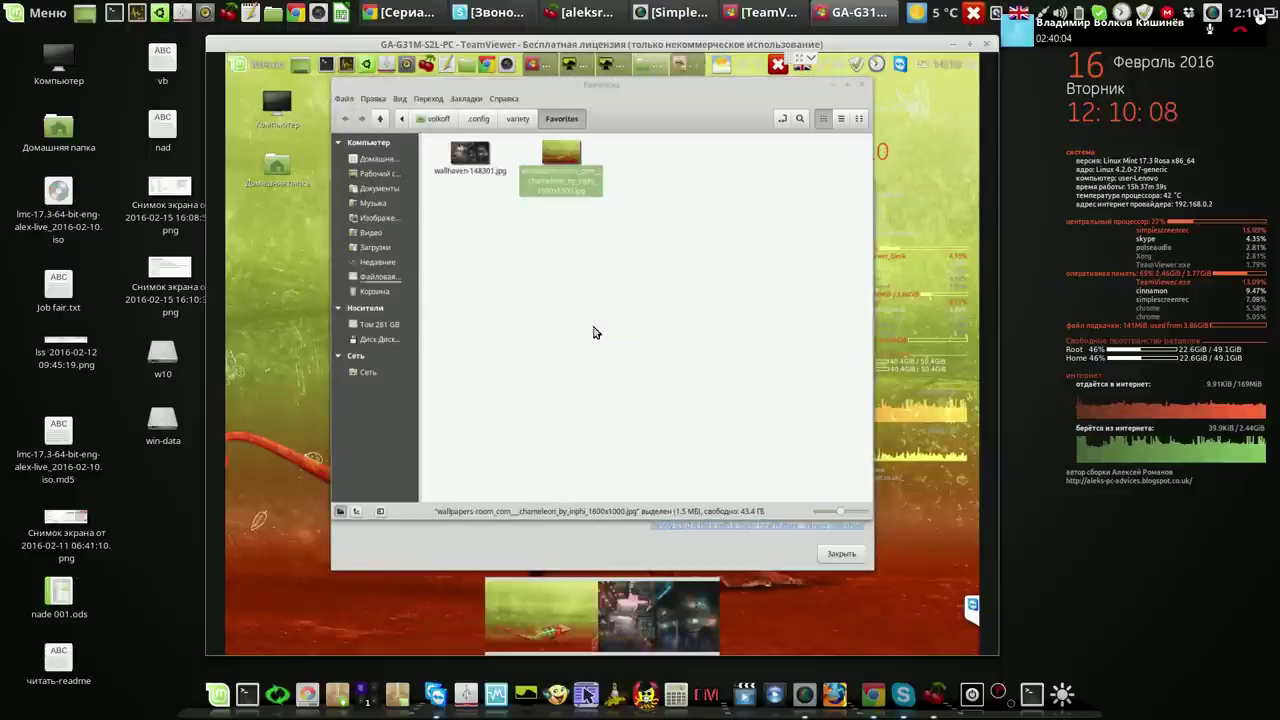
key(Return)
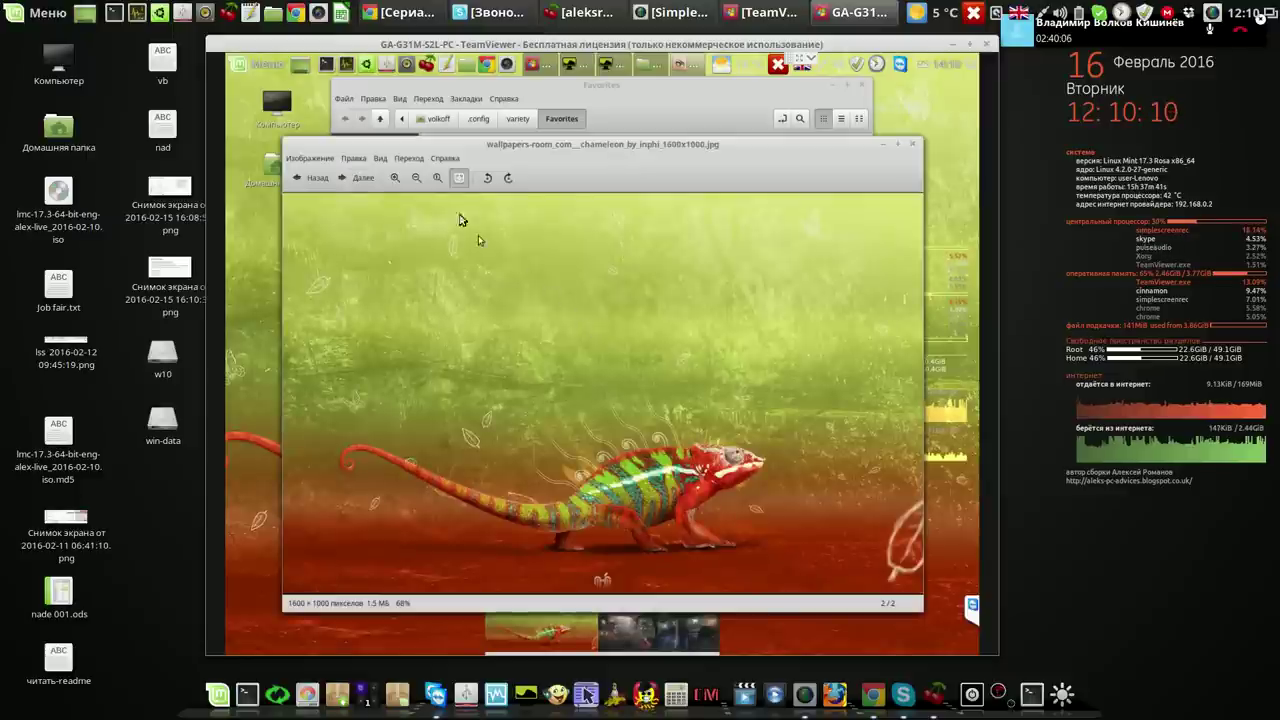
click(356, 159)
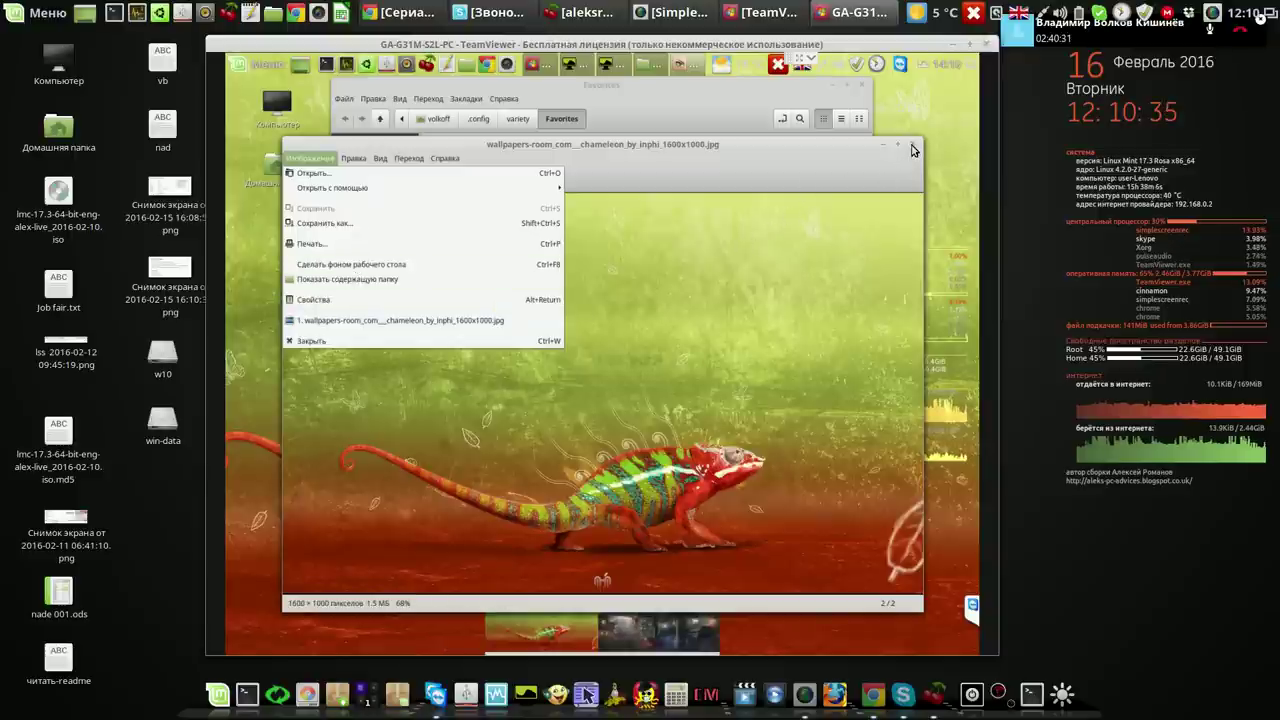
click(912, 150)
click(912, 148)
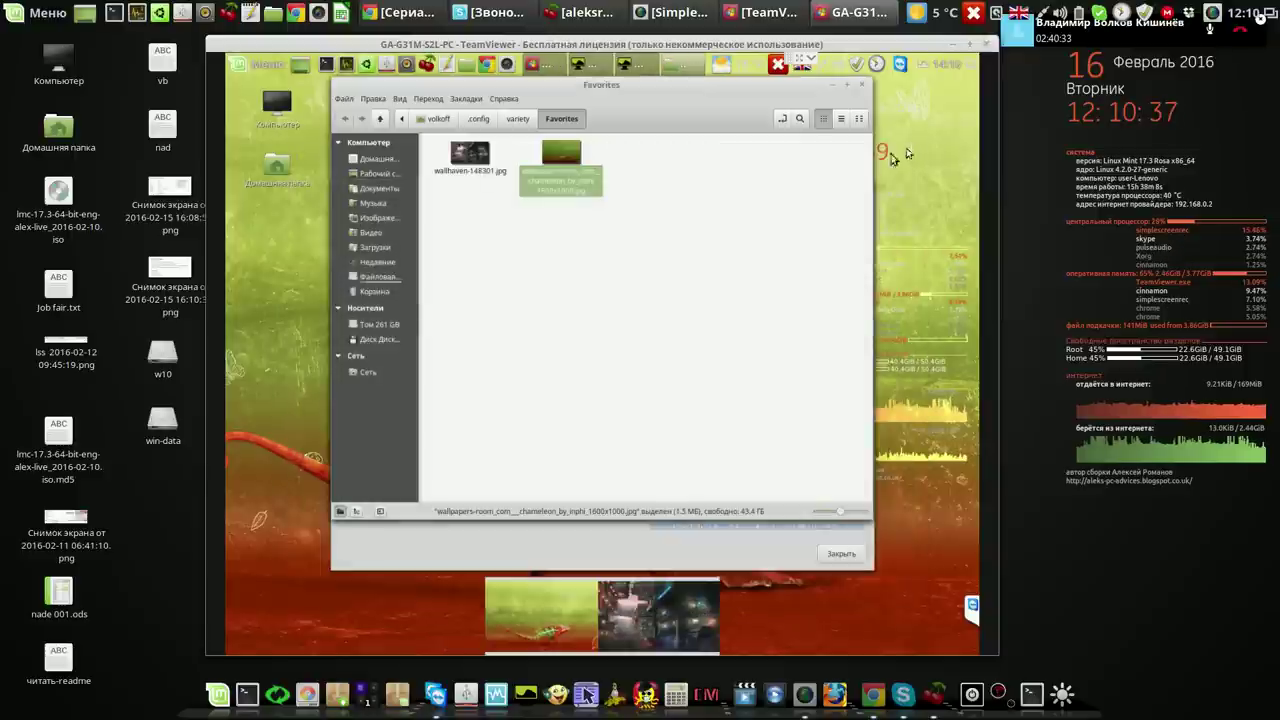
Step: Set wallhaven-148301.jpg as the desktop wallpaper, then close the viewer and Favorites folder
double_click(480, 165)
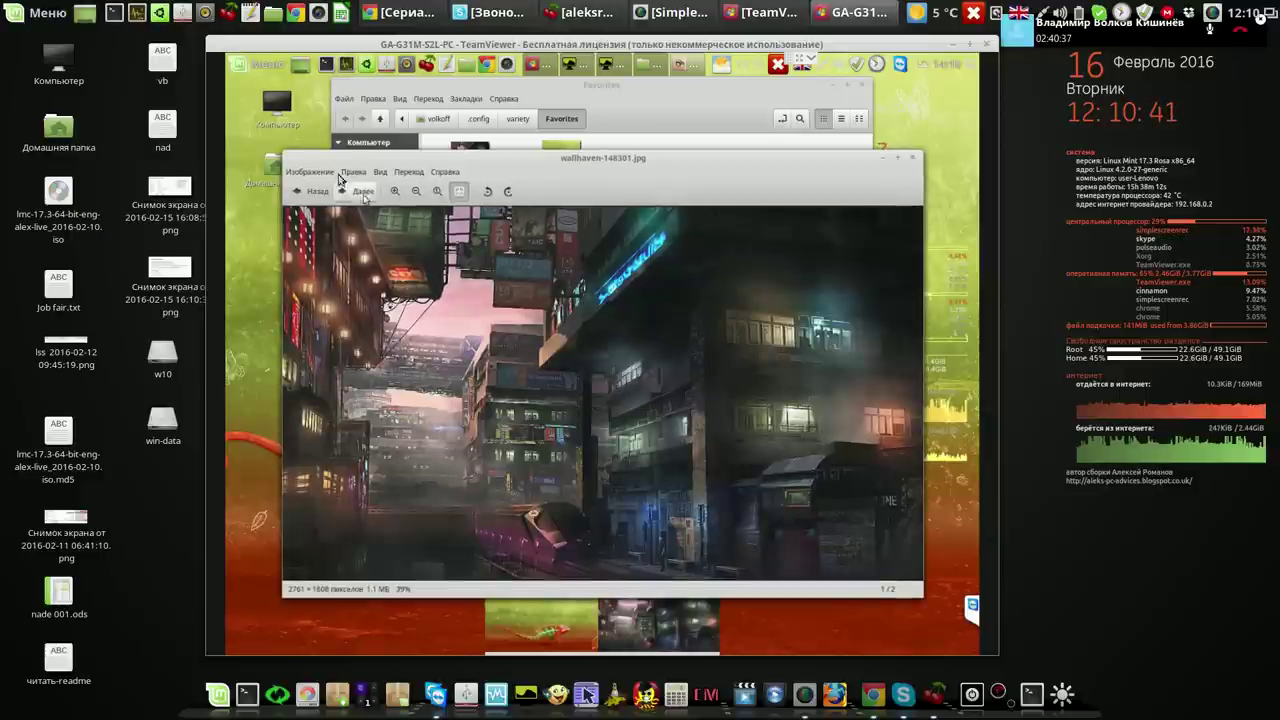
click(325, 176)
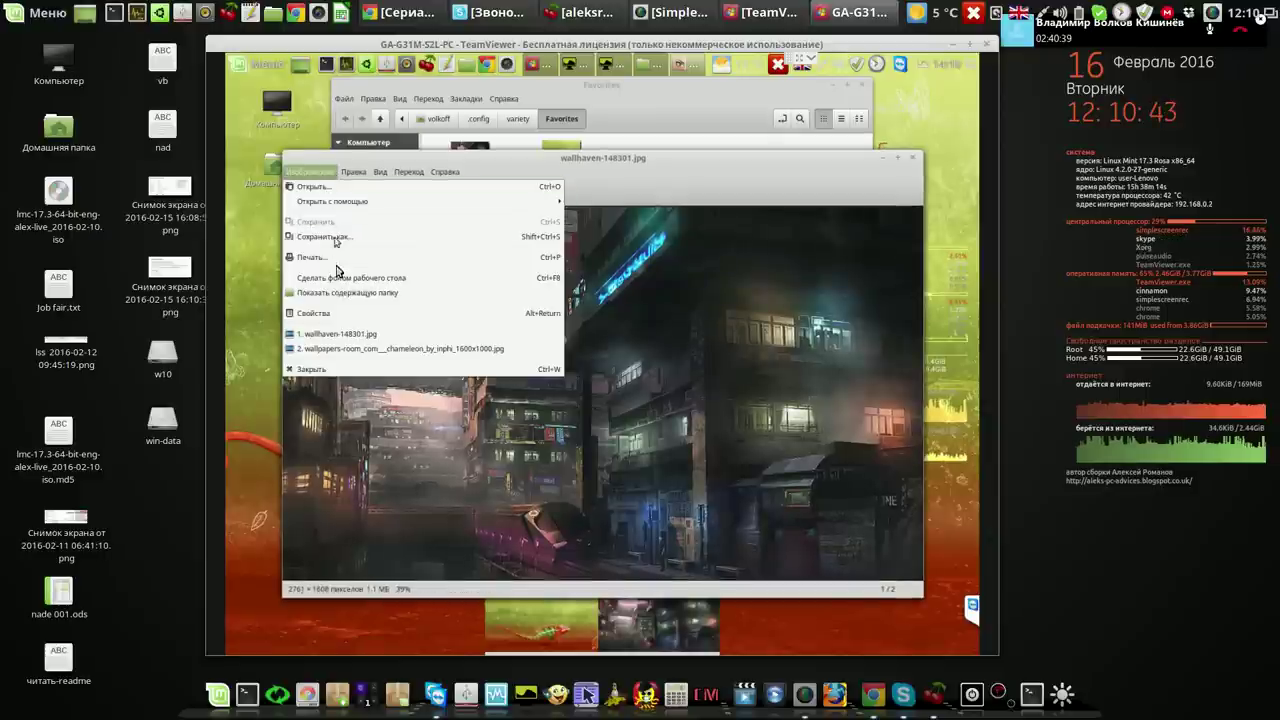
click(337, 284)
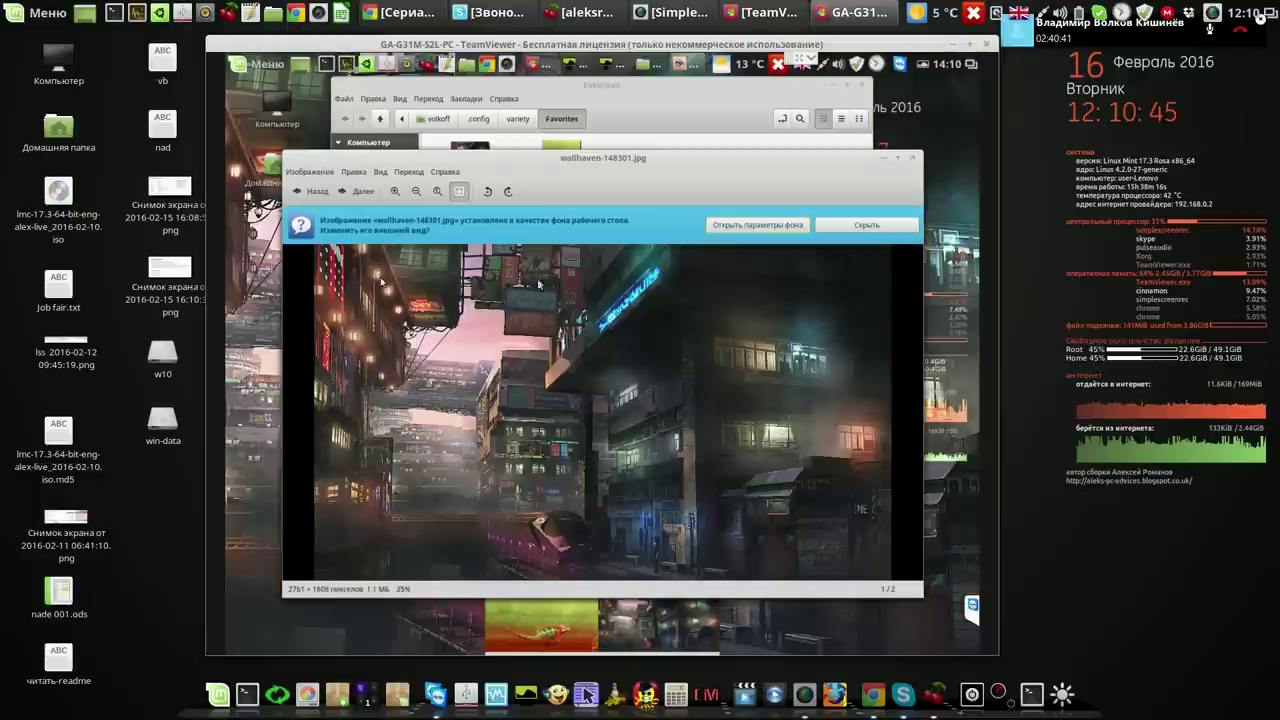
click(866, 225)
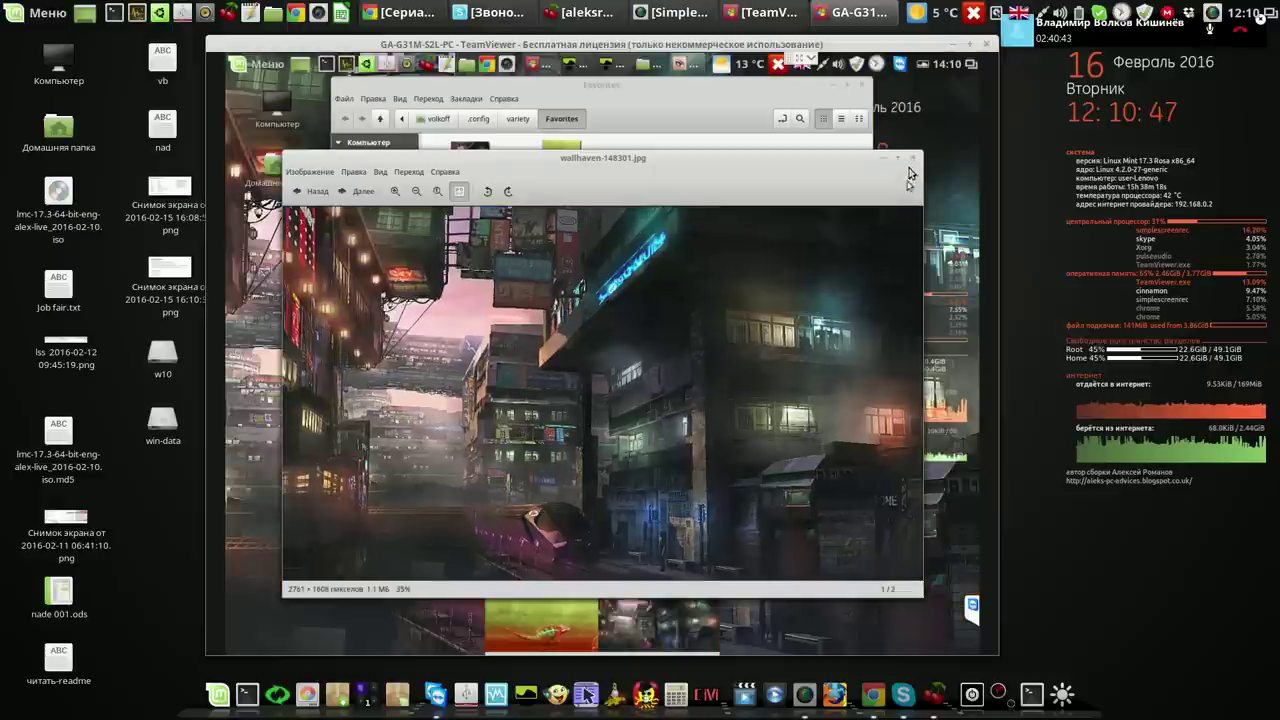
click(912, 157)
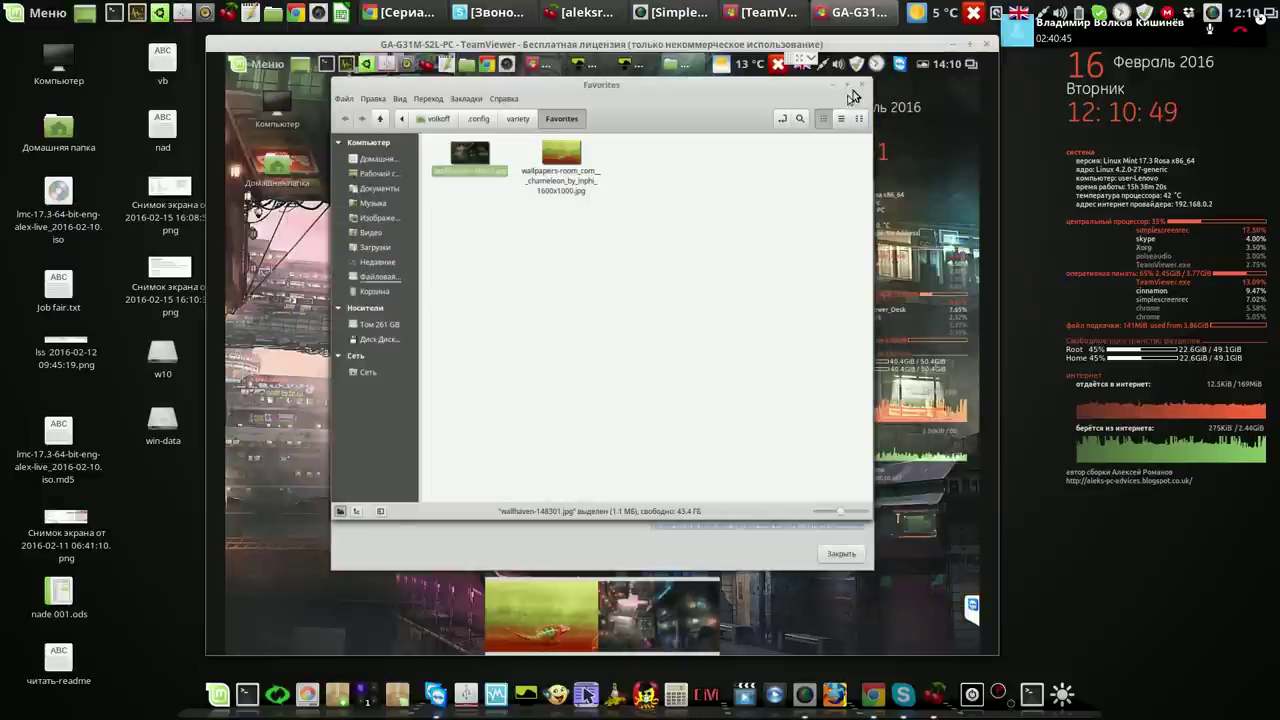
click(863, 87)
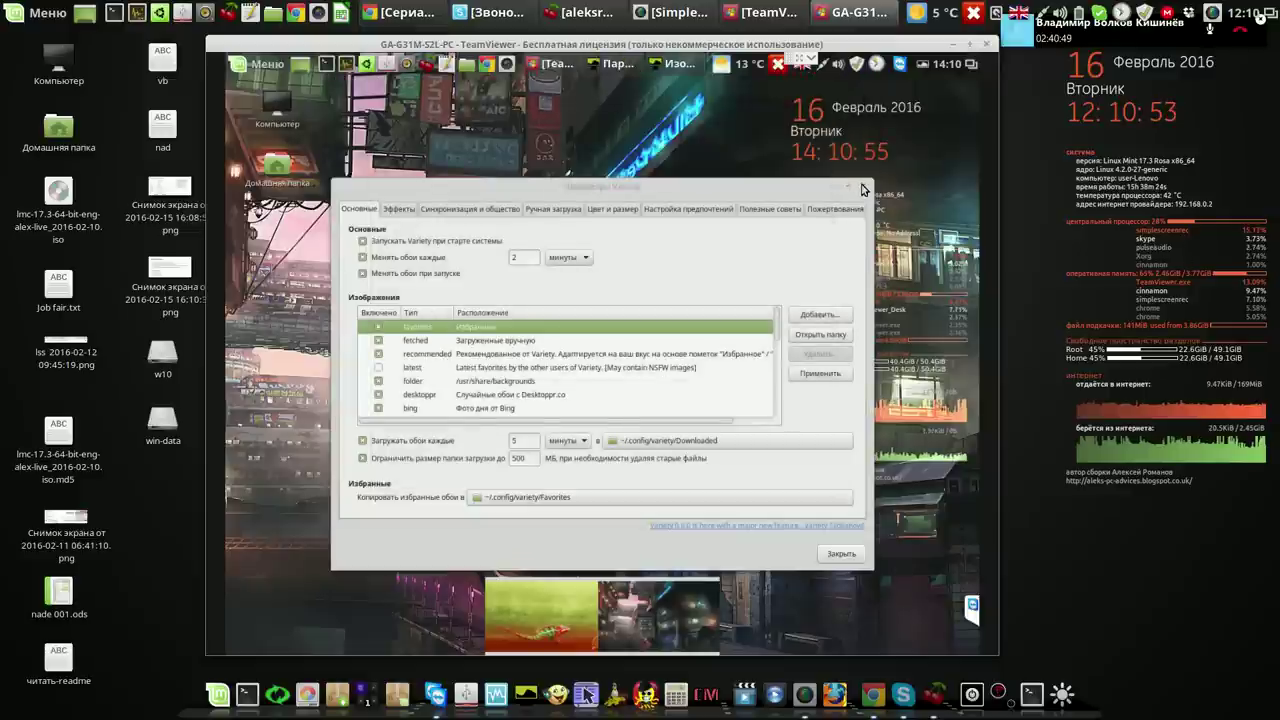
Step: Close Variety's preferences and bring up Variety's wallpaper menu from the tray
click(862, 188)
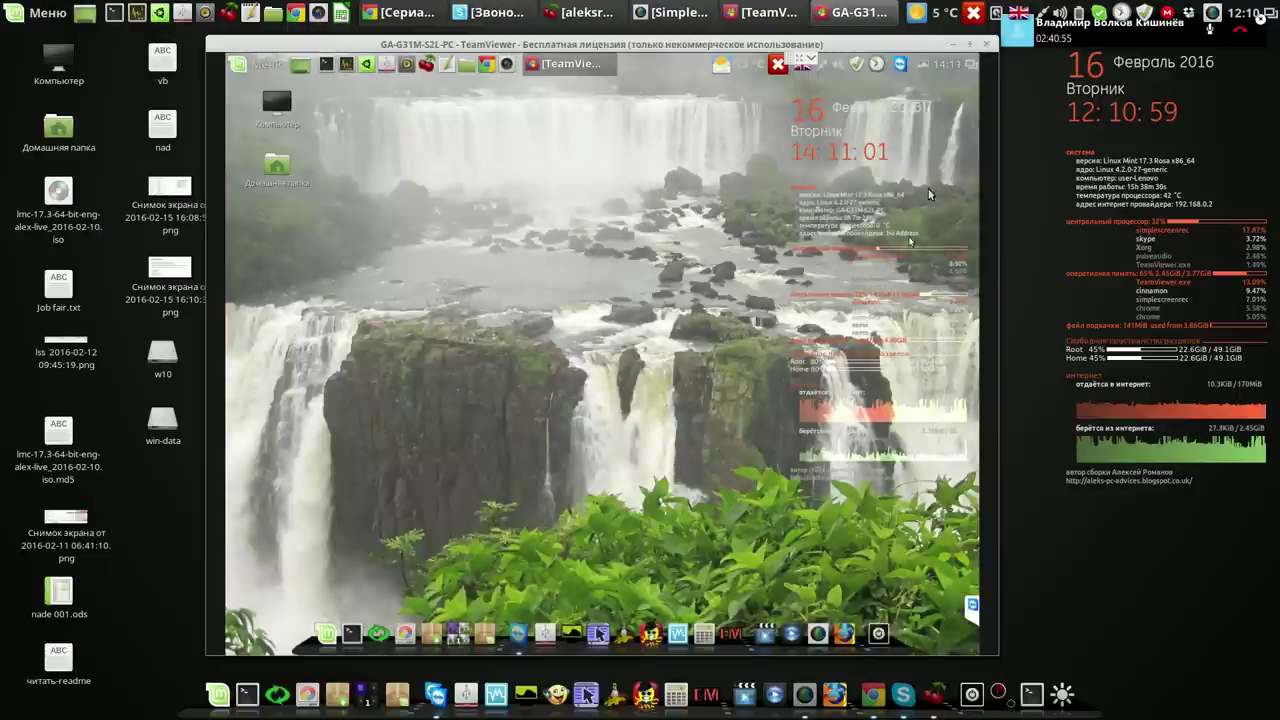
click(922, 67)
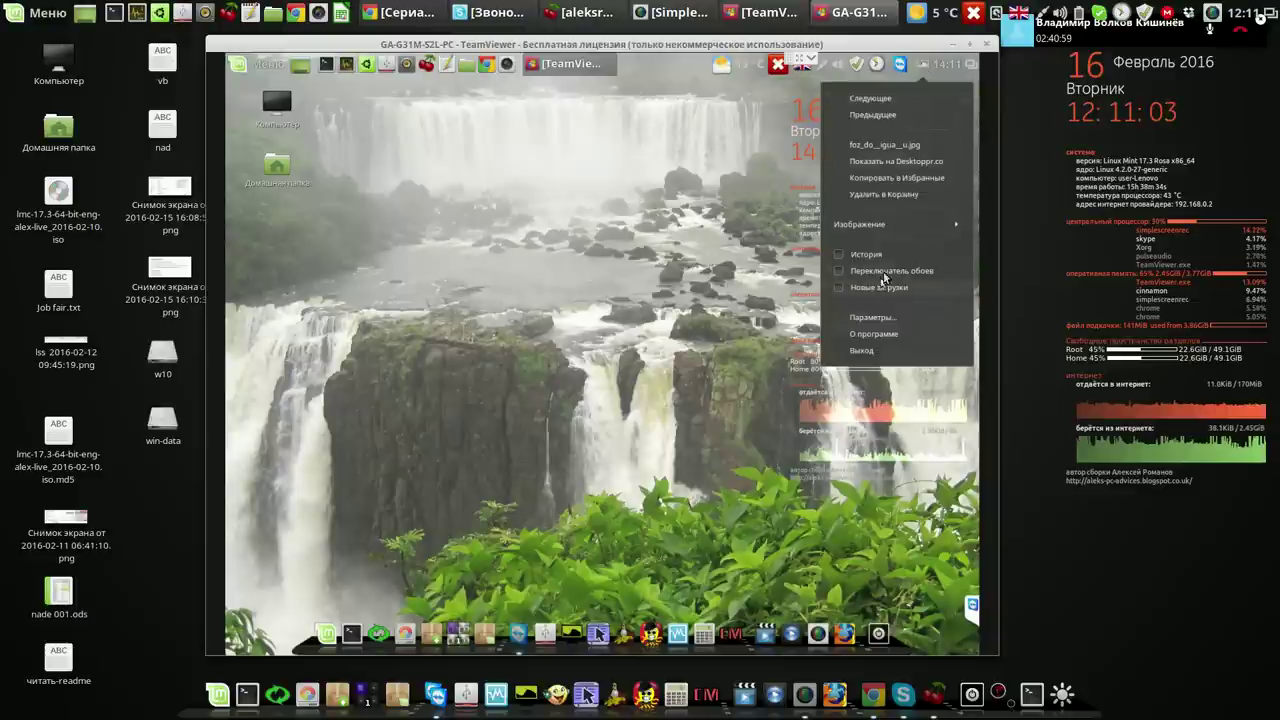
Step: Choose the Brooklyn Bridge picture from Variety's thumbnail strip as wallpaper, then right-click the desktop
click(885, 271)
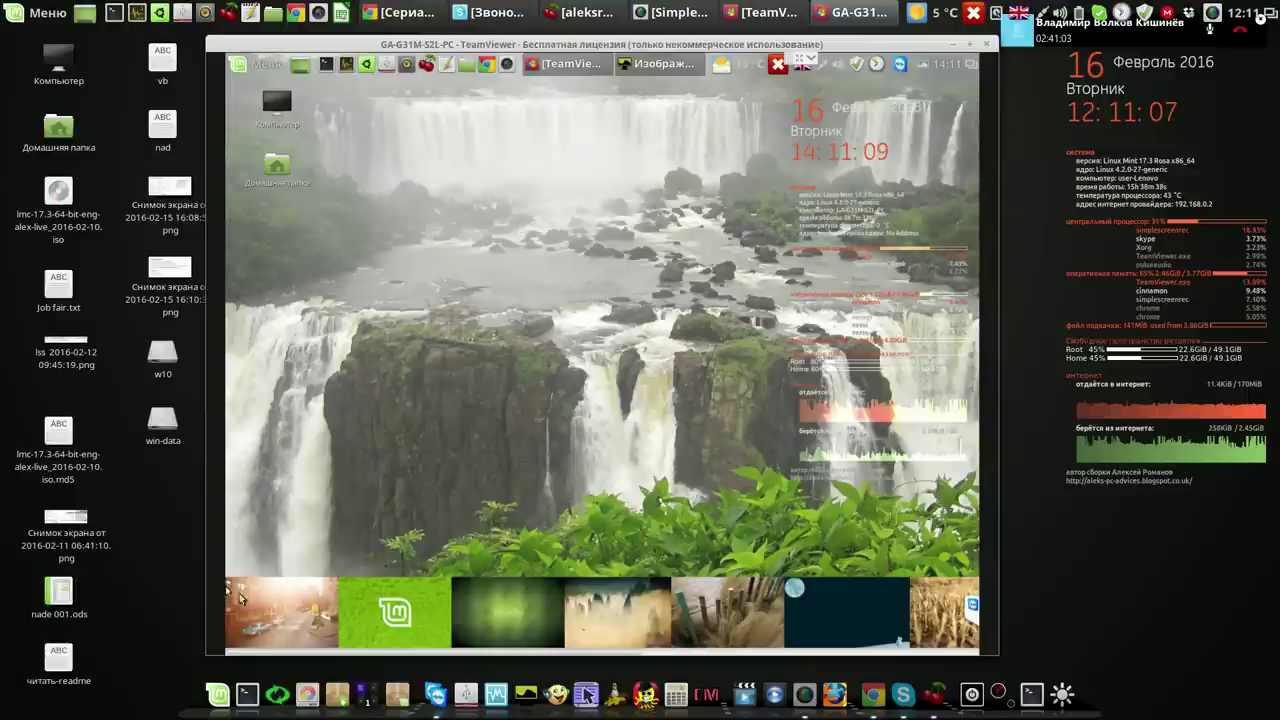
scroll(918, 640, down, 2)
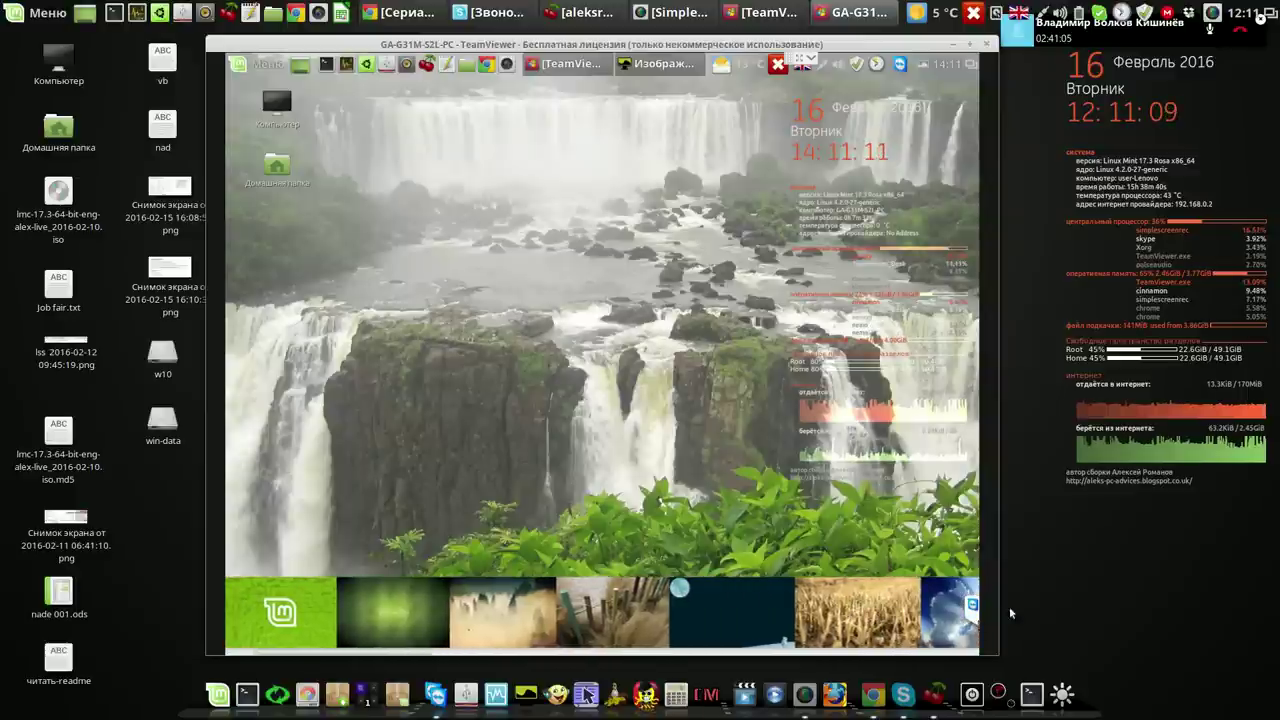
scroll(620, 617, down, 4)
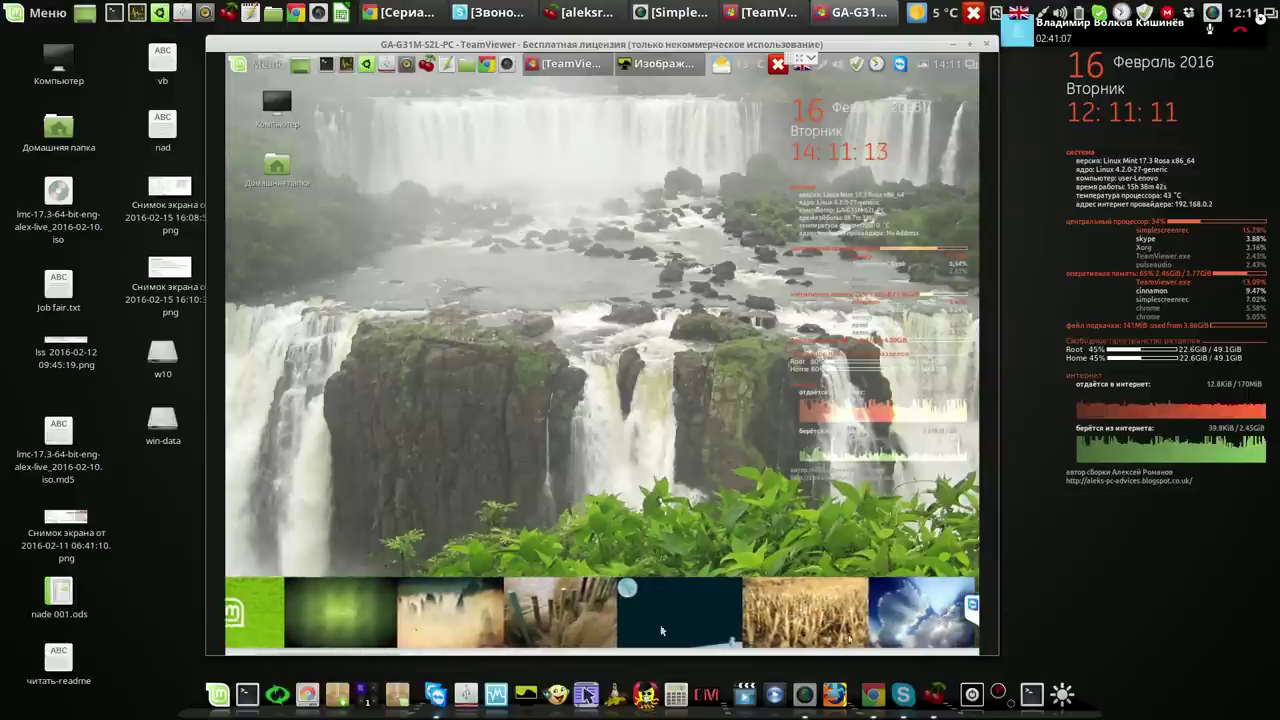
scroll(940, 615, down, 5)
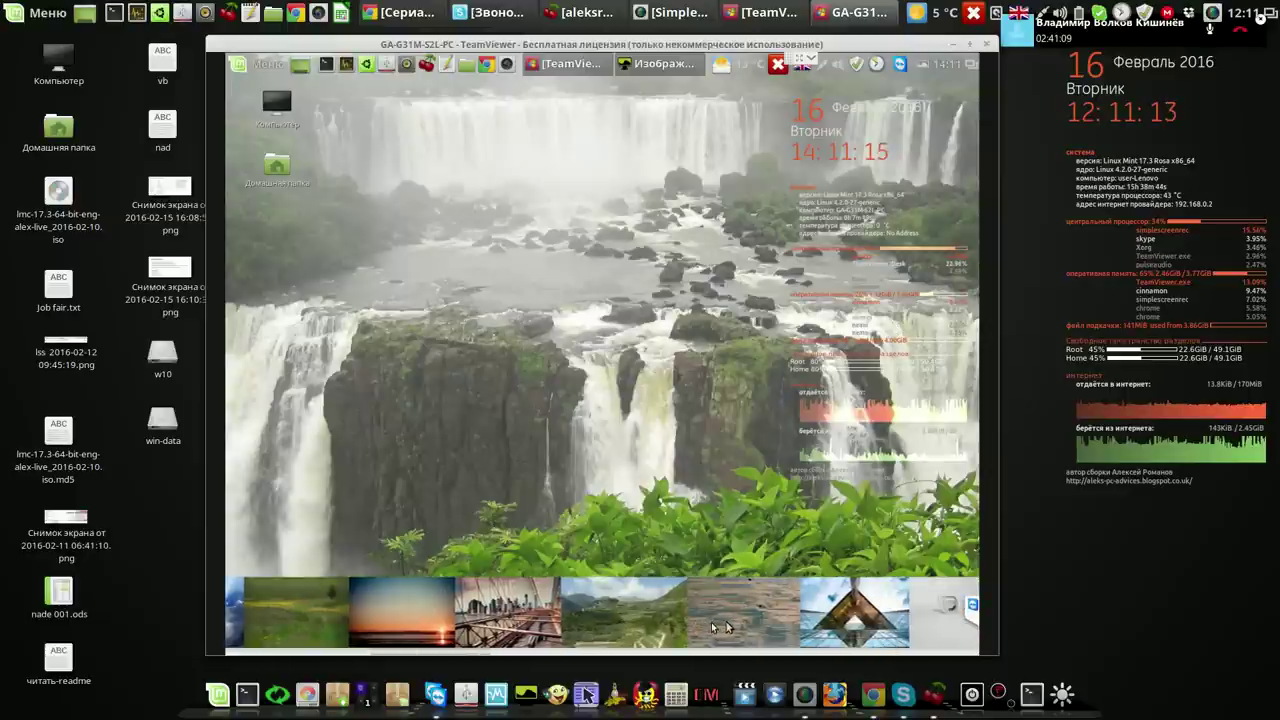
click(513, 620)
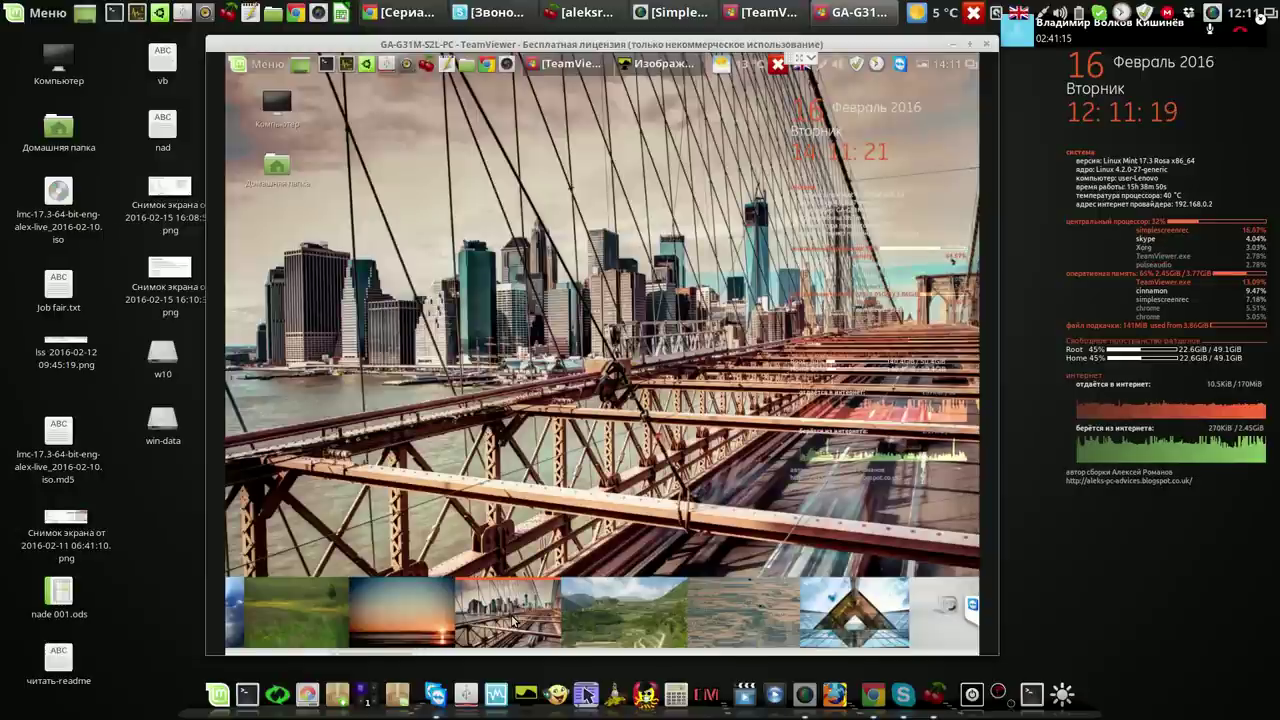
scroll(605, 626, down, 5)
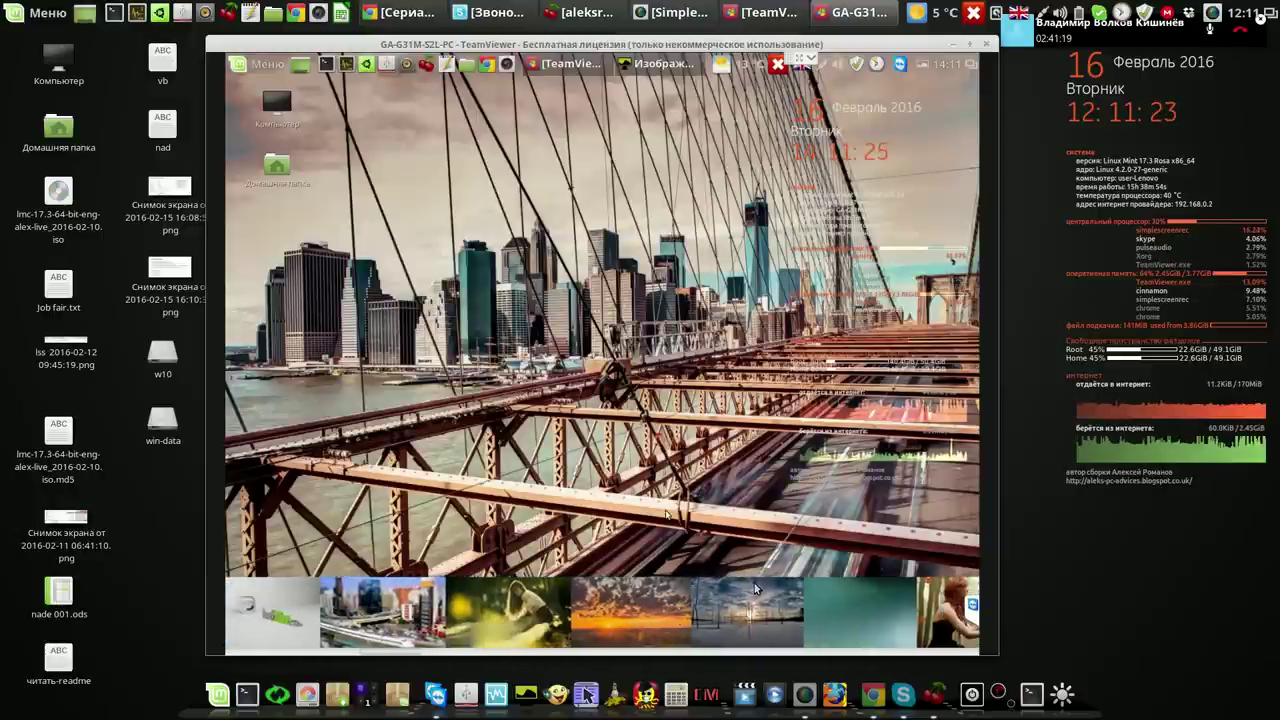
right_click(782, 514)
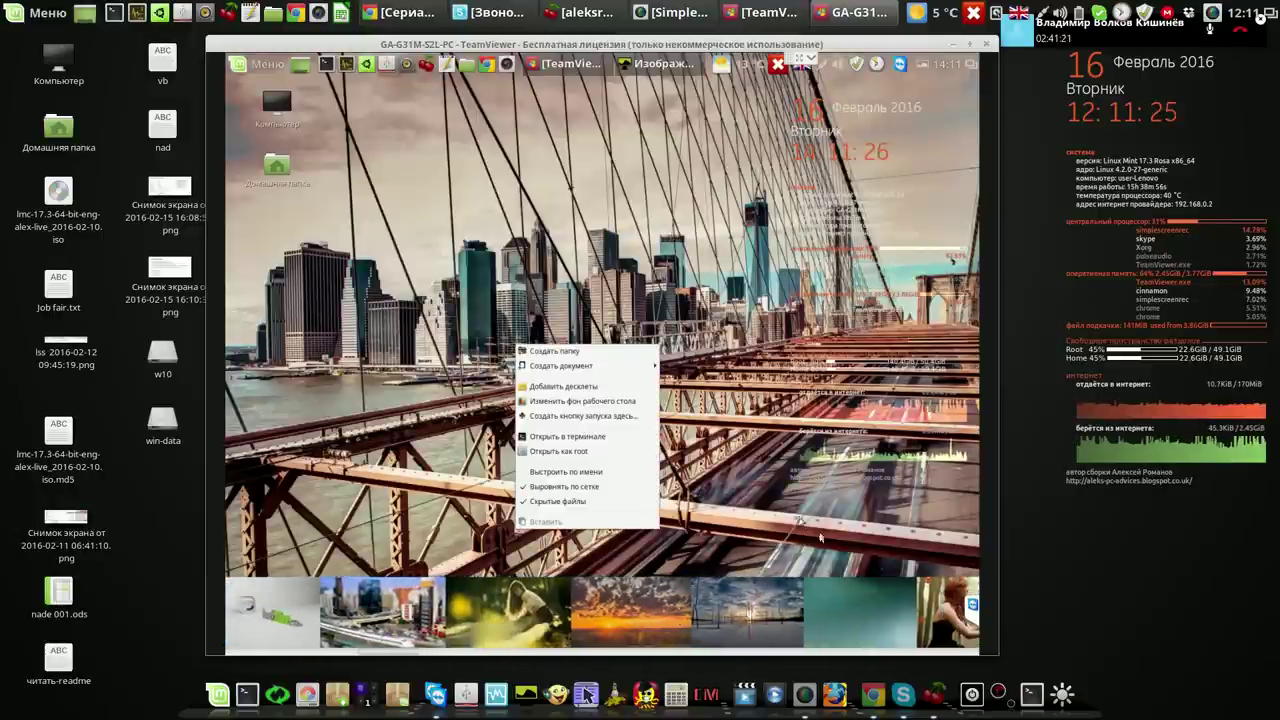
Step: Dismiss the context menu, enable session audio with the microphone unmuted, and collapse the side panel
click(770, 511)
scroll(965, 609, down, 1)
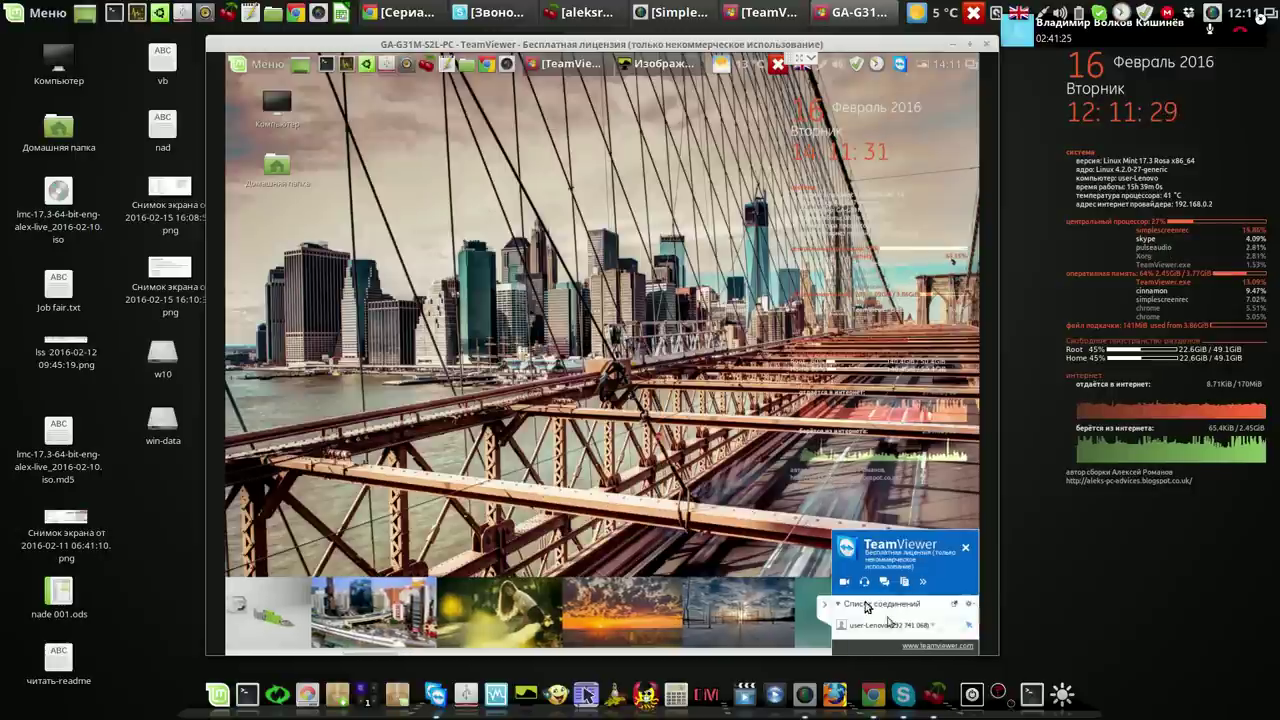
click(864, 581)
click(743, 412)
click(842, 625)
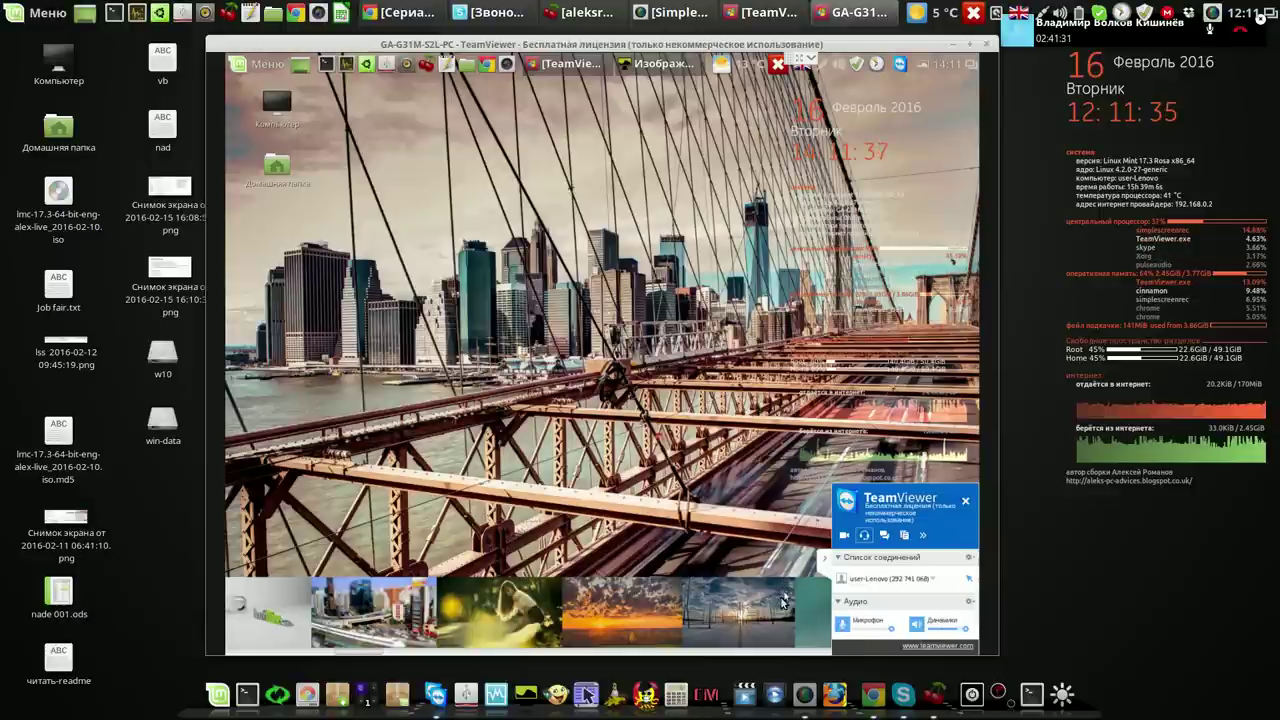
click(827, 562)
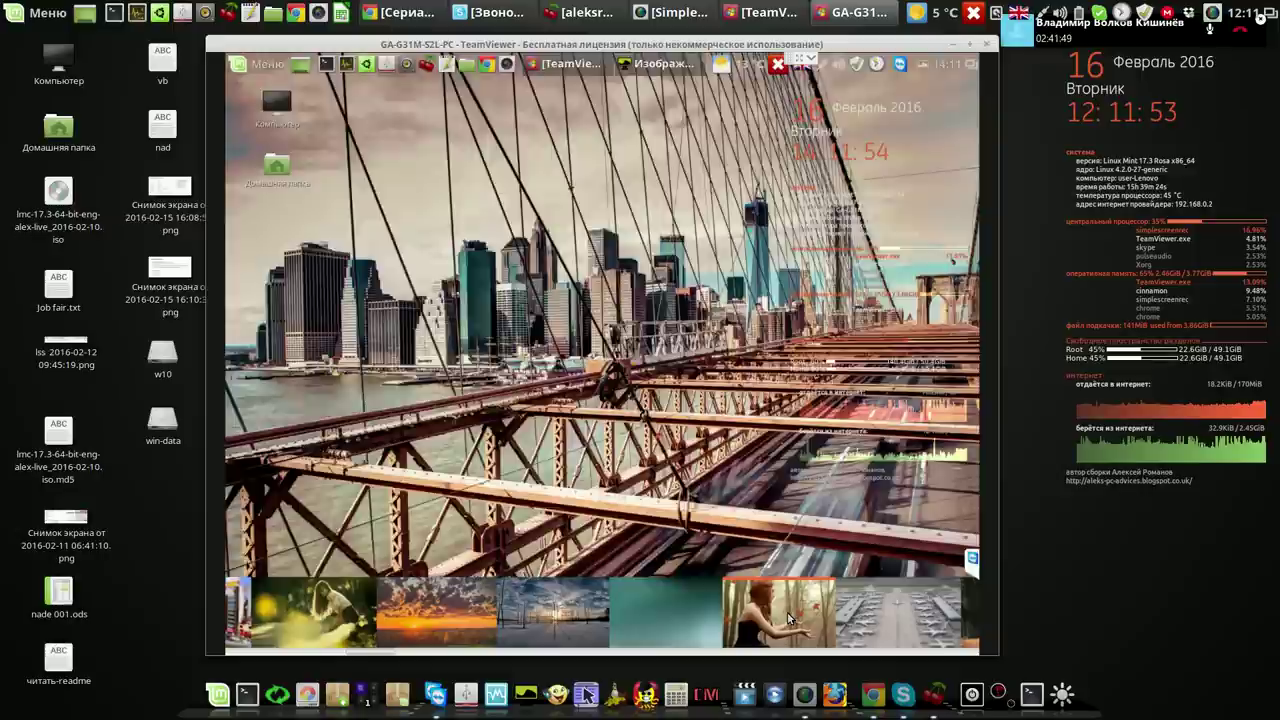
Step: Set the red-haired woman autumn-leaves wallpaper, close the thumbnail strip, and quit Variety
click(789, 618)
right_click(789, 617)
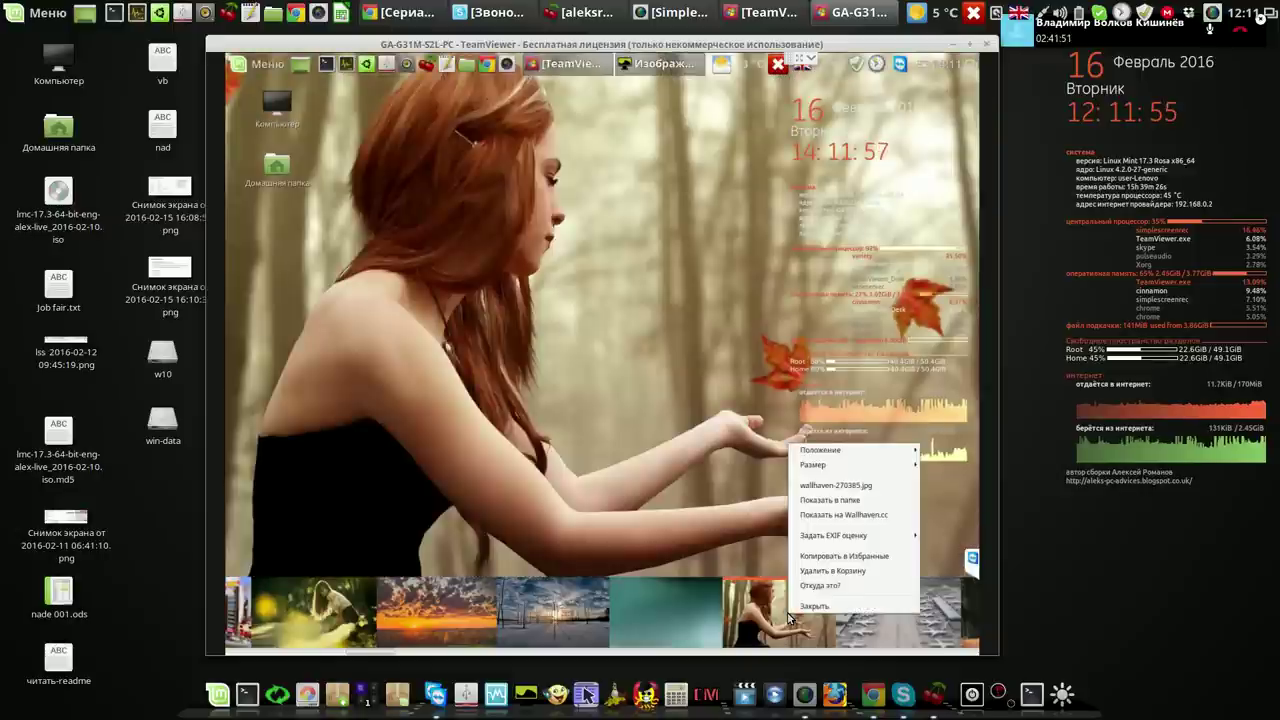
click(814, 606)
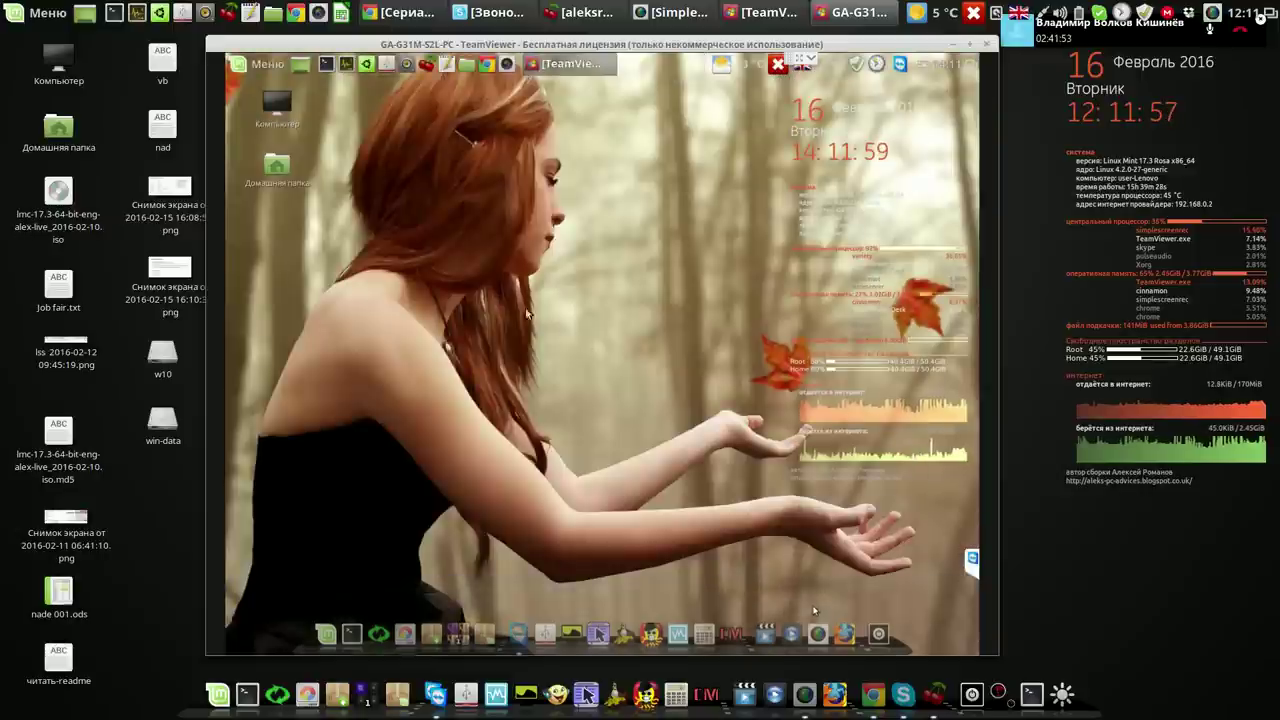
click(928, 64)
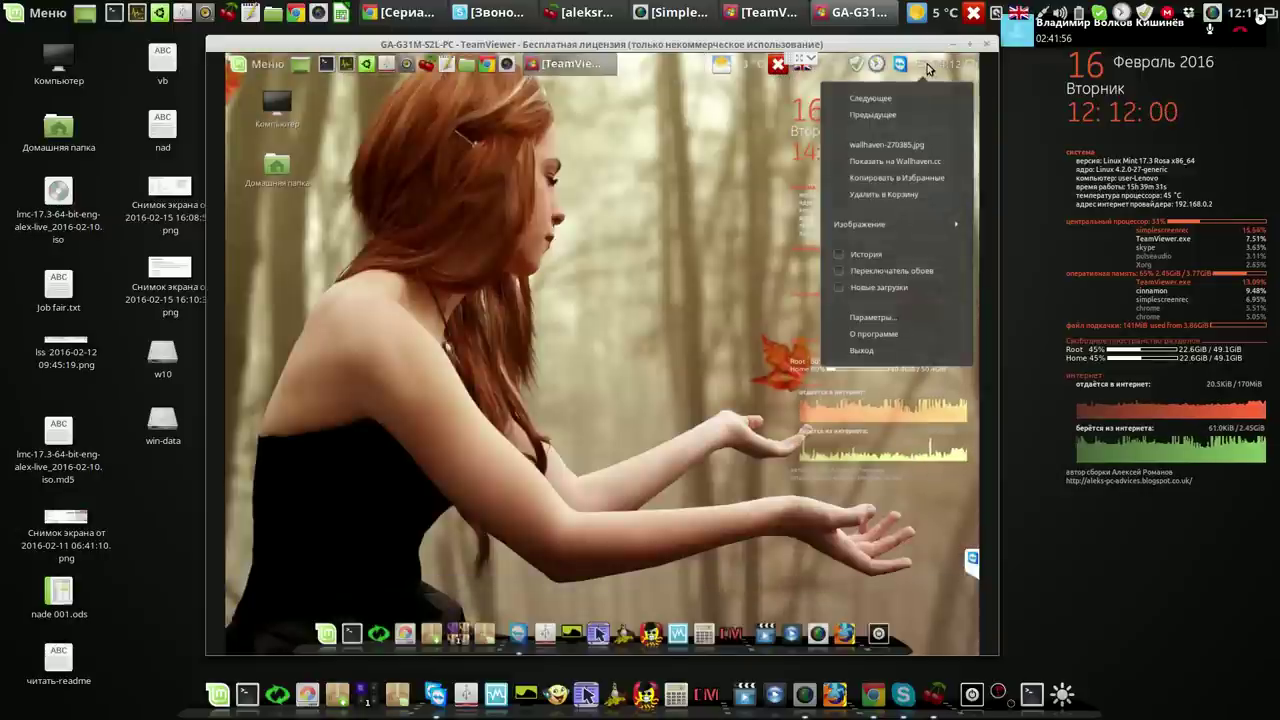
click(870, 352)
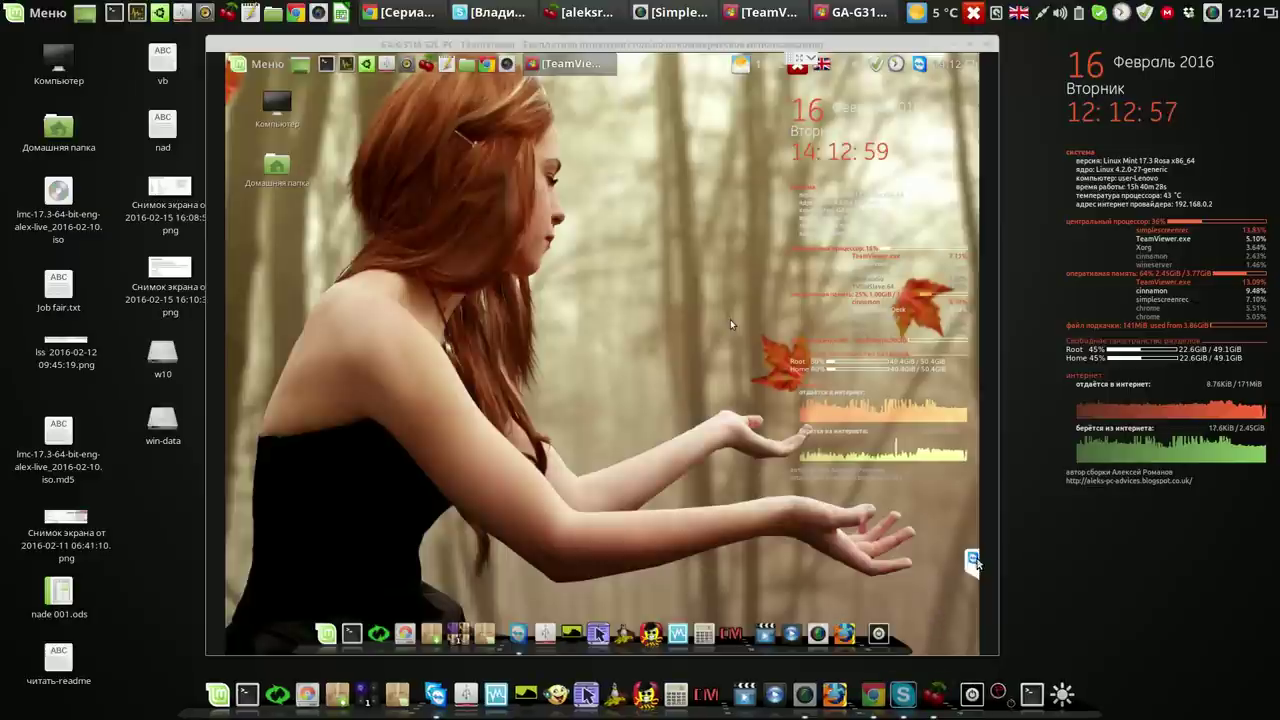
Step: Hide the session panel and slightly raise the microphone recording volume in Sound settings' Input tab
click(972, 562)
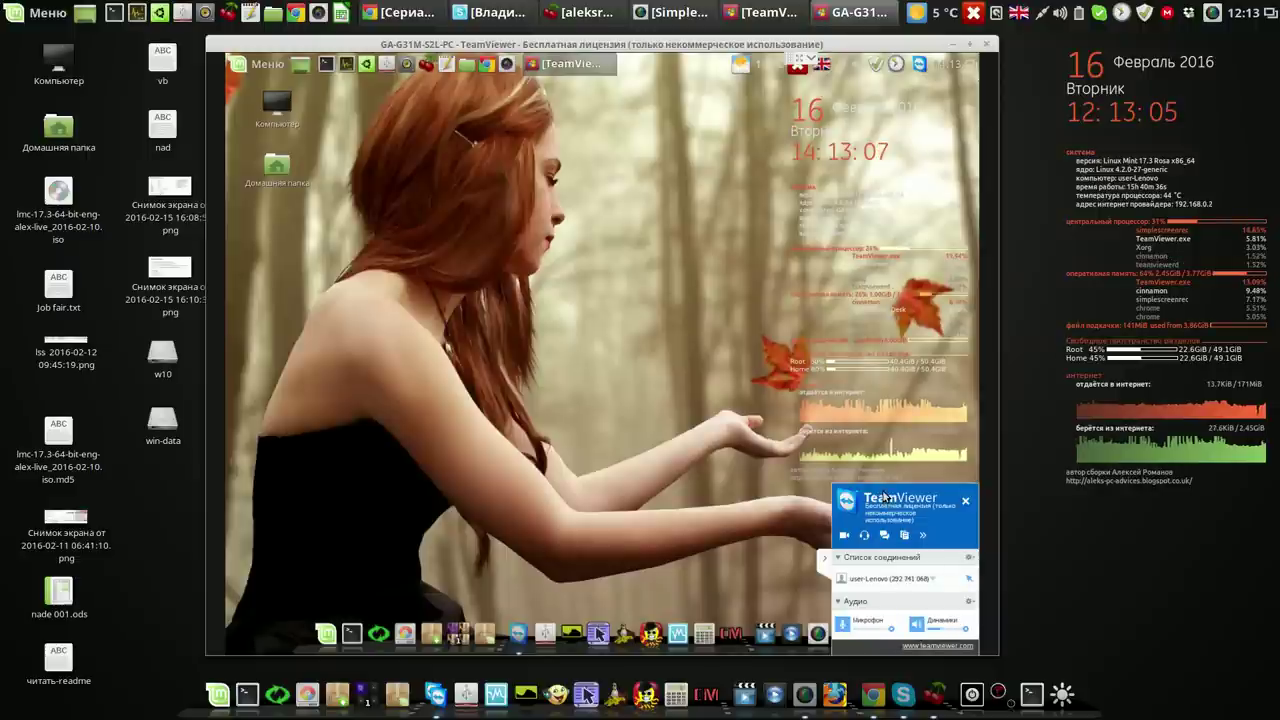
click(826, 558)
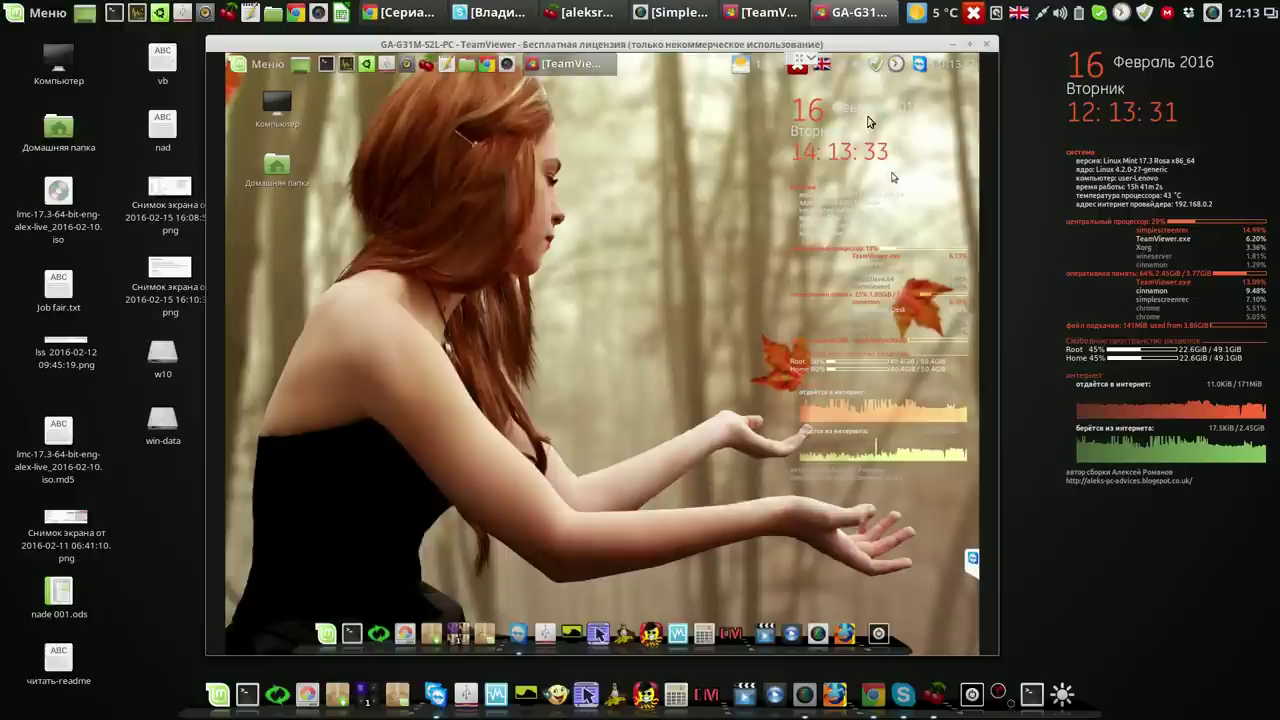
click(858, 66)
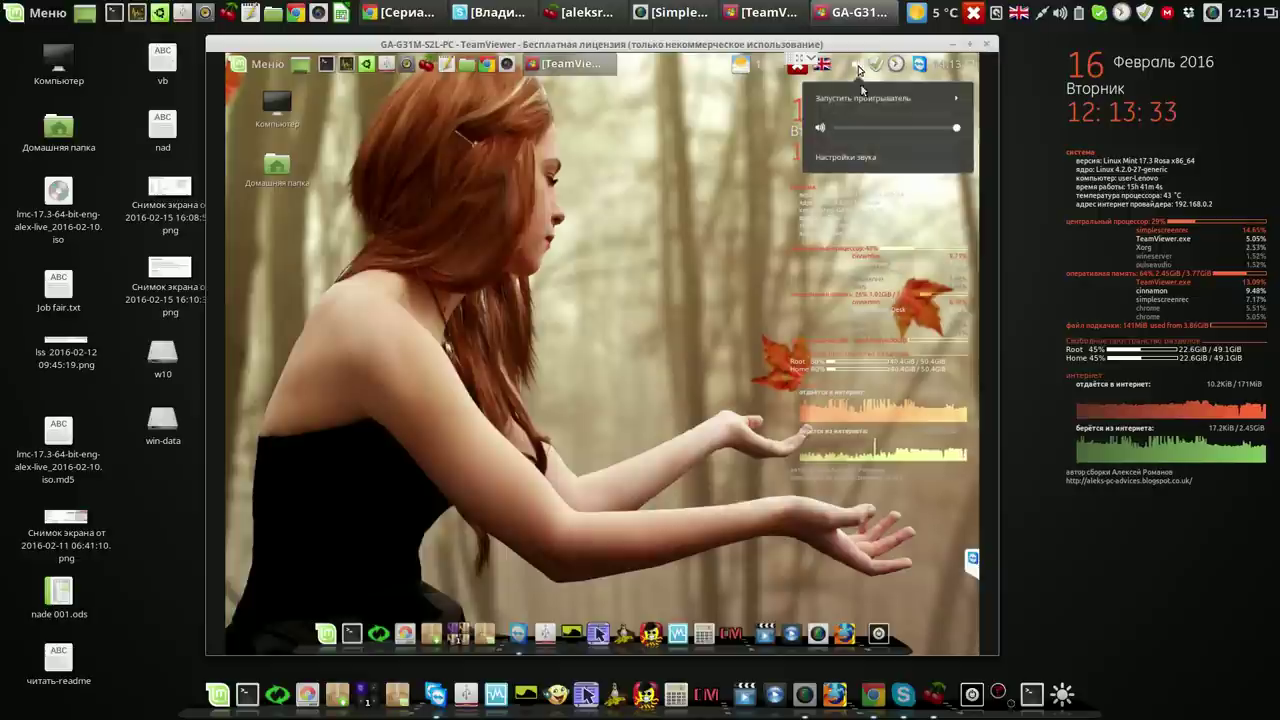
click(855, 158)
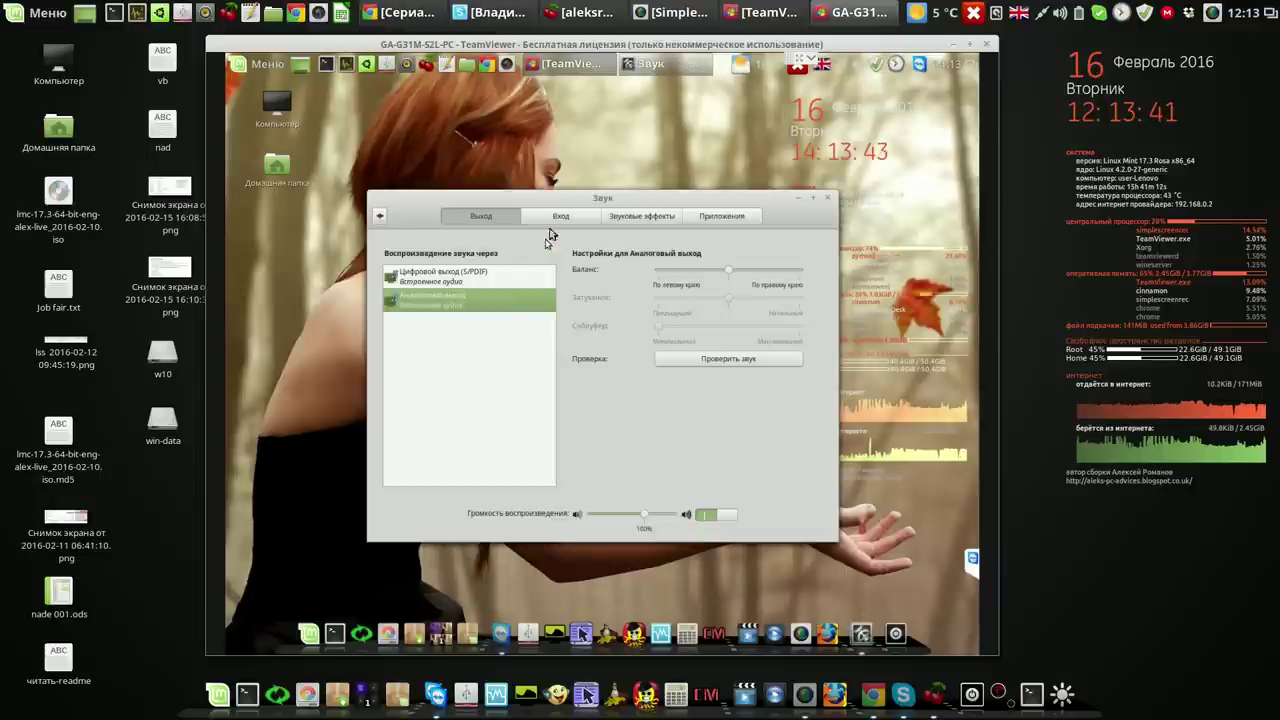
click(558, 216)
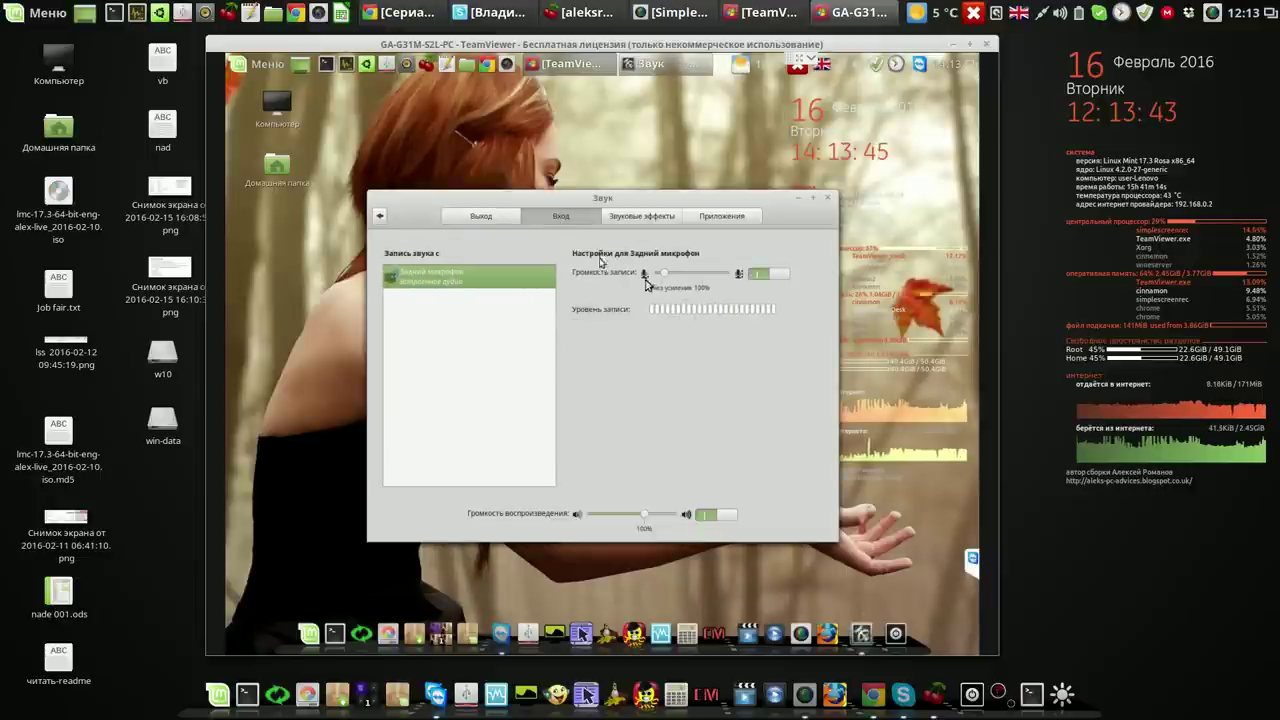
drag(663, 274, 681, 281)
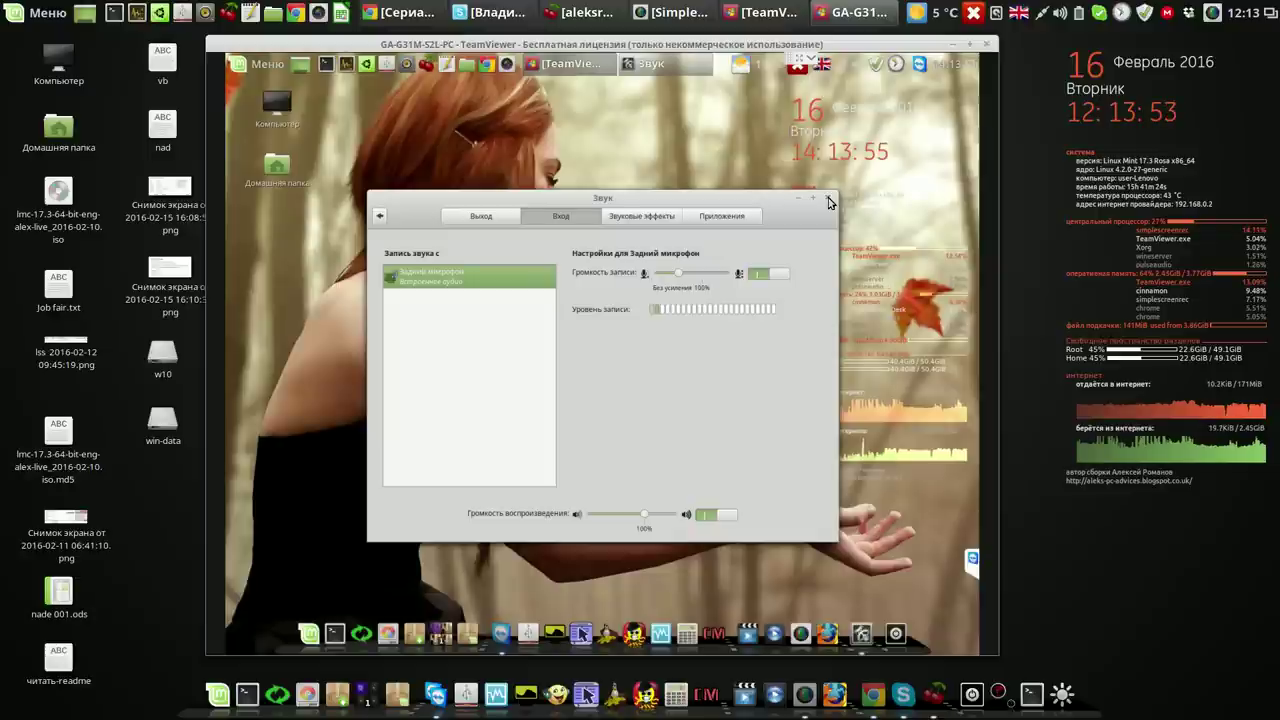
click(828, 202)
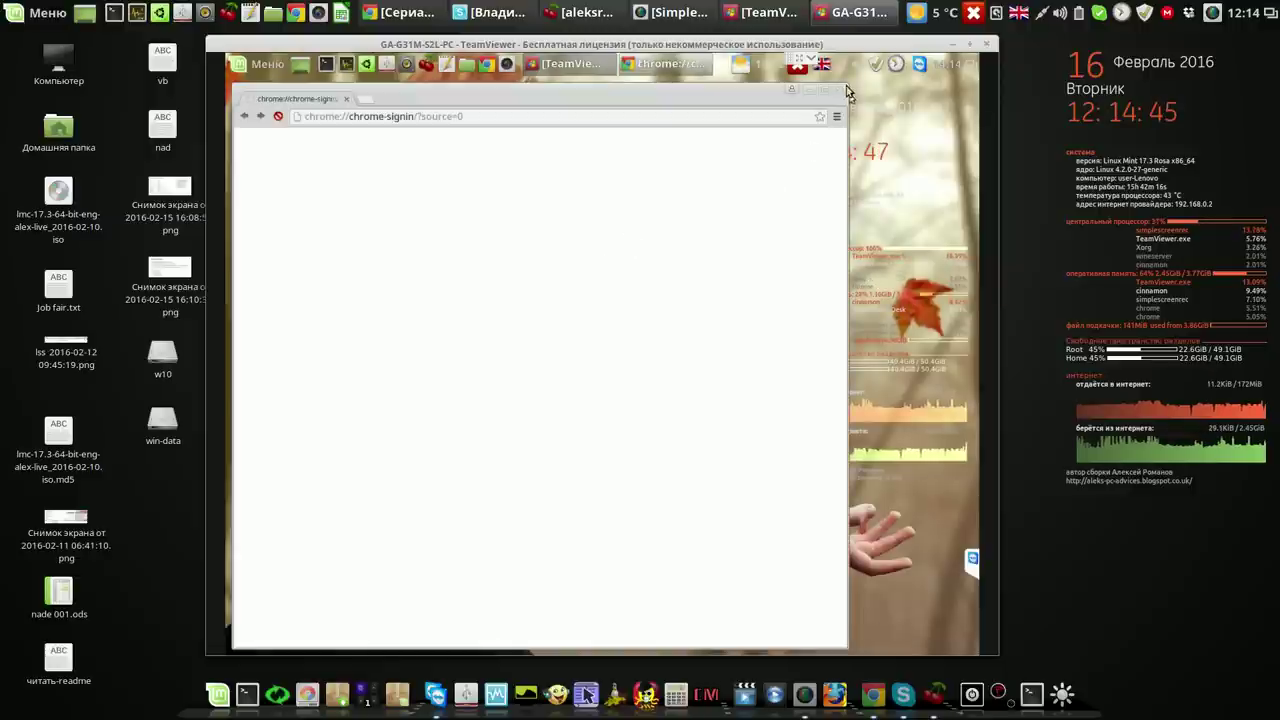
Step: Shrink and reposition the Chrome window, then open a new tab
drag(842, 88, 761, 160)
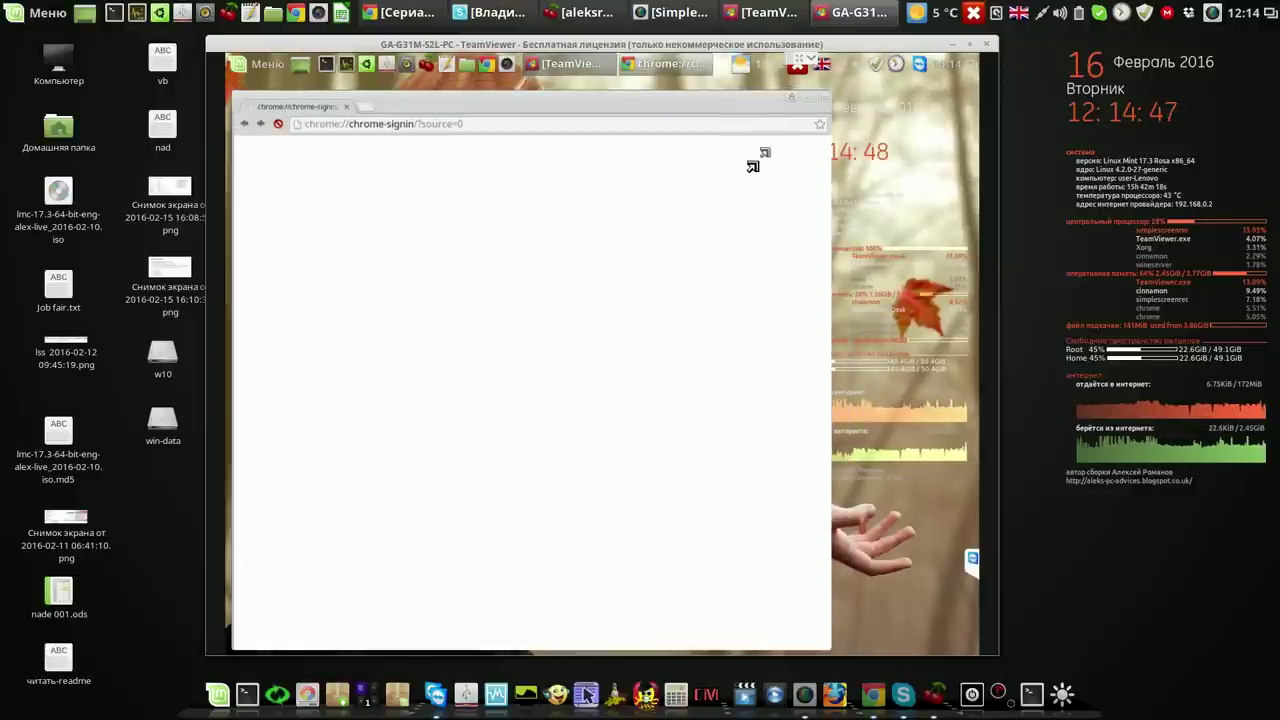
drag(614, 172, 693, 88)
click(448, 97)
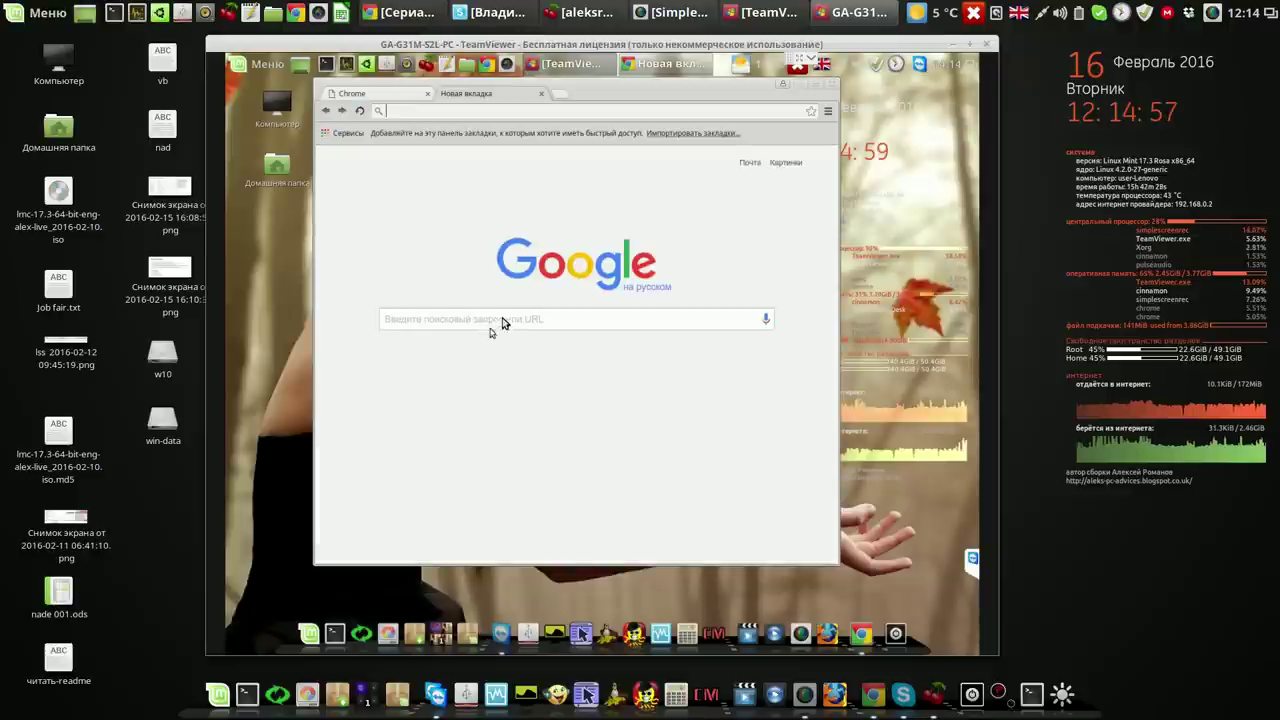
Step: Switch the keyboard layout to Russian and type 'компьютерные советы' into Google search
click(502, 318)
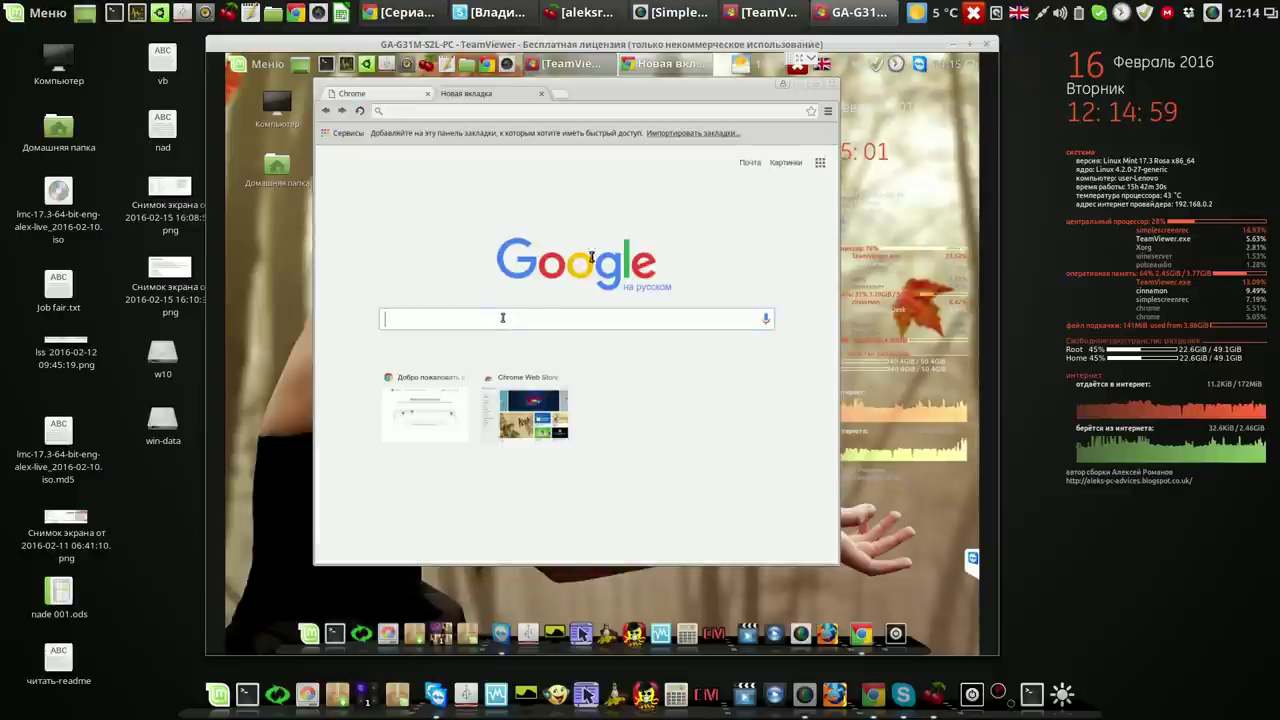
click(824, 66)
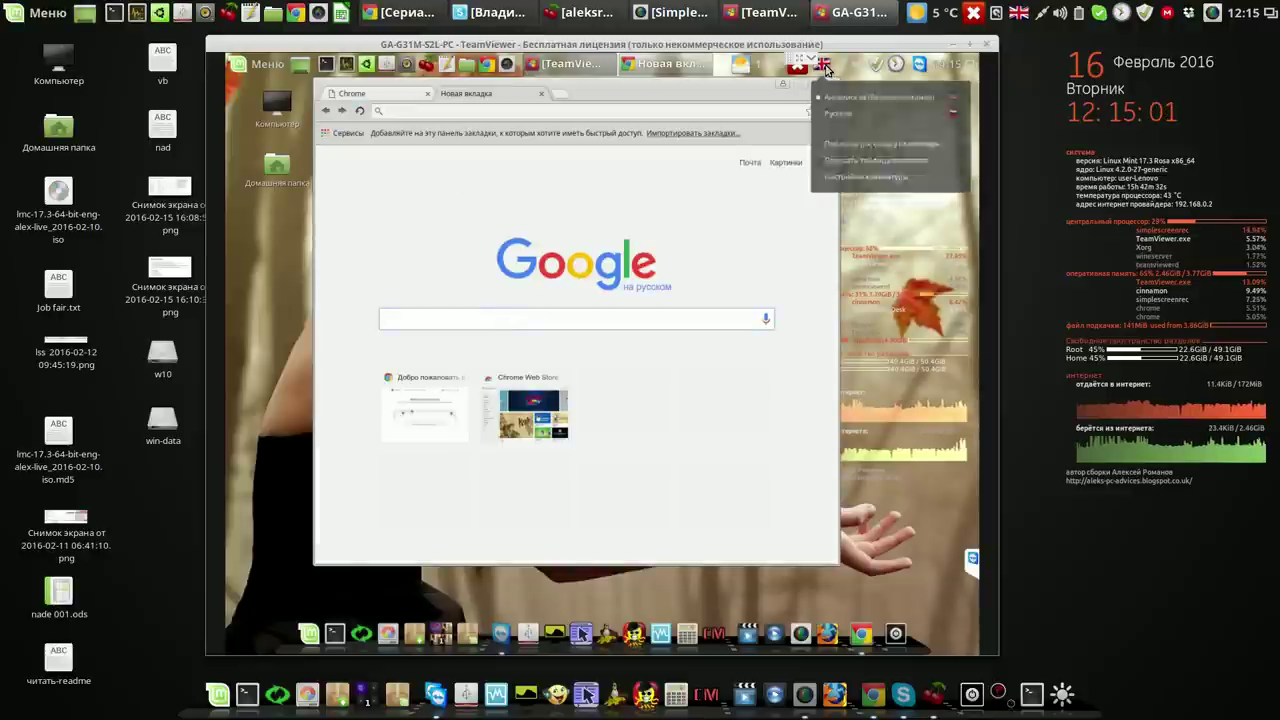
click(838, 116)
click(505, 320)
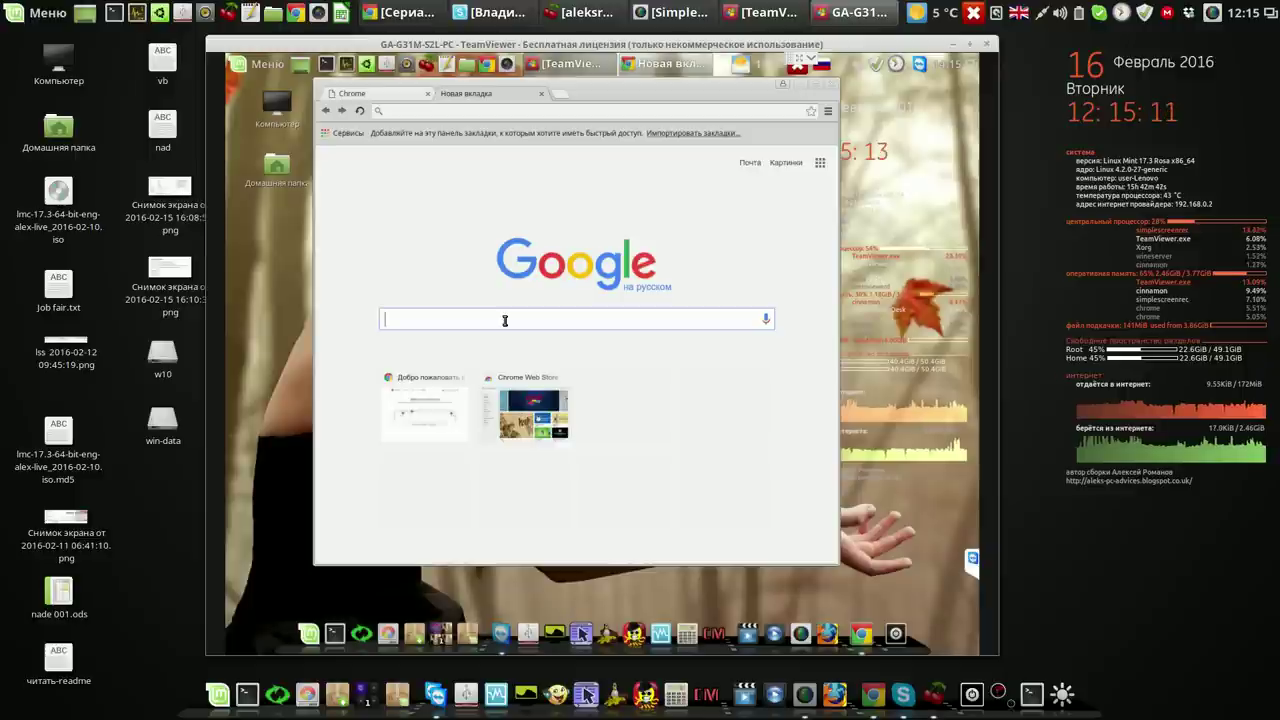
text(компьютерны)
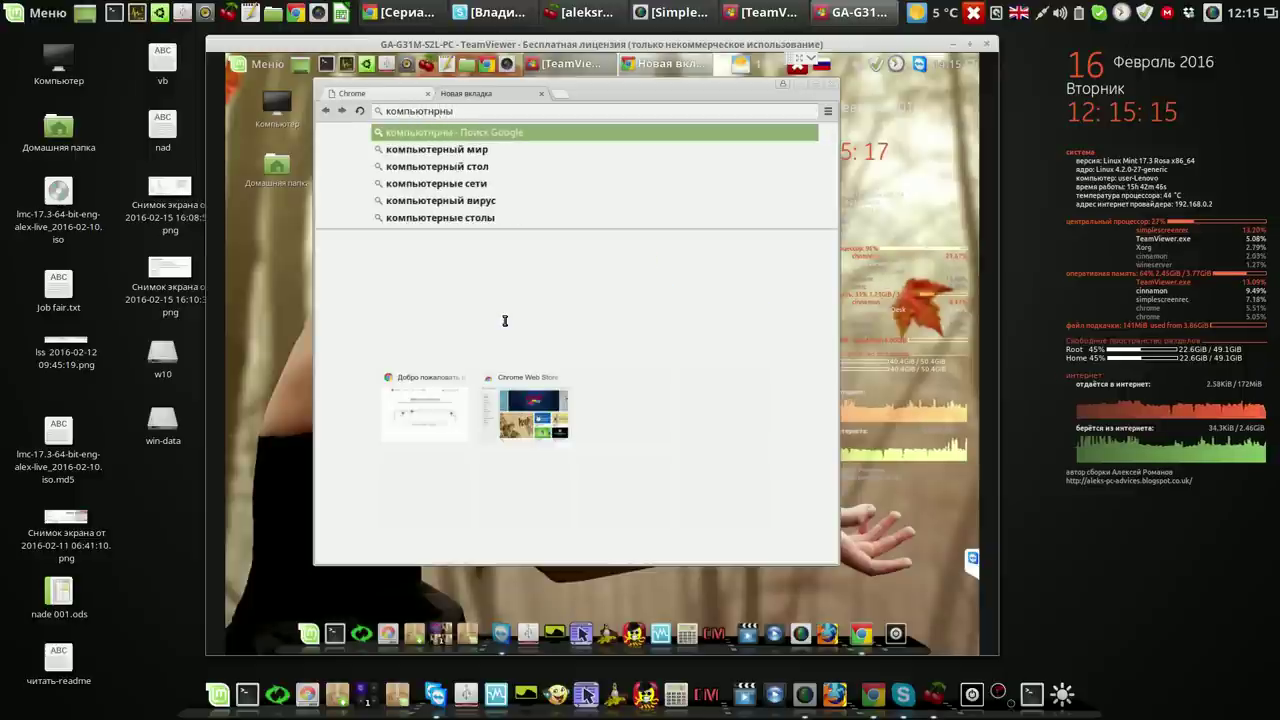
text(е с)
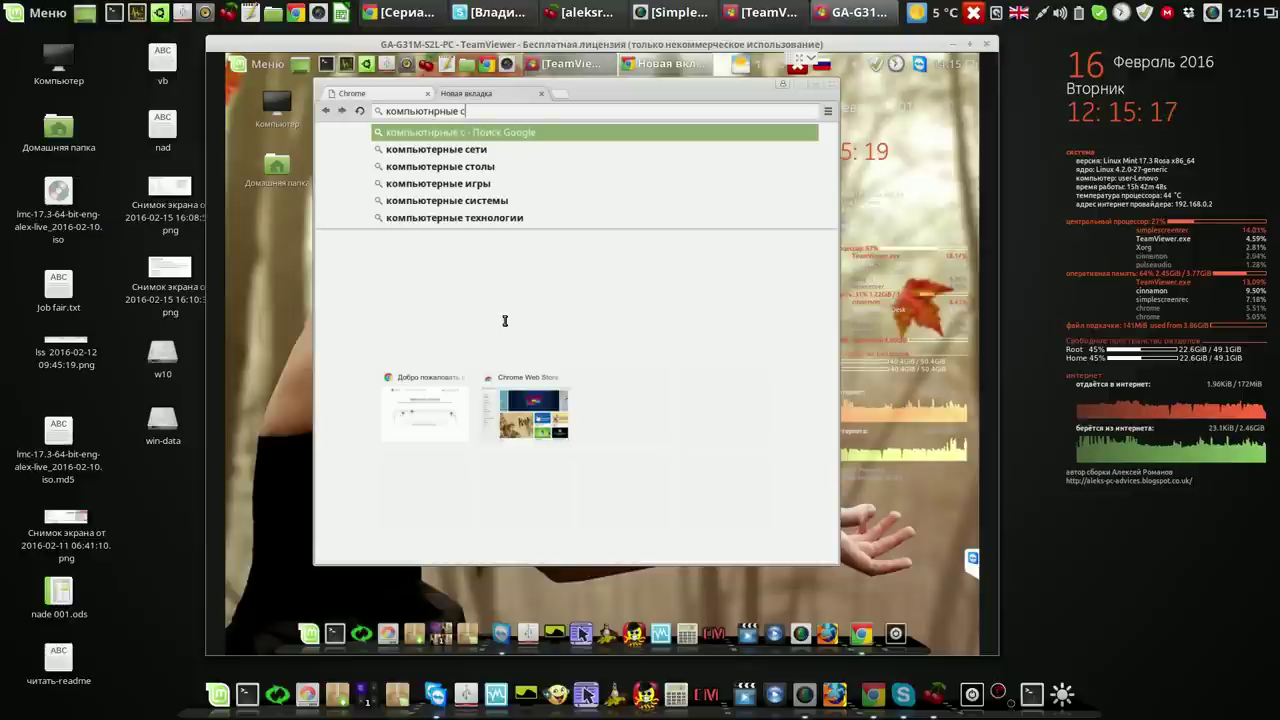
text(оветы)
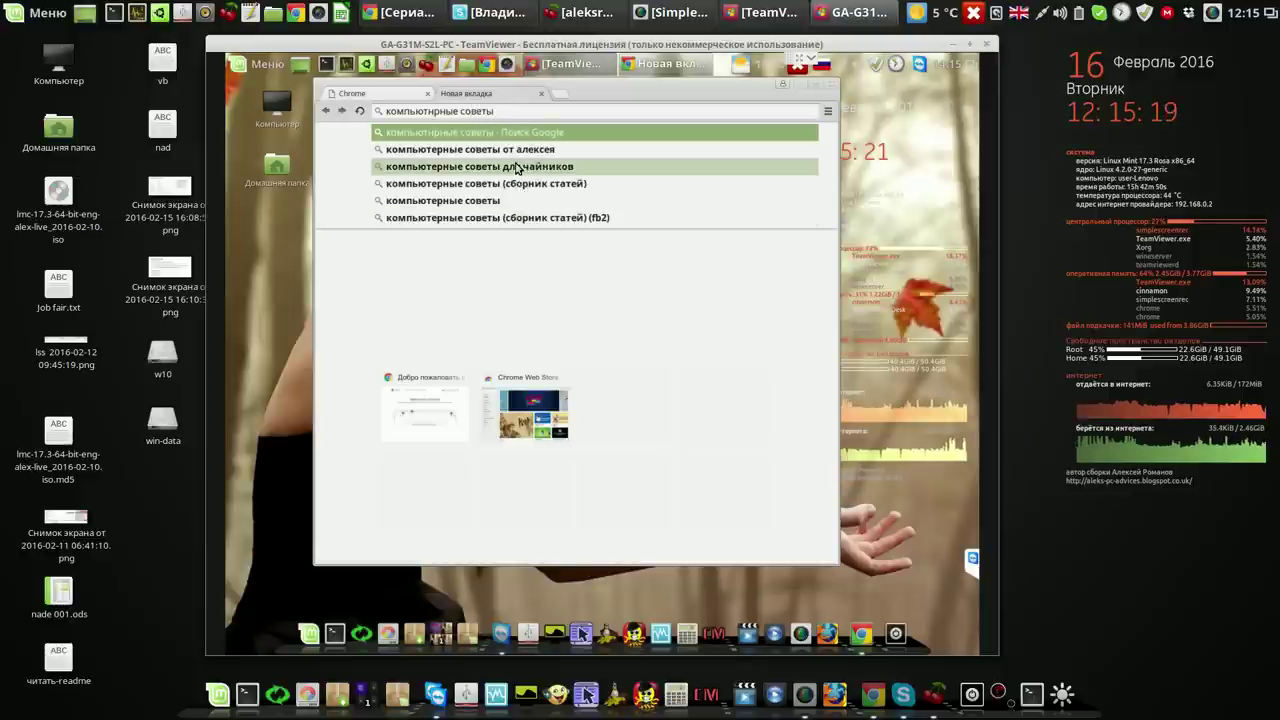
Step: Search 'компьютерные советы от алексея', follow the blog's MEGA link, and download 'команды и видео.ctb'
click(527, 150)
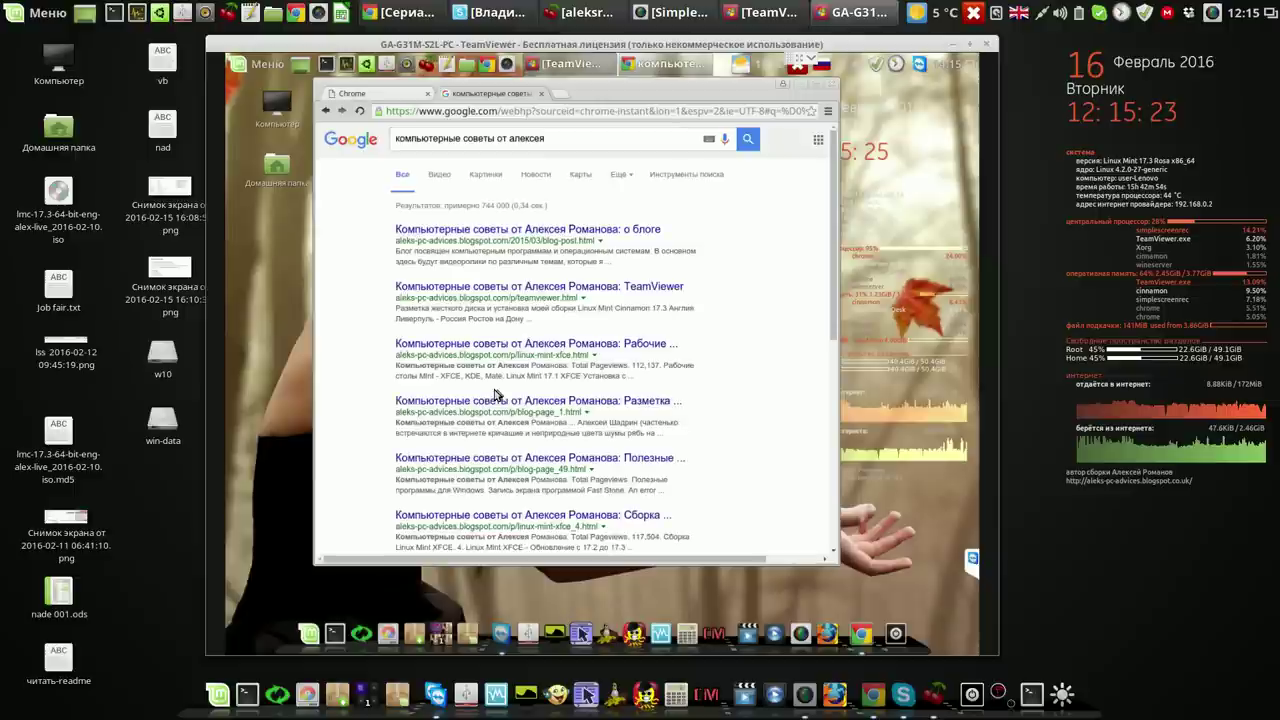
click(545, 232)
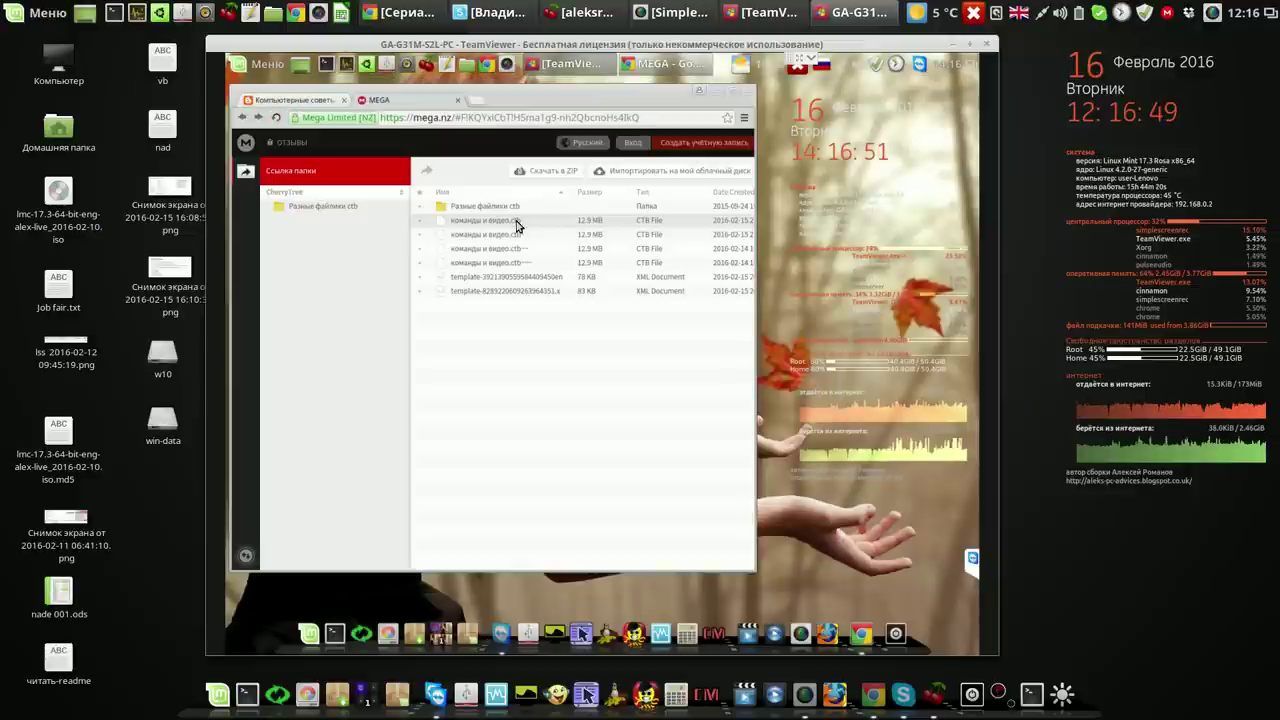
right_click(515, 222)
mouse_move(545, 260)
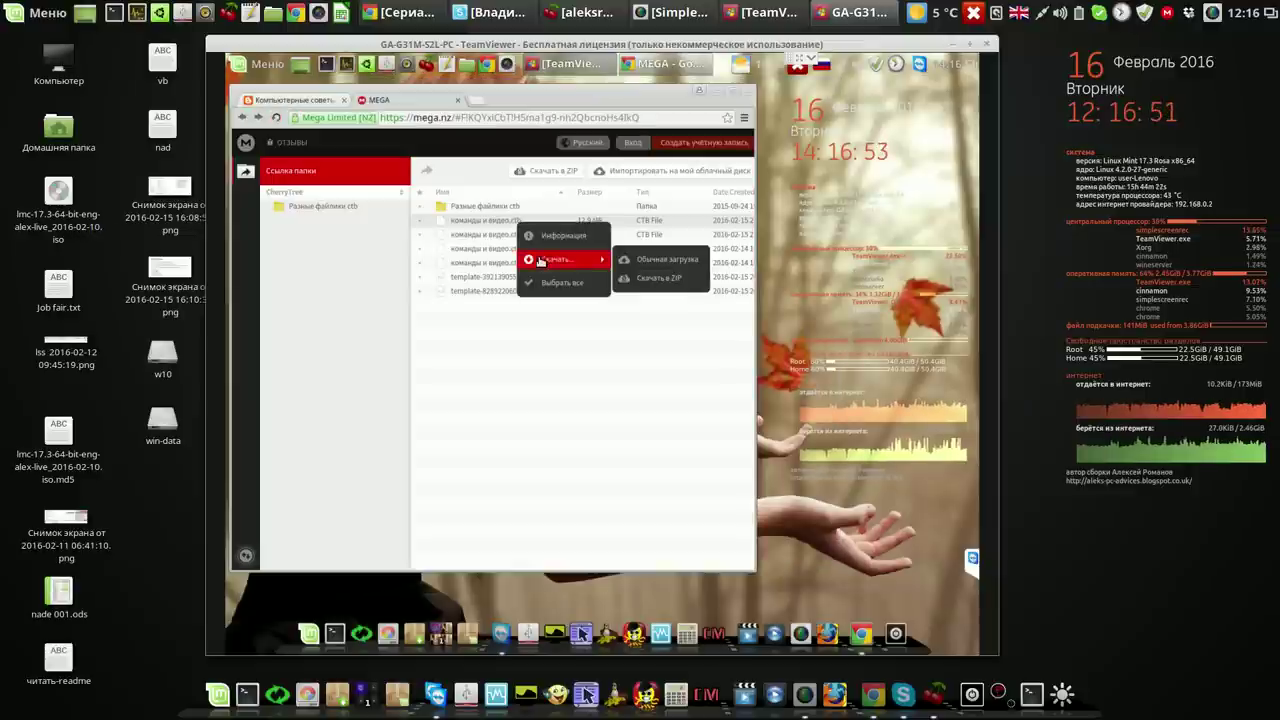
click(667, 260)
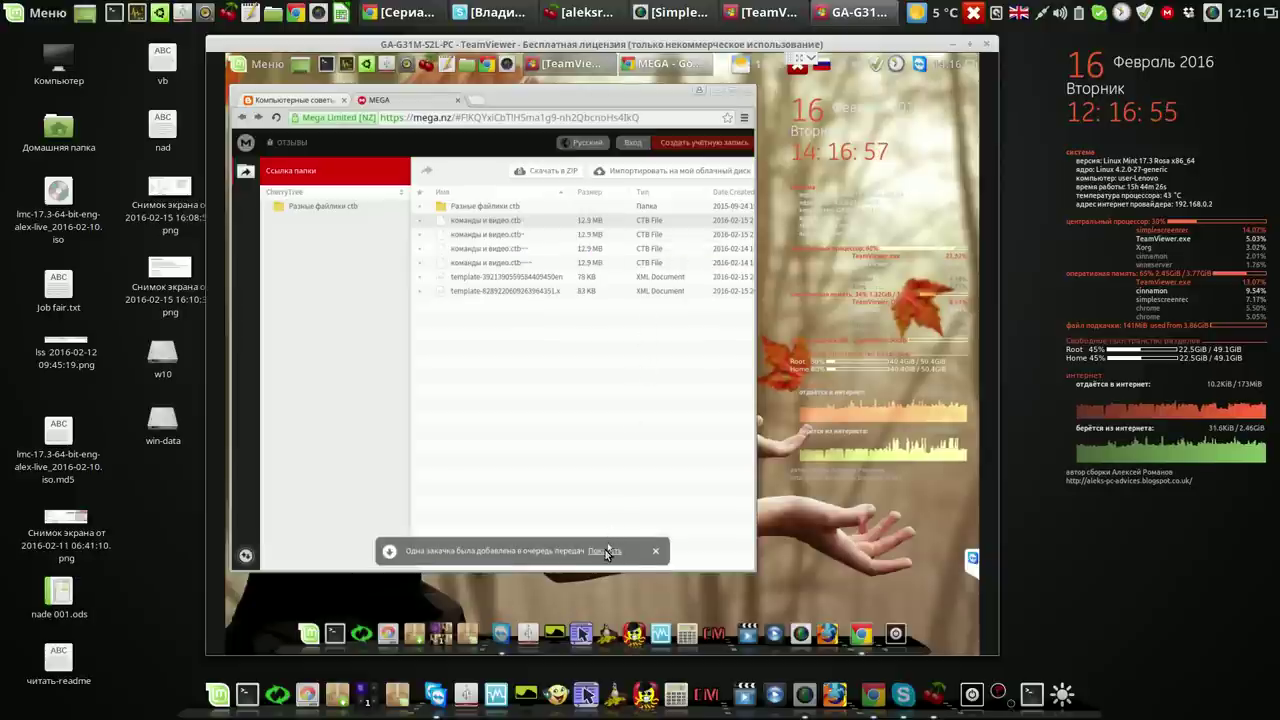
click(605, 551)
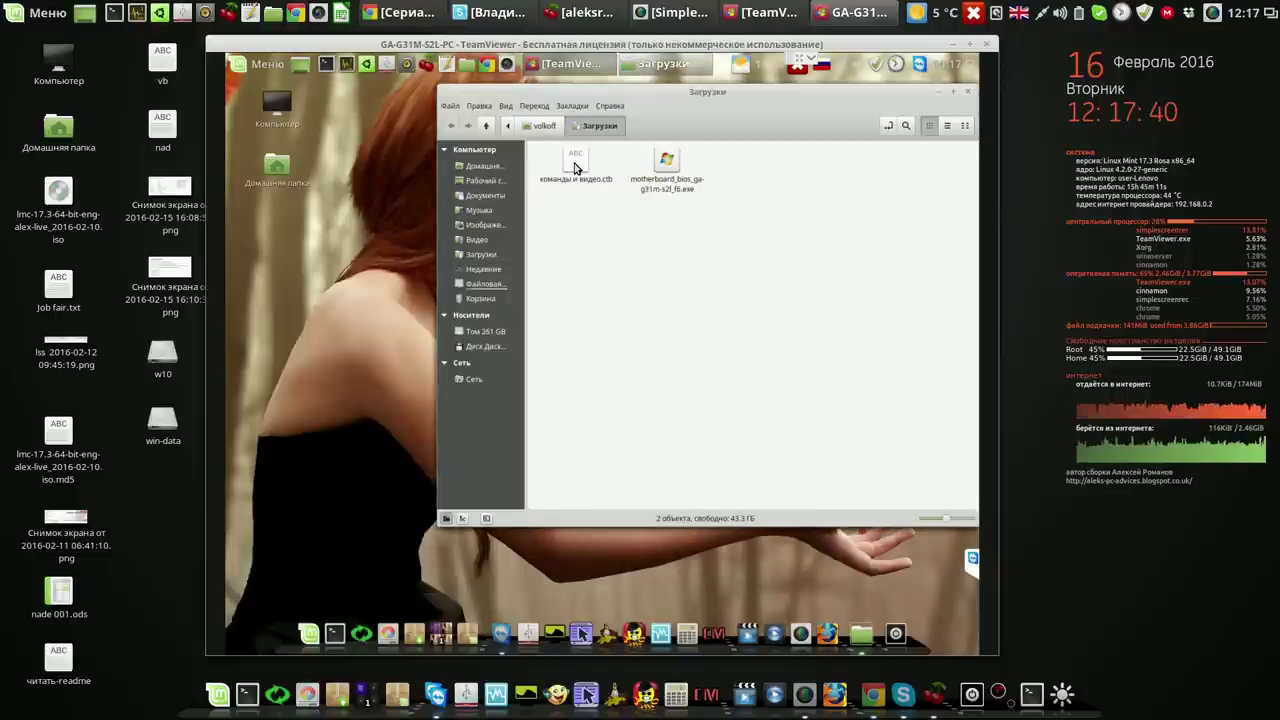
Step: Cut the notes file команды и видео.ctb from Загрузки and go to Документы
right_click(575, 168)
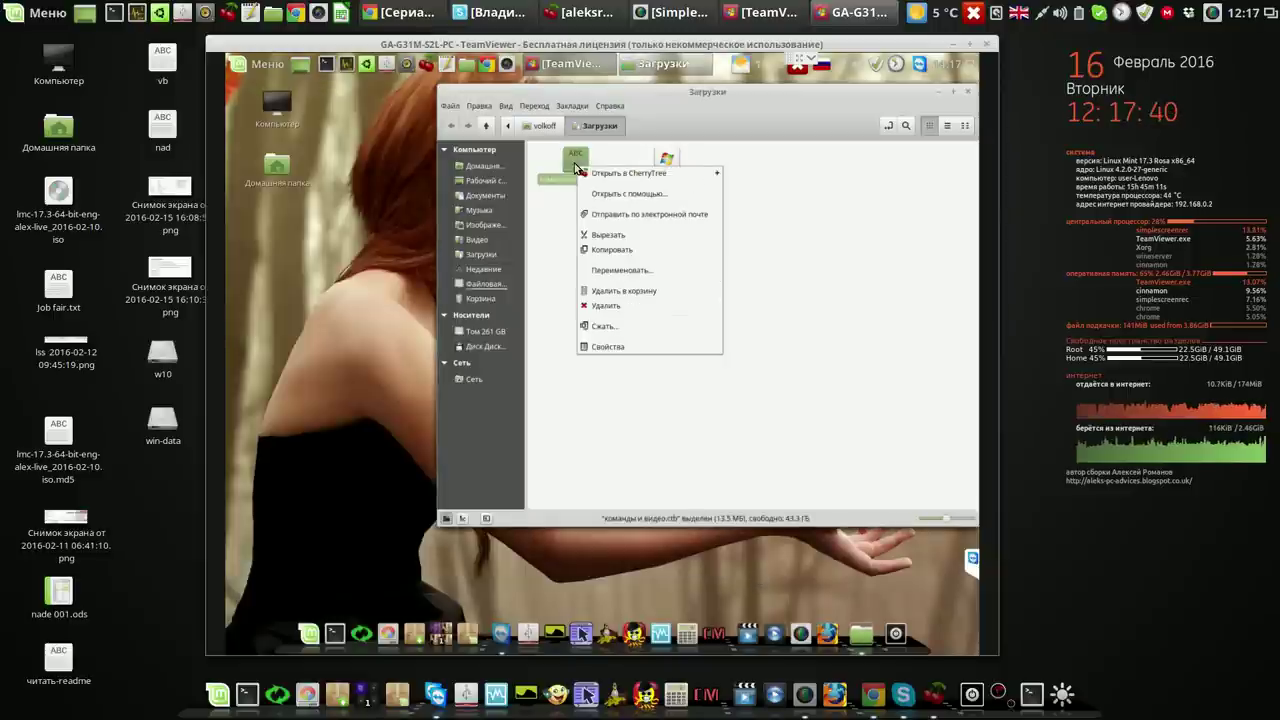
click(621, 237)
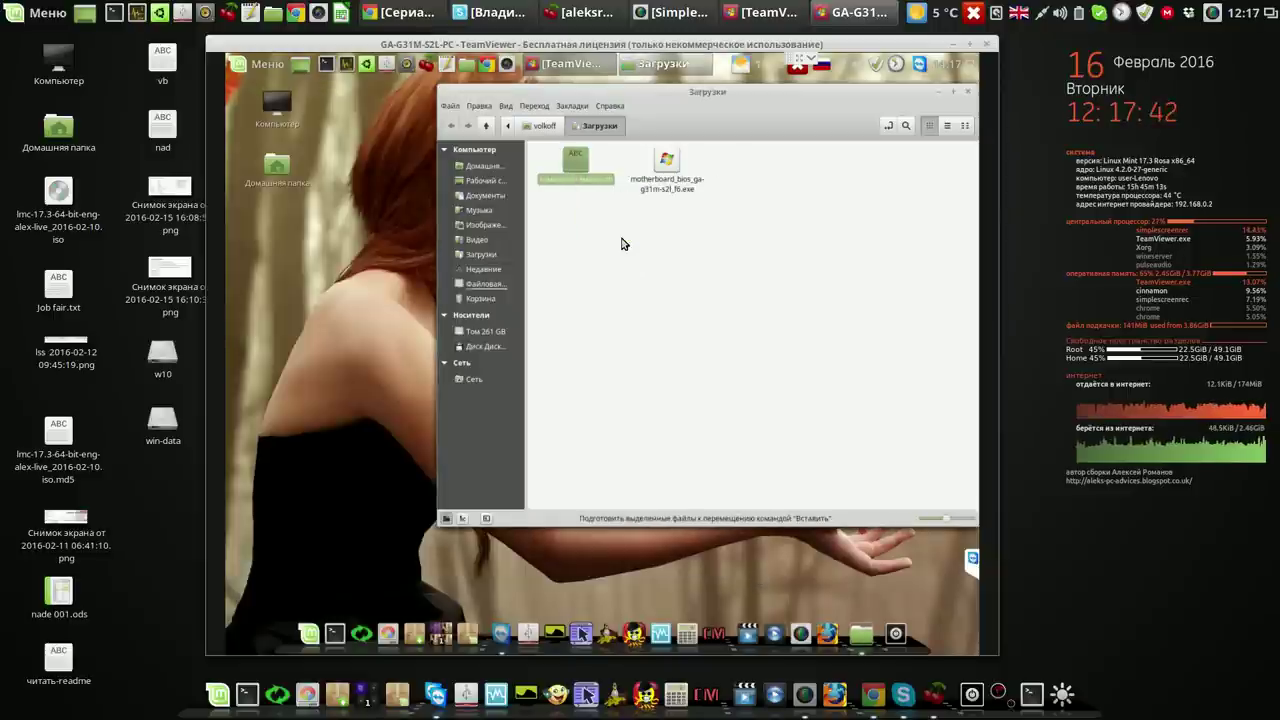
click(500, 196)
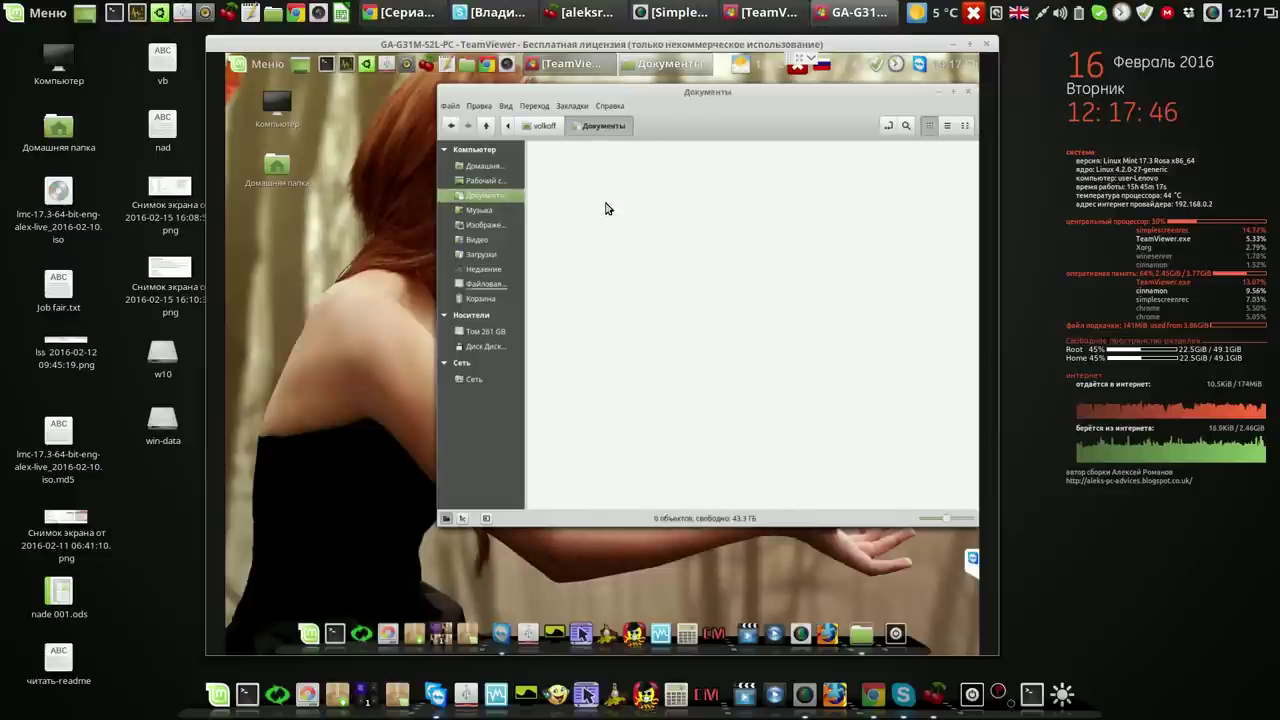
Step: Create a new folder named 'cherytree' in Документы, switching the keyboard layout to English
right_click(605, 208)
click(633, 214)
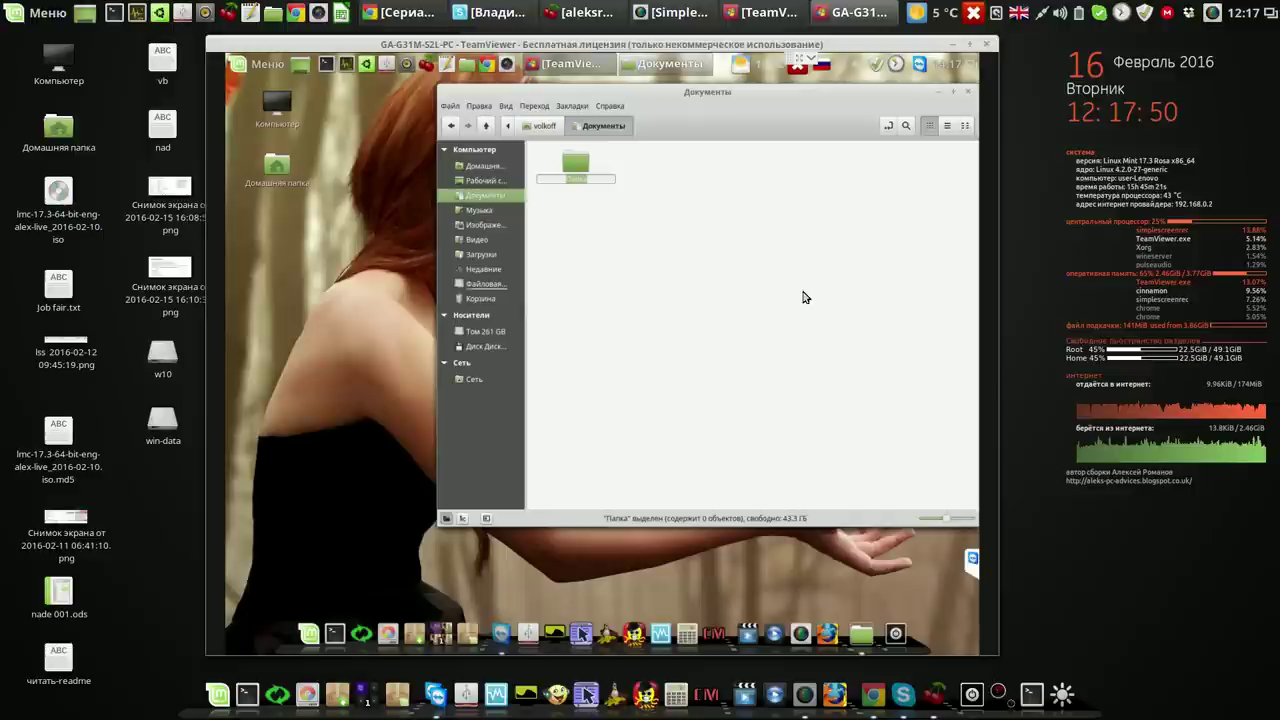
text(ру)
key(BackSpace)
key(BackSpace)
key(BackSpace)
text(cpy)
key(BackSpace)
key(alt+shift)
text(chery)
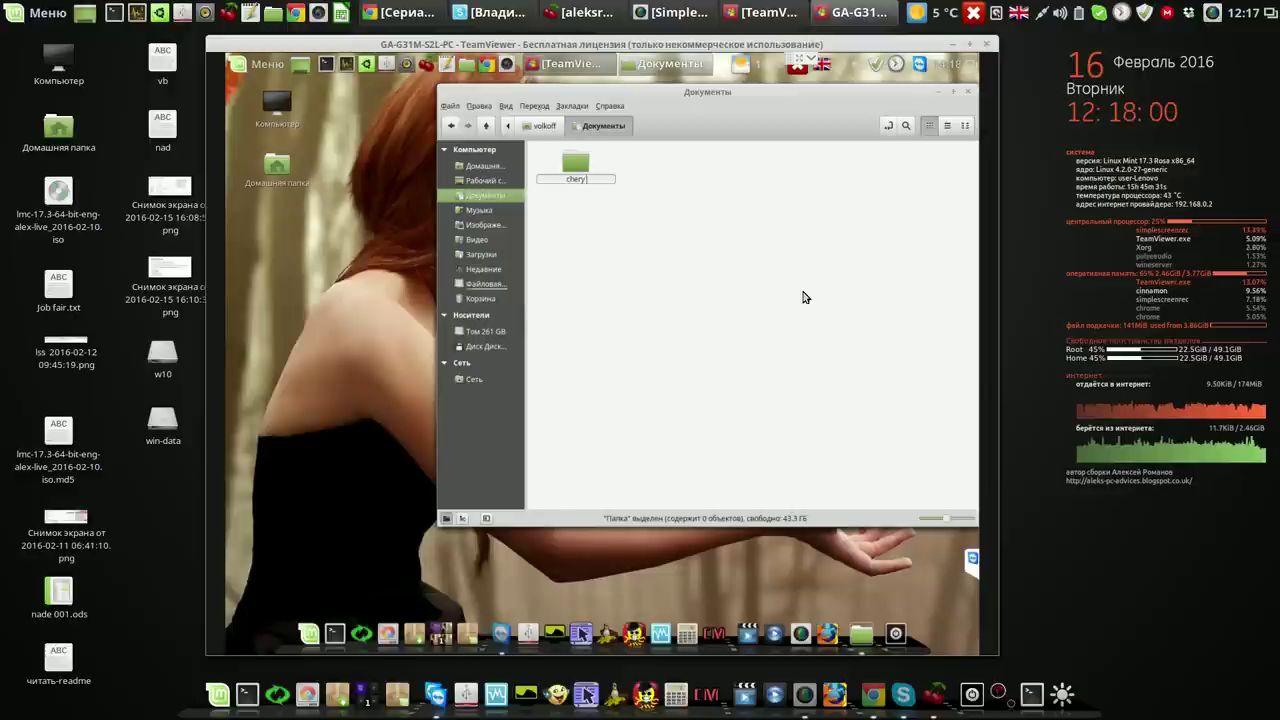
text(tri)
key(Return)
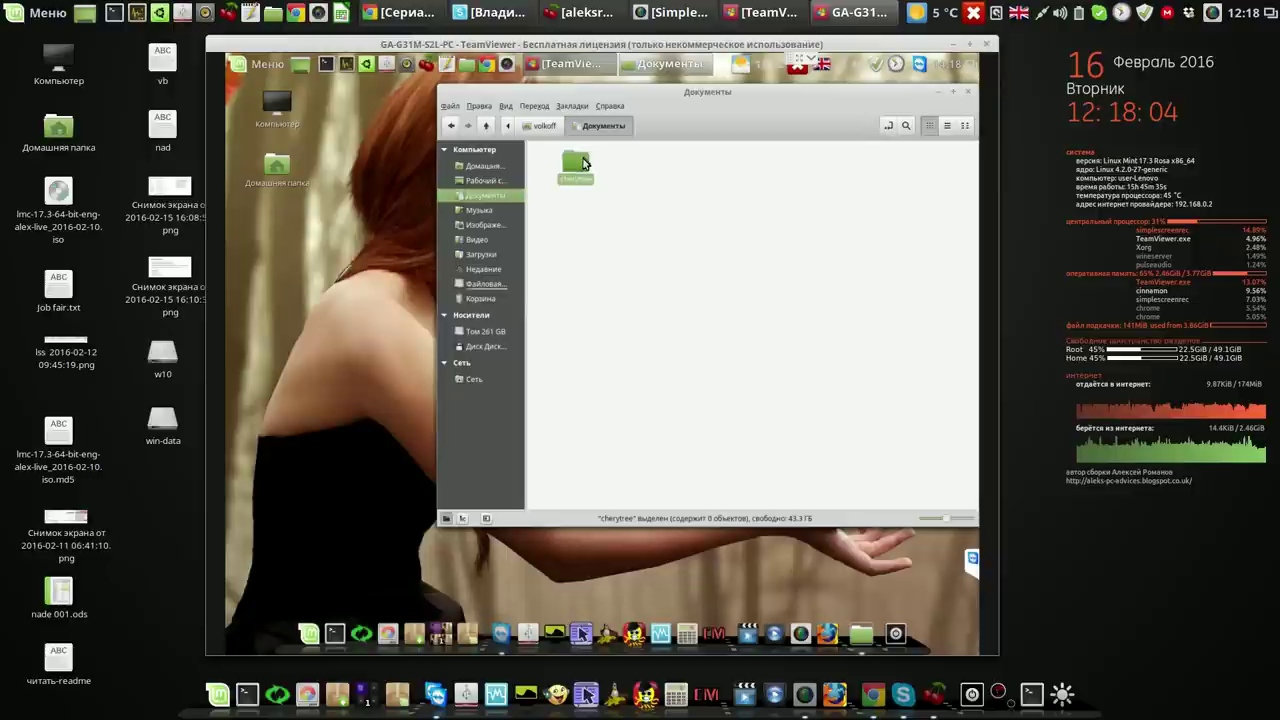
Step: Paste the notes file into the cherytree folder and open it in CherryTree
double_click(588, 167)
right_click(620, 202)
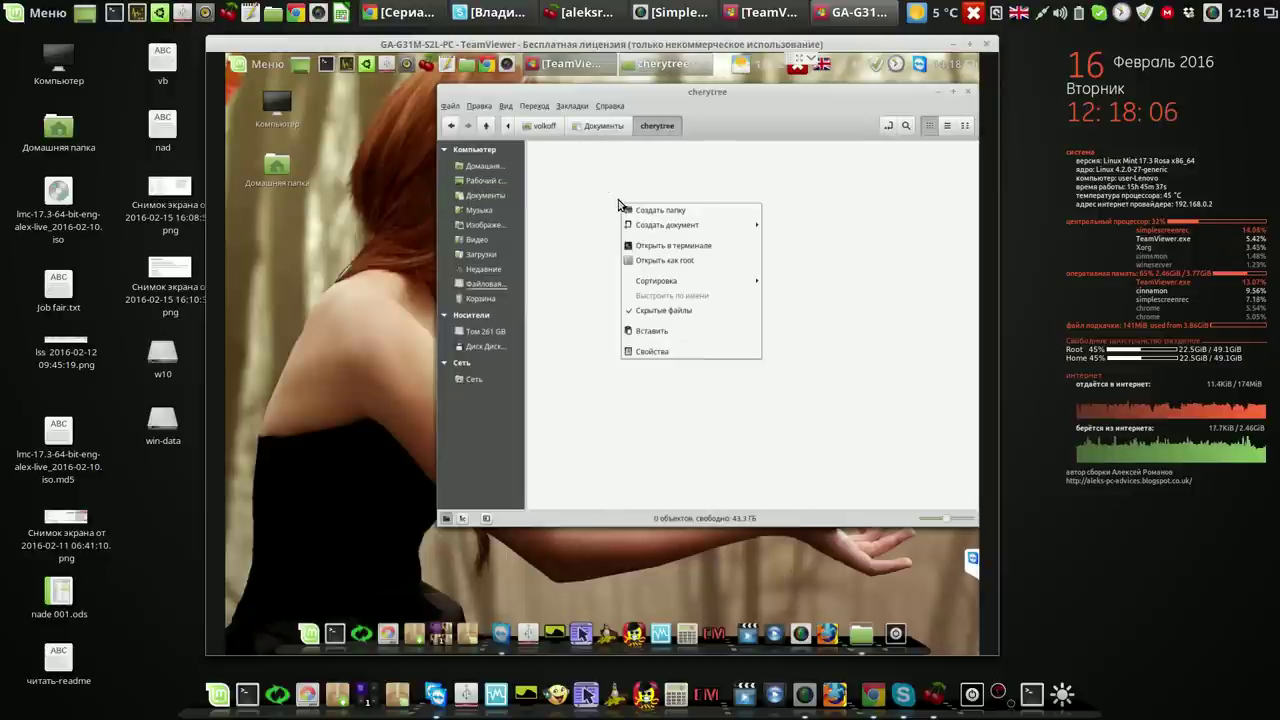
click(652, 331)
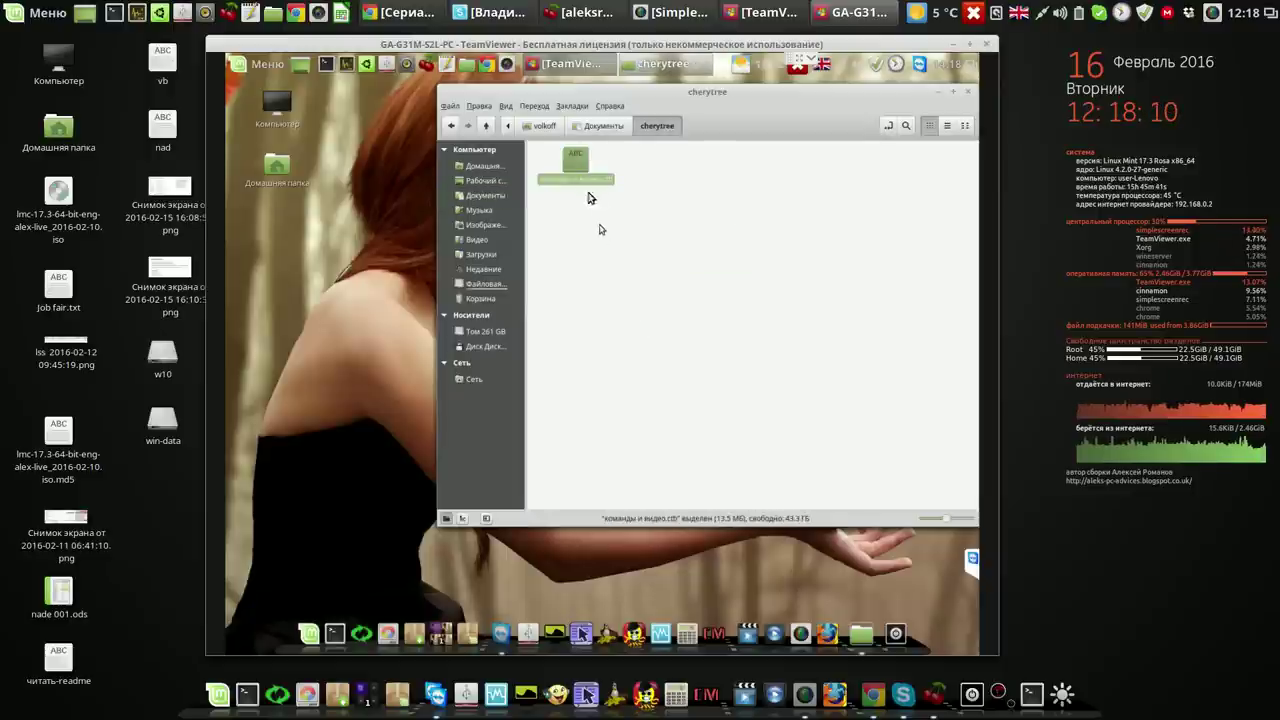
double_click(576, 162)
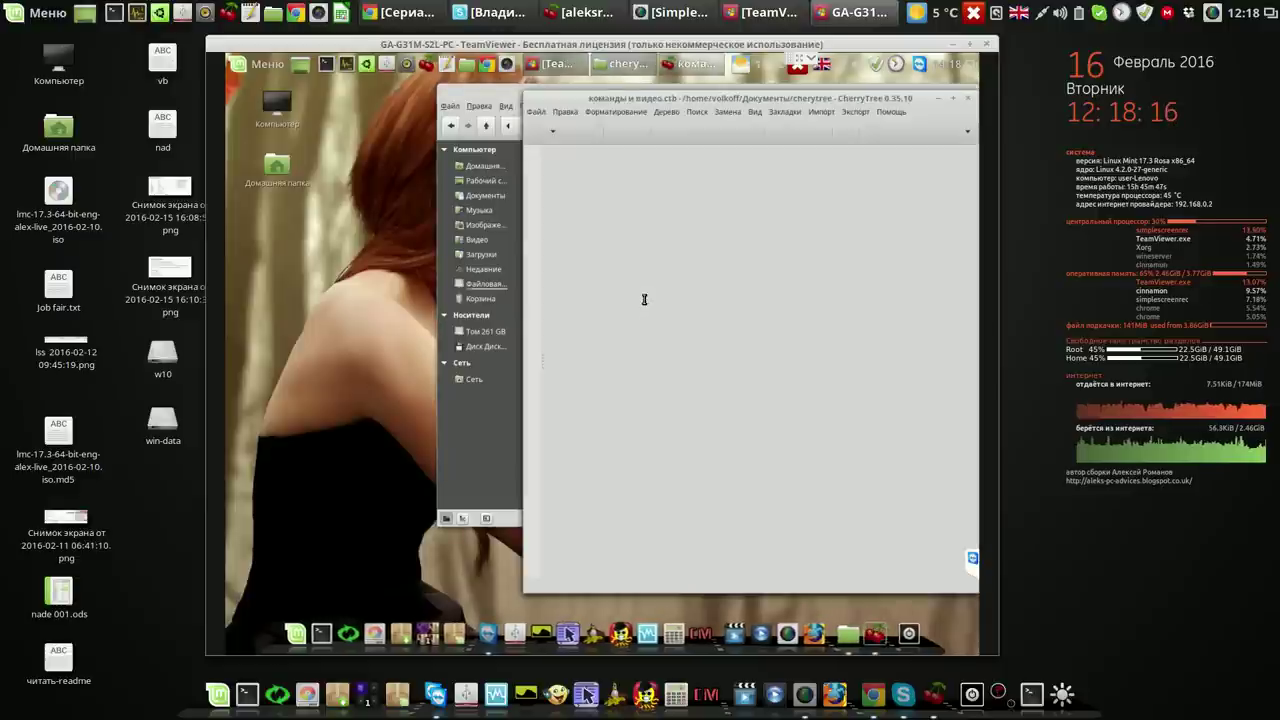
Step: Move the CherryTree window left and close the file manager behind it
drag(860, 104, 668, 84)
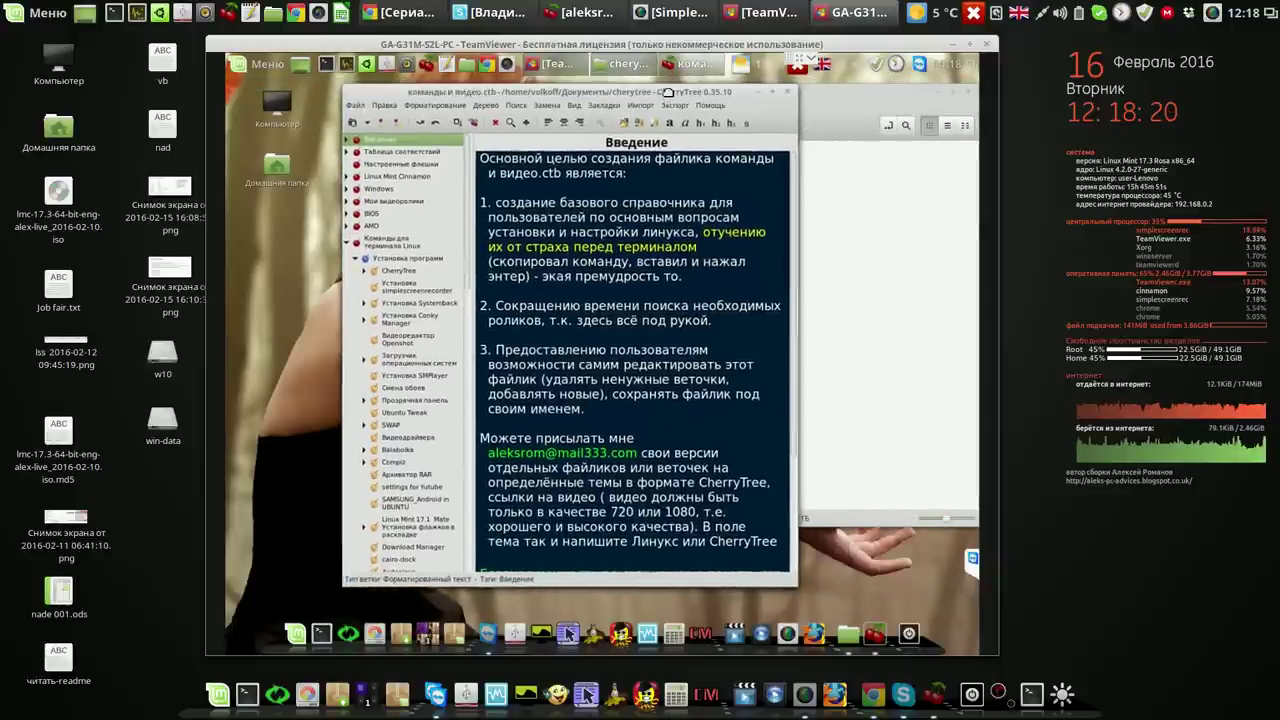
click(346, 246)
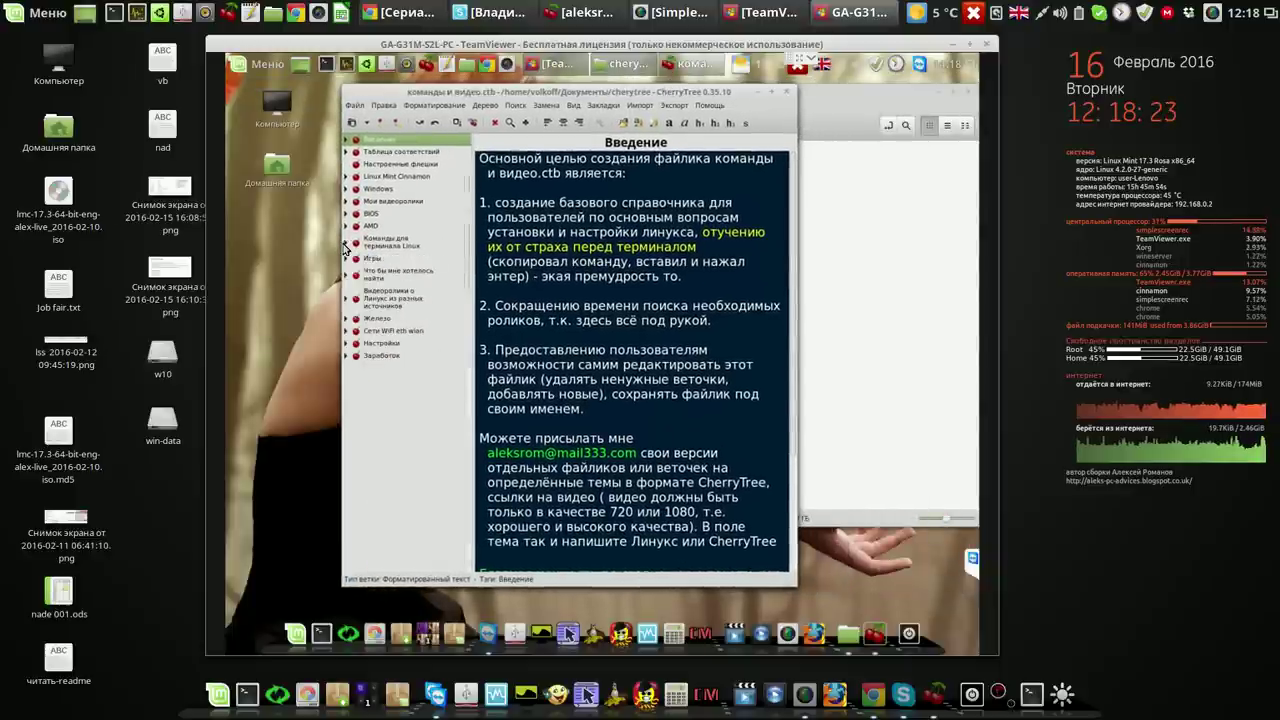
click(939, 96)
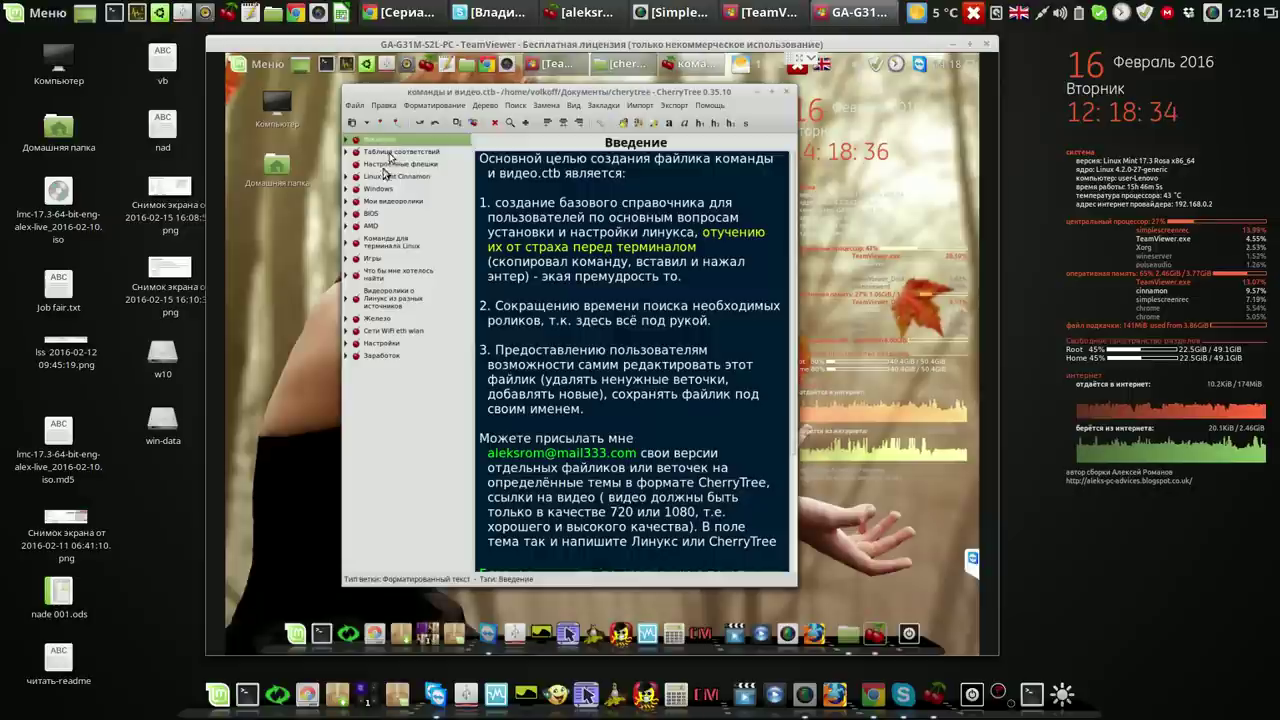
Step: Browse the notes via Команды для терминала Linux > Установка программ to the CherryTree install page
click(377, 203)
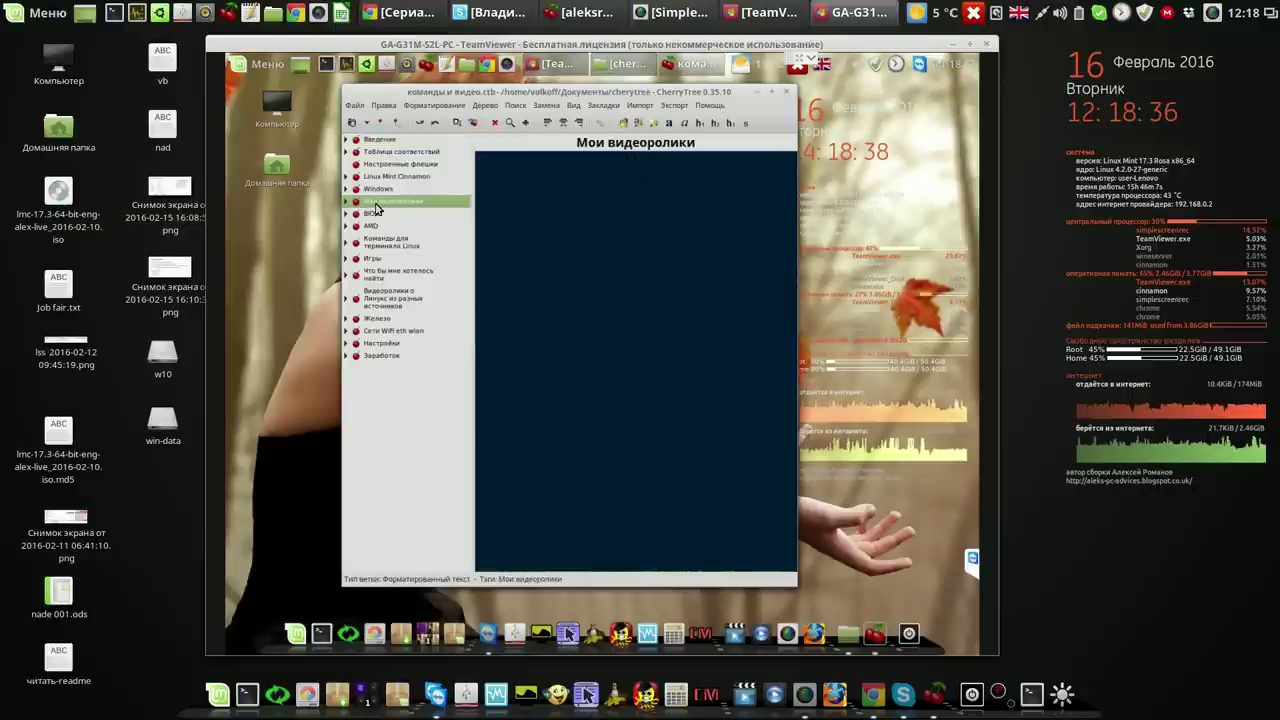
click(386, 245)
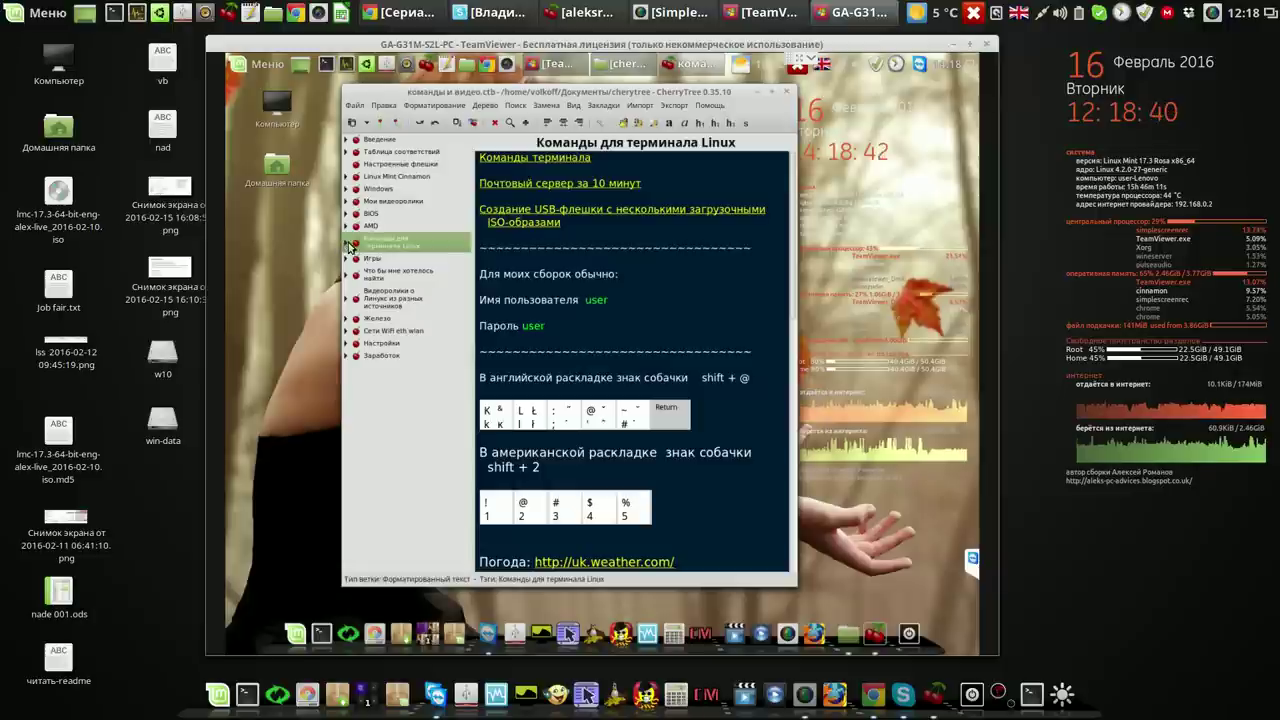
click(348, 244)
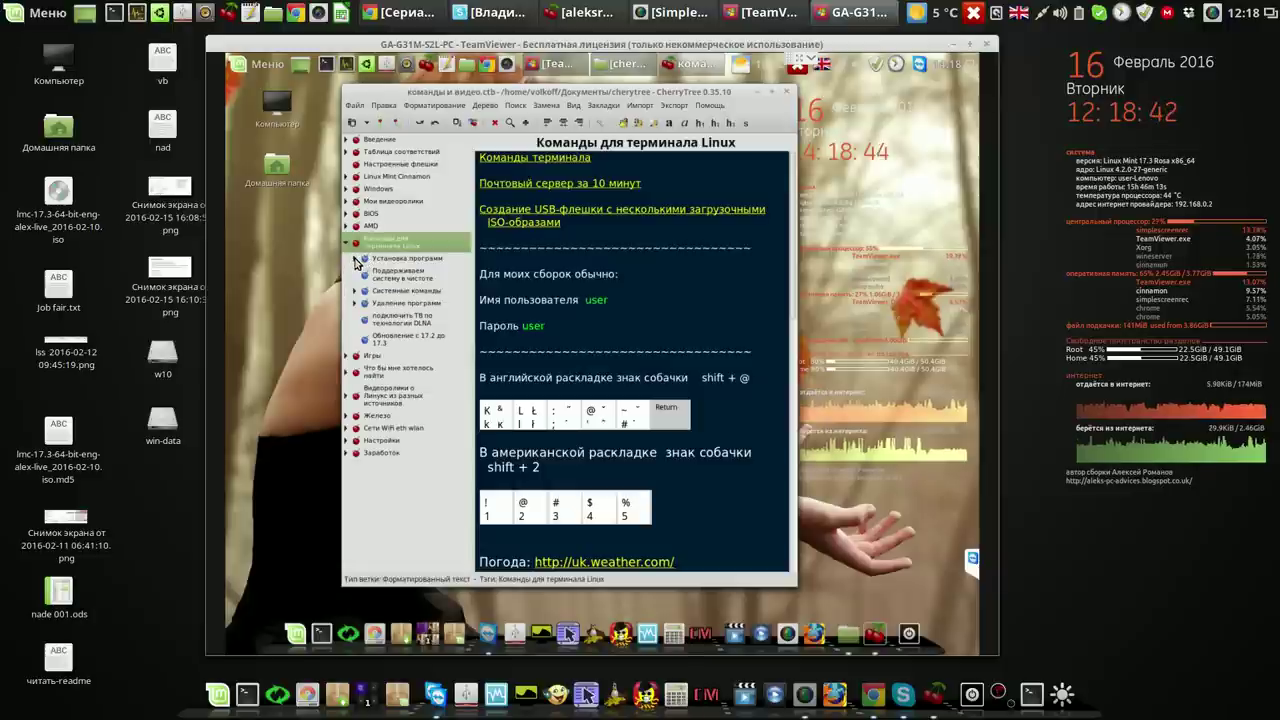
click(355, 259)
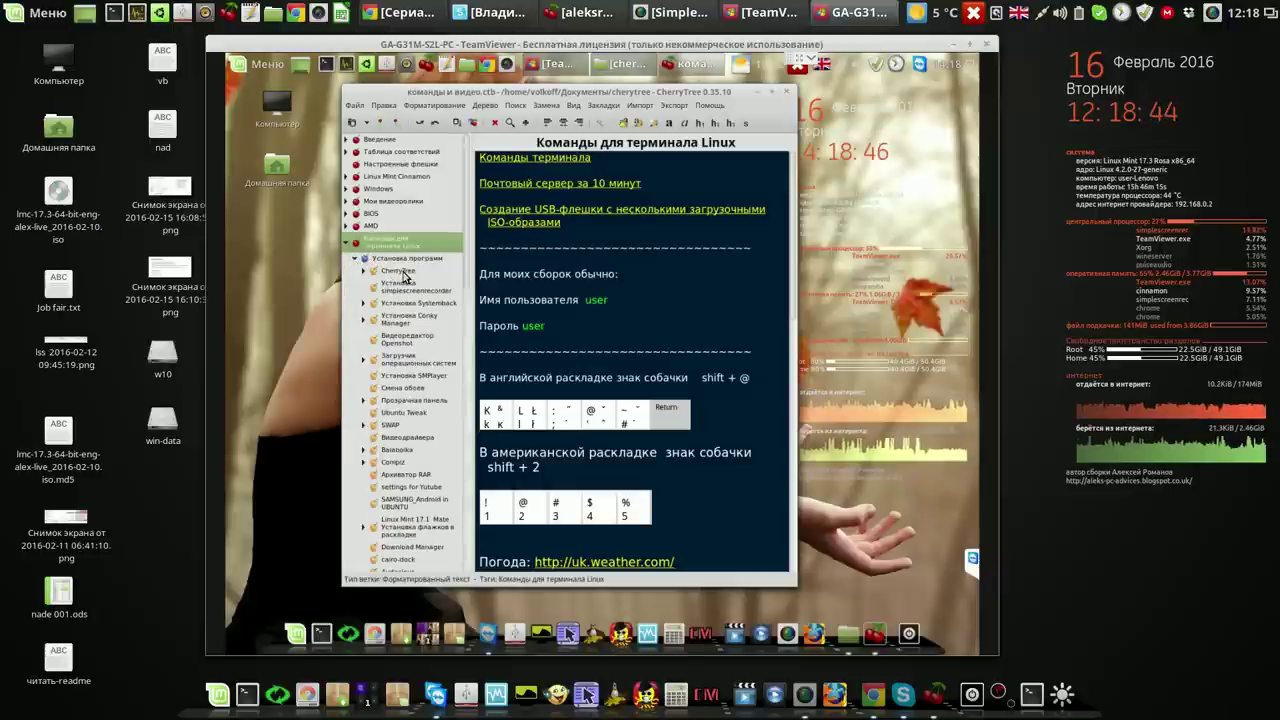
click(400, 272)
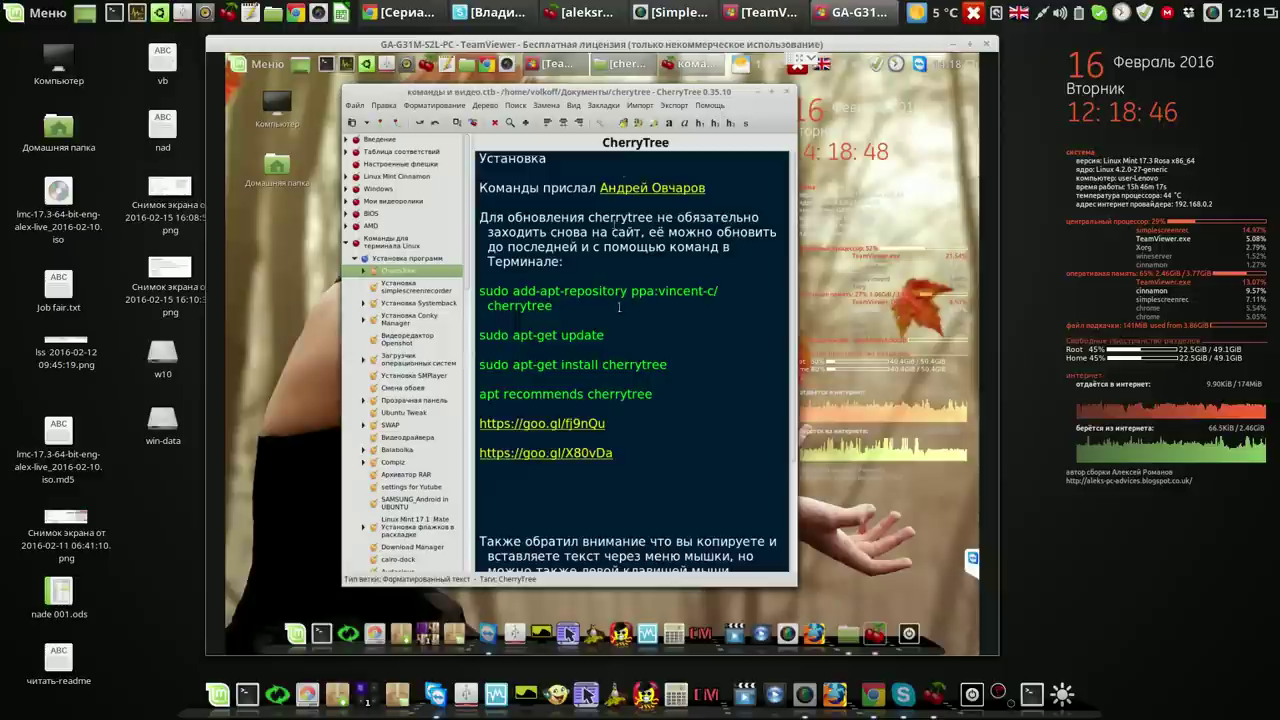
Step: Select the add-apt-repository command, collapse Установка программ, and close CherryTree
drag(556, 307, 475, 292)
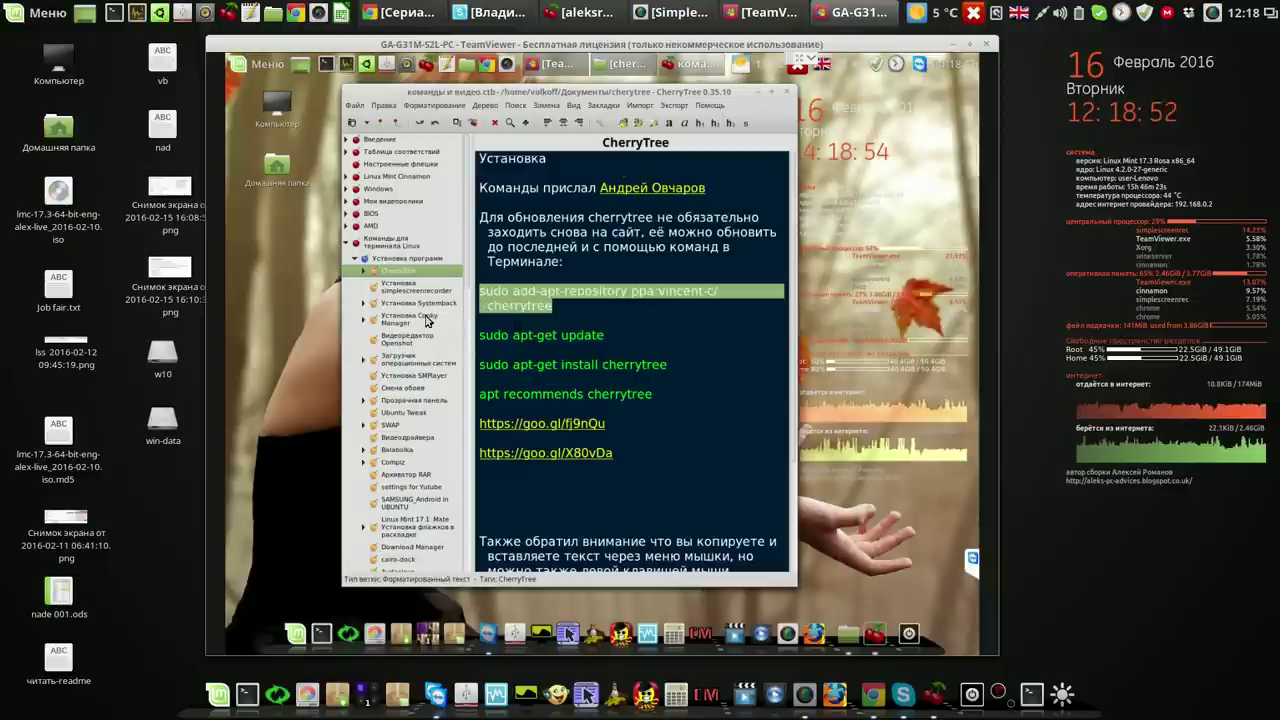
click(357, 259)
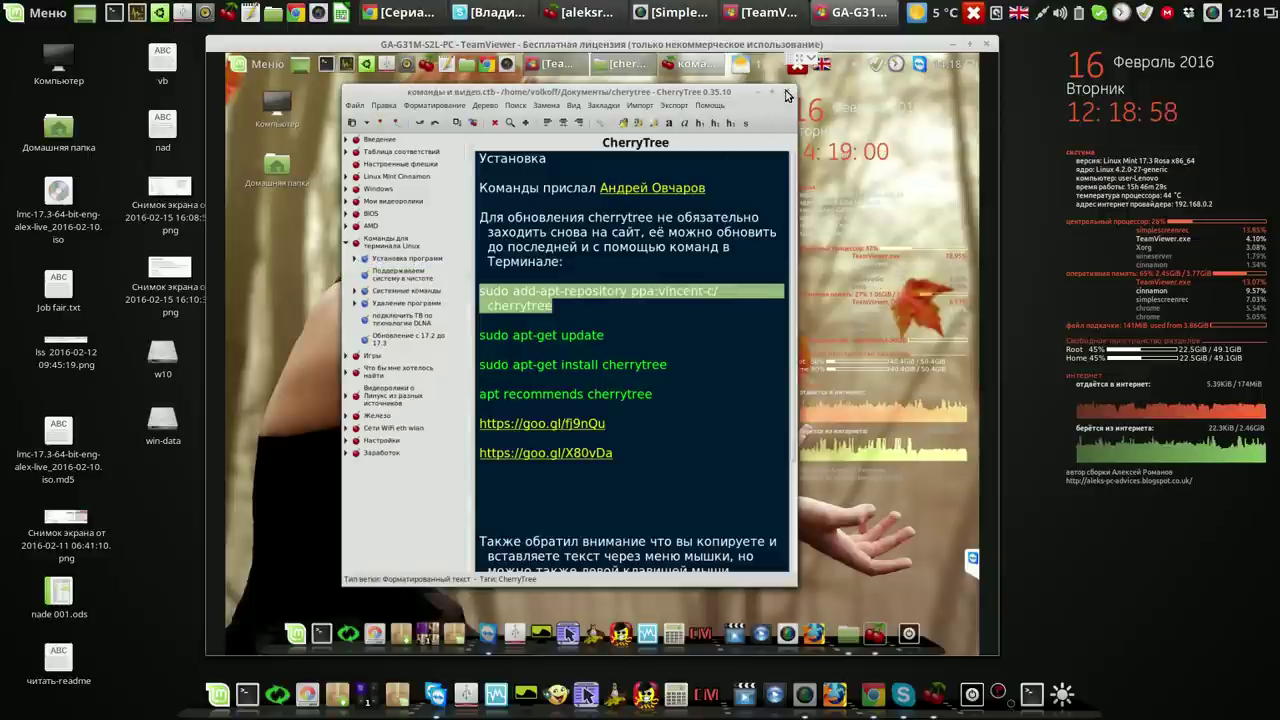
click(791, 93)
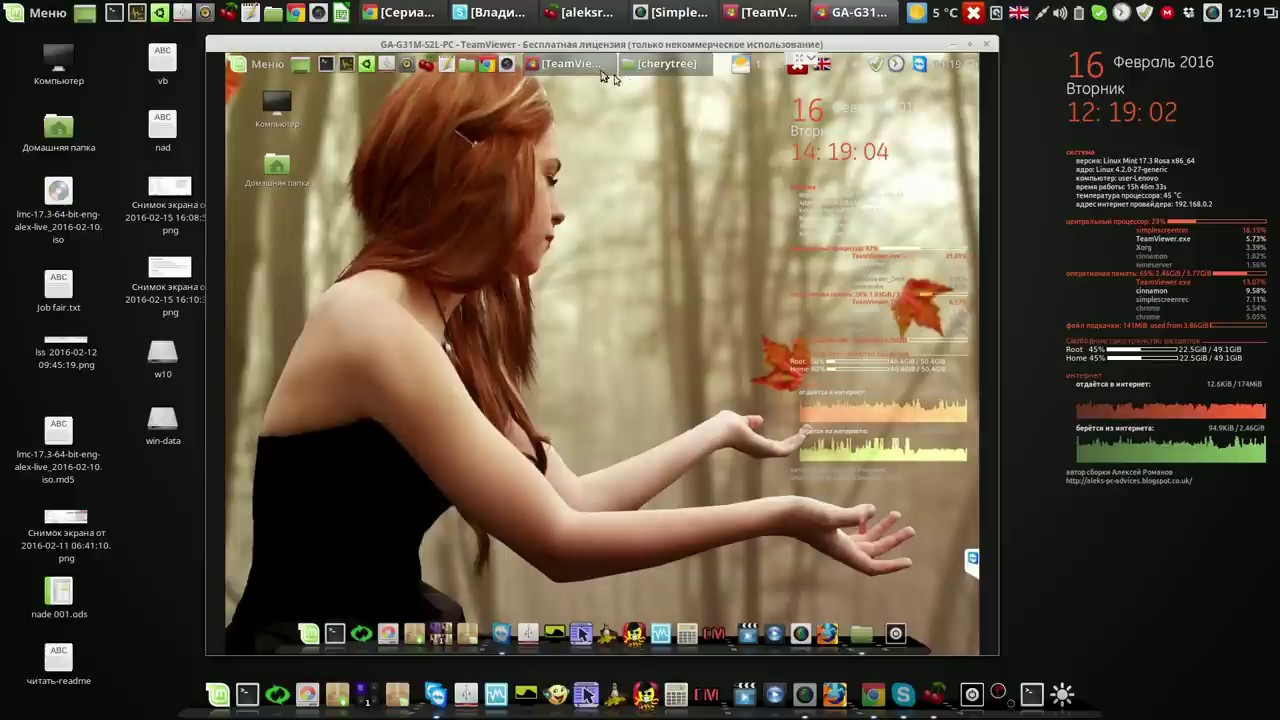
click(488, 65)
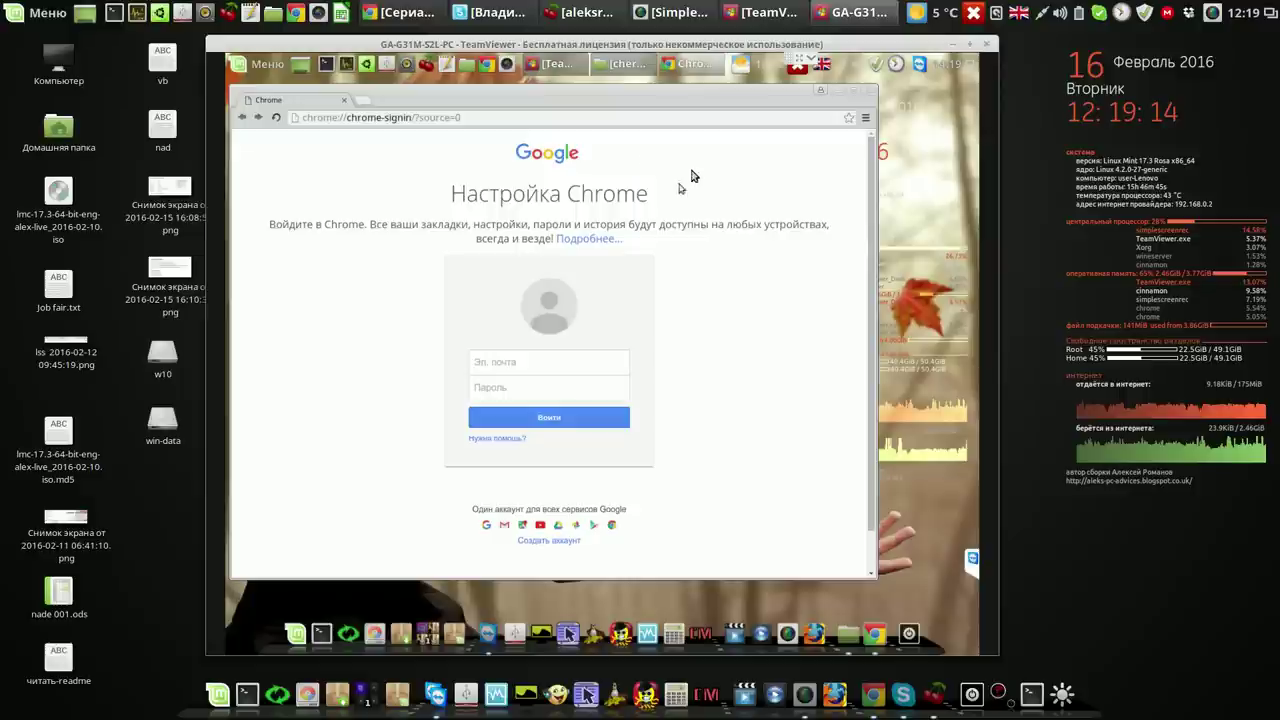
click(855, 91)
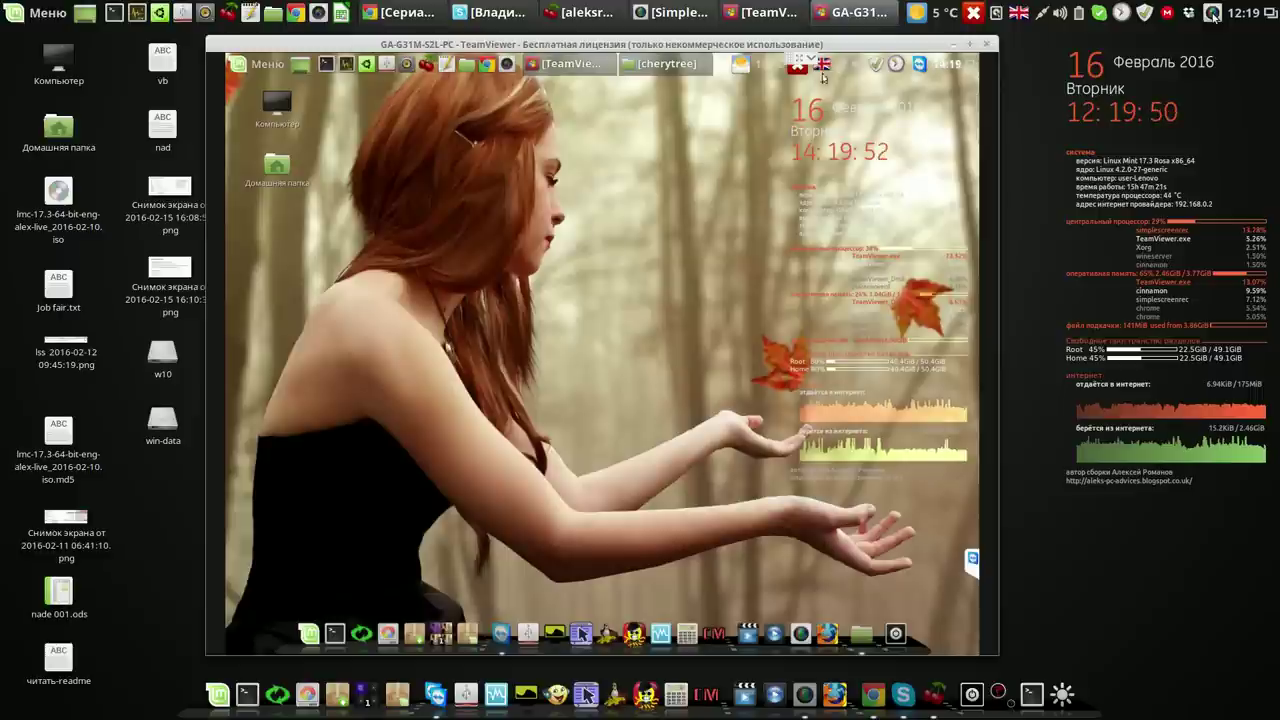
Step: Dismiss the remote desktop's context menu and bring up the screen recorder's pause, cancel and save options
right_click(576, 305)
click(496, 318)
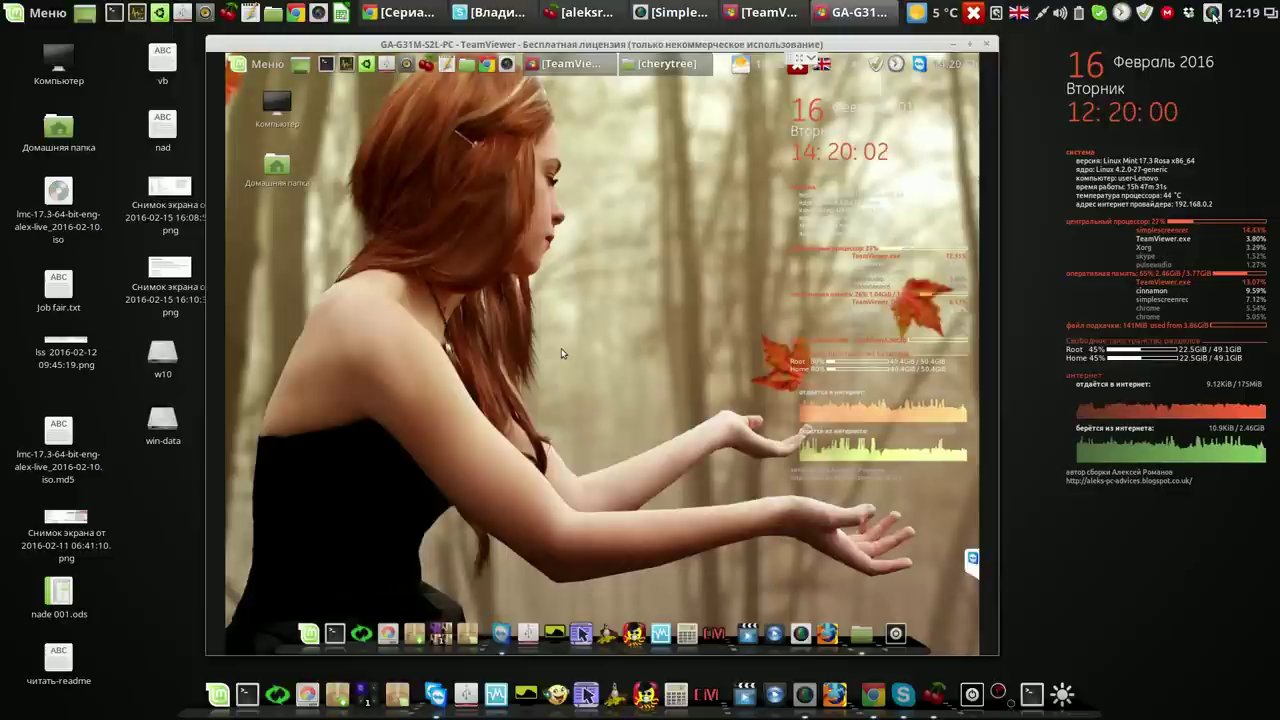
right_click(1212, 13)
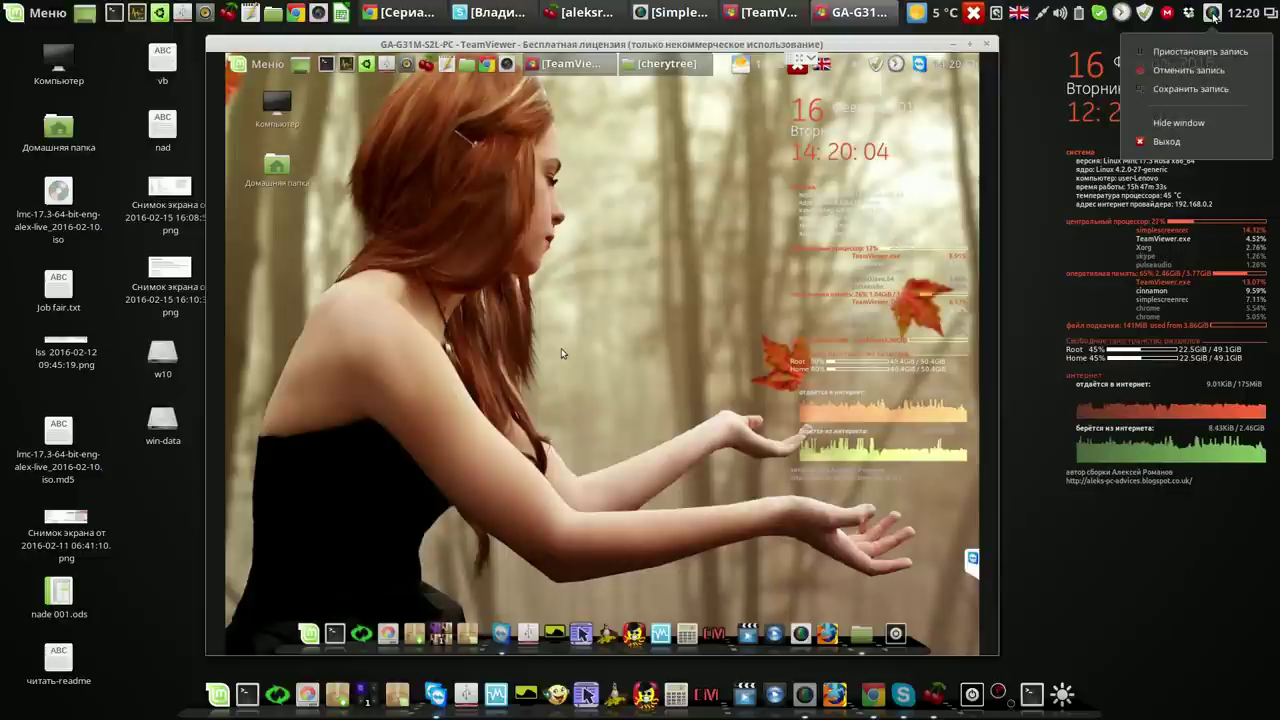